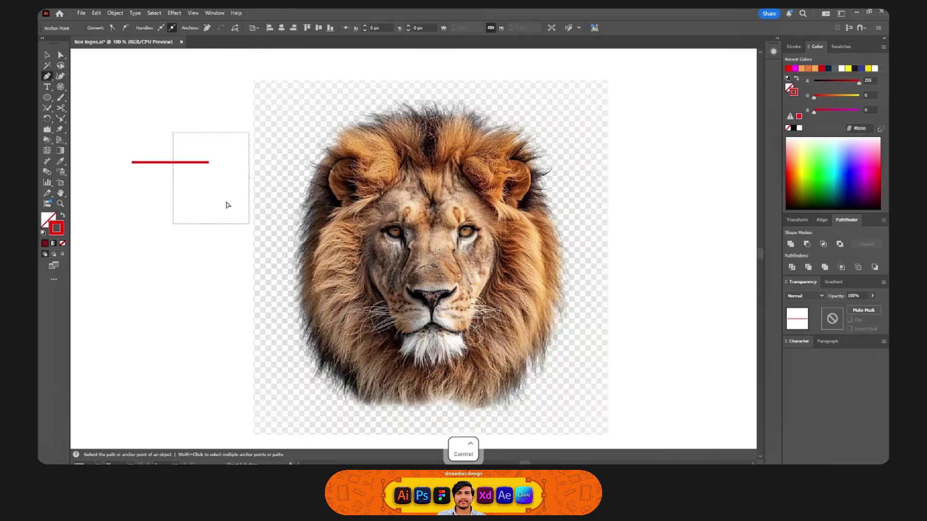
Remove the horizontal red test line and set the stroke weight to 10 pt.
key(ctrl+x)
scroll(168, 27, up, 3)
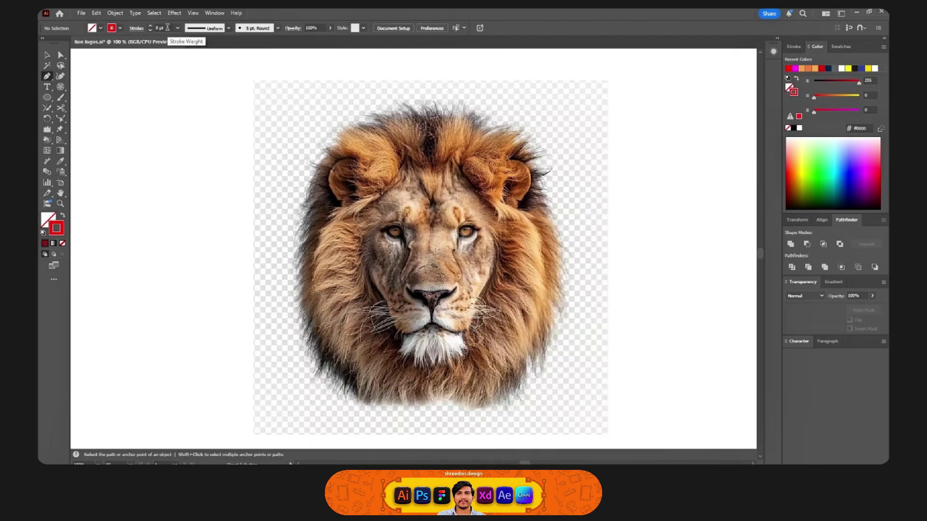
scroll(423, 309, up, 1)
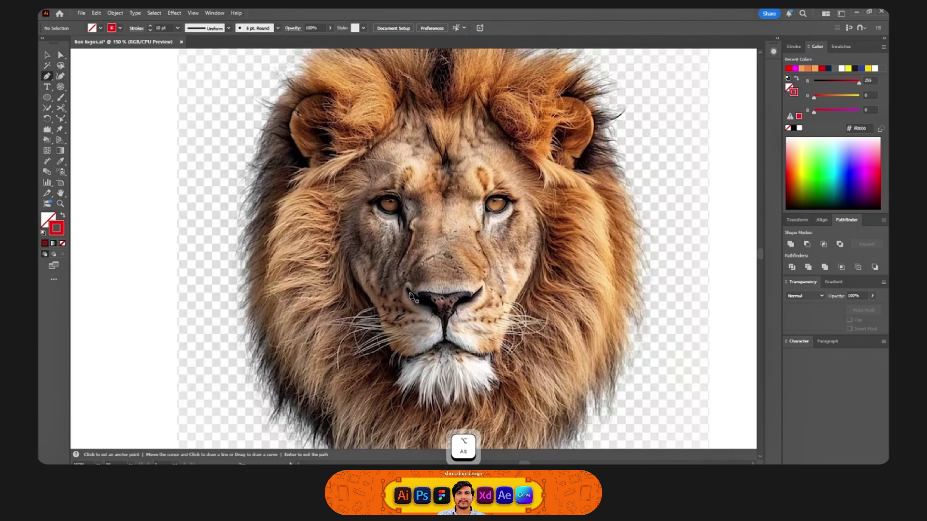
Draw a straight line with the Pen tool along the left half of the lion's nose, ending at its centre.
click(409, 293)
click(443, 311)
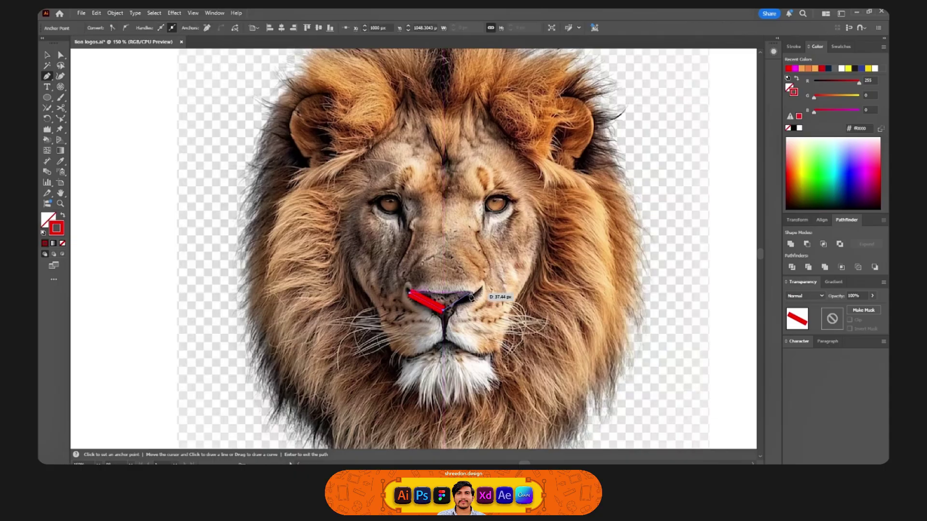
key(shift)
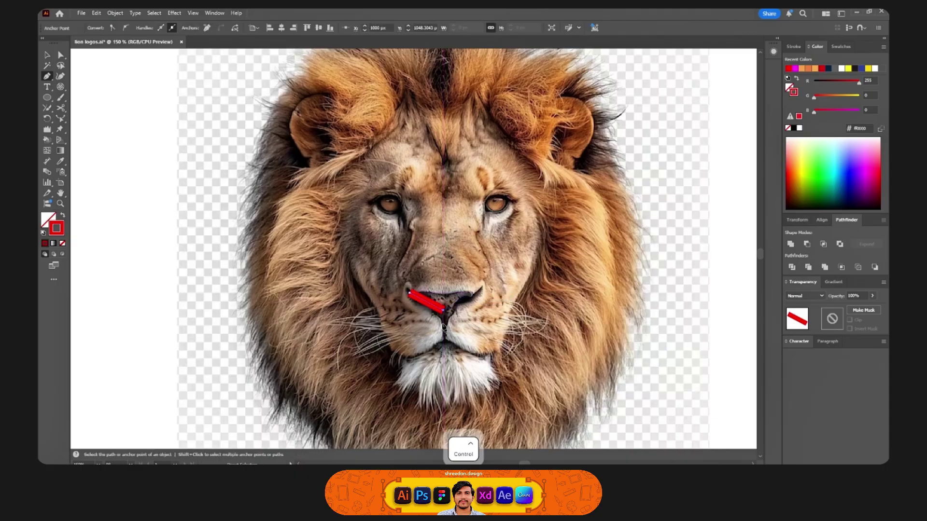
key(Return)
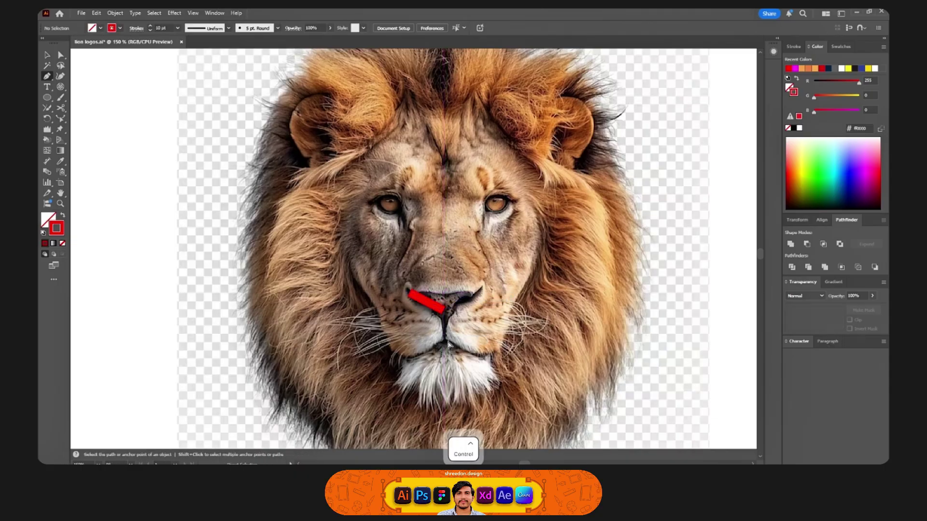
Trace an angular open path from the centre of the mouth around the left muzzle and up to the cheek.
click(444, 338)
click(410, 359)
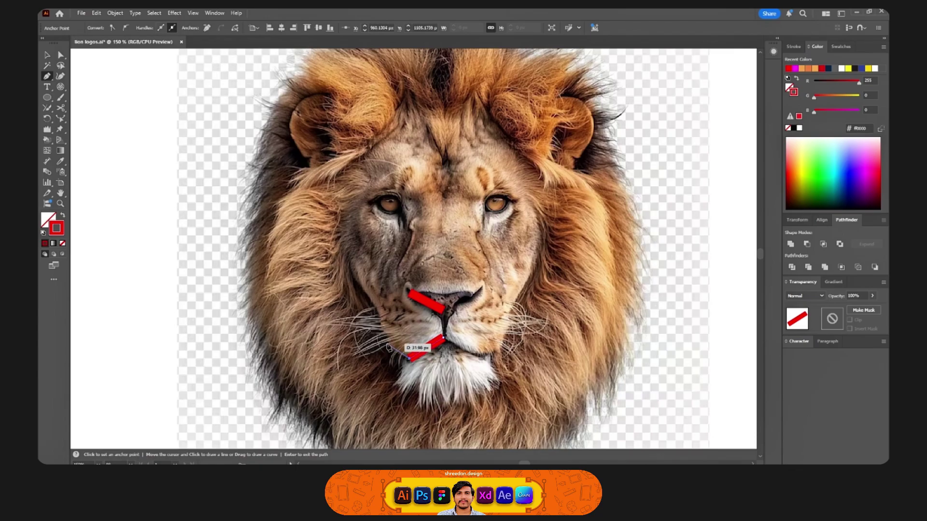
click(377, 306)
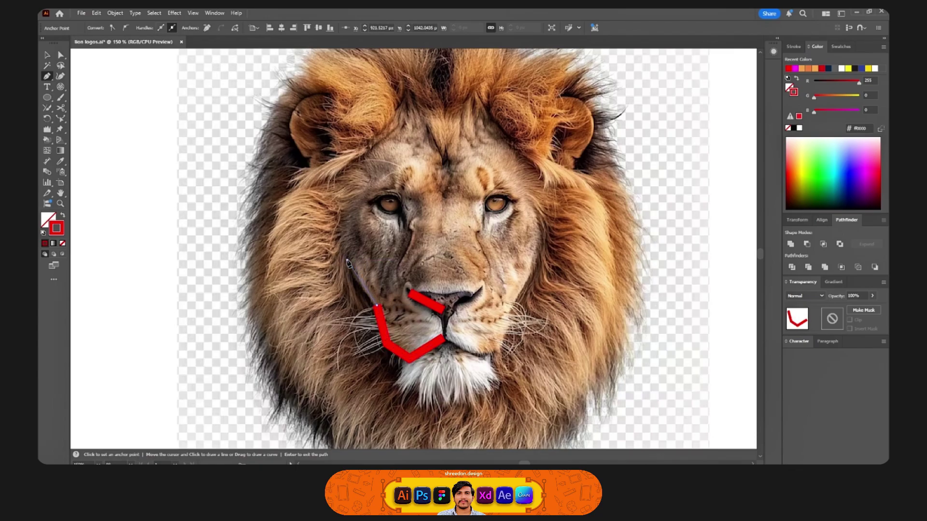
click(347, 260)
ctrl+click(431, 230)
scroll(431, 230, down, 1)
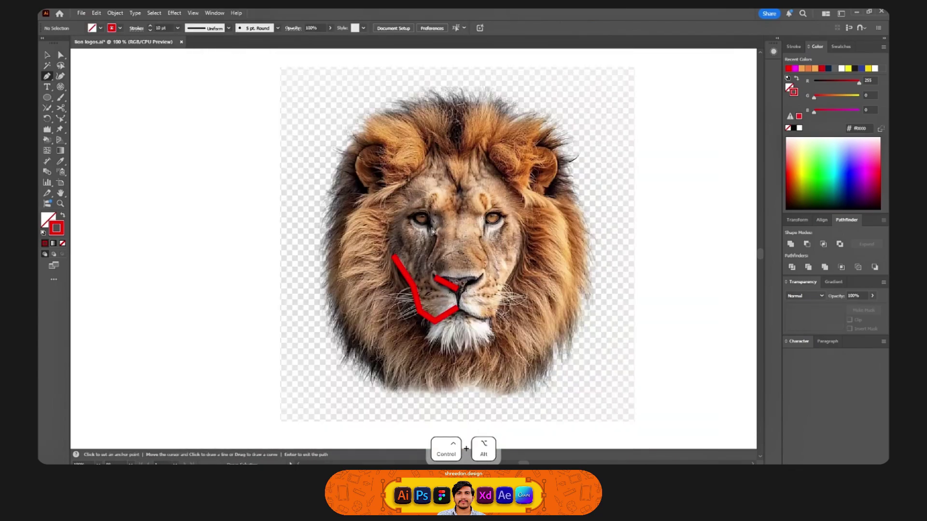
Trace an open path from the left muzzle up the side of the nose bridge and across the top of the left eye.
click(423, 264)
click(434, 238)
ctrl+click(437, 240)
click(435, 238)
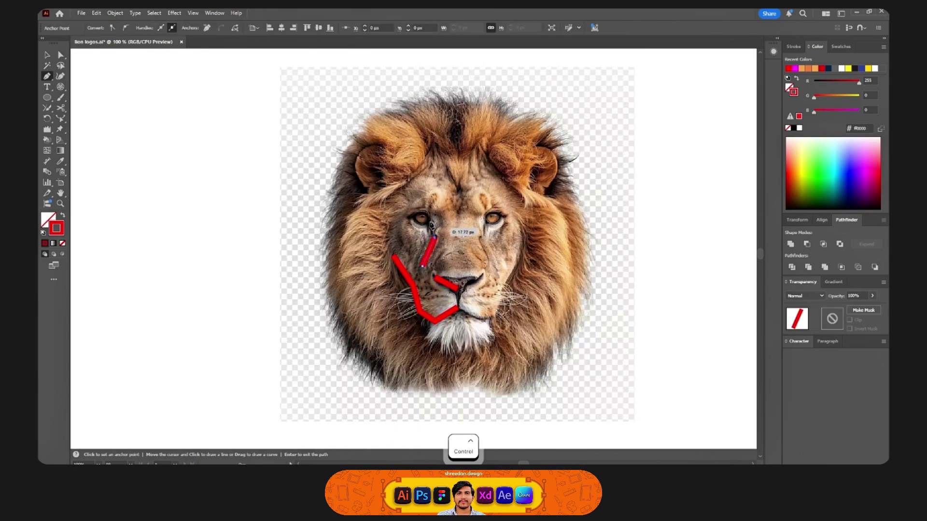
click(426, 214)
shift+click(408, 214)
ctrl+click(483, 218)
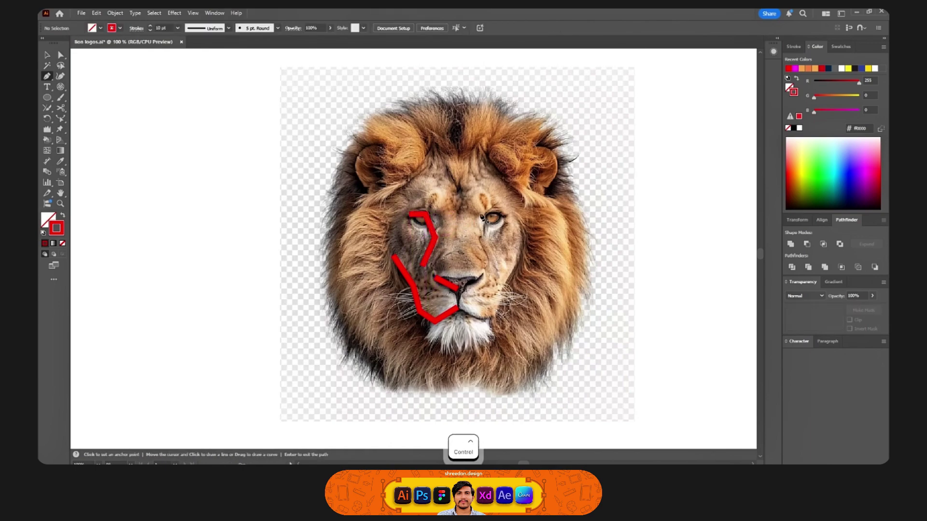
Trace the left face outline from mid-forehead to the jaw path, remove the junction point and move the temple corner outward and down.
click(458, 158)
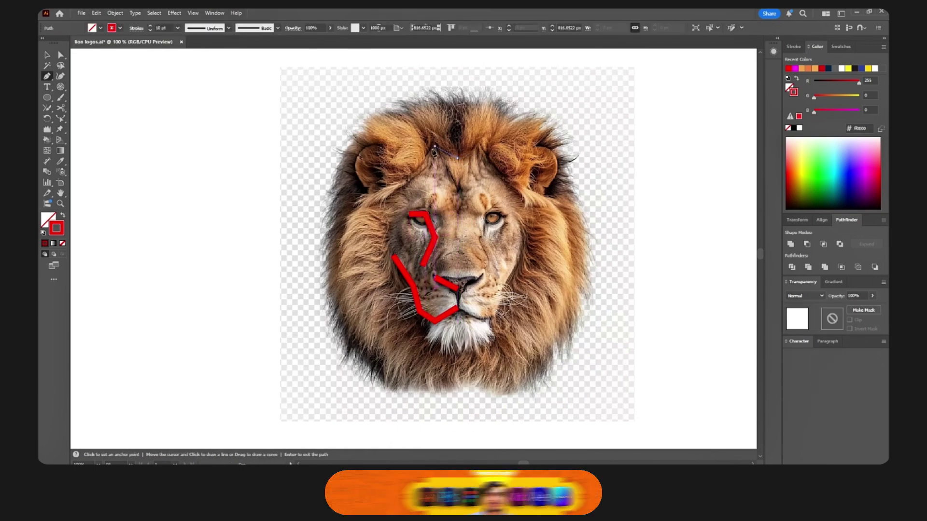
click(435, 145)
click(415, 176)
click(382, 199)
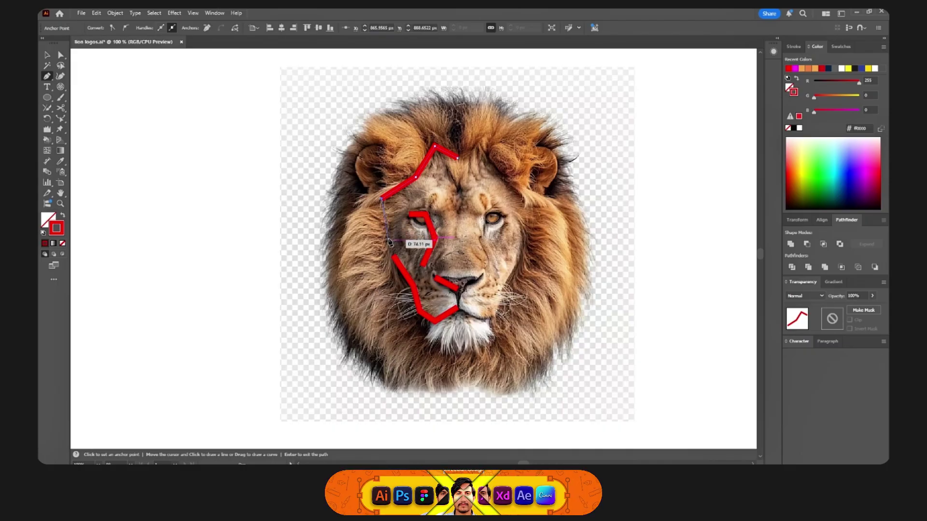
click(394, 257)
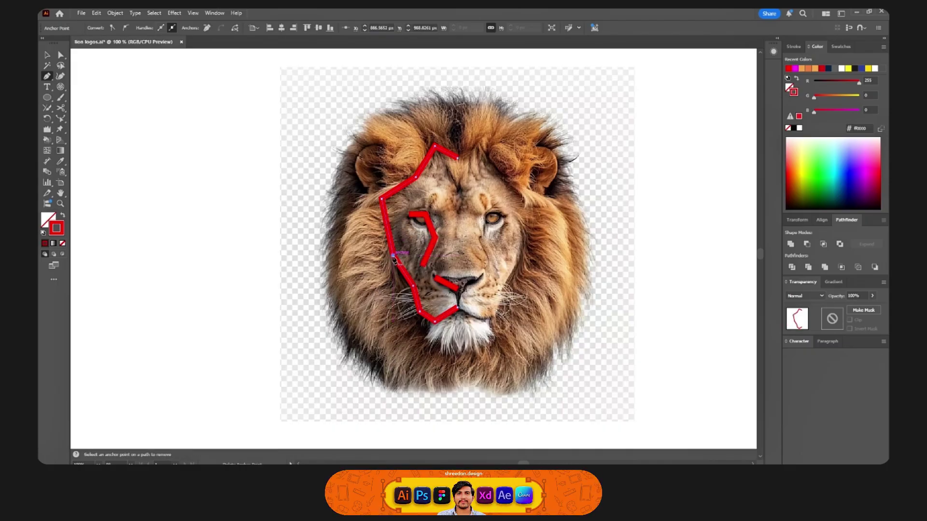
drag(378, 221, 377, 219)
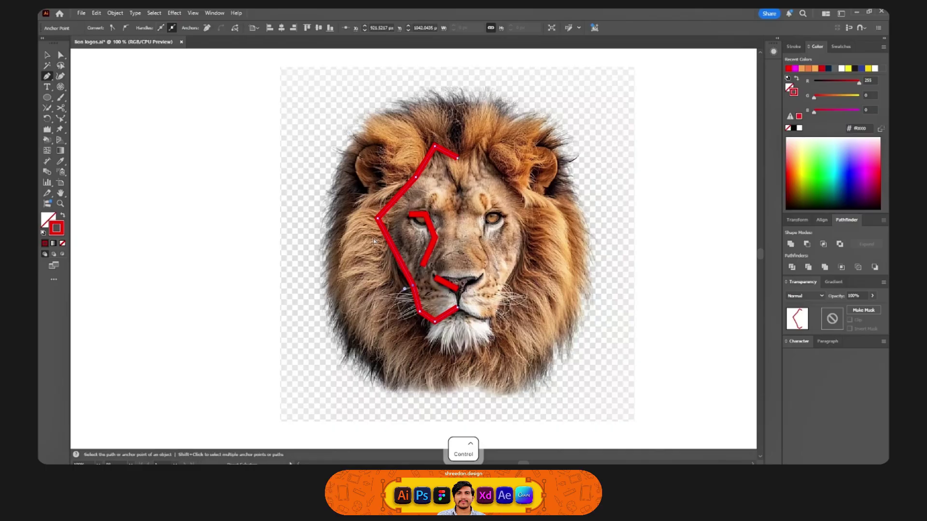
ctrl+click(405, 157)
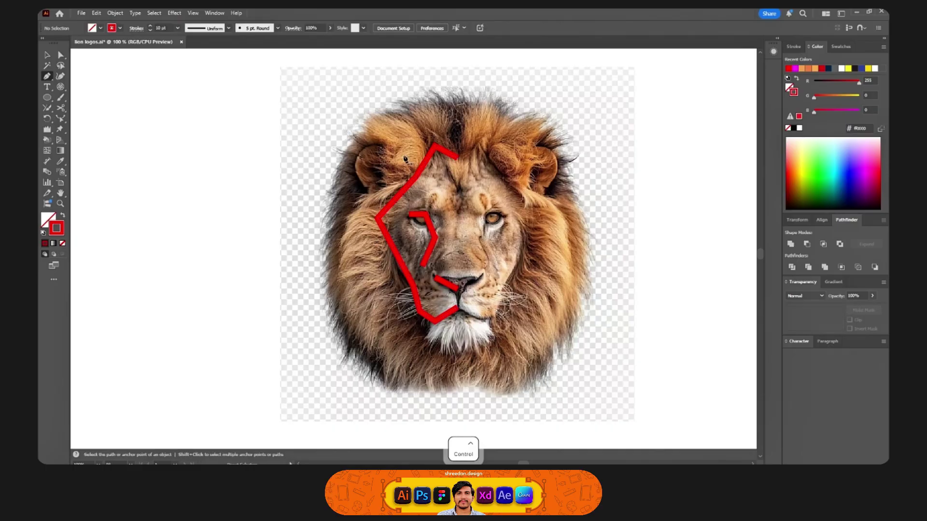
Draw a horizontal line from the crown's centre over the left mane and a slanted line above the left ear.
click(458, 107)
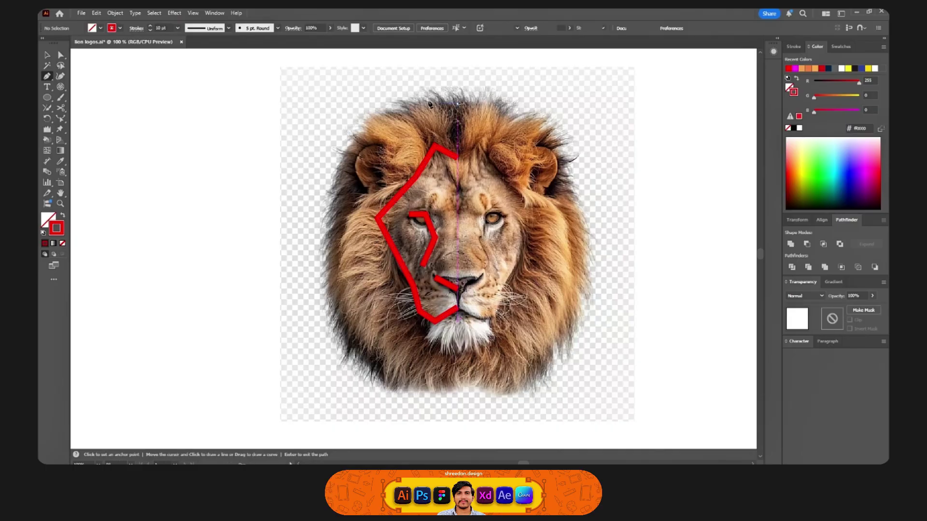
click(400, 104)
click(346, 143)
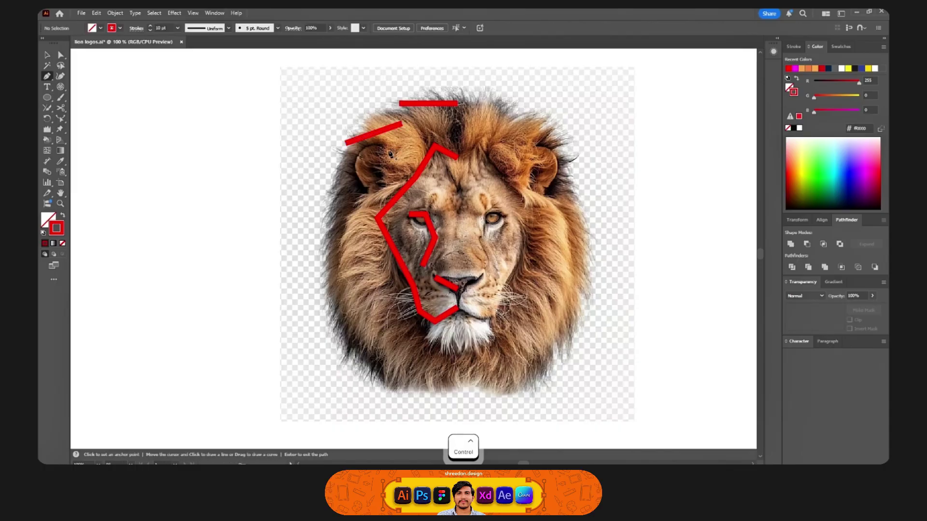
Trace the left ear with an angular path and remove the extra point on the face outline's forehead side.
click(389, 150)
click(365, 146)
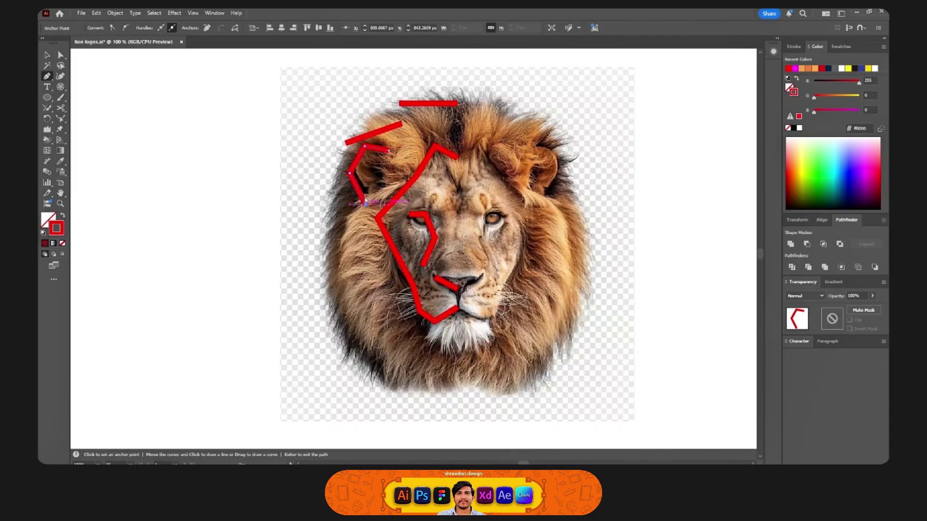
key(ctrl)
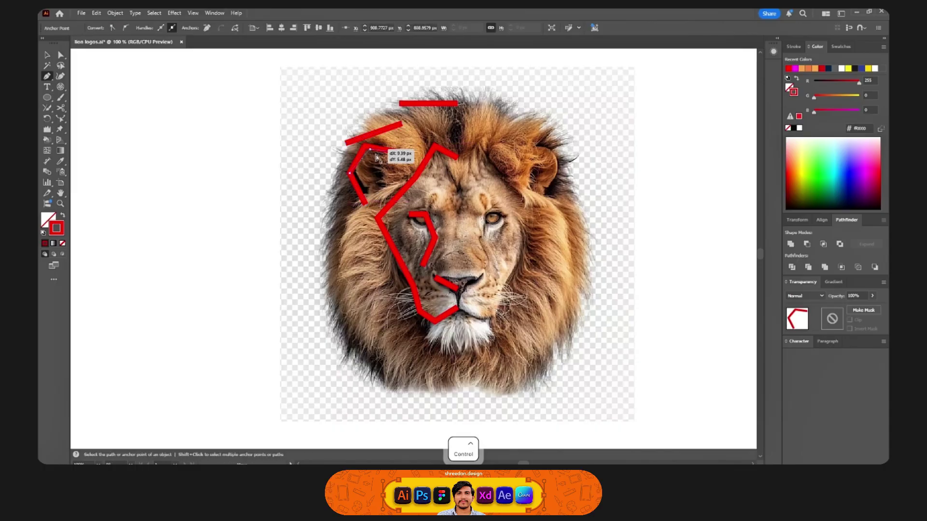
ctrl+click(414, 178)
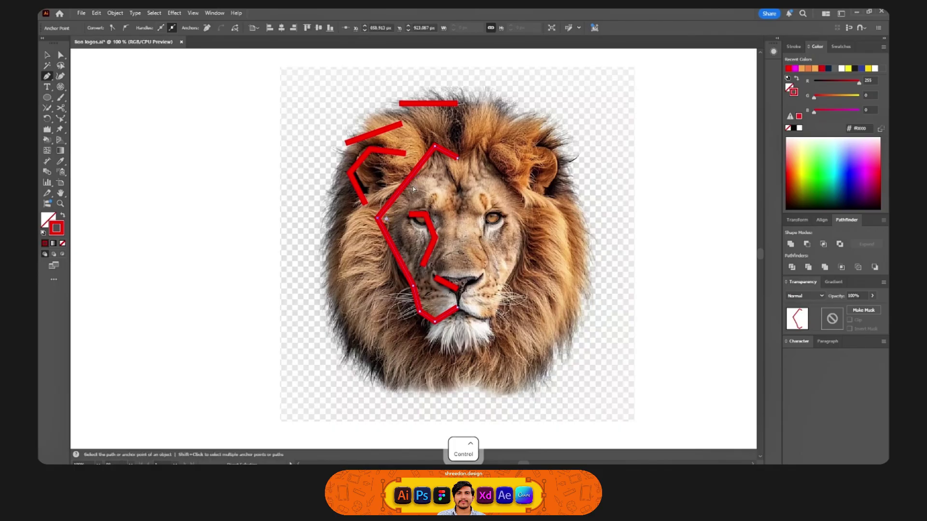
Draw two slanted separate lines down the left mane, one at its outer edge and one slightly inward and lower.
ctrl+click(354, 208)
click(342, 202)
click(324, 256)
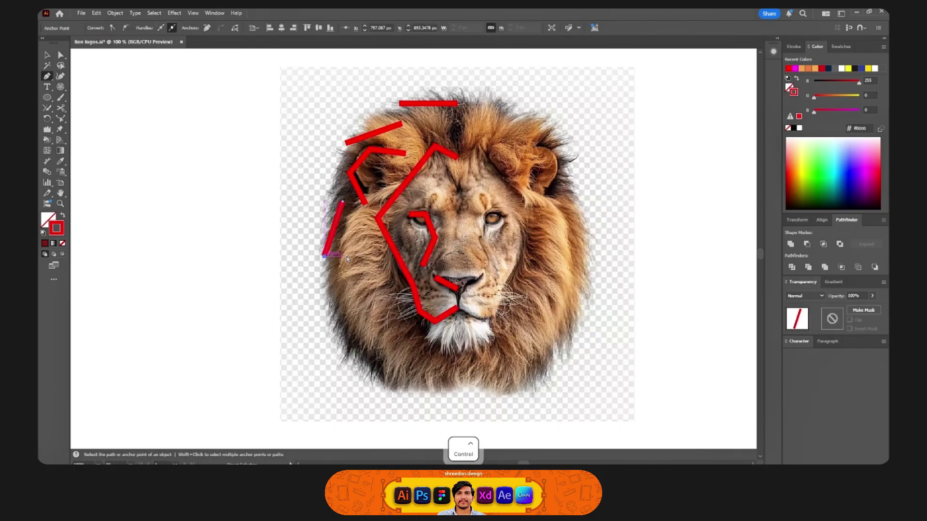
ctrl+click(358, 236)
click(359, 235)
click(334, 307)
ctrl+click(363, 298)
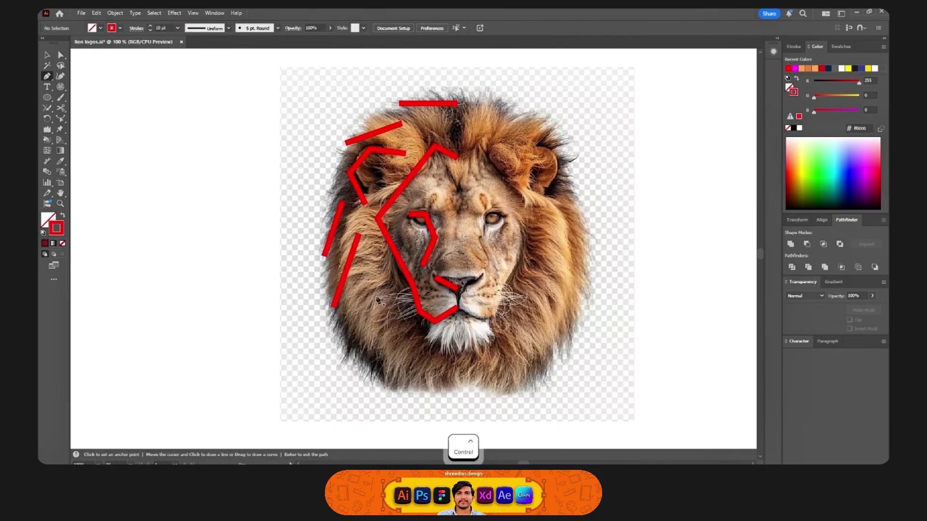
Add two nearly vertical separate lines in the lower left mane, beside and below the jaw.
click(373, 287)
click(367, 351)
ctrl+click(383, 338)
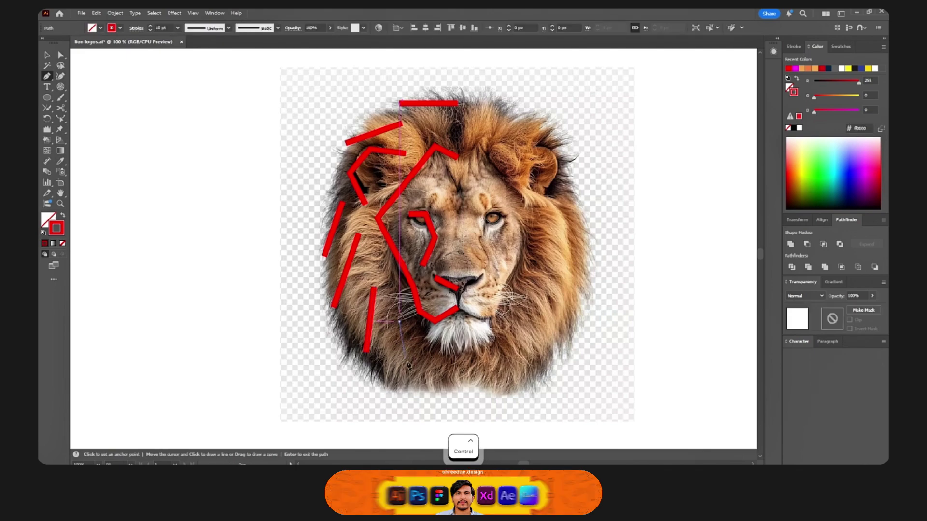
click(400, 321)
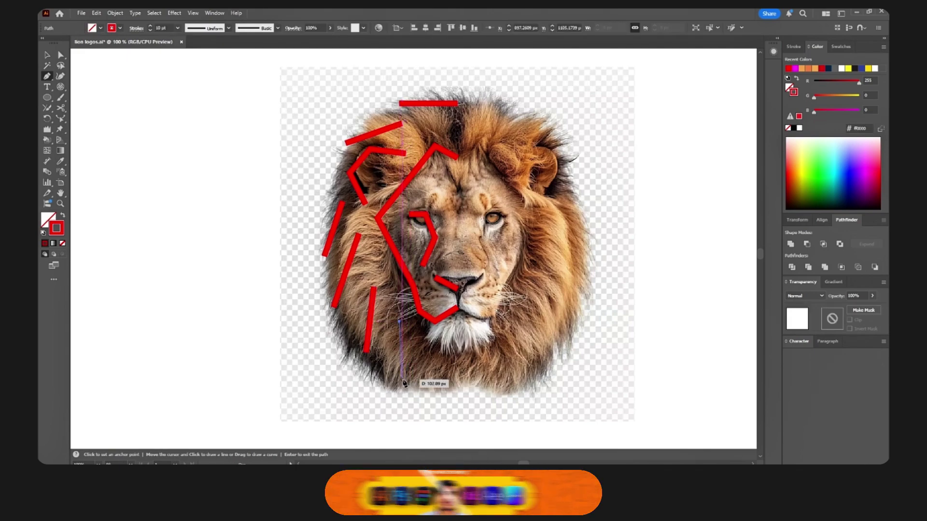
click(403, 380)
ctrl+click(415, 360)
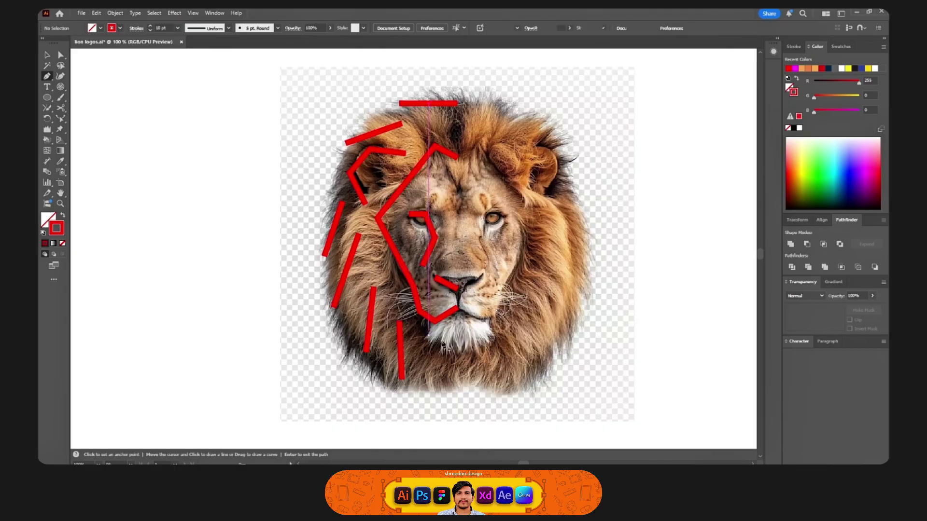
Draw slanted lines under the left half of the chin and at the mane's lower end, both ending on the centre axis.
click(429, 335)
click(457, 348)
ctrl+click(446, 371)
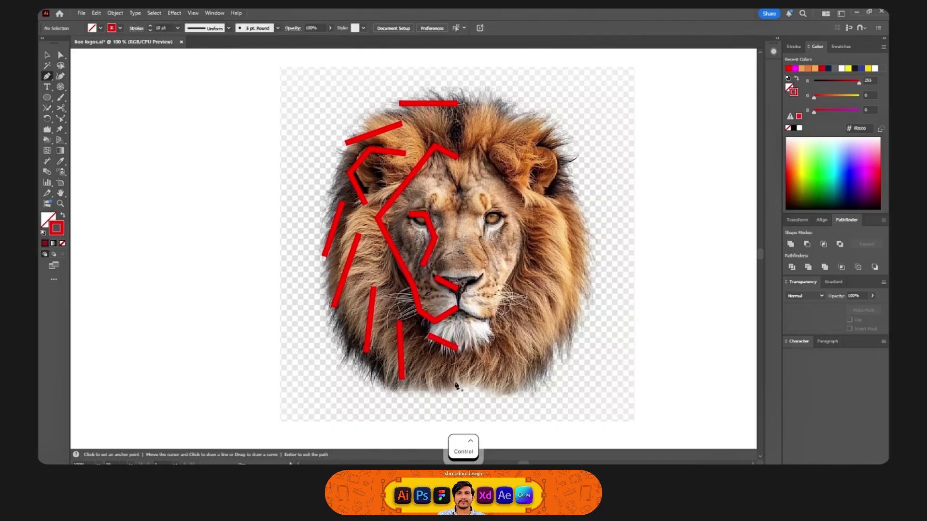
click(417, 361)
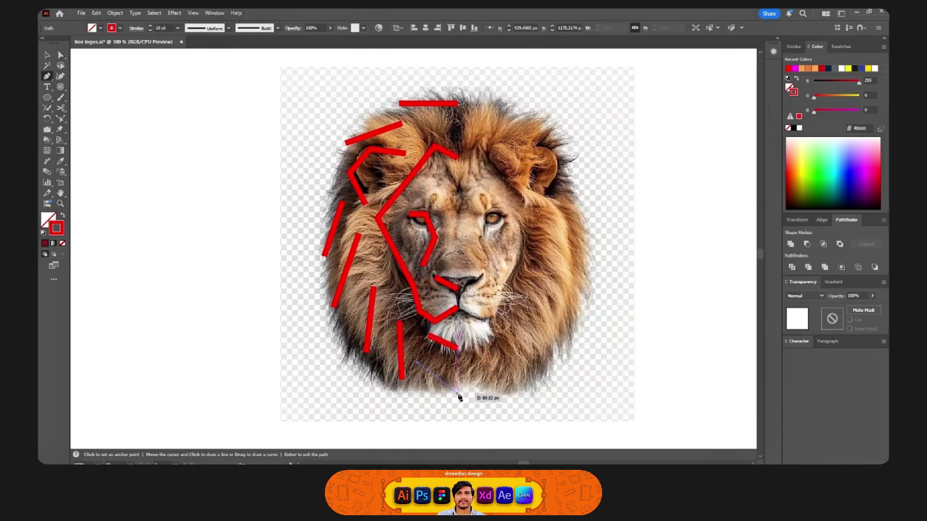
click(457, 395)
ctrl+click(485, 355)
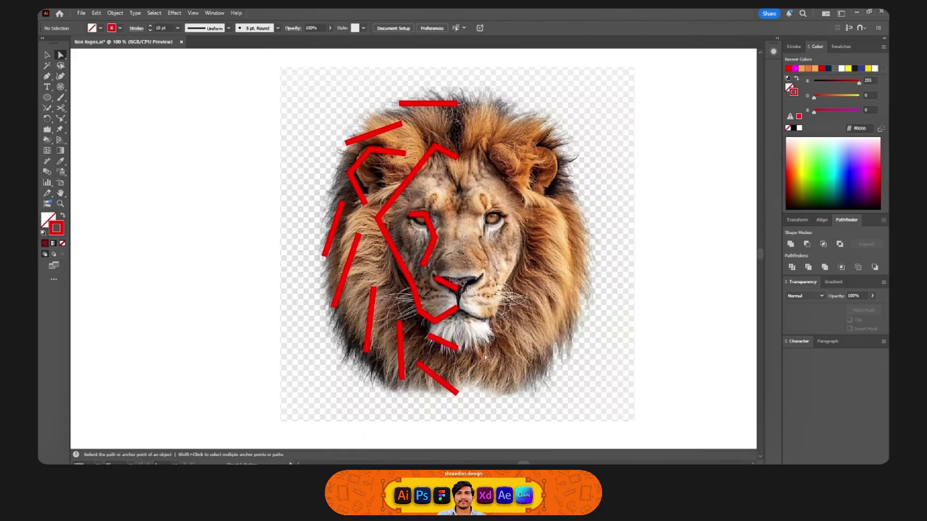
Select all the red lines and reflect a copy across the face's vertical centre axis onto the right half.
key(alt)
alt+shift+click(447, 284)
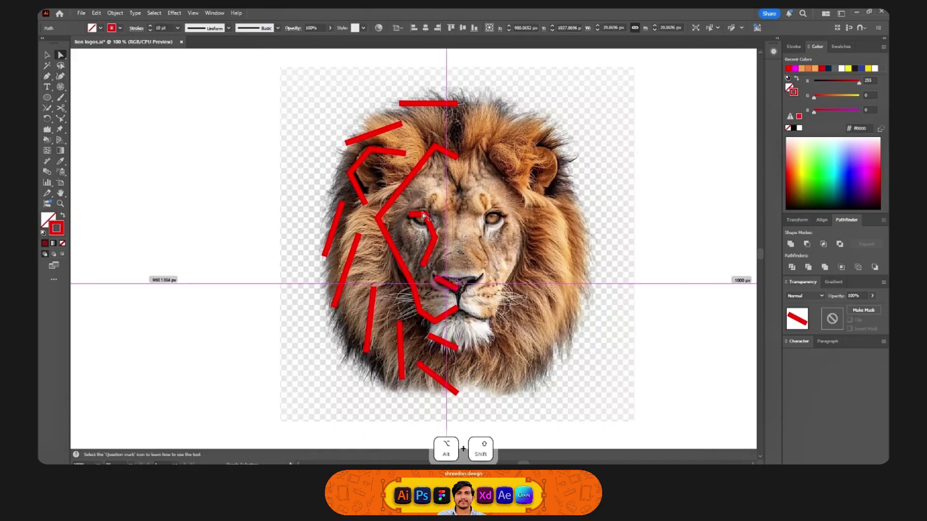
alt+shift+click(425, 215)
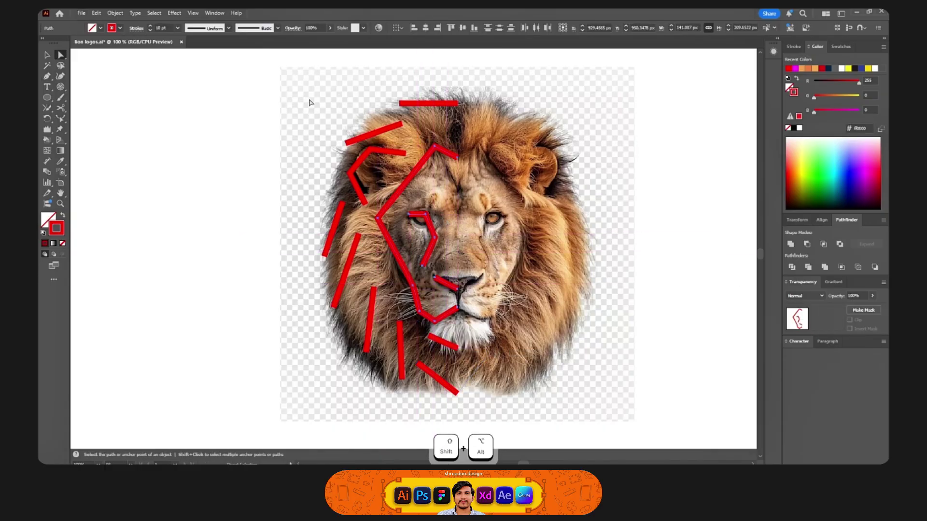
drag(311, 99, 493, 399)
key(o)
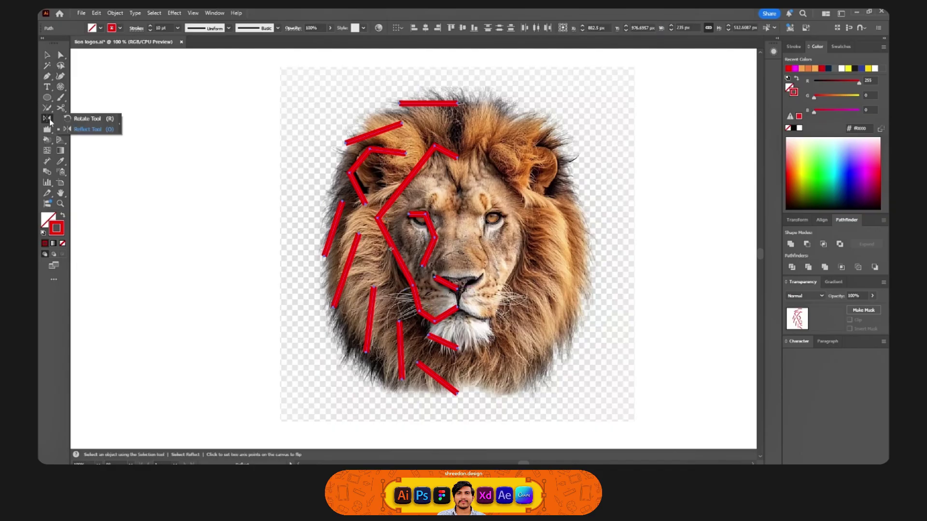
click(82, 129)
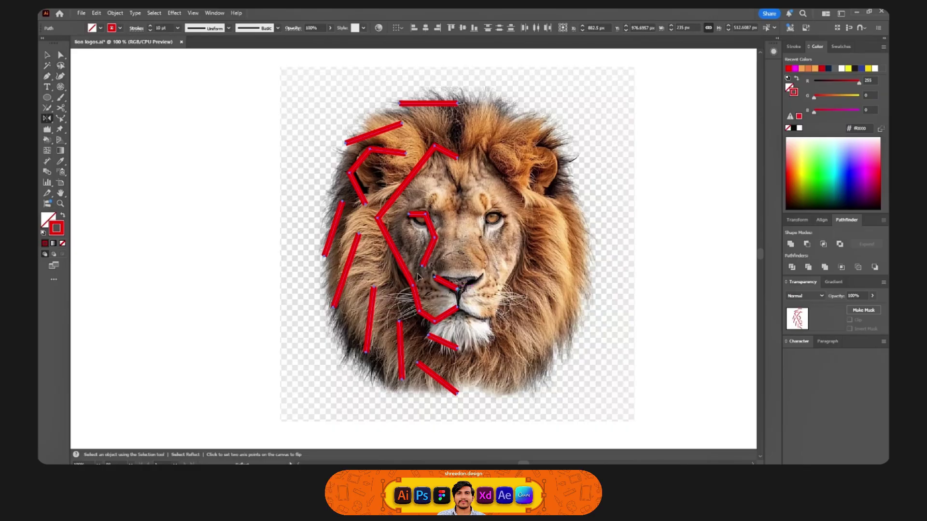
drag(418, 276, 427, 264)
drag(491, 263, 490, 264)
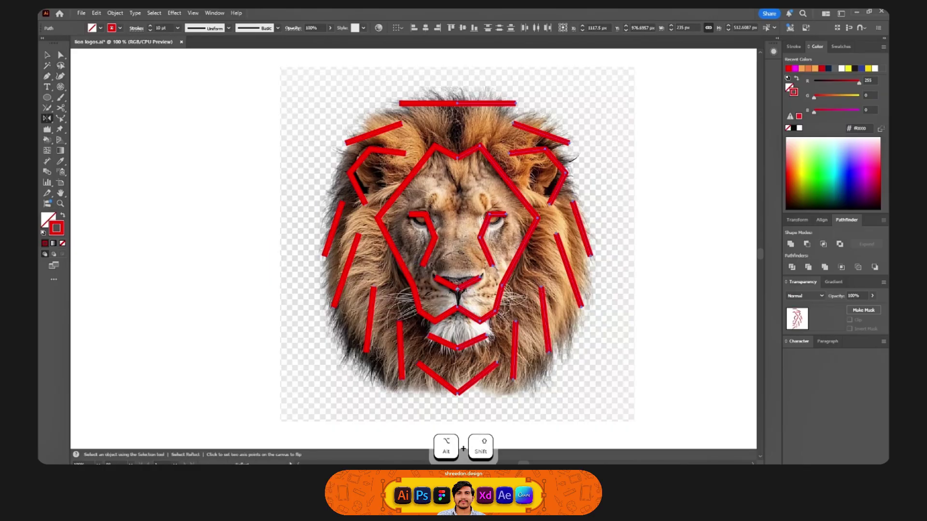
Join the mirrored halves of the nose, mouth and chin lines at their meeting points on the centre axis.
key(v)
click(456, 269)
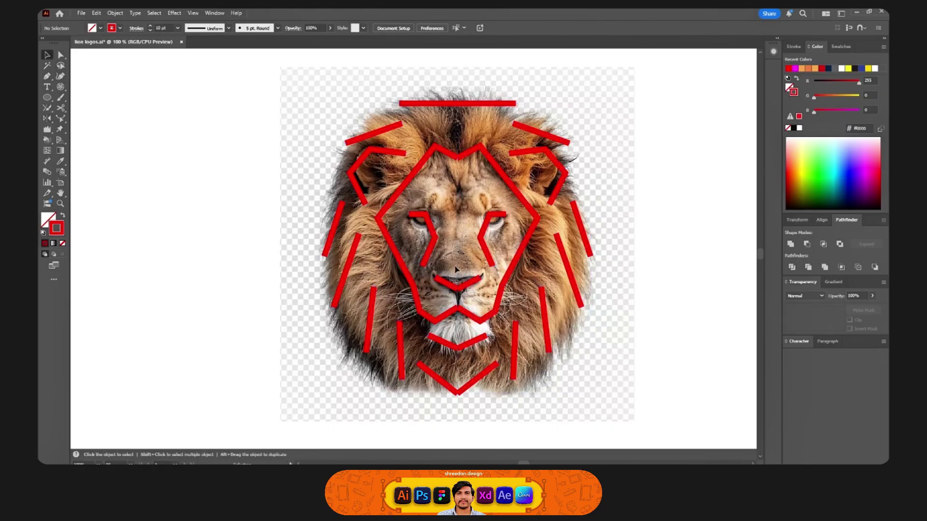
key(a)
mouse_move(451, 279)
mouse_down()
mouse_move(466, 300)
mouse_move(461, 352)
mouse_up()
key(ctrl+j)
key(ctrl+j)
Join the mirrored halves of the lowest mane line and of the forehead outline at the centre axis.
key(ctrl+j)
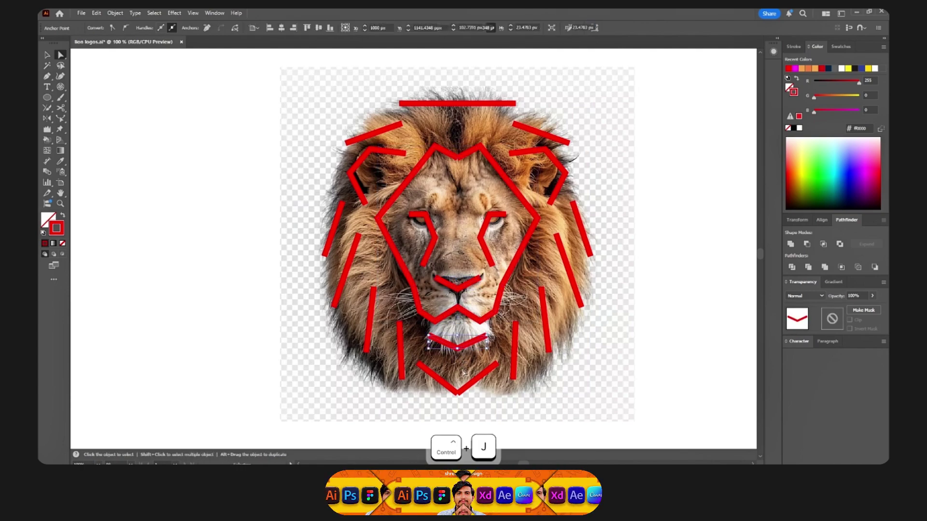
drag(448, 385, 468, 414)
key(ctrl+j)
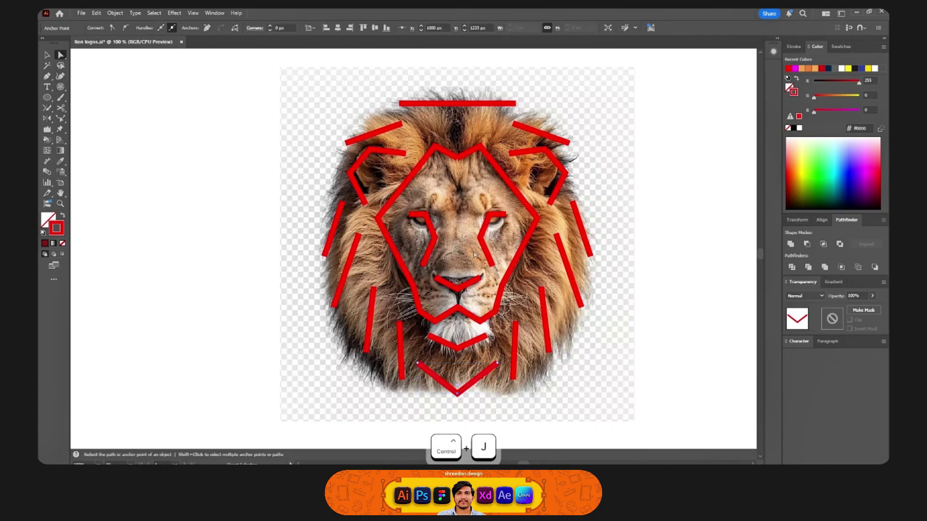
drag(449, 147, 467, 167)
key(ctrl+j)
Pull the centre of the topmost mane line down into a shallow V and join its halves.
drag(448, 80, 458, 123)
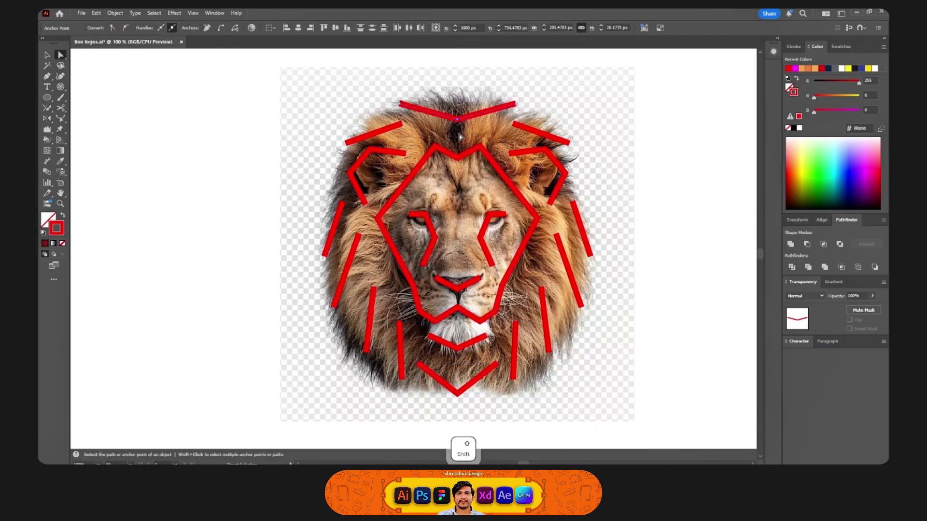
key(ctrl+j)
click(445, 186)
key(v)
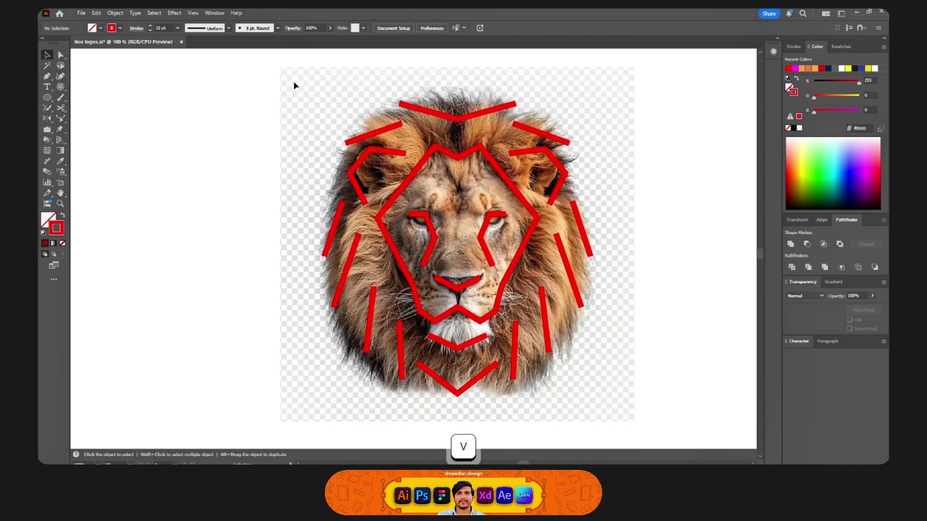
Thicken all the red lines to an 18 pt stroke and move them onto the blank area right of the lion photo.
drag(514, 349, 592, 404)
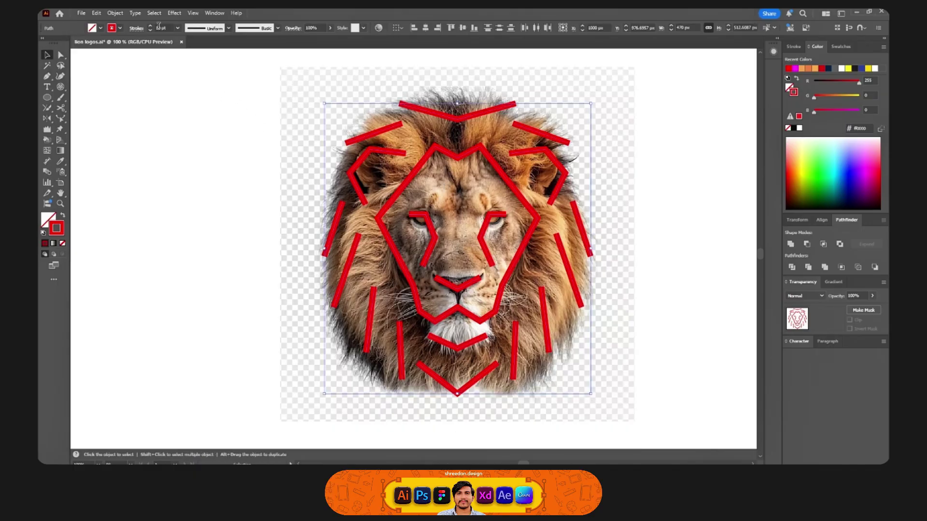
scroll(158, 27, up, 7)
scroll(357, 233, down, 1)
key(space)
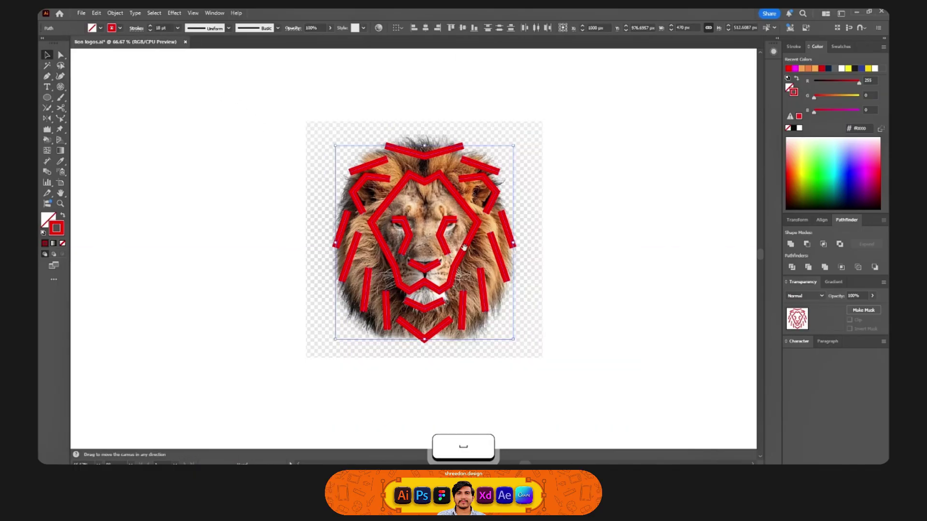
drag(464, 247, 638, 222)
click(570, 98)
Squash the whole line drawing vertically to a height of about 456 px, keeping its width.
drag(505, 110, 713, 334)
drag(608, 146, 608, 156)
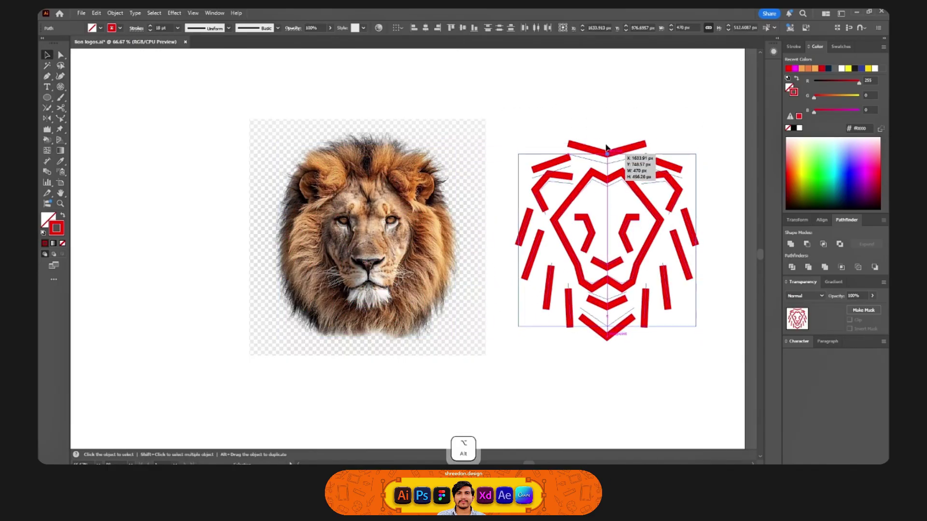
click(597, 133)
Nudge the chin line vertically beneath the mouth, then select the whole line drawing.
alt+click(612, 299)
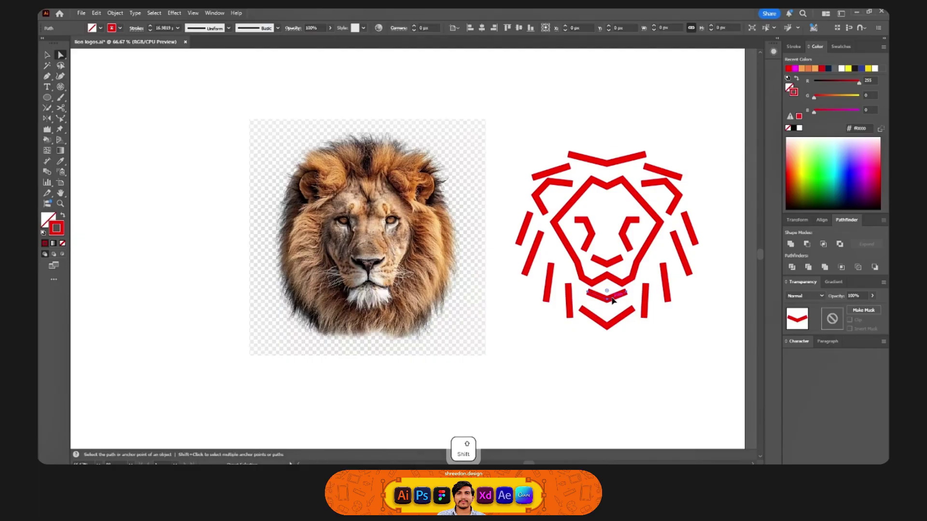
drag(612, 299, 613, 300)
click(662, 343)
key(v)
drag(662, 343, 451, 126)
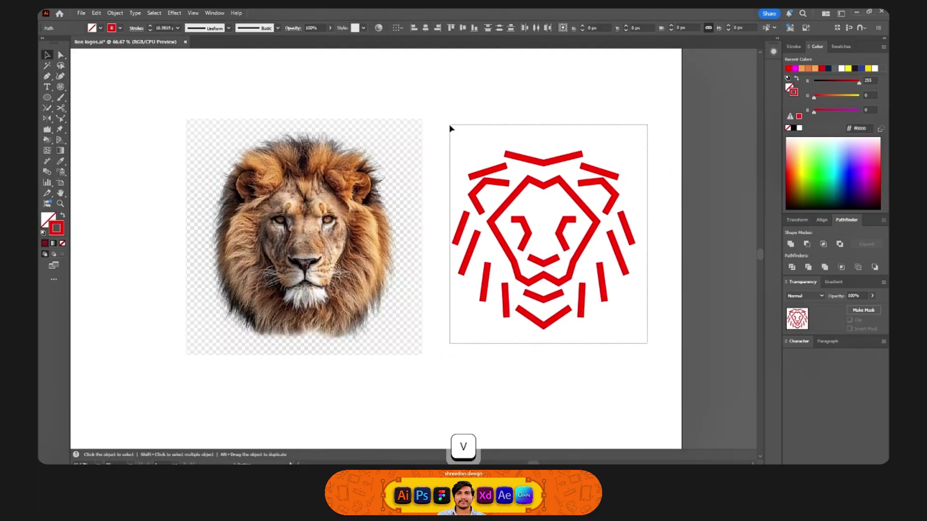
Lower the left ear line by about 9 px and delete the right ear line.
click(468, 166)
click(478, 199)
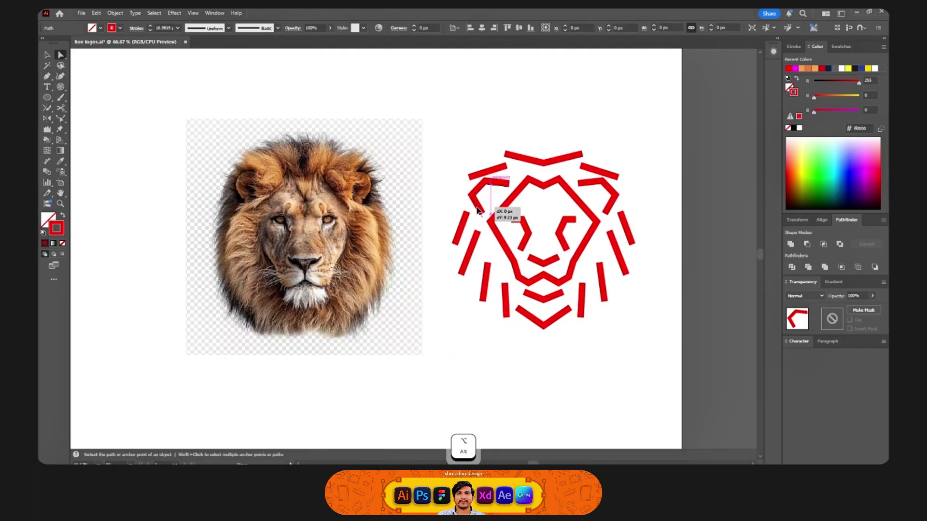
scroll(592, 188, up, 1)
alt+click(590, 176)
key(ctrl+x)
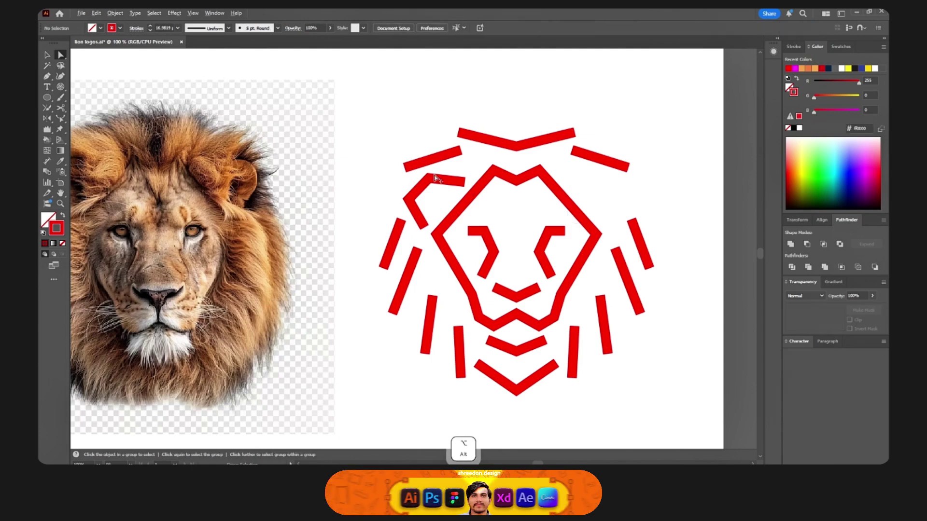
Reflect a copy of the left ear line across the face's vertical centre axis onto the right side.
alt+click(432, 180)
key(o)
click(517, 180)
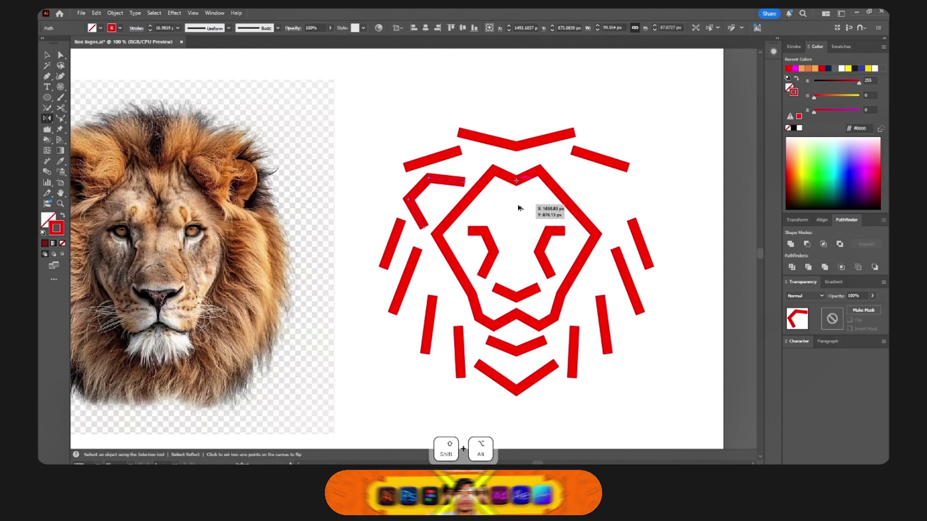
alt+shift+click(534, 206)
scroll(534, 206, down, 1)
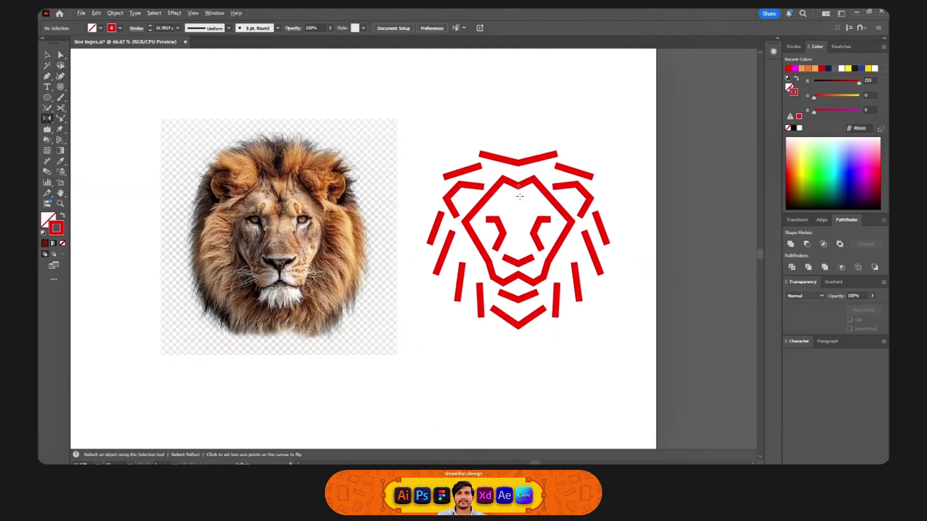
Select the whole line drawing and set its stroke weight to 18 pt.
key(v)
drag(622, 347, 420, 114)
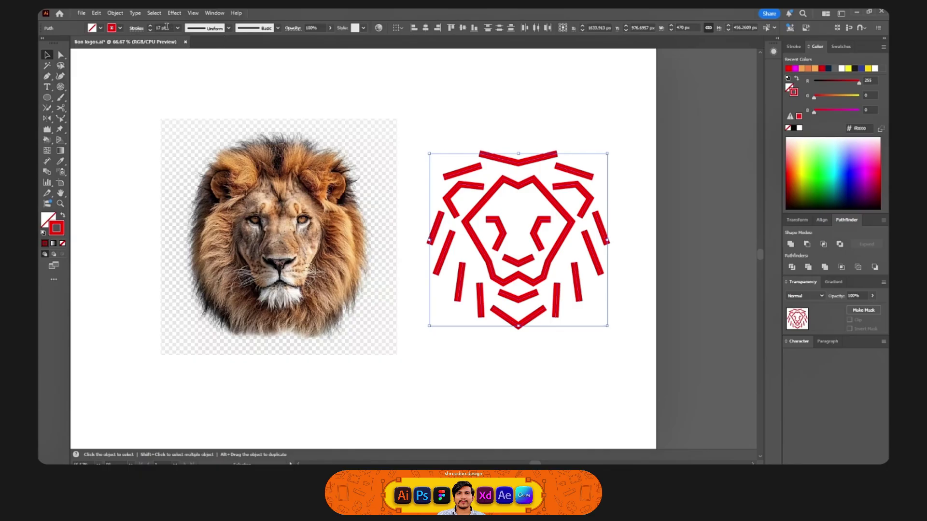
scroll(166, 27, up, 1)
scroll(167, 26, down, 1)
scroll(166, 27, up, 1)
key(ctrl+shift+a)
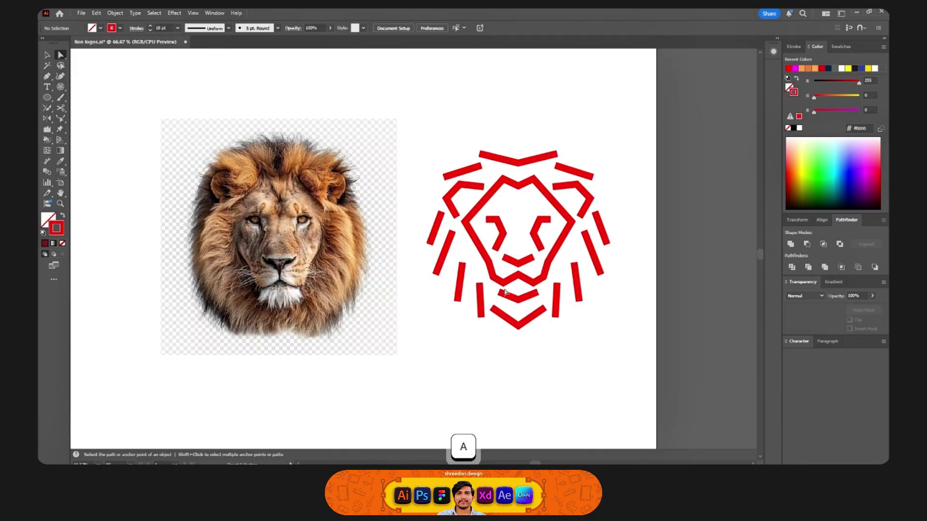
Extend both ends of the chin line with the Pen tool up to the lower corners of the jaw outline.
key(p)
scroll(500, 294, up, 2)
click(495, 296)
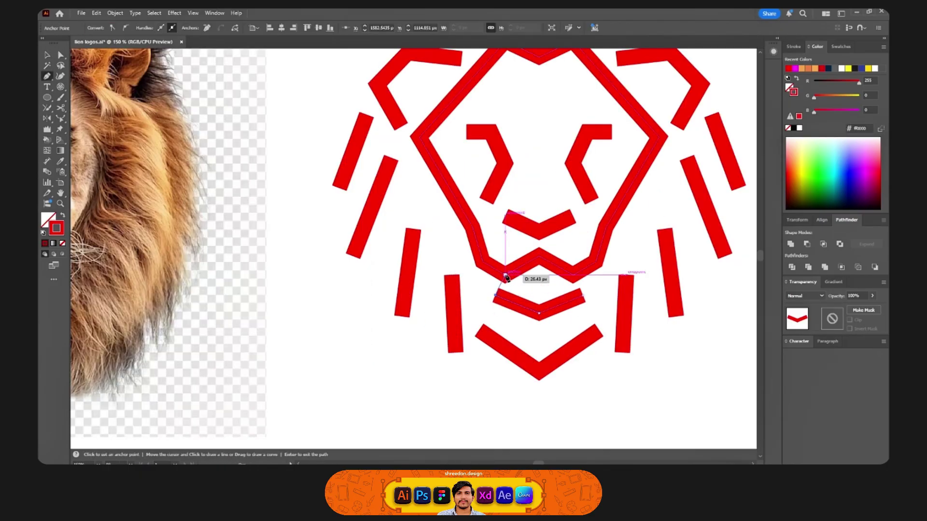
click(505, 275)
ctrl+click(544, 291)
key(ctrl+minus)
key(ctrl+minus)
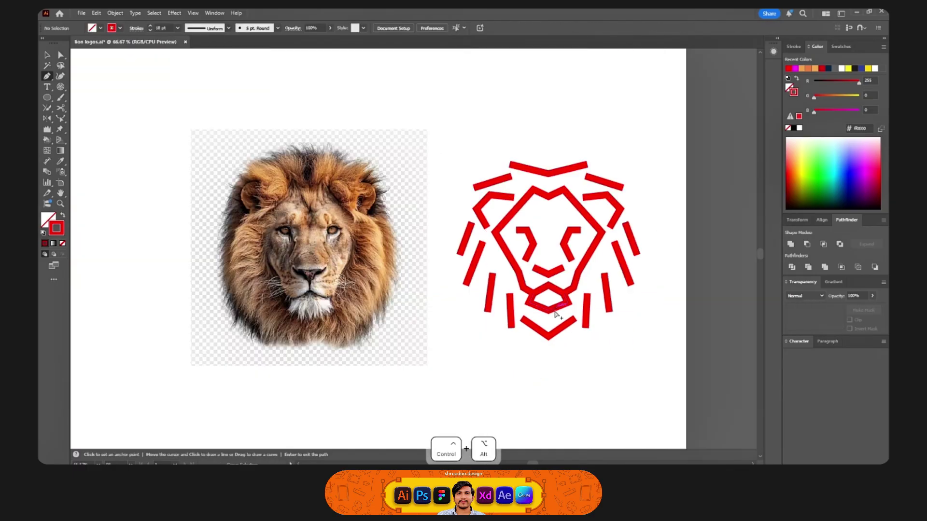
Move the chin shape's left and right corner points inward so that its sides stand vertical and form a hexagon.
key(a)
drag(594, 358, 578, 329)
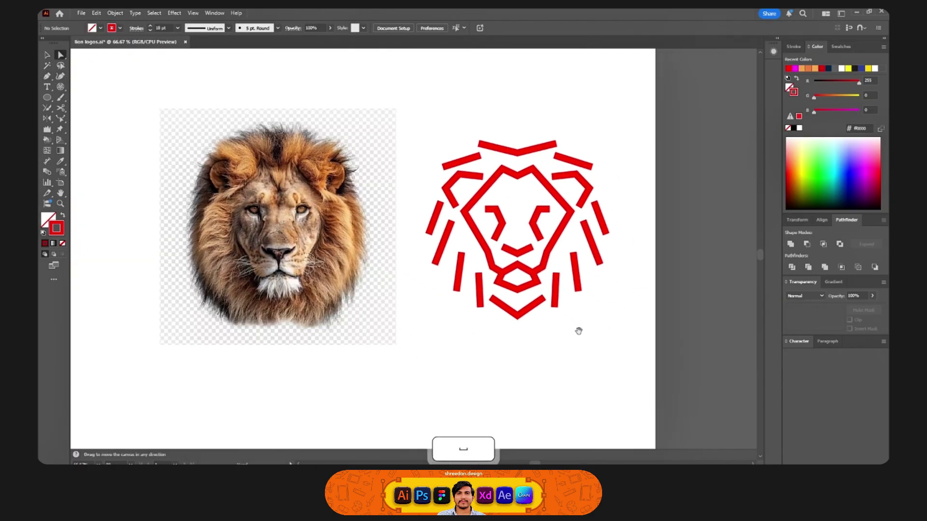
click(498, 283)
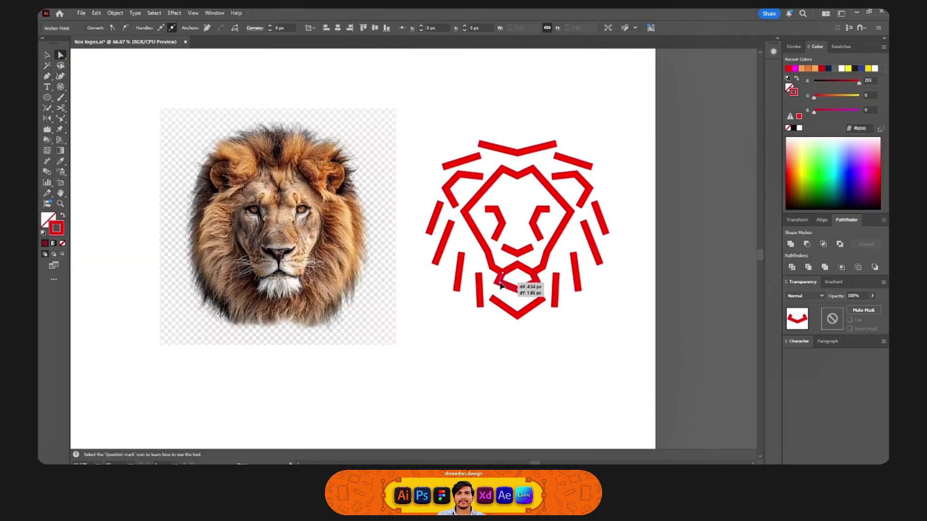
drag(502, 286, 533, 284)
click(554, 323)
drag(584, 334, 541, 326)
key(v)
drag(566, 324, 401, 110)
click(450, 157)
Lower the outer end points of both eye lines slightly so that the brows slope down outward.
scroll(456, 196, up, 2)
key(a)
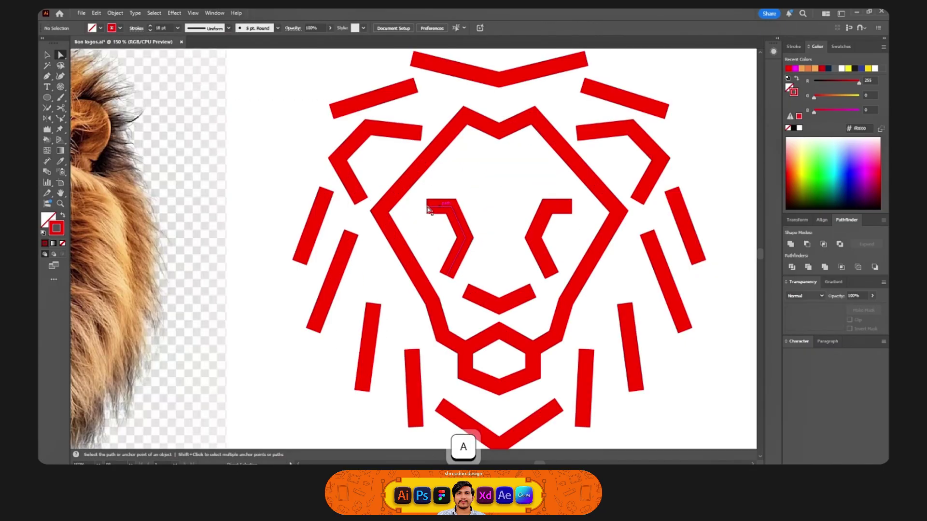
drag(426, 211, 422, 215)
click(504, 204)
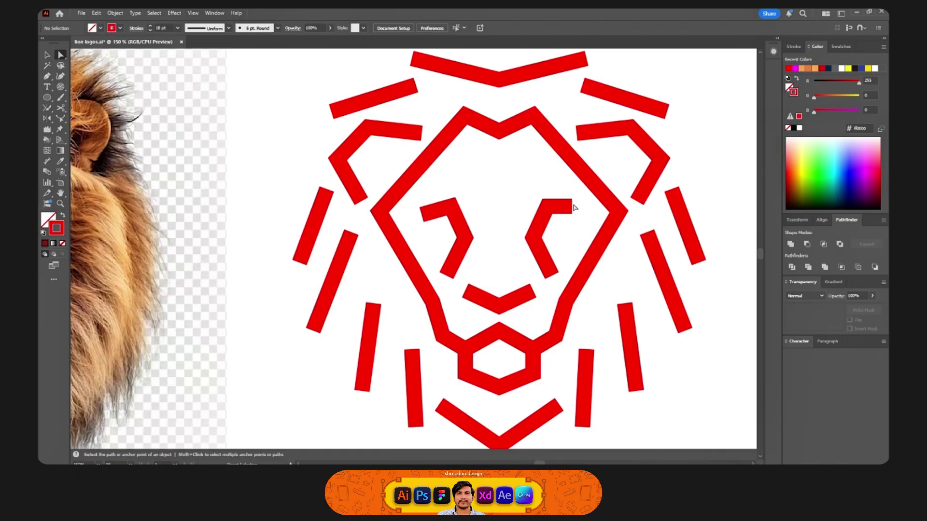
drag(574, 207, 574, 214)
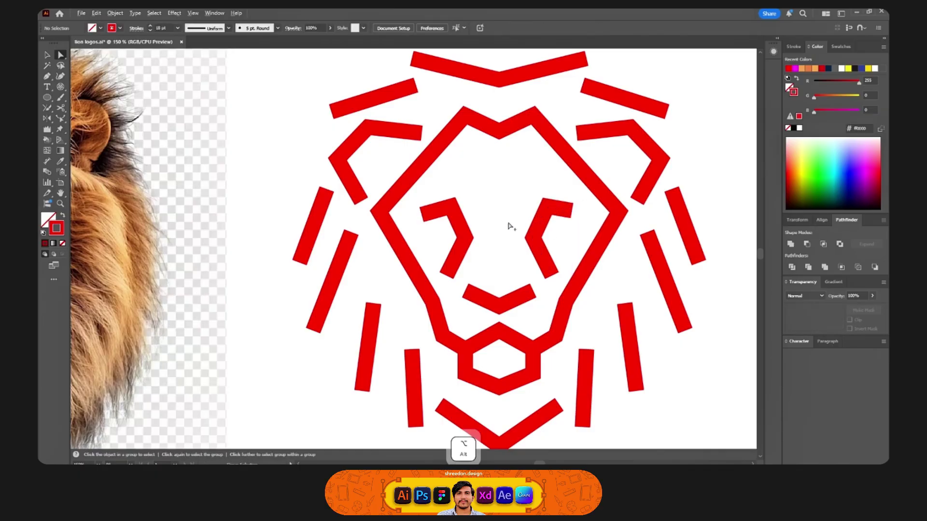
Select the whole line drawing and nudge it slightly upward beside the photo.
scroll(492, 193, down, 3)
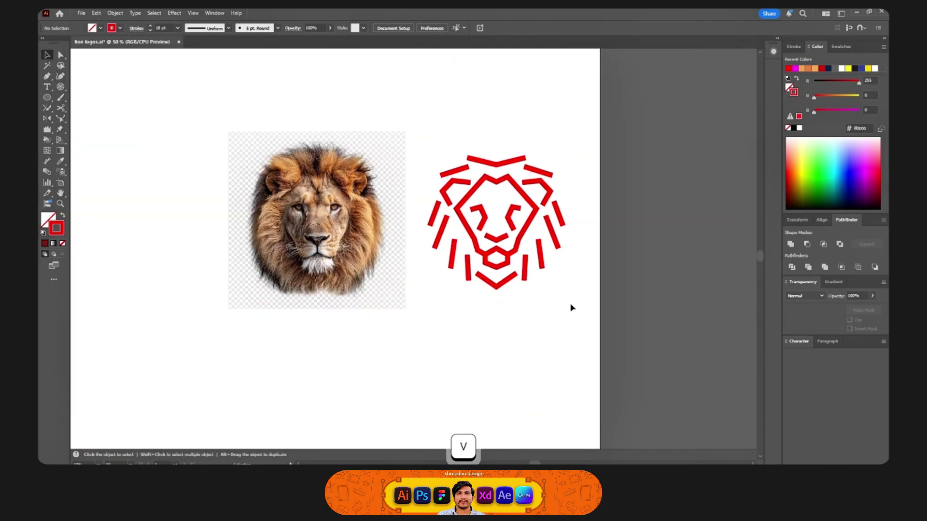
drag(571, 307, 418, 137)
drag(494, 184, 494, 178)
click(420, 118)
key(space)
drag(411, 136, 441, 140)
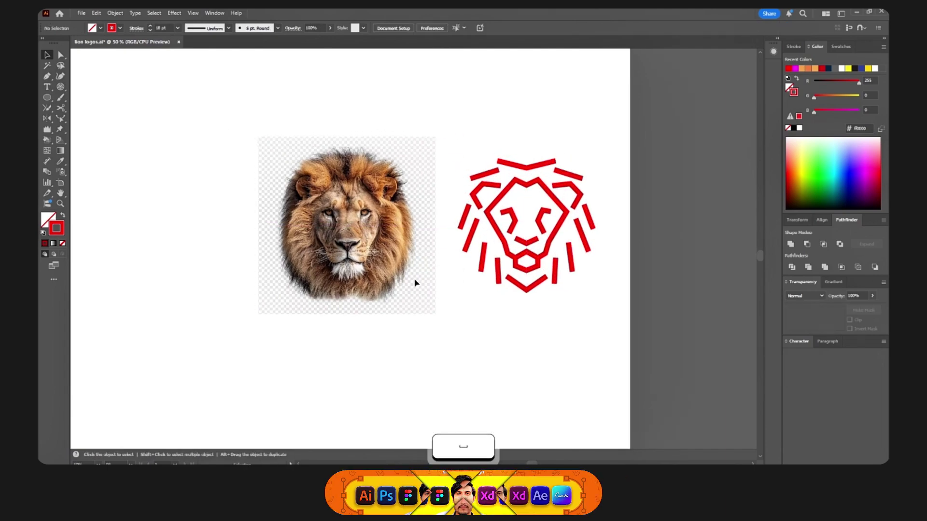
Add a black text label reading "style 1" below the red lion drawing.
key(t)
click(537, 28)
click(549, 156)
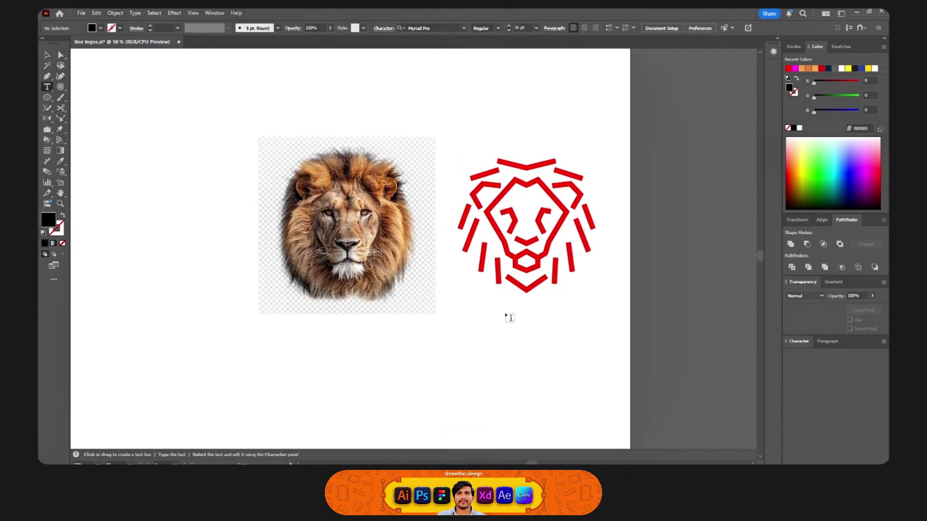
click(509, 317)
text(S)
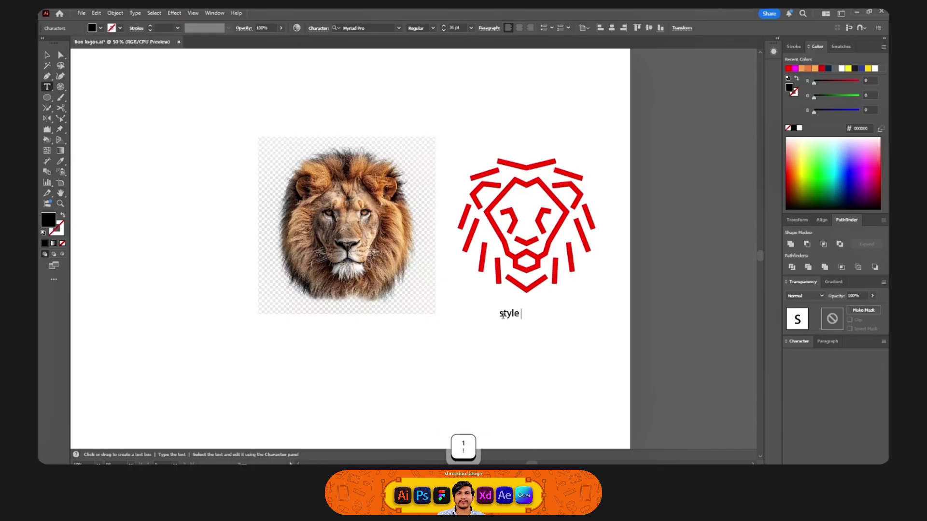
key(ctrl+Return)
Move the "style 1" label so that it is centred beneath the lion drawing.
double_click(512, 317)
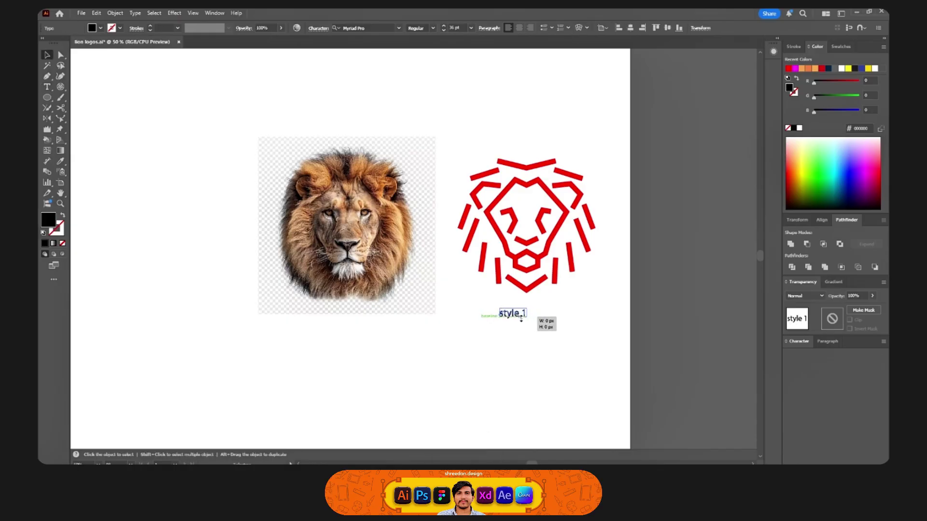
key(ctrl+z)
drag(532, 317, 532, 317)
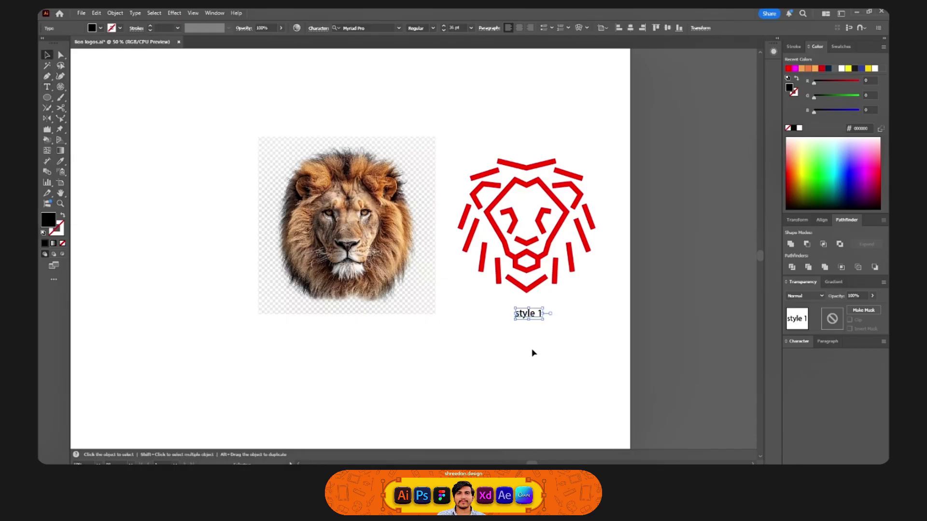
click(530, 351)
Trace the left face contour on the photo from the forehead centre to the jaw, swapping the black fill to the stroke.
drag(484, 347, 551, 356)
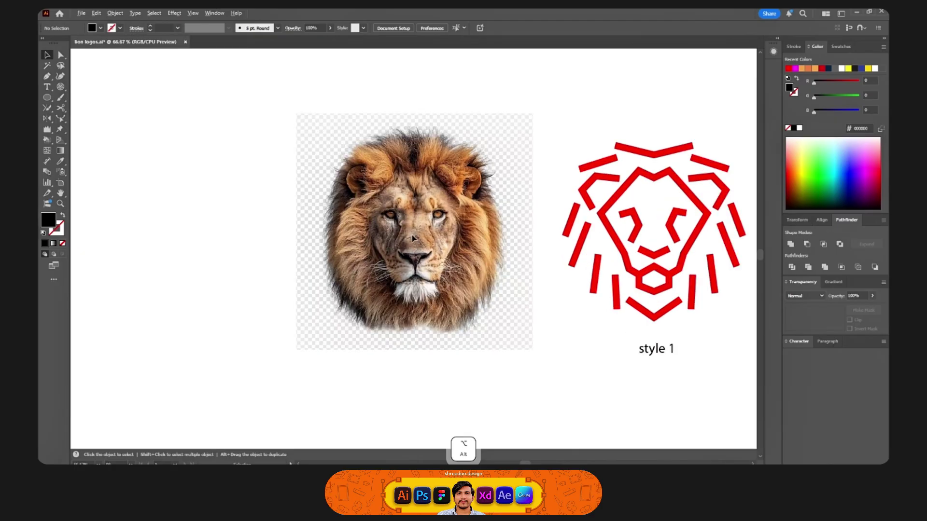
scroll(421, 249, up, 3)
key(p)
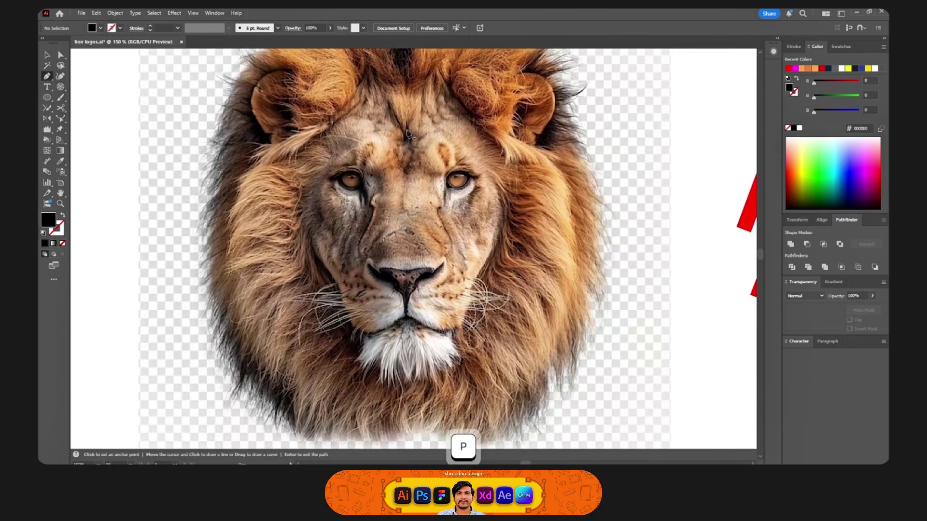
click(414, 104)
click(374, 89)
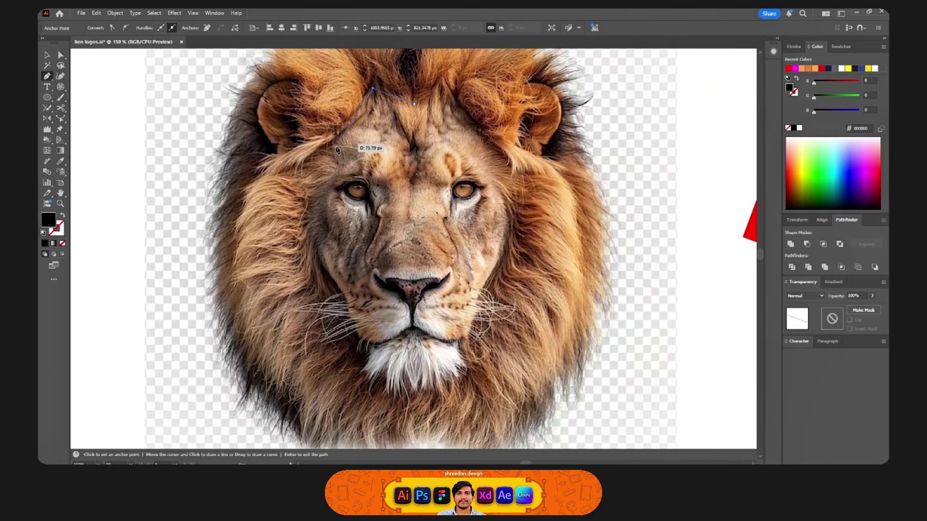
click(306, 164)
click(305, 237)
click(347, 300)
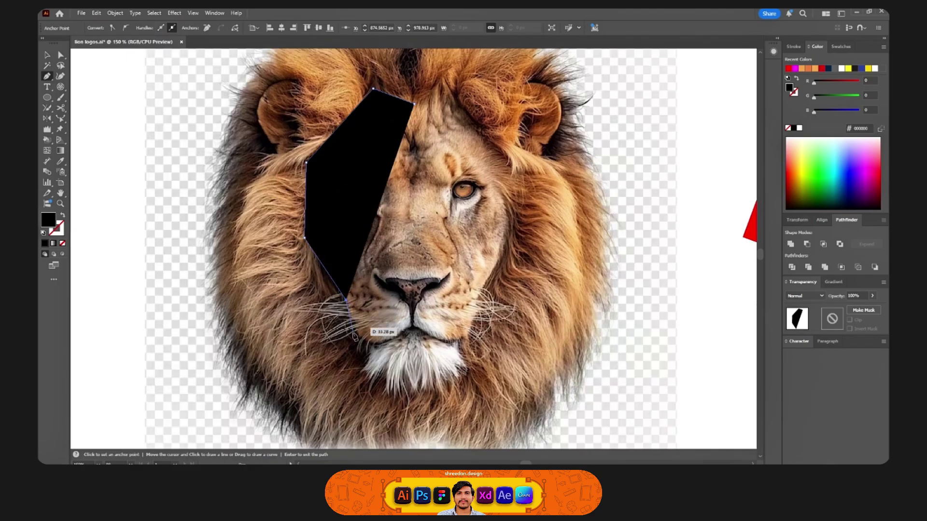
click(361, 344)
key(shift+x)
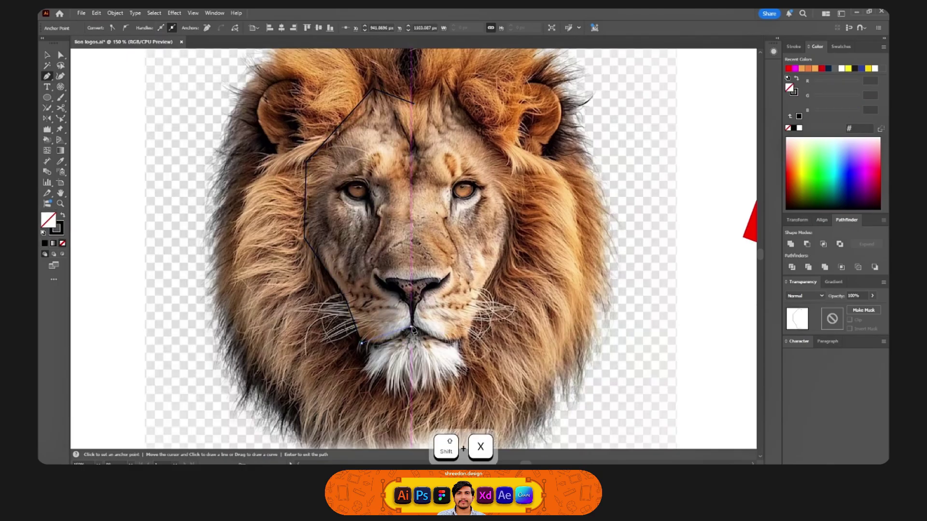
Continue the traced path to the mouth centre, up to the nose's left corner and across to the nose's centre.
drag(411, 328, 411, 310)
click(374, 276)
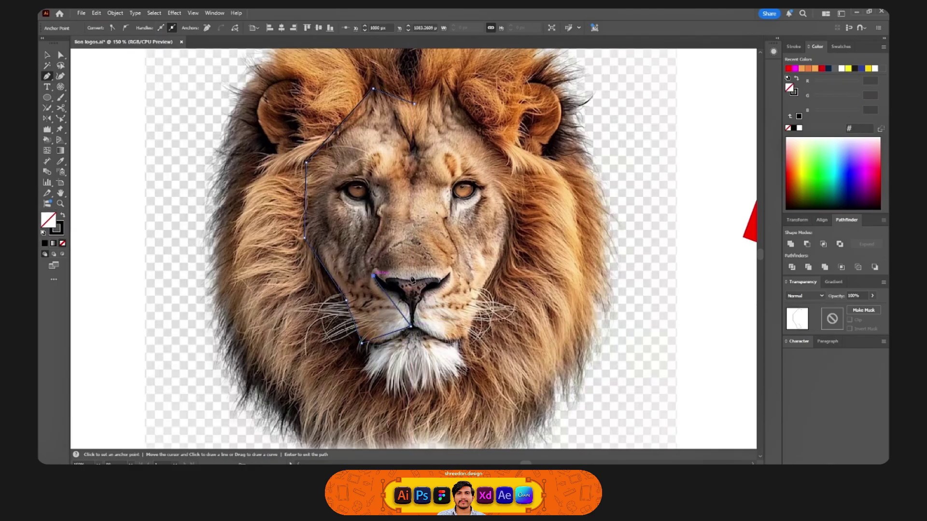
click(414, 279)
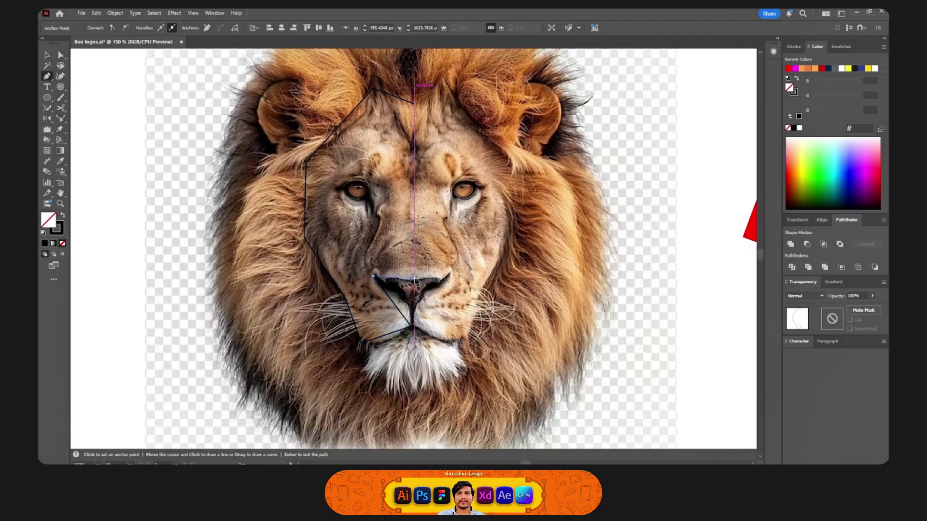
key(a)
click(407, 244)
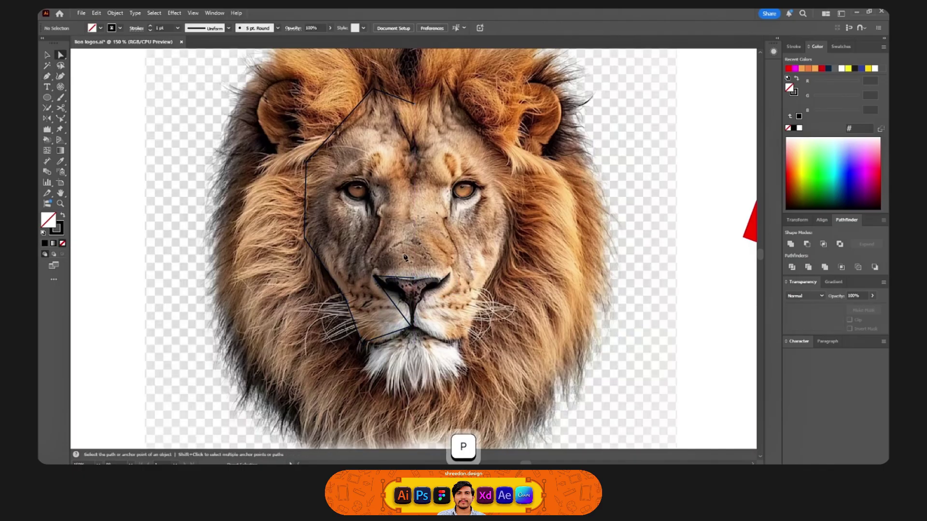
Trace a closed angular outline around the left eye, extending down beside the nose bridge.
click(340, 187)
click(368, 178)
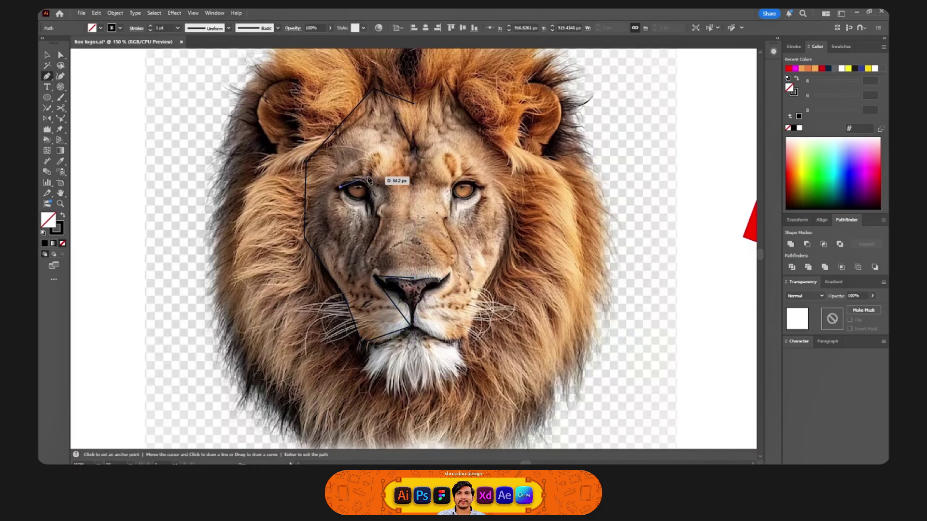
click(387, 196)
click(366, 256)
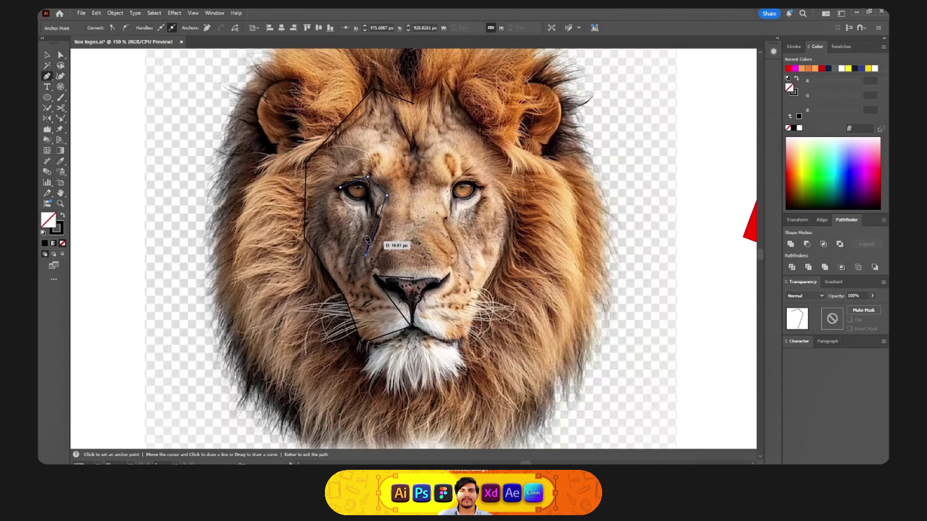
click(370, 200)
click(340, 187)
key(a)
Fill the half face with black and reflect a copy of it and the eye shape across the nose's vertical centre line.
key(ctrl+minus)
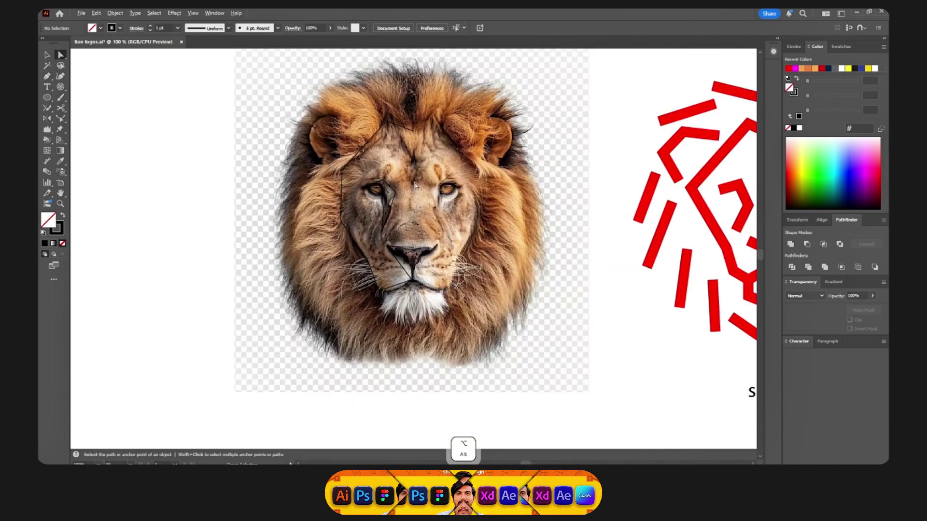
key(shift+x)
key(o)
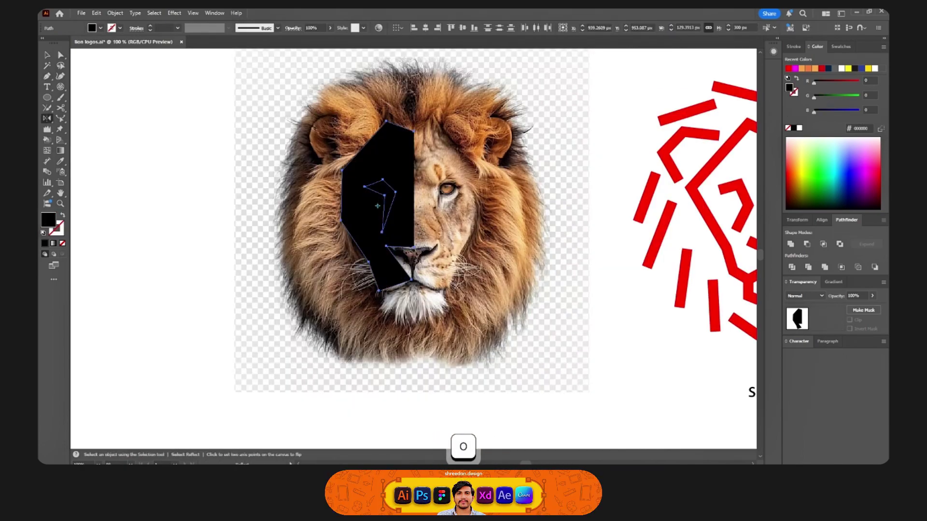
drag(46, 121, 82, 134)
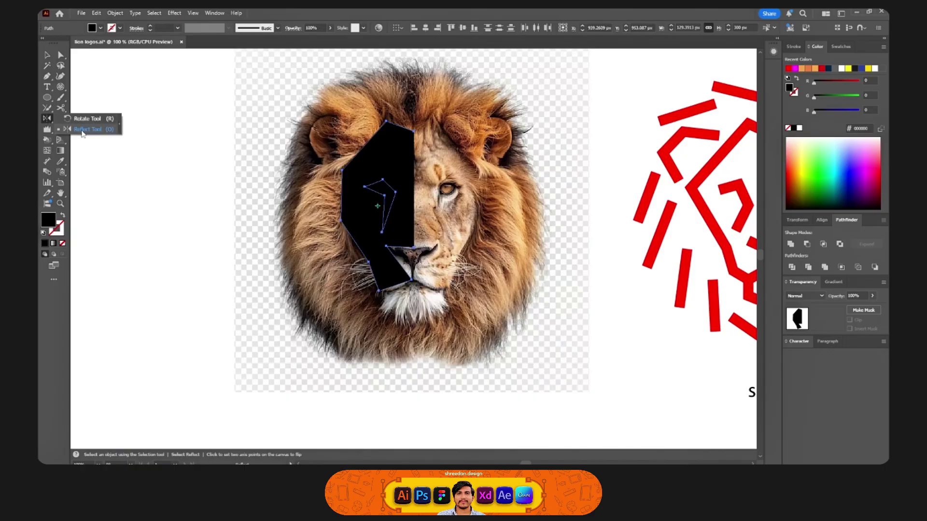
click(84, 129)
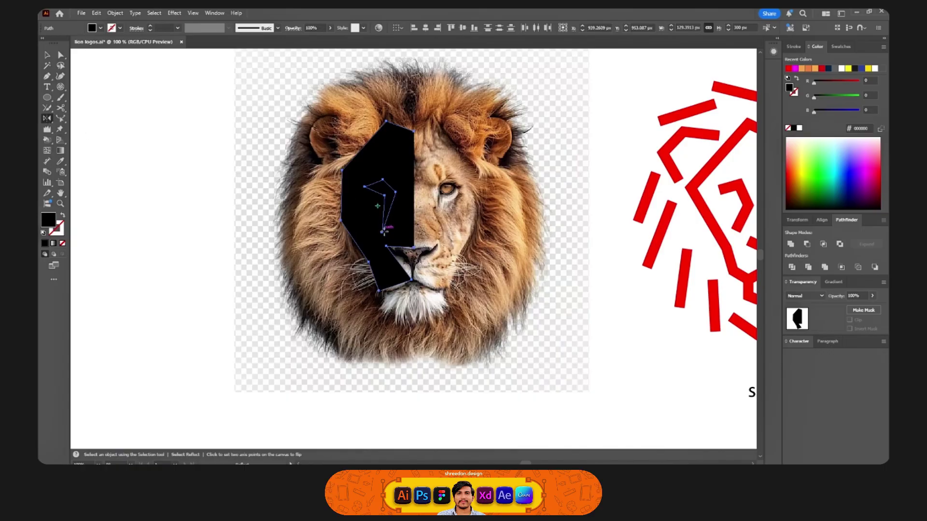
click(413, 247)
drag(408, 205, 414, 184)
key(a)
Merge the left and right face halves into one shape with the Shape Builder.
scroll(416, 178, up, 2)
alt+click(346, 106)
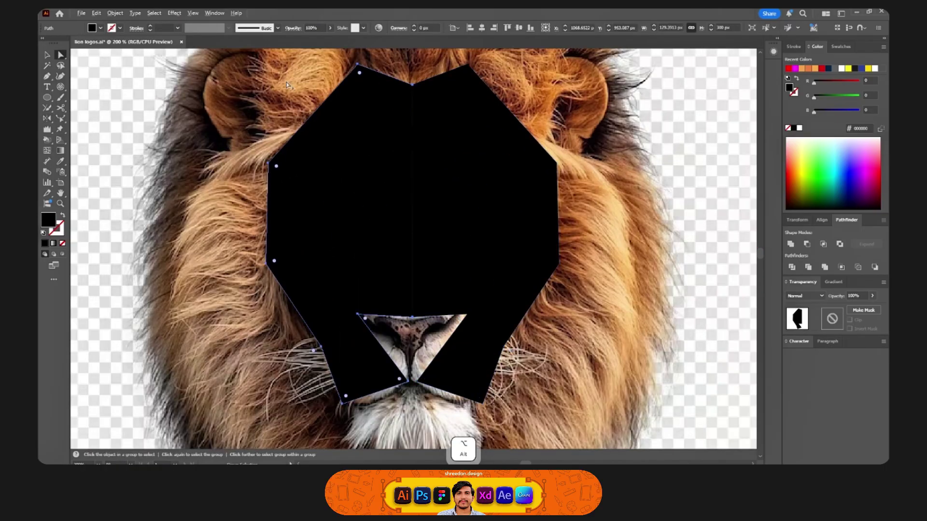
drag(289, 86, 533, 226)
scroll(456, 170, down, 1)
drag(502, 86, 392, 129)
scroll(393, 129, down, 1)
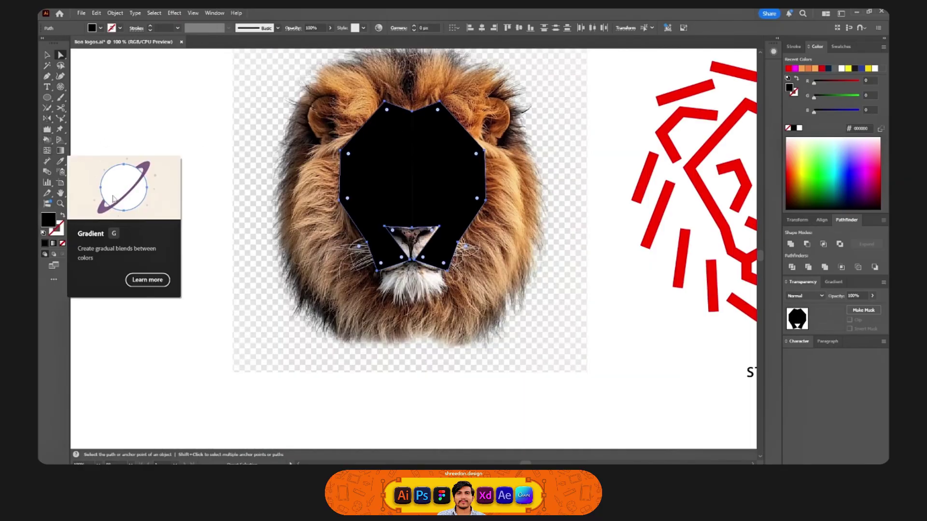
key(shift+m)
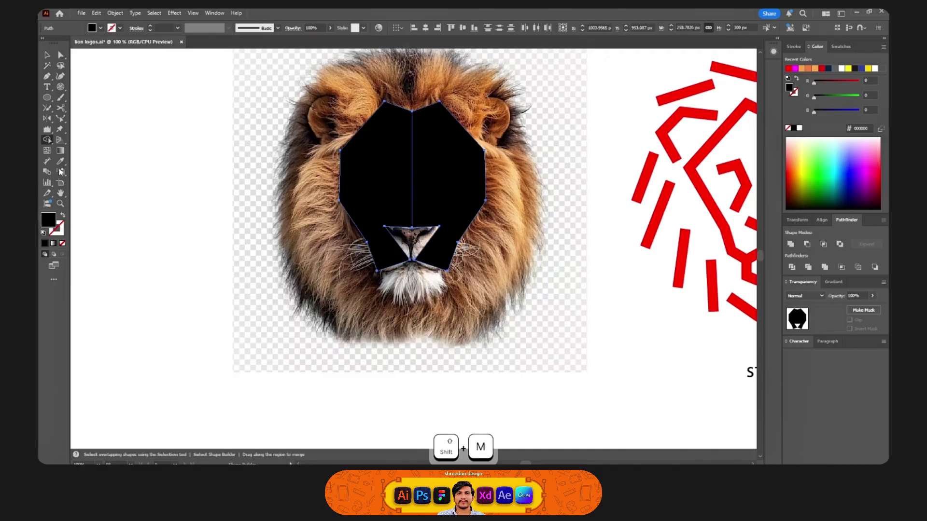
drag(47, 141, 96, 143)
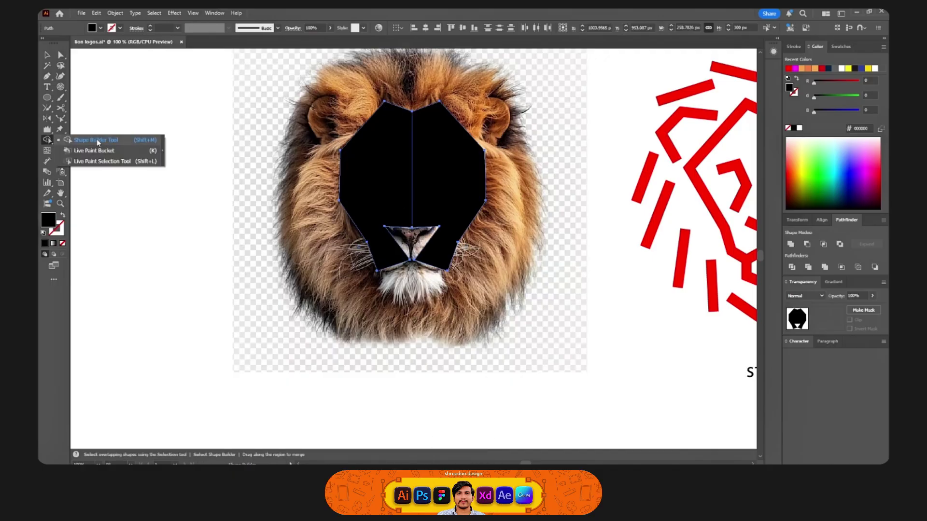
click(96, 140)
drag(377, 154, 436, 149)
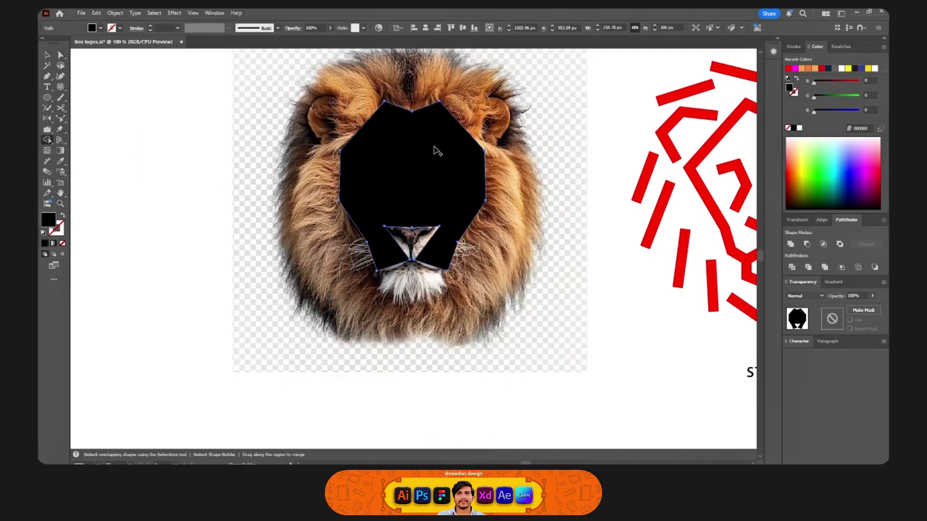
Cut both eye shapes out of the black face with the Shape Builder.
key(ctrl+alt)
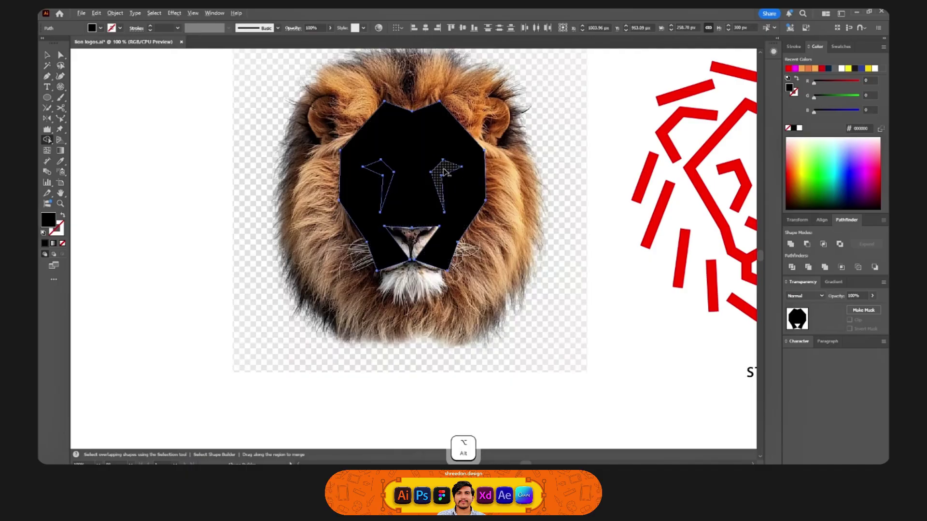
alt+click(436, 173)
alt+click(386, 175)
key(a)
click(387, 178)
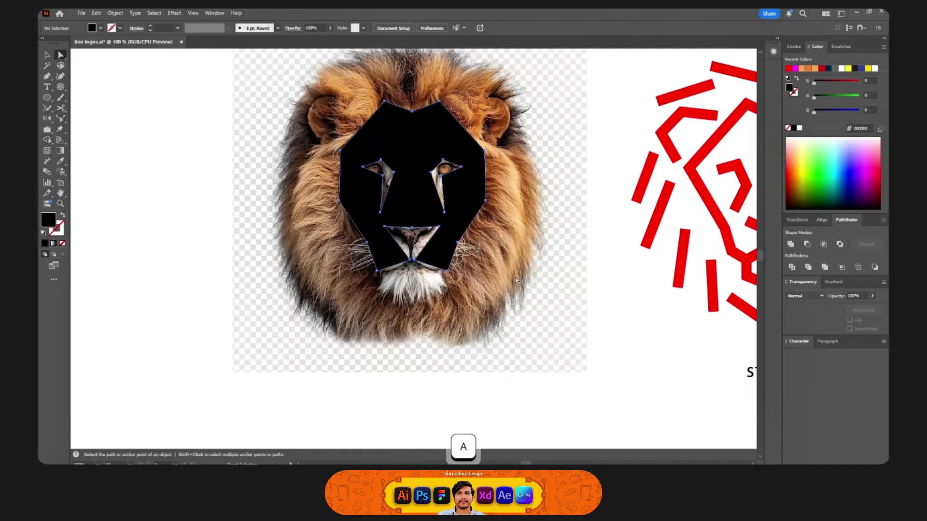
Trace the left half of the mane from above the forehead centre around to below the chin, as a black stroke without fill.
key(p)
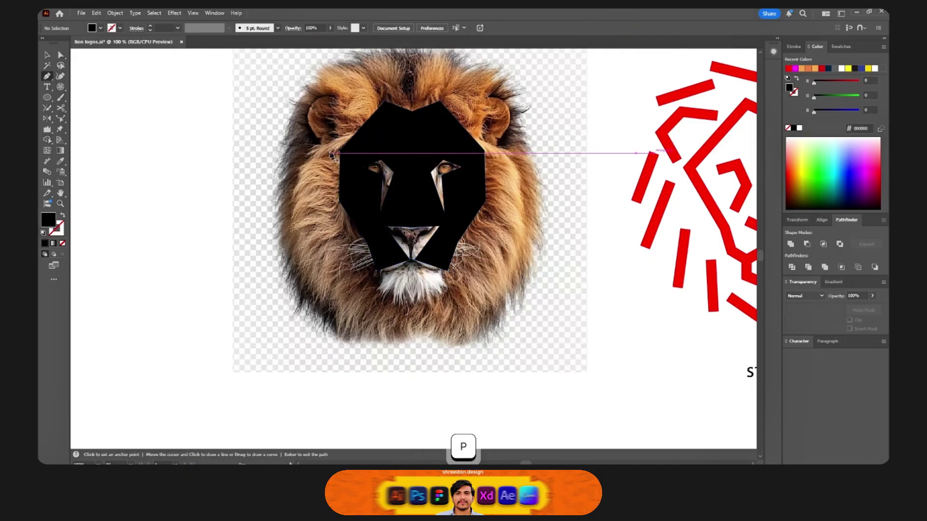
key(space)
drag(333, 127, 331, 139)
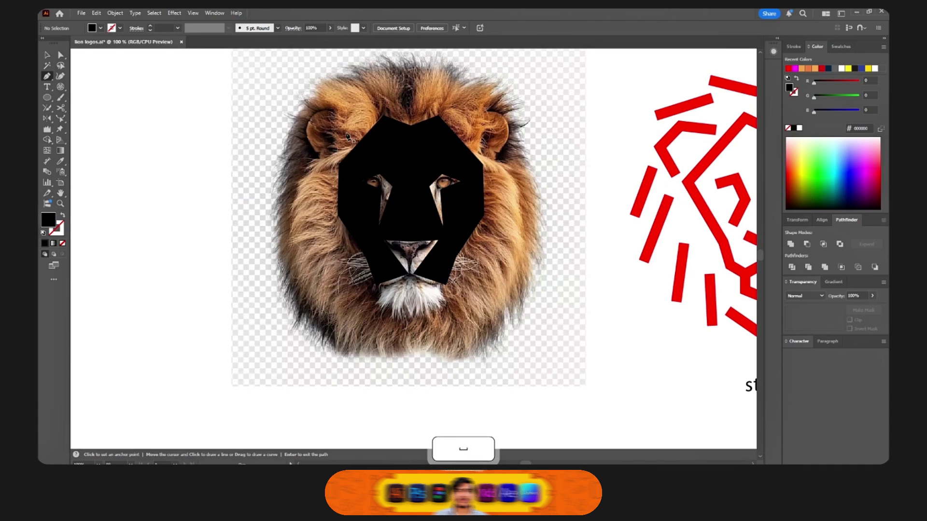
click(411, 115)
shift+click(411, 69)
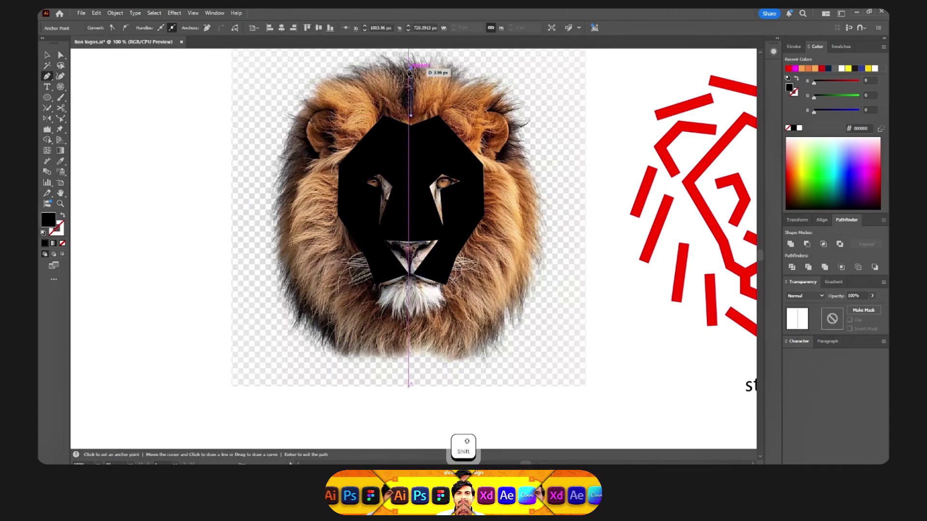
key(ctrl+z)
click(400, 65)
click(319, 87)
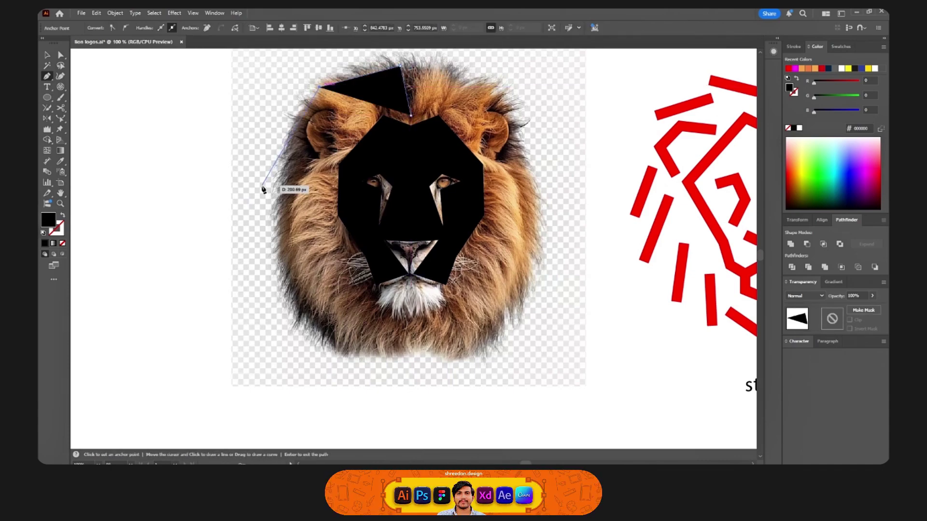
click(267, 187)
click(292, 291)
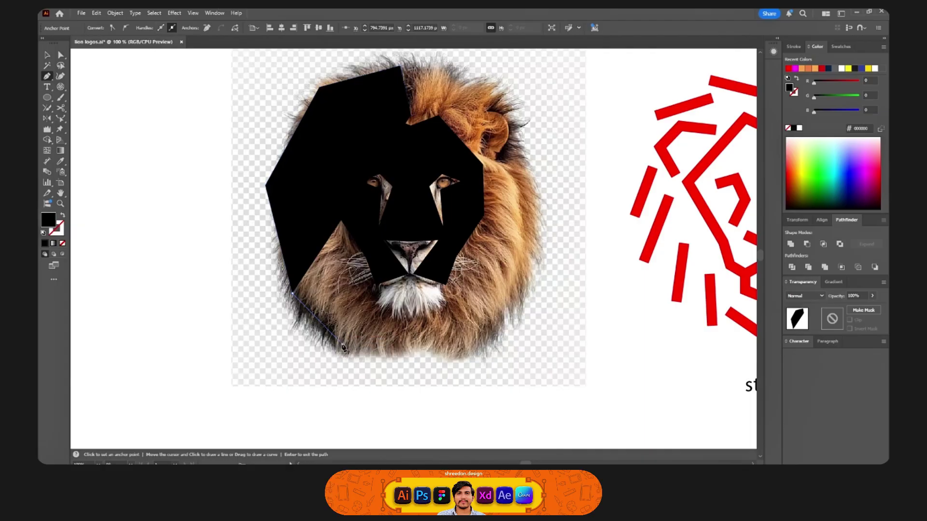
click(342, 345)
click(411, 356)
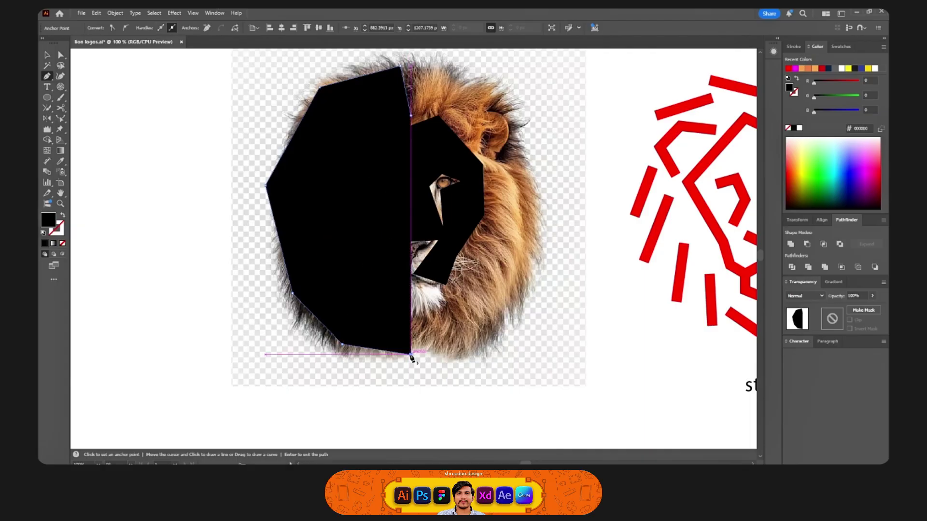
key(Return)
key(shift+x)
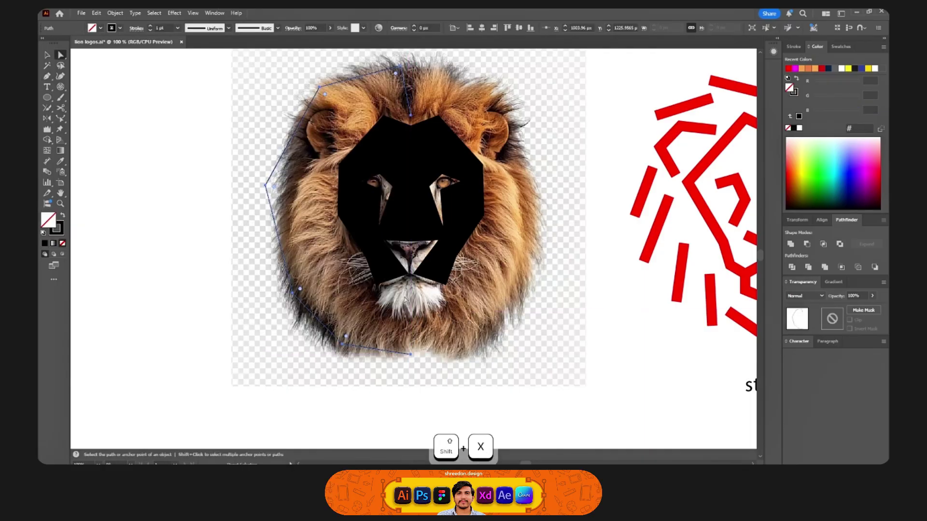
Reflect a copy of the mane outline across the vertical centre line and join both halves into one closed path.
key(o)
drag(420, 135, 398, 106)
key(a)
key(ctrl+j)
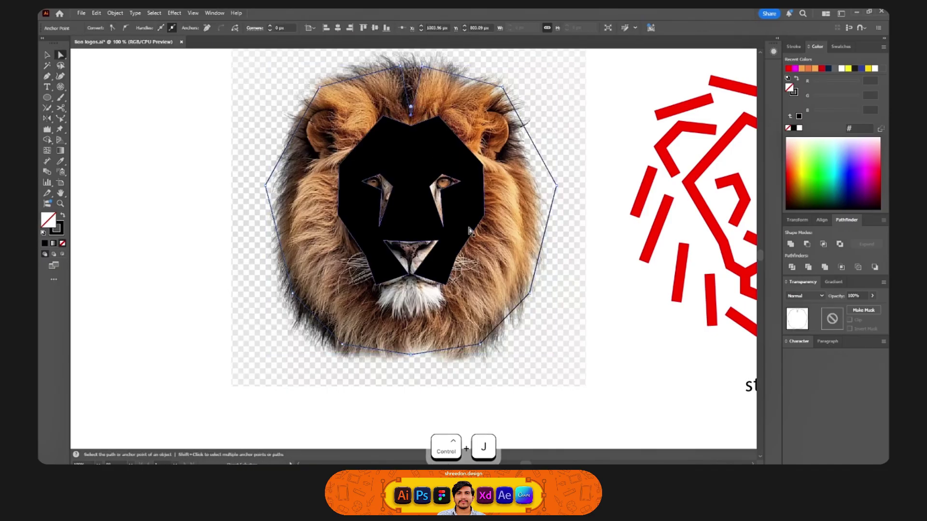
drag(437, 381, 440, 374)
key(ctrl+j)
key(v)
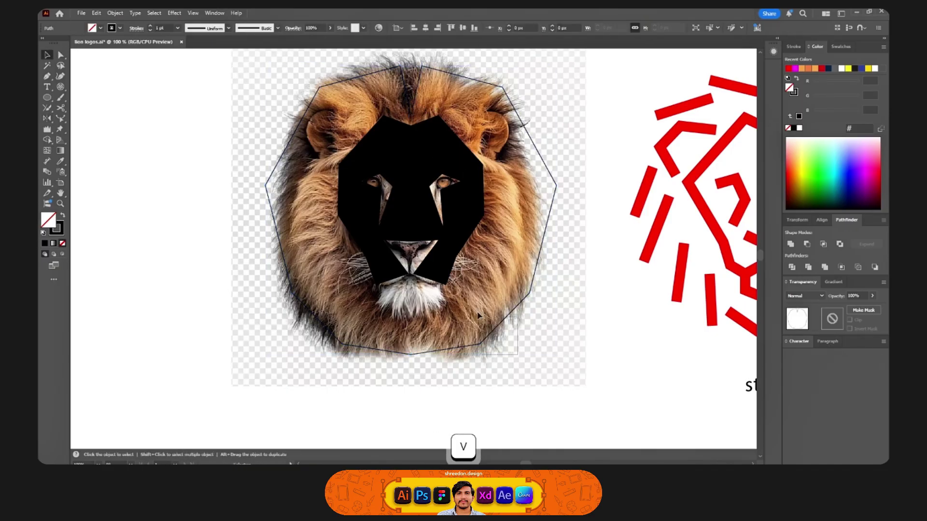
key(shift+x)
key(shift+x)
Offset the black face shape outwards by 10 px with miter joins.
click(402, 151)
drag(402, 151, 403, 160)
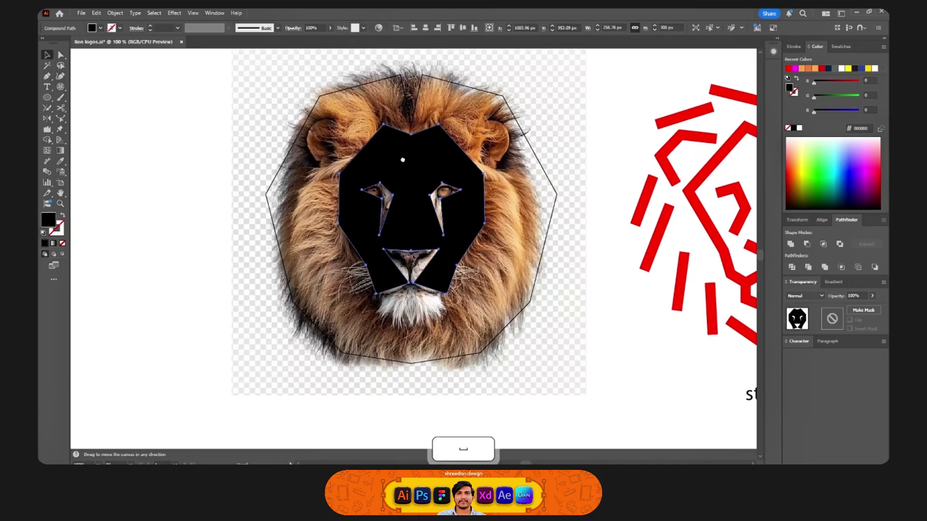
click(115, 13)
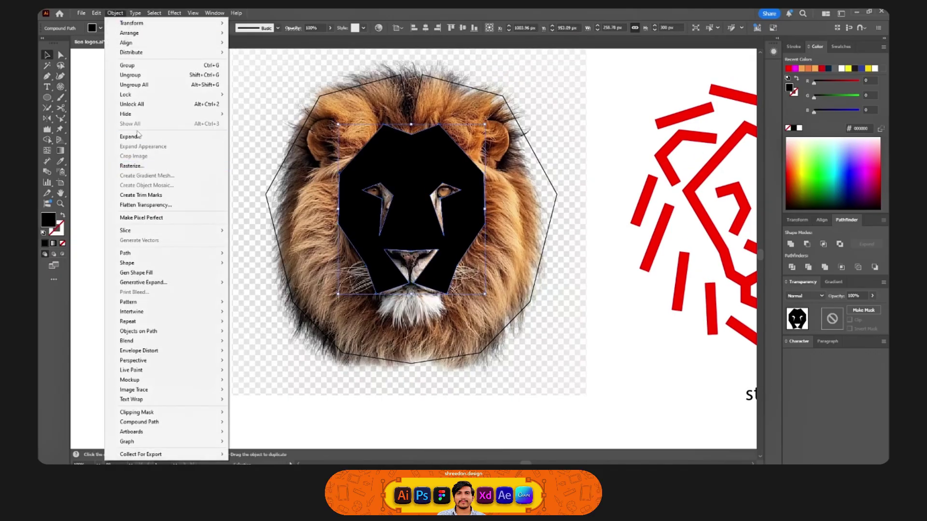
mouse_move(143, 255)
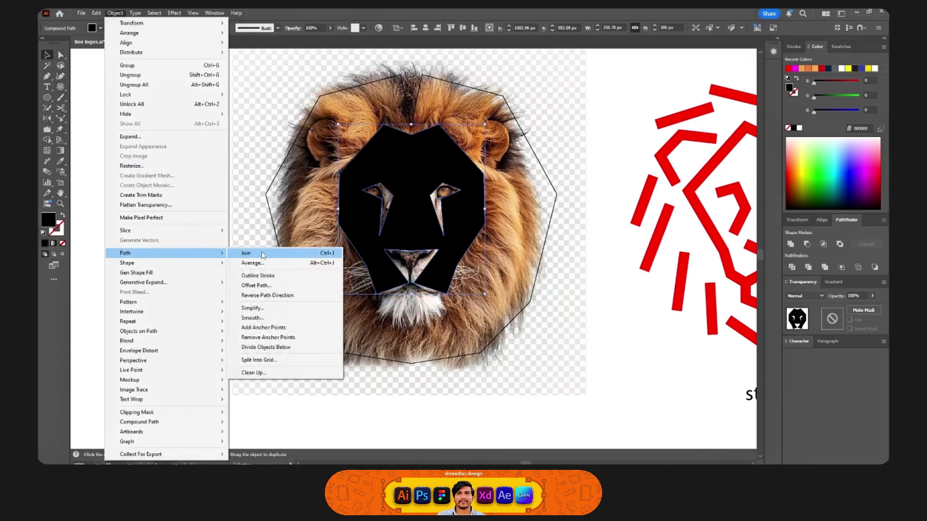
click(264, 286)
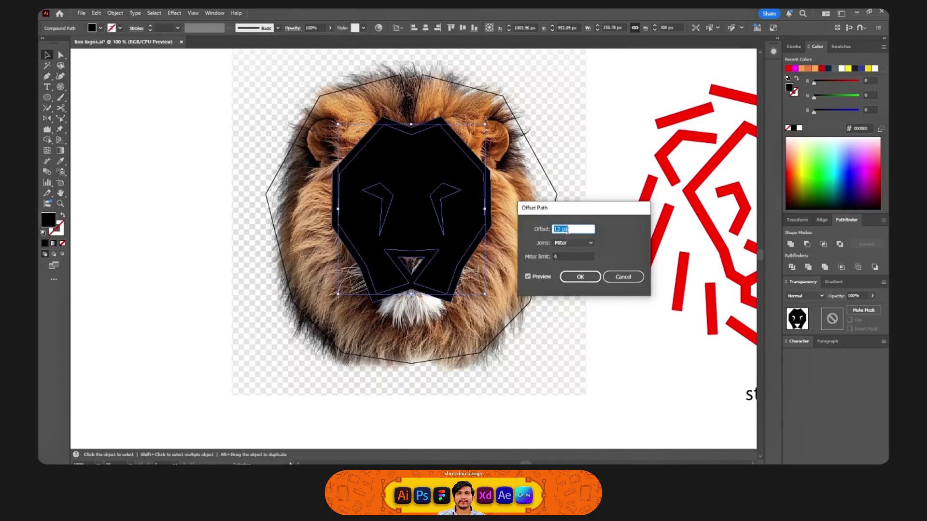
click(579, 277)
Subtract the offset face area from the mane shape with the Shape Builder, leaving a gap around the face.
shift+click(534, 174)
key(shift+m)
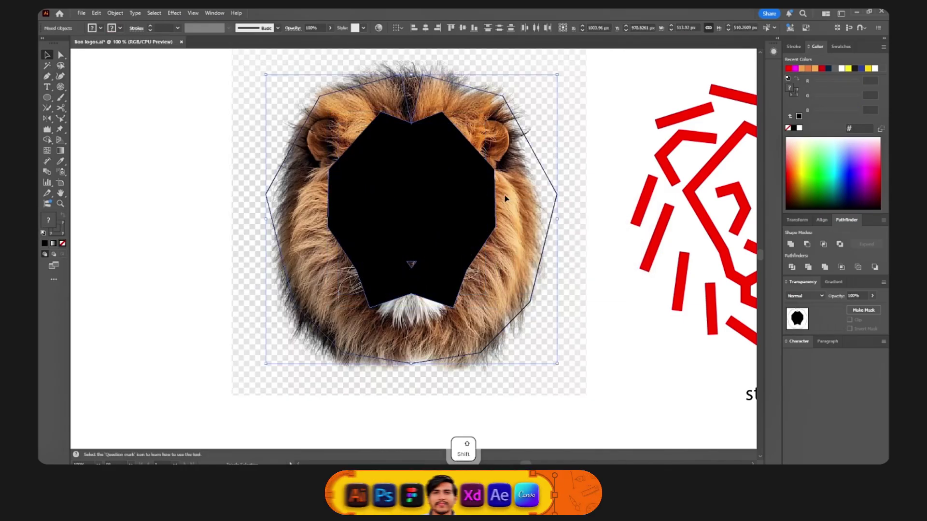
alt+click(427, 252)
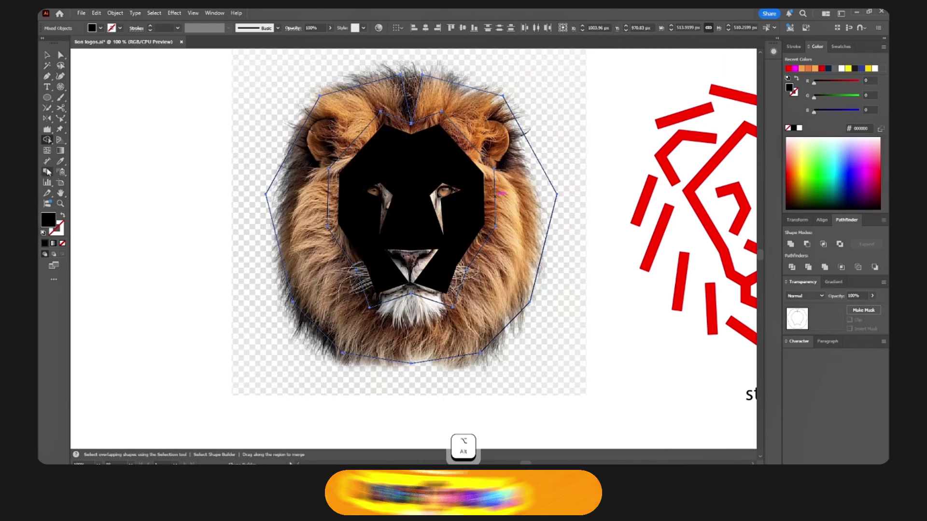
click(53, 141)
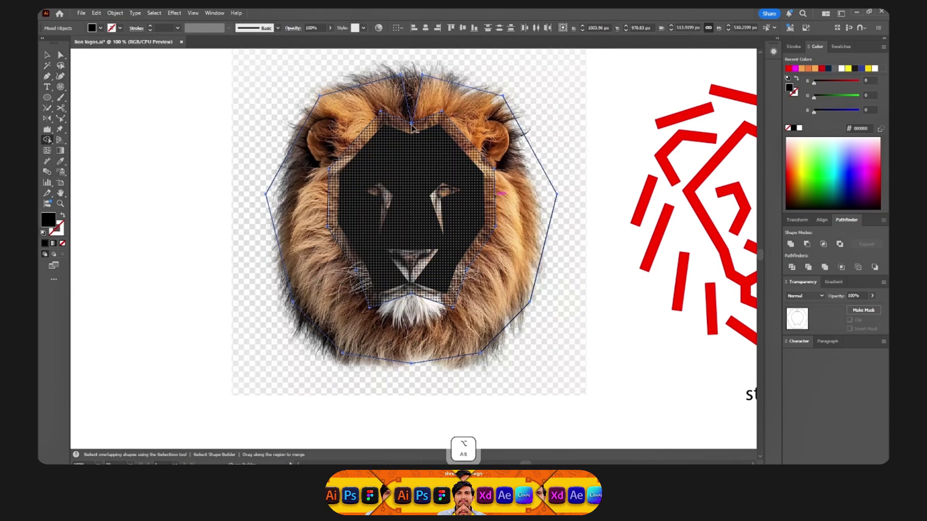
scroll(410, 136, up, 4)
alt+click(409, 177)
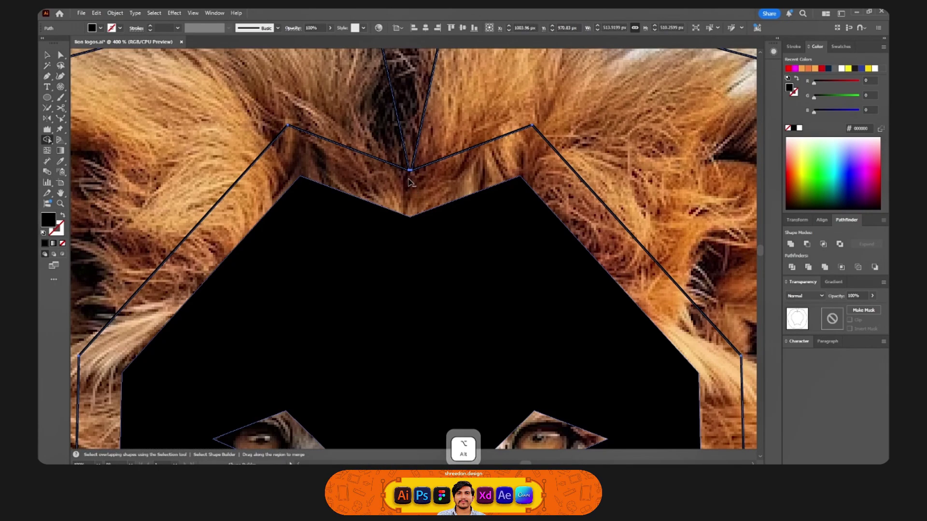
scroll(409, 174, up, 4)
scroll(409, 181, down, 8)
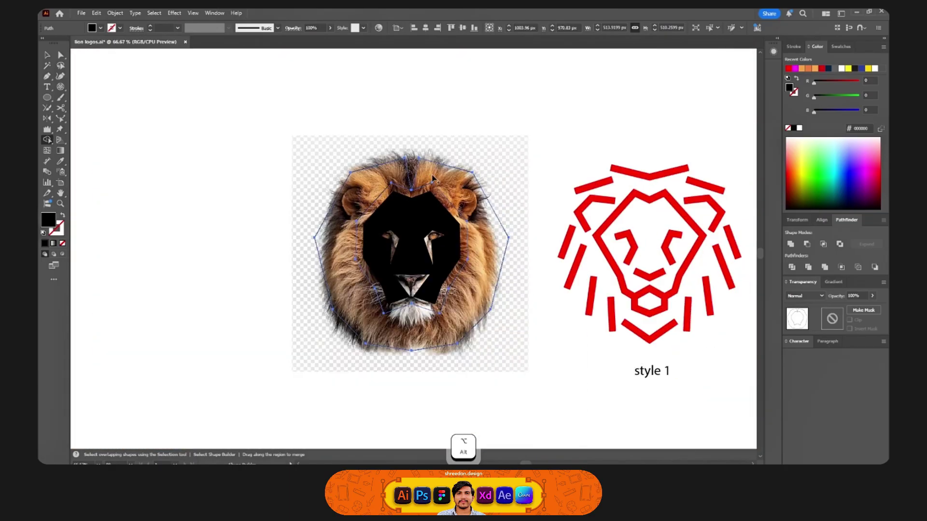
Swap the mane outline's black stroke to a black fill.
key(a)
drag(447, 140, 468, 165)
alt+click(475, 178)
key(shift+x)
click(495, 175)
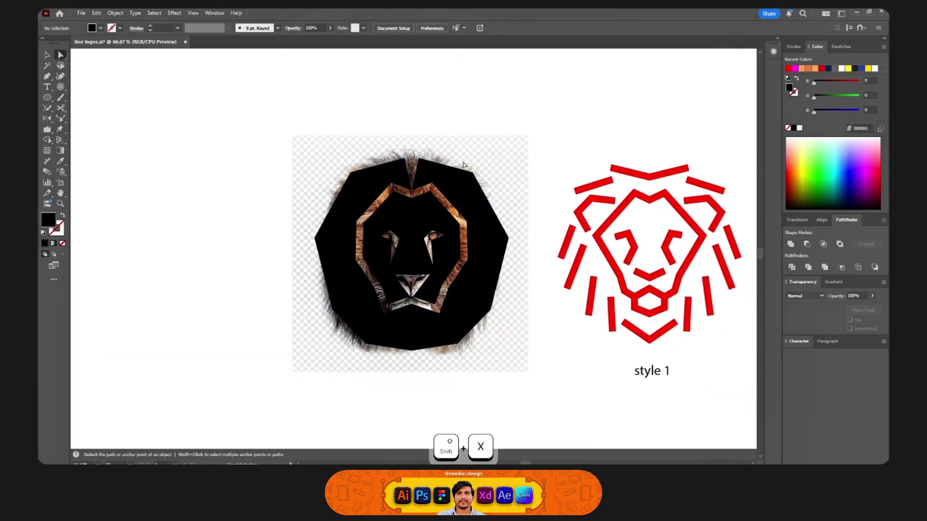
Swap the mane's black fill back to a stroke so the photo's ears can be traced.
key(v)
drag(356, 140, 468, 344)
click(361, 221)
key(a)
scroll(361, 223, up, 3)
click(361, 223)
key(shift+x)
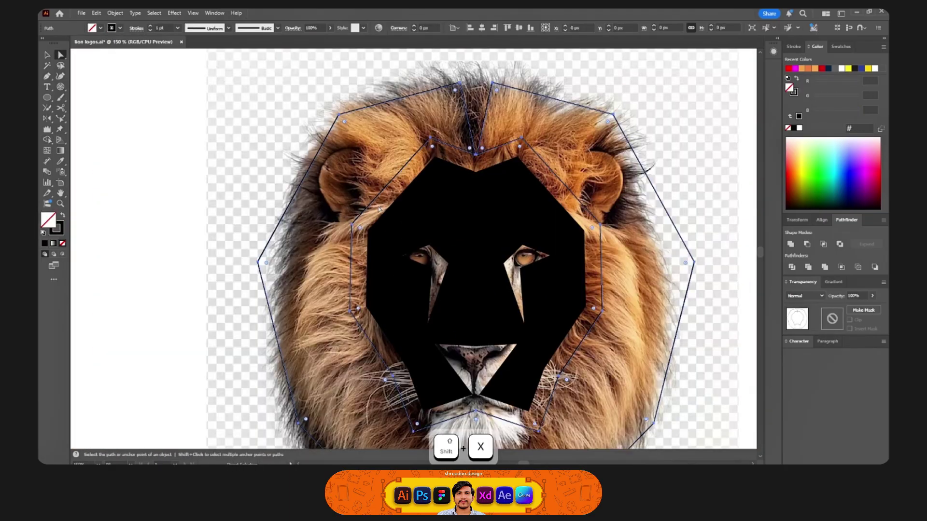
Trace a closed angular shape over the left ear with an inner notch and fill it with black.
key(p)
click(319, 194)
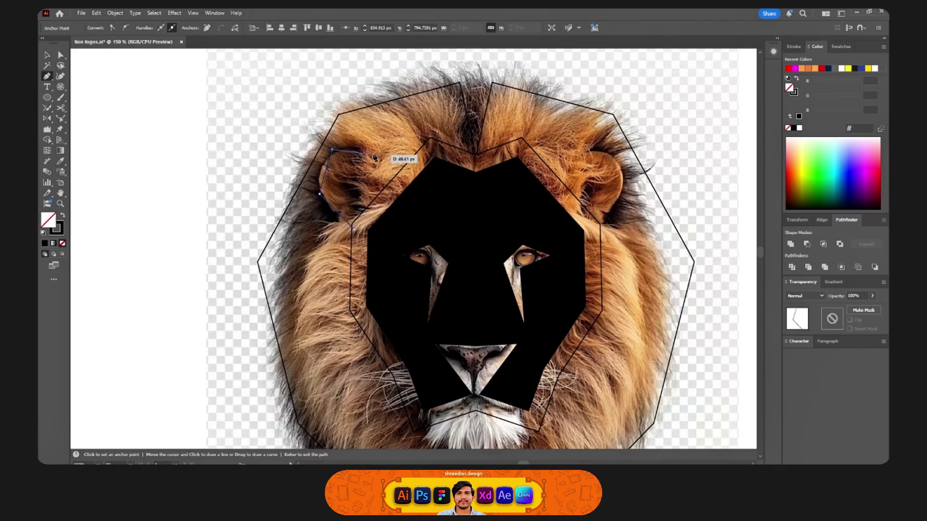
click(356, 227)
key(shift+x)
key(a)
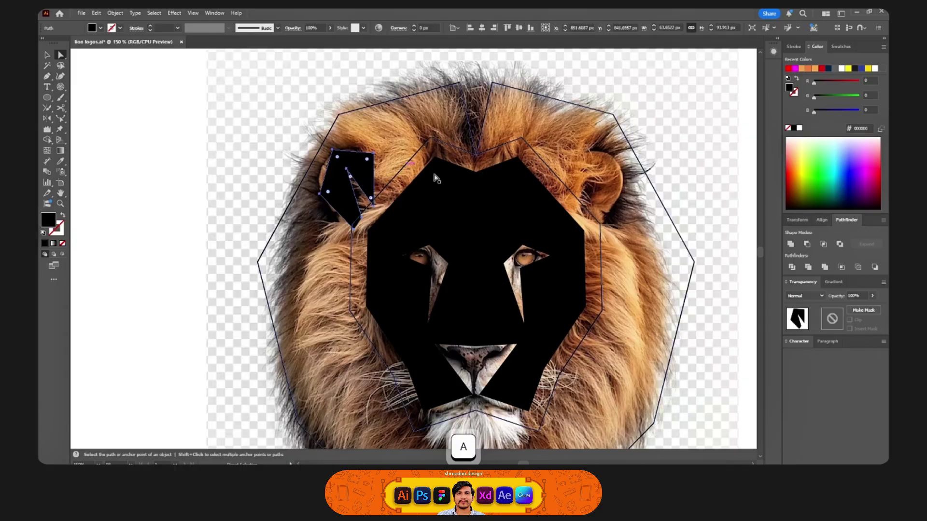
Reflect a copy of the black ear shape across the face's vertical centre line onto the opposite ear.
key(o)
click(475, 172)
alt+shift+click(473, 203)
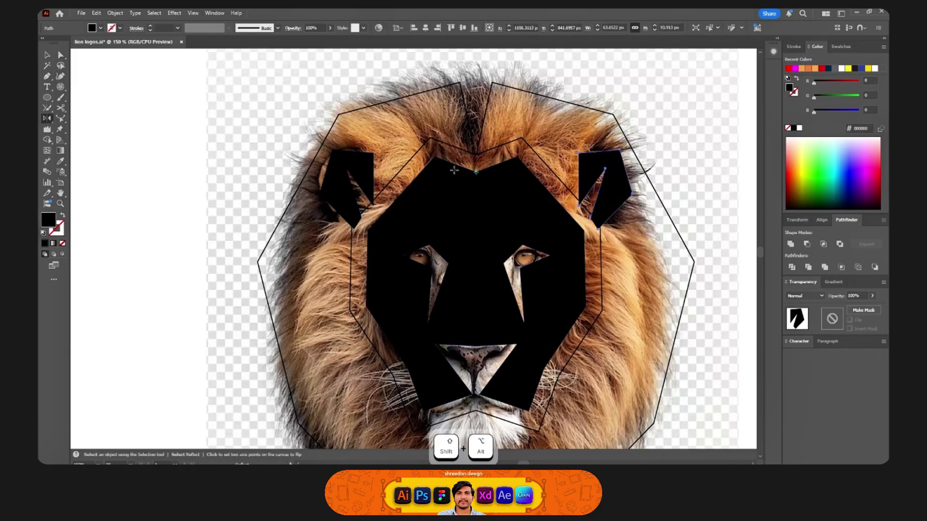
Subtract both ear shapes from the mane outline with the Shape Builder, keeping the inner ear notches.
key(a)
alt+shift+click(364, 169)
key(ctrl+a)
key(shift+m)
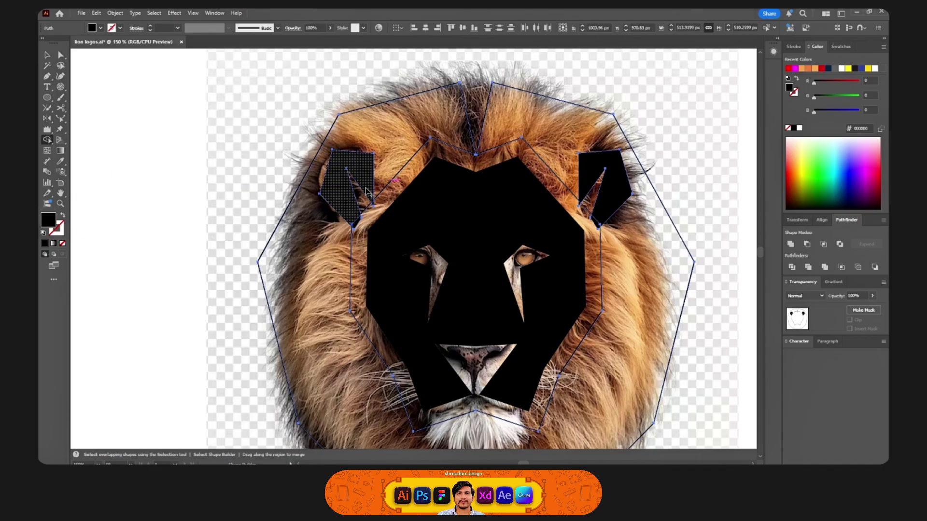
alt+click(349, 206)
scroll(367, 206, up, 1)
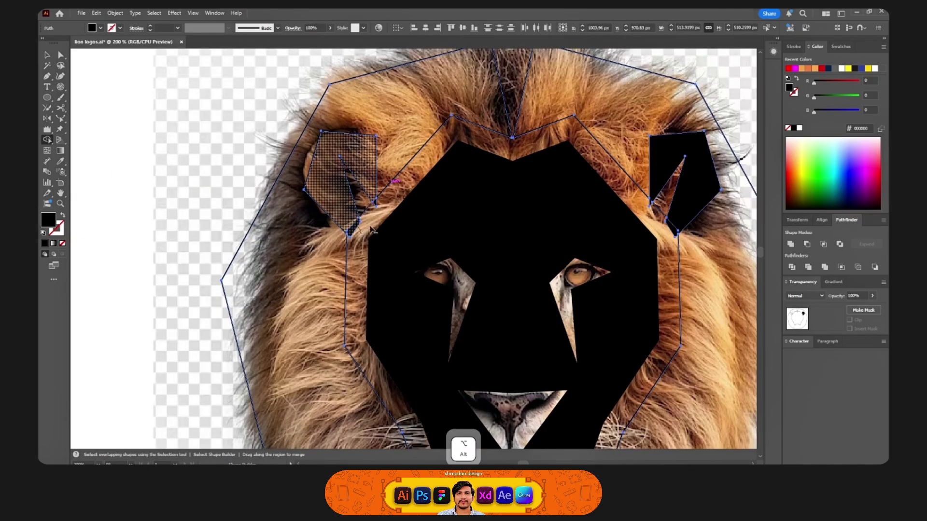
alt+click(654, 208)
scroll(672, 233, down, 2)
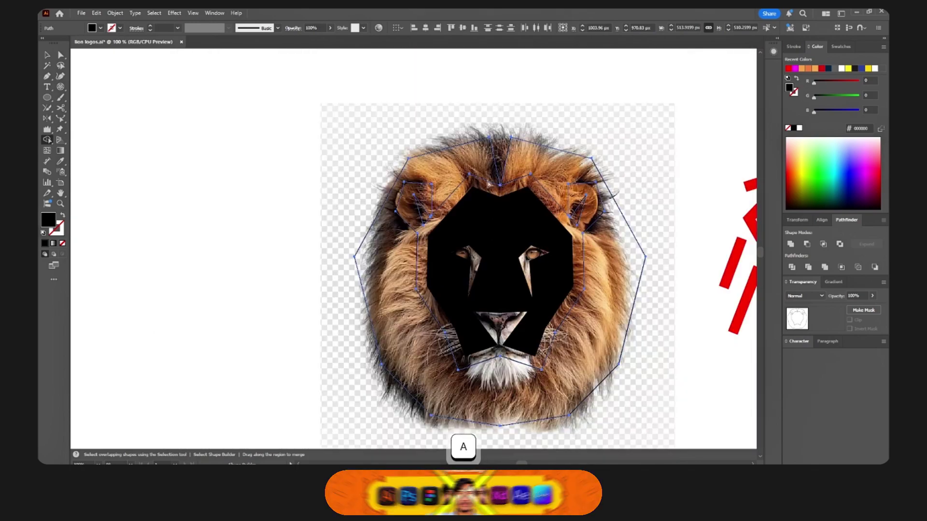
Swap the mane outline's stroke to a solid black fill.
key(v)
key(shift+x)
click(585, 208)
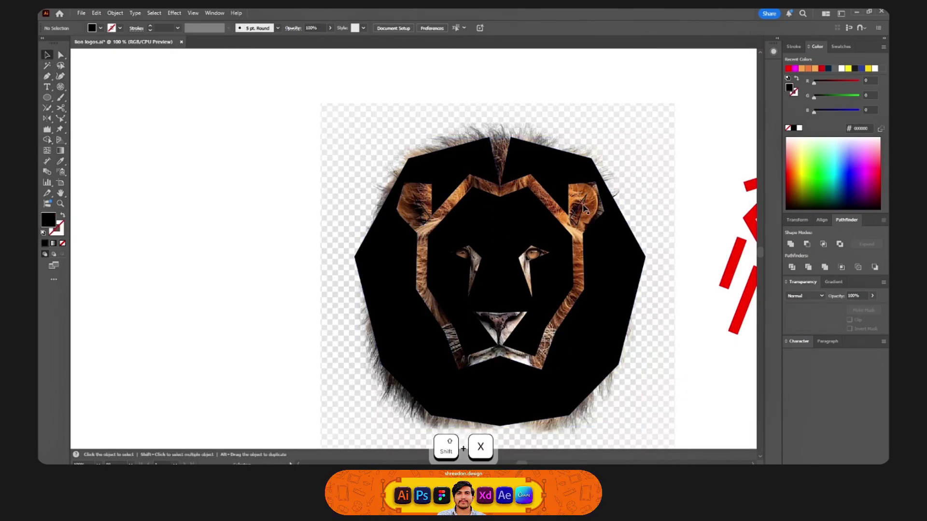
Select the inner notch pieces of both ears and make them solid black.
click(582, 206)
click(423, 206)
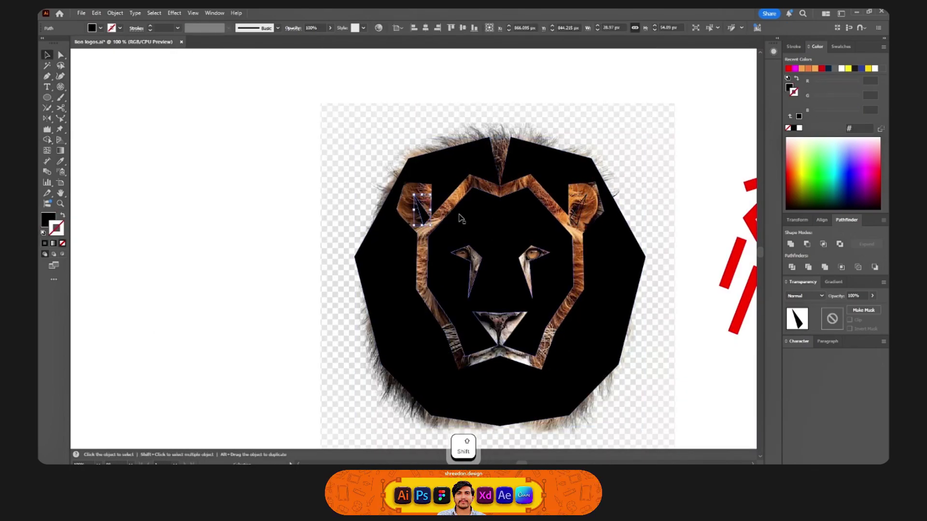
click(581, 209)
key(shift+x)
click(576, 188)
Move all the logo shapes off the photo onto the blank artboard area to its left.
scroll(576, 187, down, 1)
drag(413, 136, 376, 318)
click(391, 368)
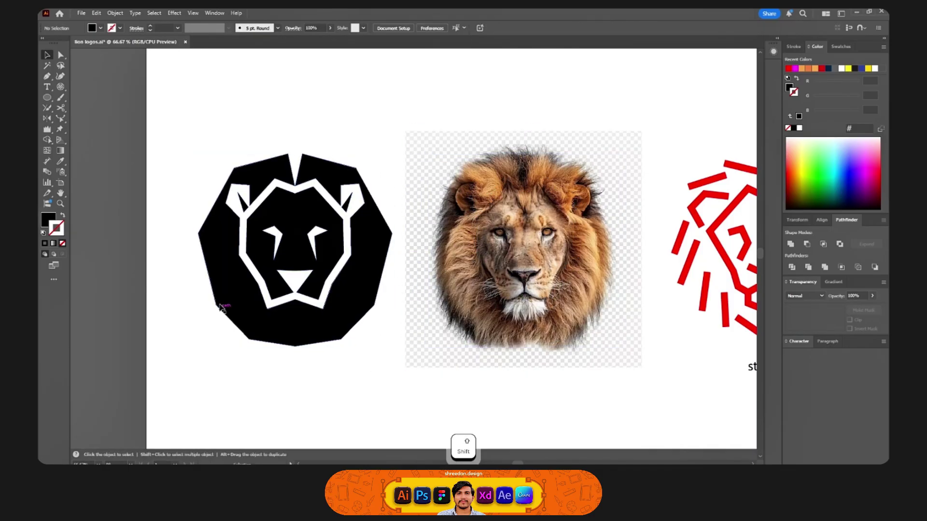
Draw a pointed triangular wedge cutting into the mane's left edge and fill it with white.
click(190, 230)
click(232, 227)
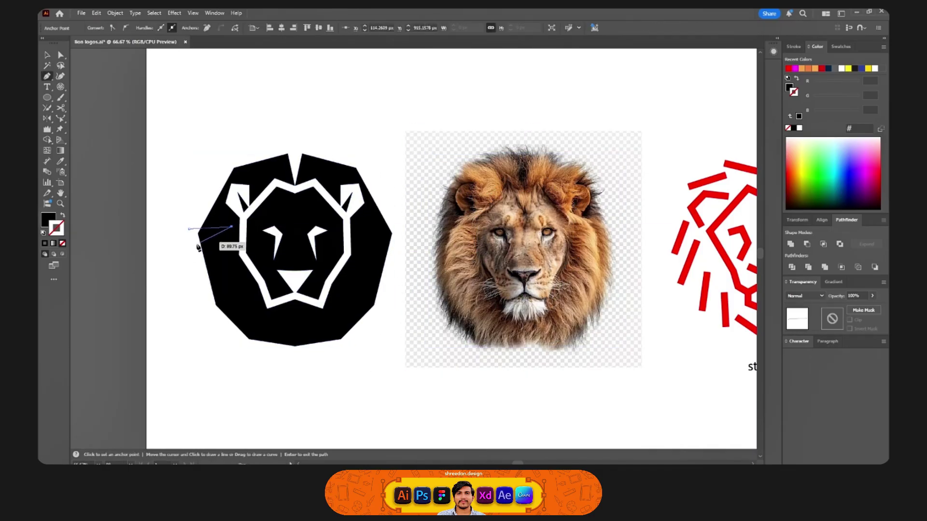
click(191, 247)
key(a)
click(193, 255)
click(199, 236)
key(i)
click(197, 177)
key(a)
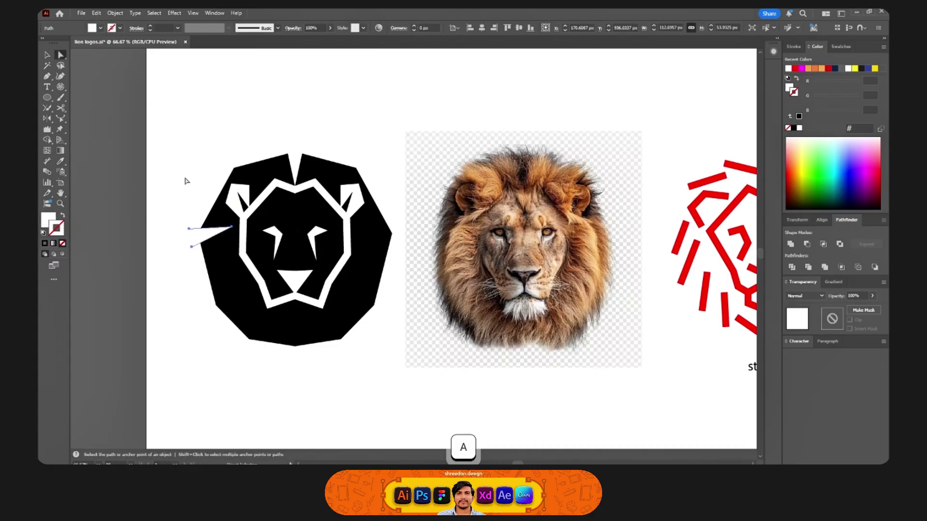
Place two copies of the white wedge along the mane's lower-left edge, rotated about 43° to point inward.
click(186, 179)
scroll(220, 236, up, 1)
drag(216, 324, 215, 327)
key(r)
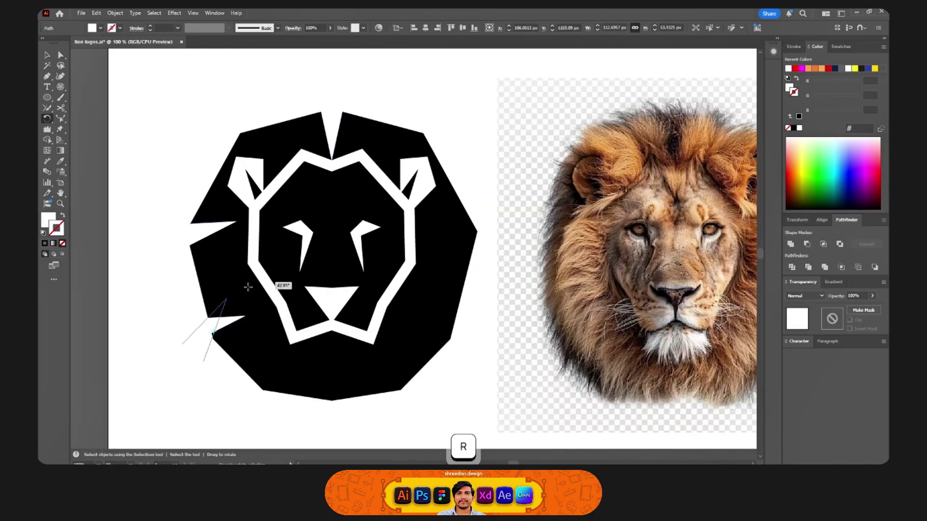
drag(248, 287, 248, 287)
key(a)
drag(232, 357, 261, 393)
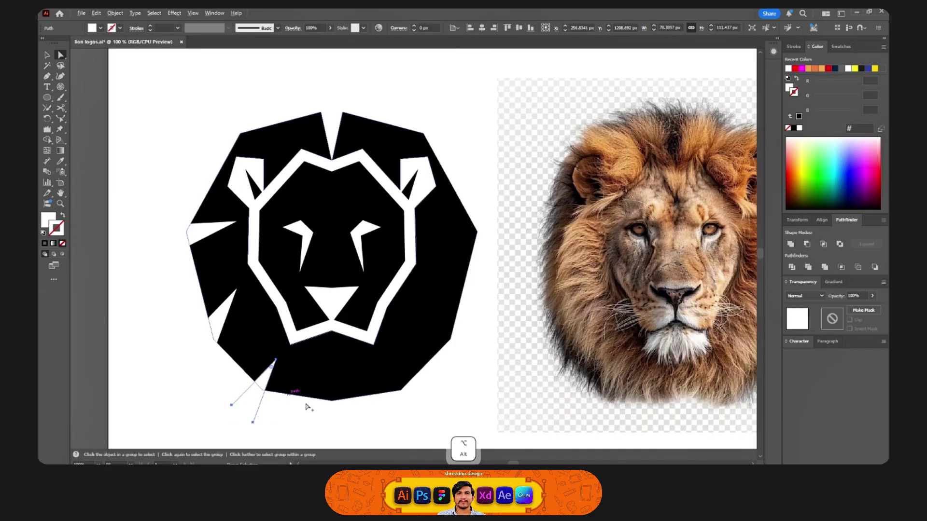
Draw a white half wedge at the mane's bottom centre, with one vertical side on the symmetry line.
click(340, 406)
click(331, 400)
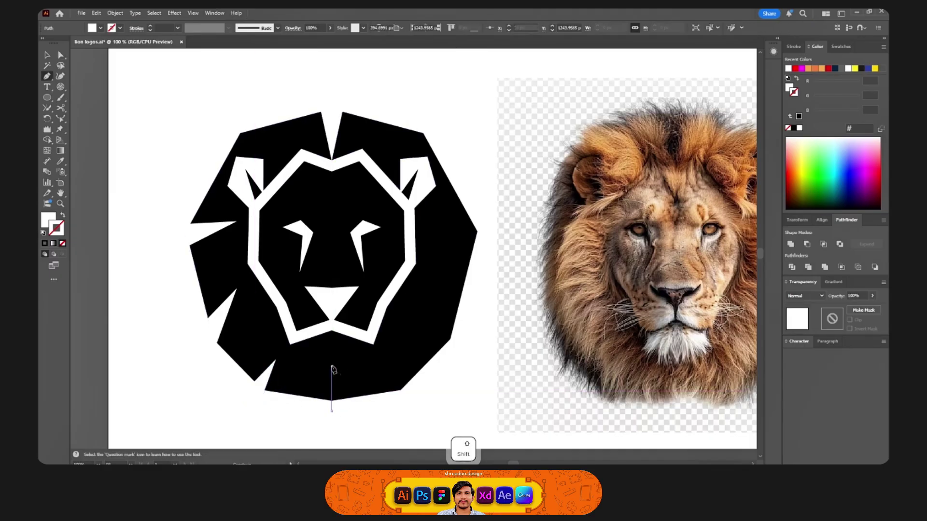
click(331, 366)
click(310, 407)
key(a)
alt+click(320, 405)
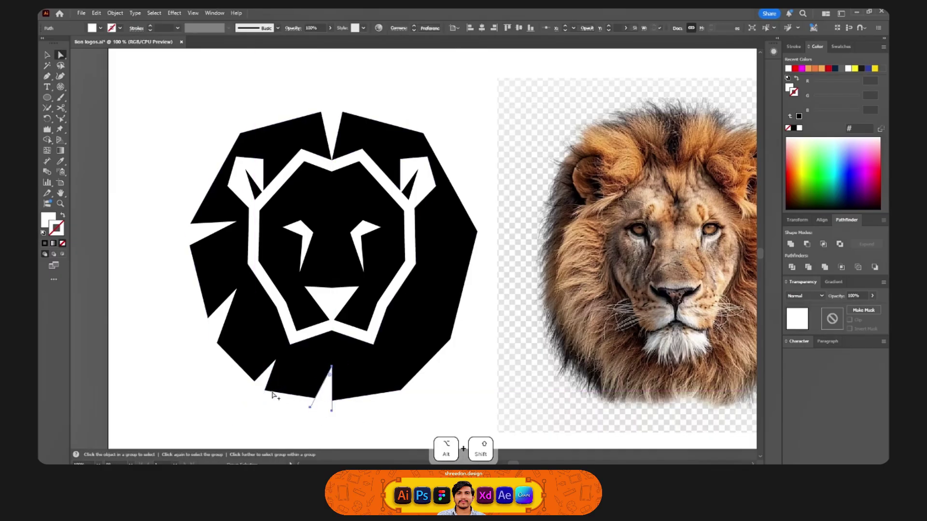
Select all four white wedges and reflect copies across the centre line onto the mane's right half.
alt+shift+click(265, 389)
drag(231, 317, 214, 237)
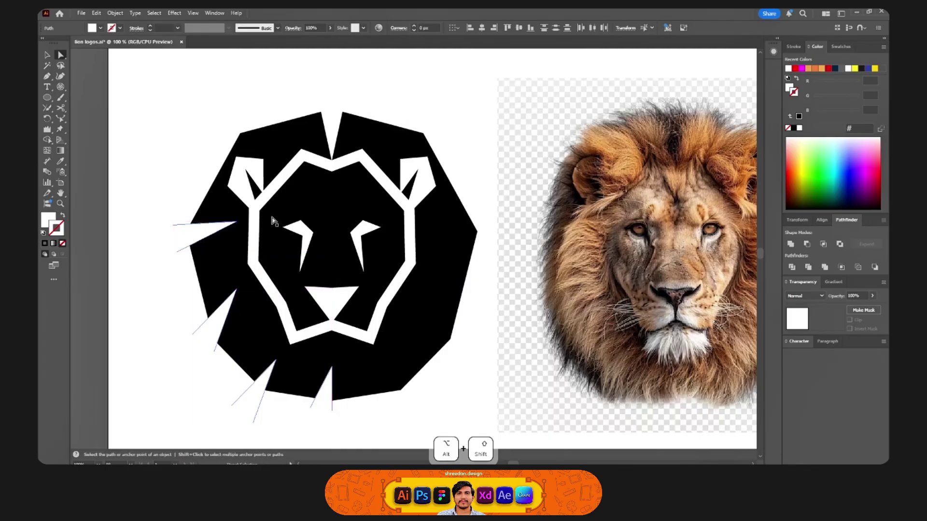
key(o)
click(332, 161)
drag(332, 169, 333, 244)
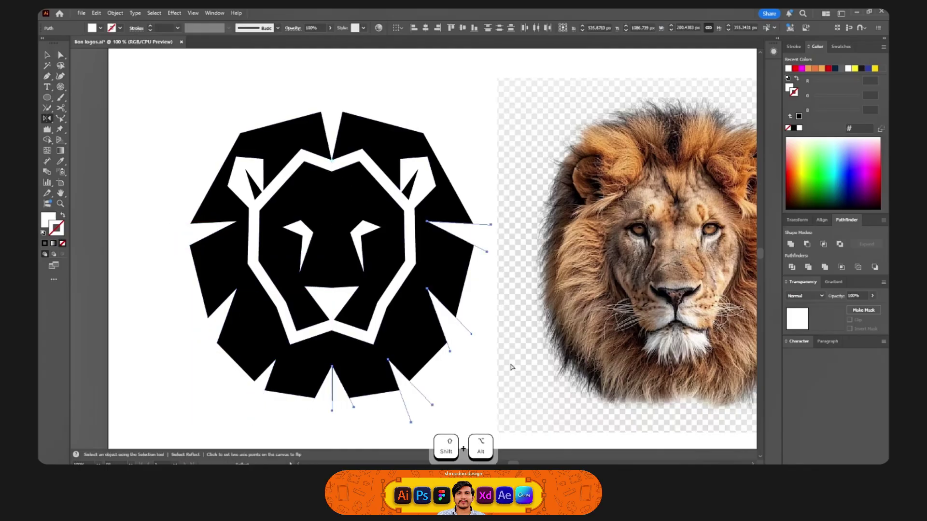
Nudge the right half of the bottom centre wedge to meet the left half, and select both halves.
key(ctrl+shift+a)
key(a)
click(332, 402)
scroll(333, 405, up, 4)
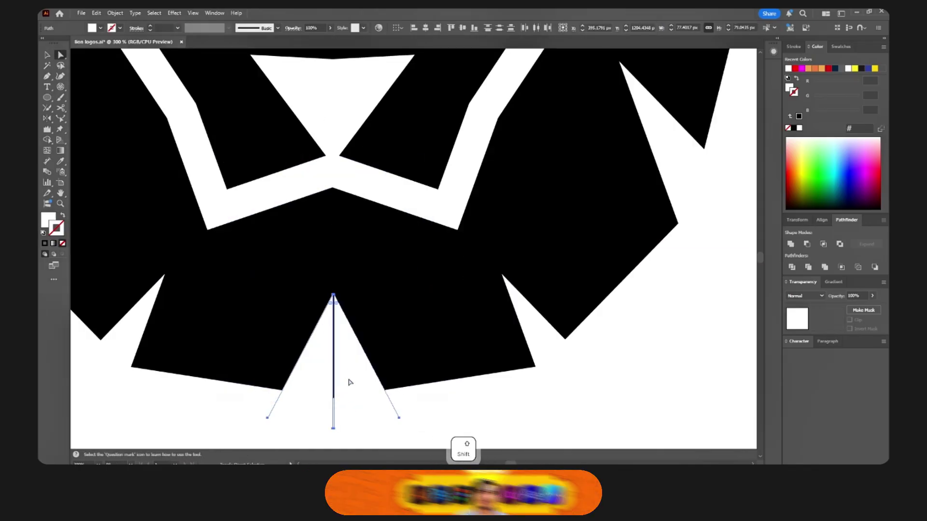
key(ctrl+shift+a)
drag(340, 375, 339, 376)
shift+click(322, 375)
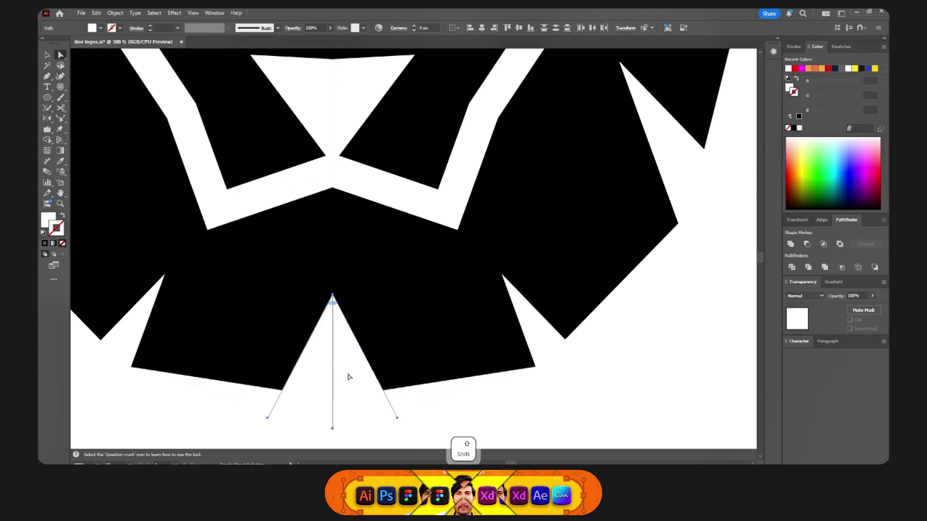
Merge the two halves of the bottom centre wedge into one shape with the Shape Builder.
scroll(358, 367, down, 2)
key(shift+m)
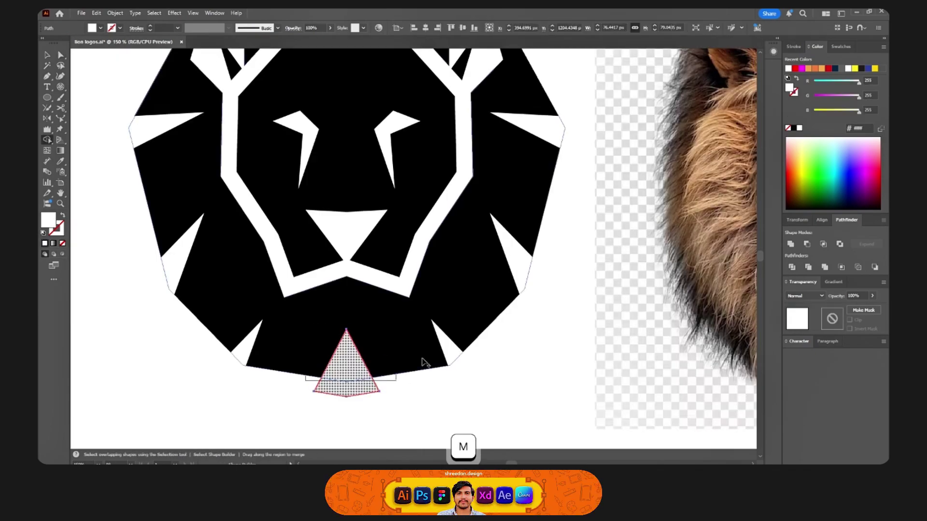
alt+click(346, 362)
key(ctrl+shift+a)
scroll(512, 385, down, 2)
scroll(512, 384, down, 2)
key(v)
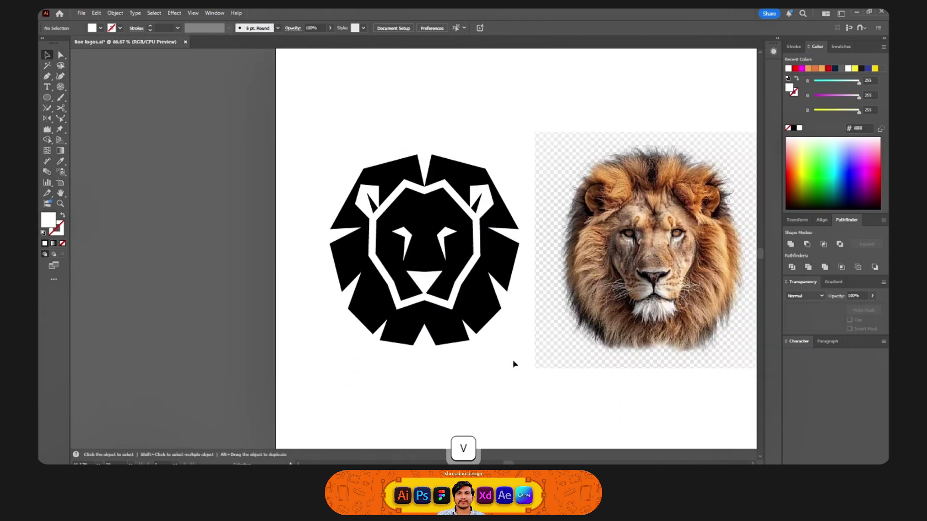
Delete the black inner pieces from both ears.
drag(516, 366, 325, 130)
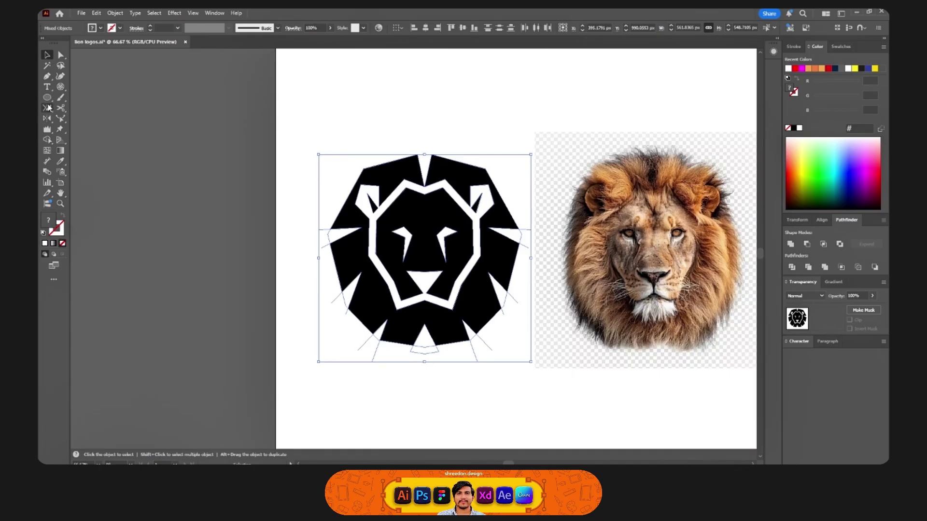
key(ctrl+shift+a)
click(370, 203)
key(Delete)
click(478, 205)
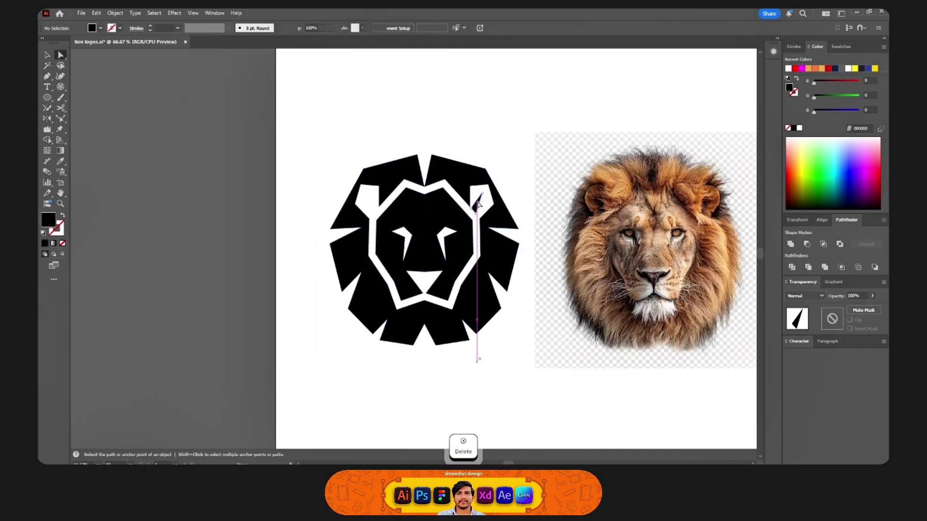
key(Delete)
Try to trim the mane's pointed corner beside the left ear opening.
click(380, 207)
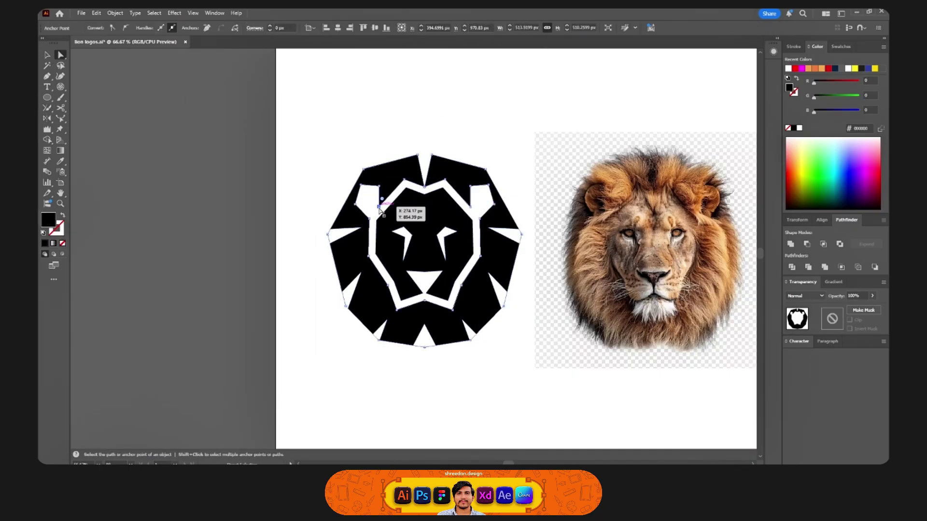
key(p)
drag(379, 207, 395, 193)
key(ctrl+z)
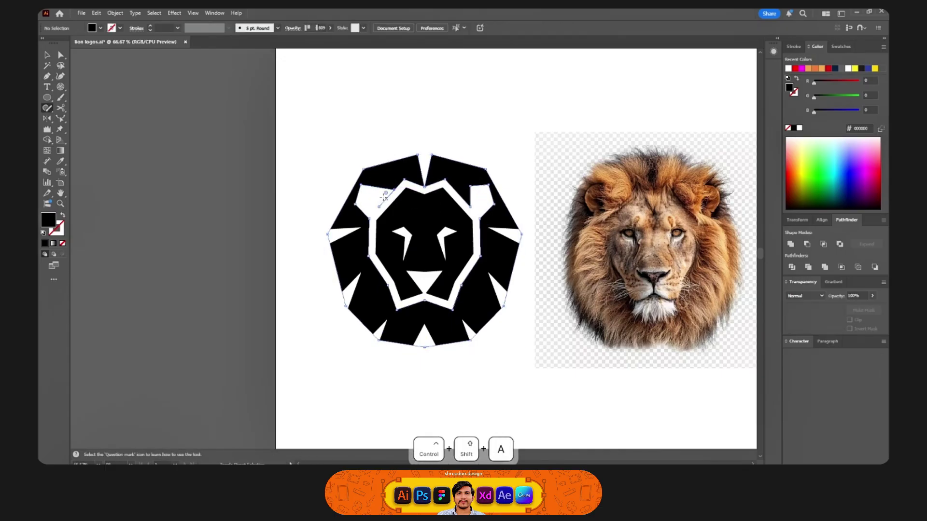
key(ctrl+a)
key(shift+m)
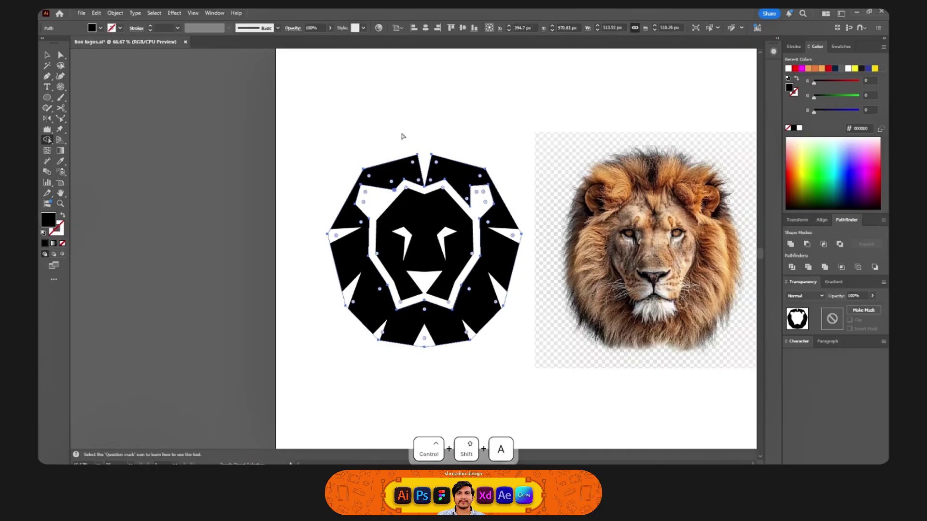
key(ctrl+shift+a)
scroll(402, 135, down, 2)
Undo the ear corner trimming and the deletion of the inner ear pieces.
key(ctrl+z)
key(ctrl+z)
key(ctrl+z)
key(ctrl+z)
scroll(404, 134, up, 2)
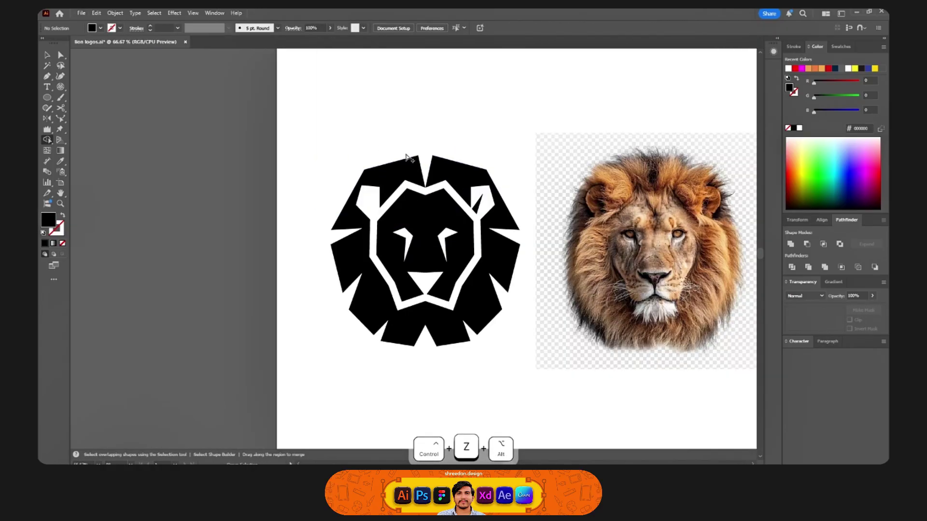
key(ctrl+shift+z)
key(ctrl+shift+z)
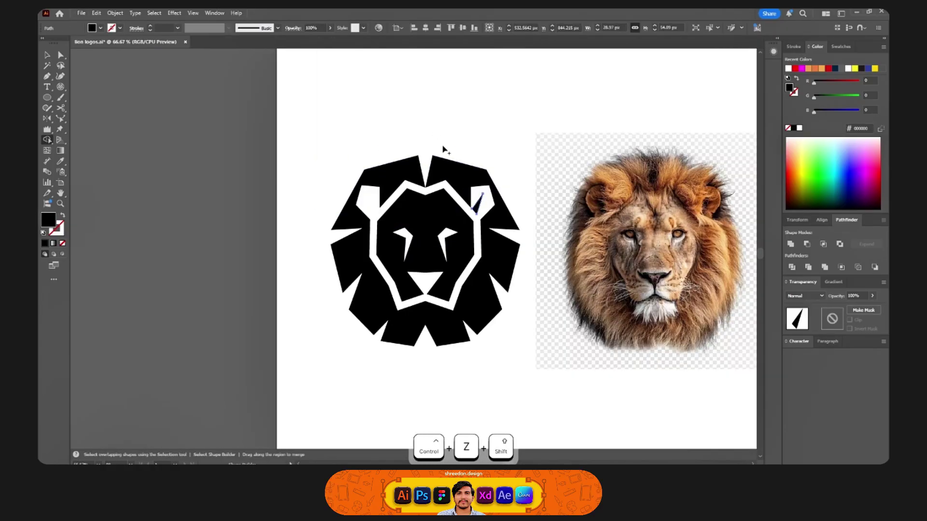
key(ctrl+z)
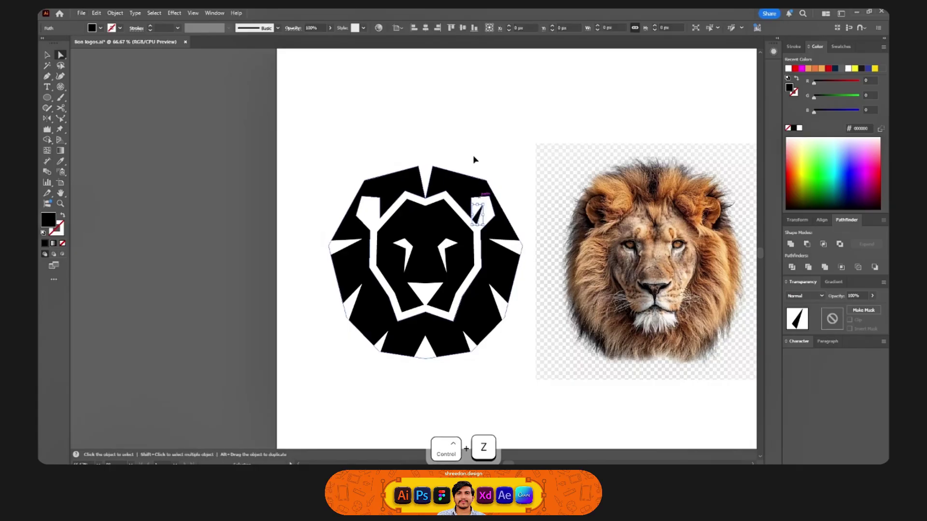
Try to offset the mane's path with mitered joins.
ctrl+click(448, 182)
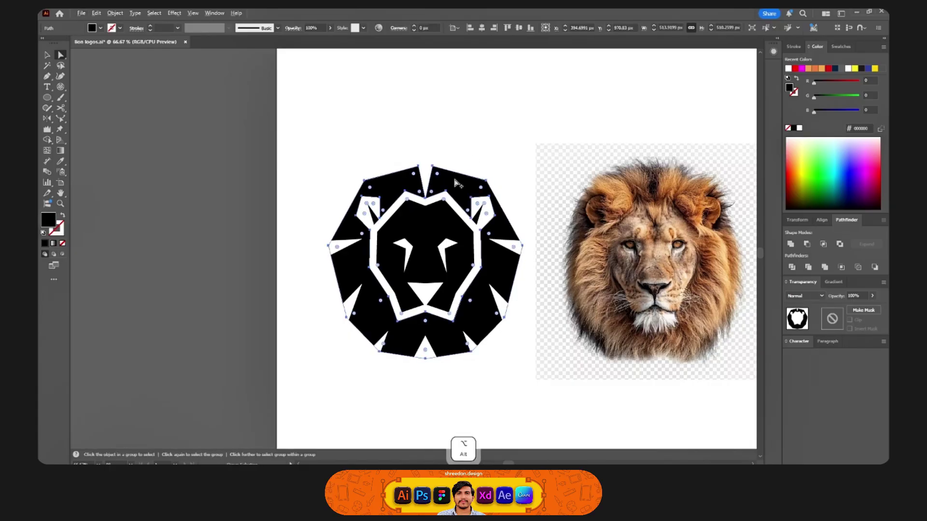
key(alt+o)
key(p)
key(o)
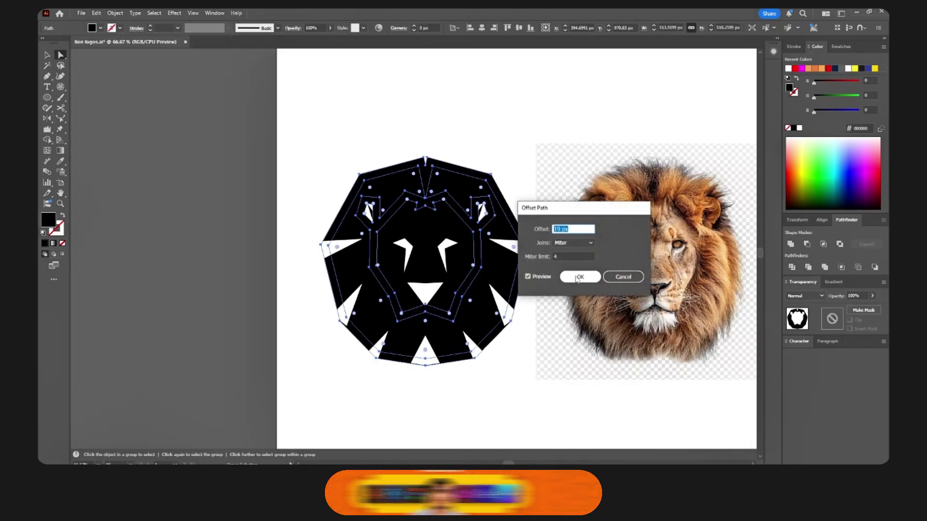
click(576, 279)
key(ctrl+x)
Subtract the white wedges from the mane with the Shape Builder, removing their leftover parts outside it.
drag(519, 370, 335, 124)
key(shift+m)
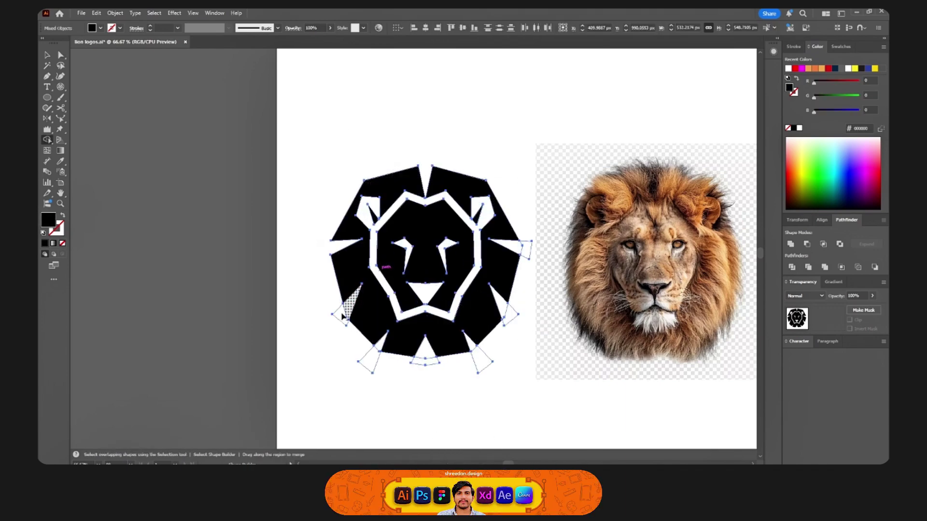
alt+click(341, 317)
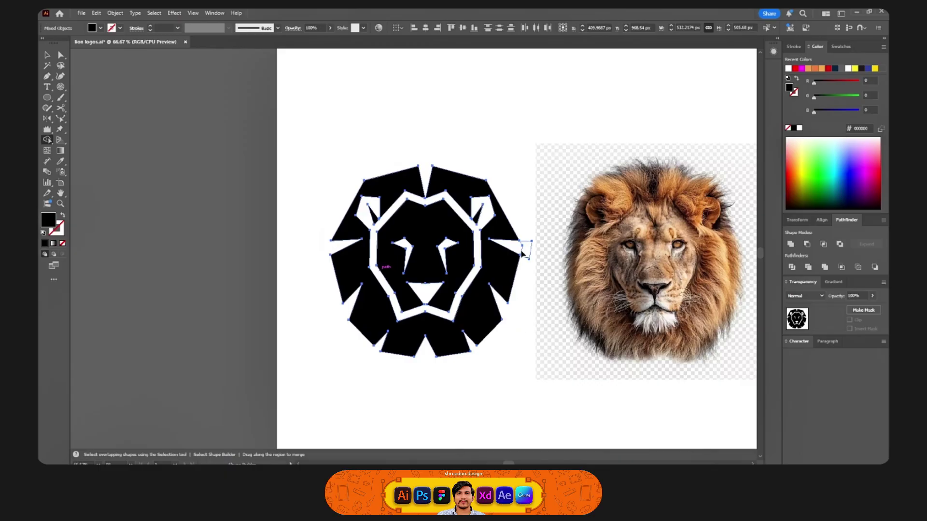
alt+drag(516, 246, 544, 251)
key(a)
click(518, 348)
drag(518, 348, 369, 173)
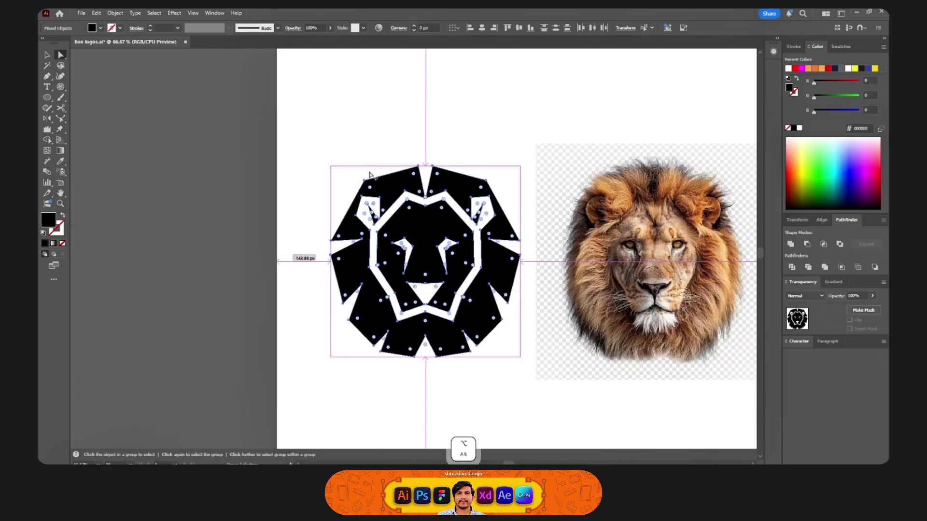
key(alt+o)
key(p)
key(Right)
key(alt)
click(496, 120)
Remove the black face shape around the features and paste the eyes and nose in place as solid black shapes.
click(458, 191)
scroll(403, 305, up, 1)
click(425, 303)
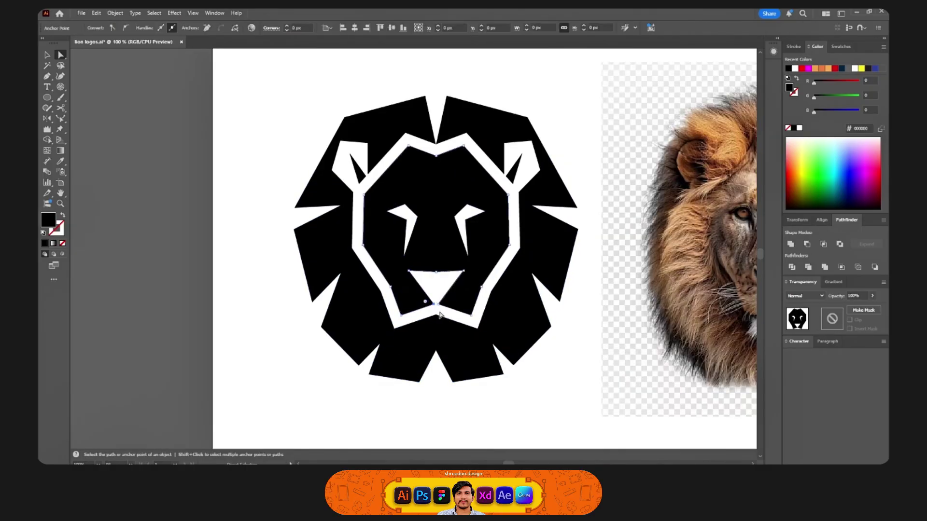
click(431, 290)
drag(402, 262, 463, 268)
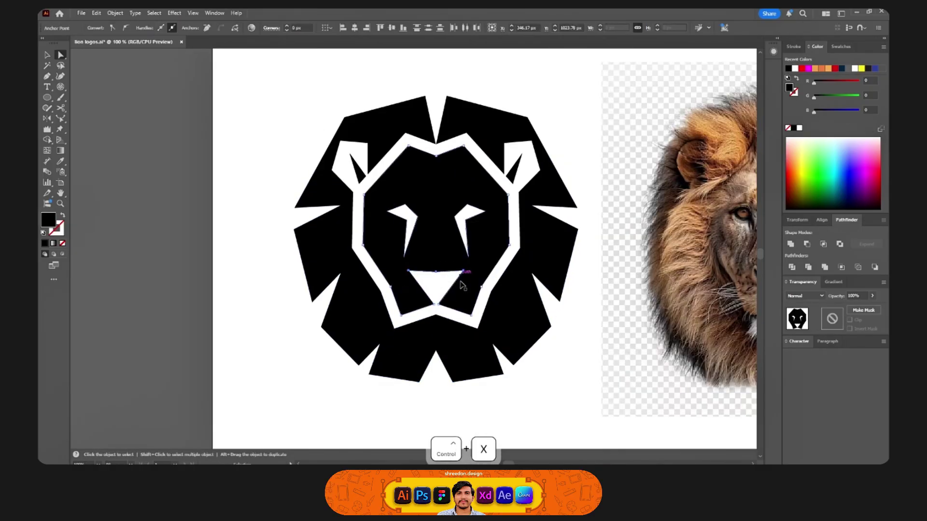
key(ctrl+x)
drag(470, 315, 459, 302)
key(ctrl+z)
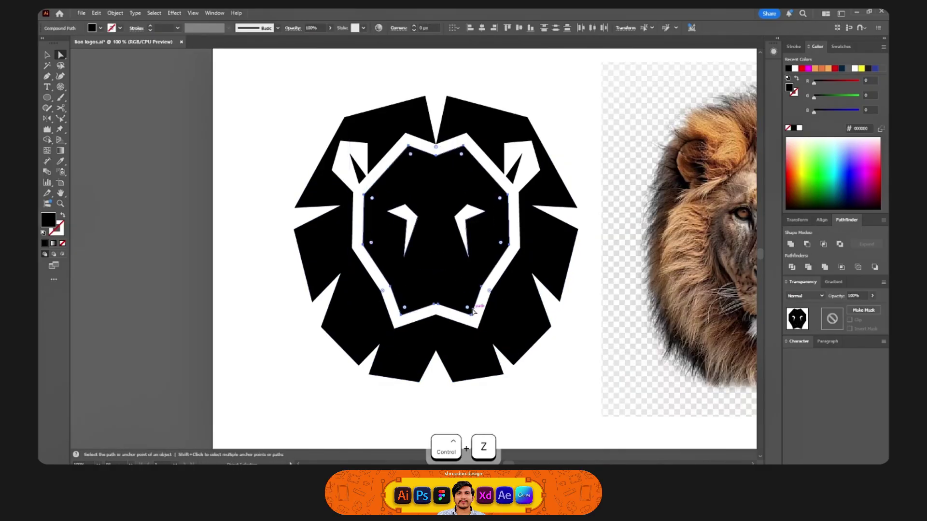
key(ctrl+x)
key(ctrl+f)
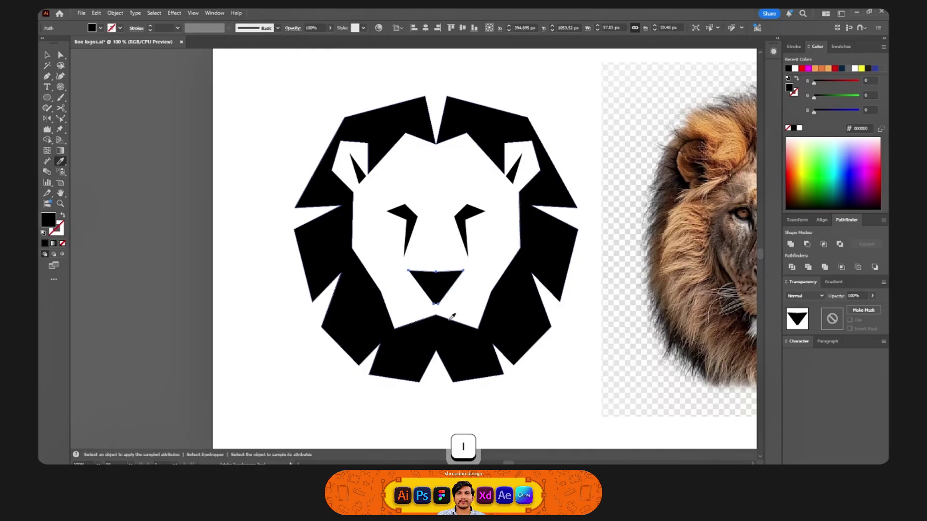
Draw a narrow black rectangle, about 14 px wide and 49 px high, joining the nose tip to the mane below.
key(ctrl+shift+a)
key(m)
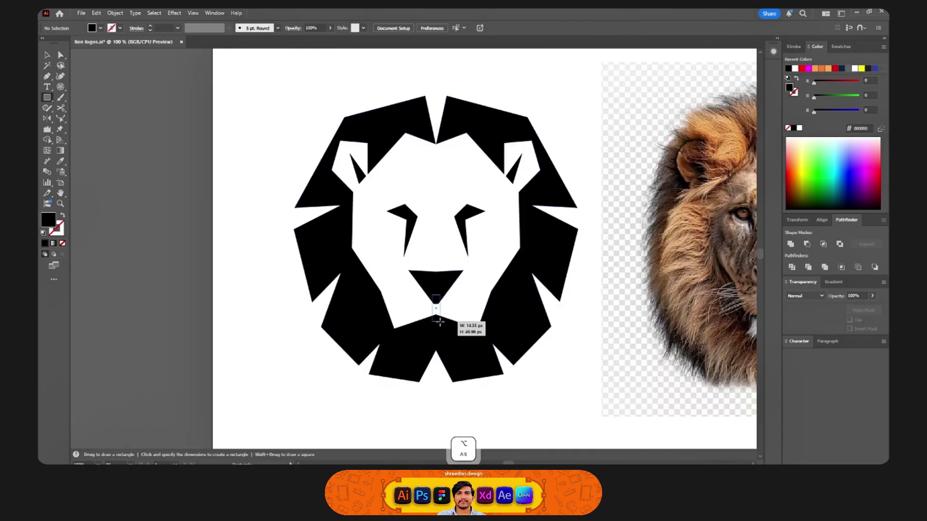
drag(440, 323, 439, 320)
Move the whole black lion logo above the red style 1 logo.
key(a)
scroll(456, 308, down, 3)
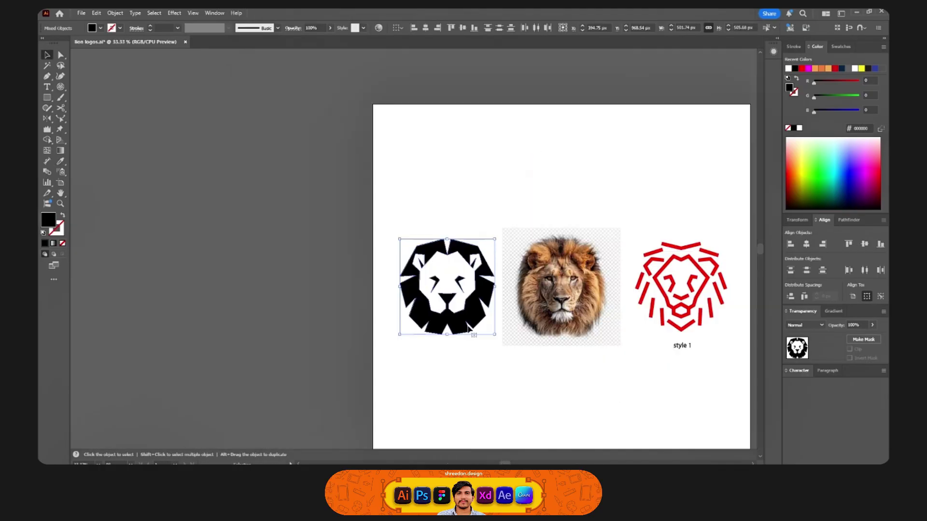
drag(495, 313, 619, 208)
key(a)
click(652, 228)
scroll(652, 226, up, 1)
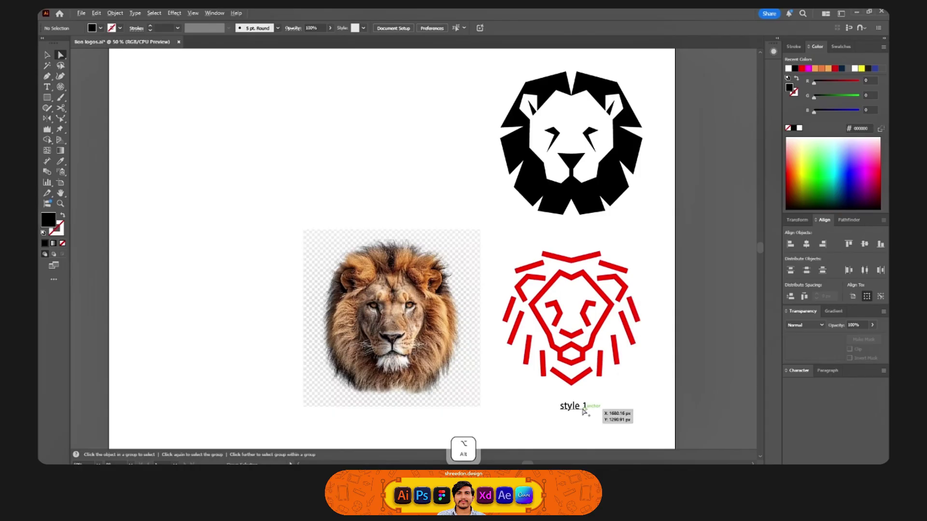
Duplicate the "style 1" label beneath the black logo and change the copy's text to "style 2".
drag(584, 411, 583, 240)
key(t)
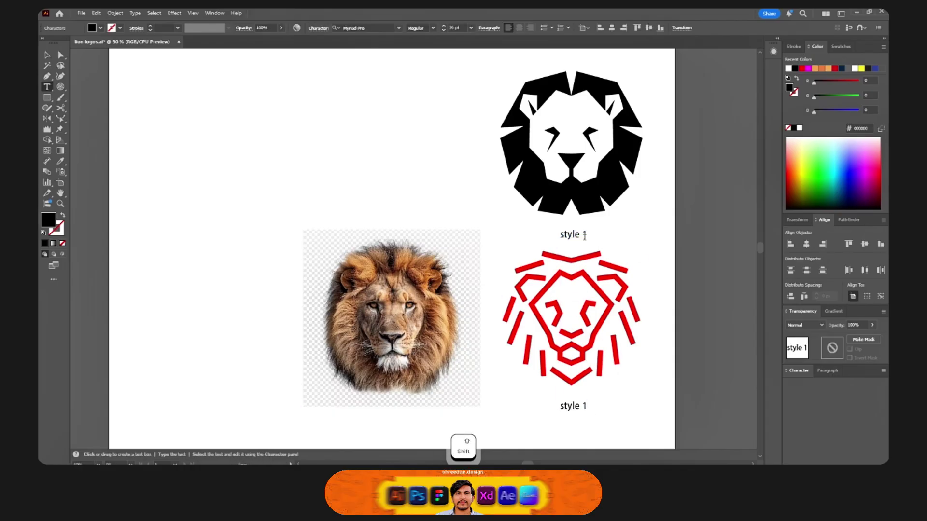
double_click(584, 235)
text(2)
key(Escape)
key(a)
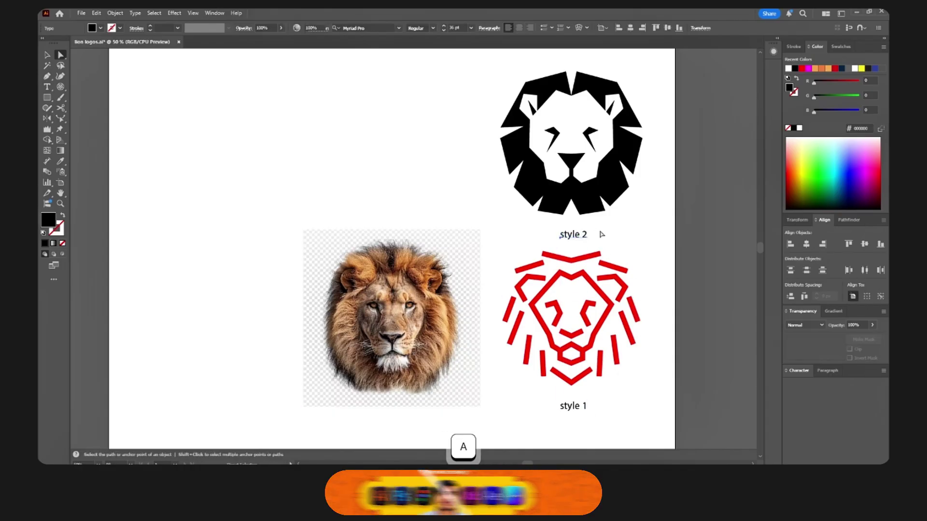
Unlock the lion photo, move it to the artboard's empty upper-left area, and save the document.
scroll(597, 238, down, 1)
click(412, 263)
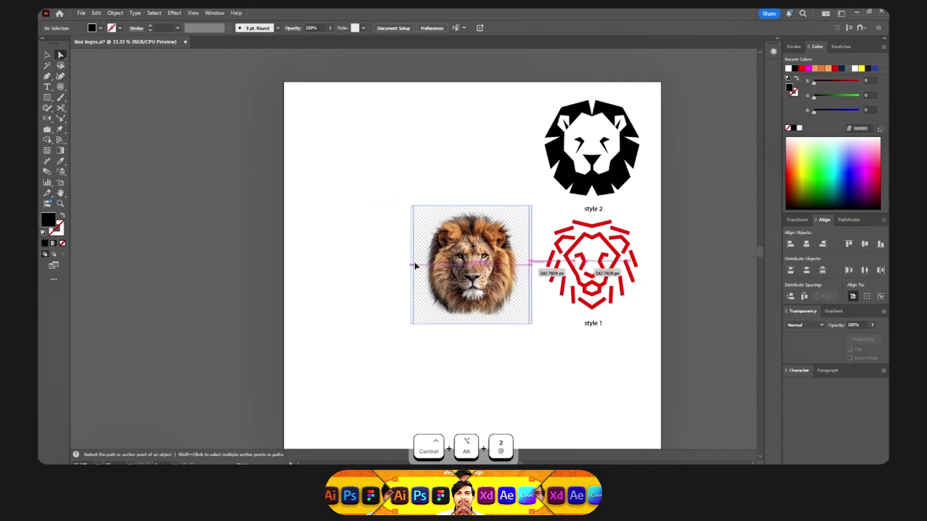
drag(485, 268, 378, 169)
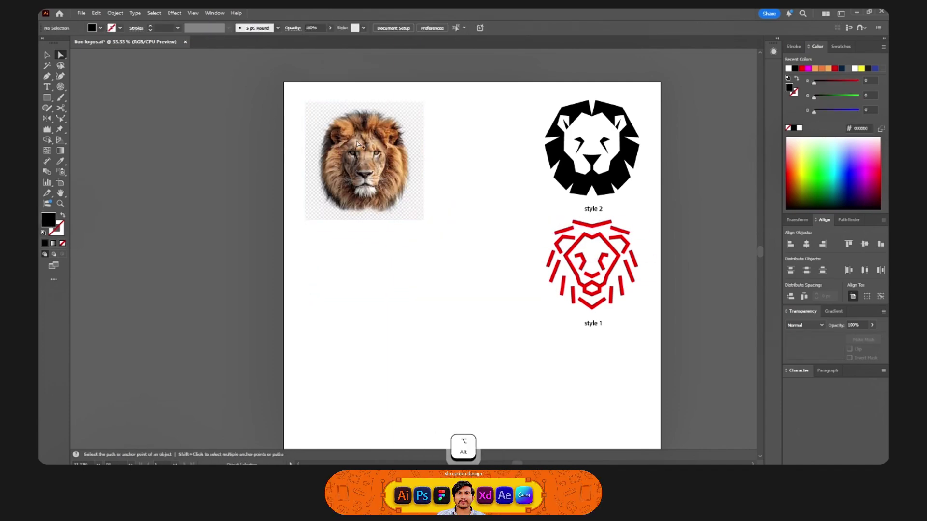
key(ctrl+s)
Draw an angular Pen path over the lion's left eye and down beside the nose, with no fill and a 20 pt black stroke.
scroll(357, 144, up, 2)
key(ctrl+shift+h)
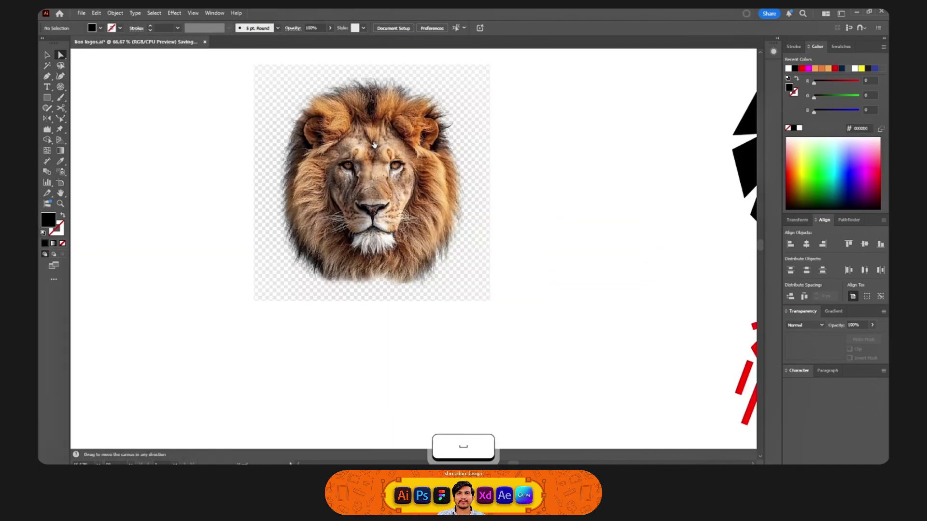
scroll(424, 222, up, 2)
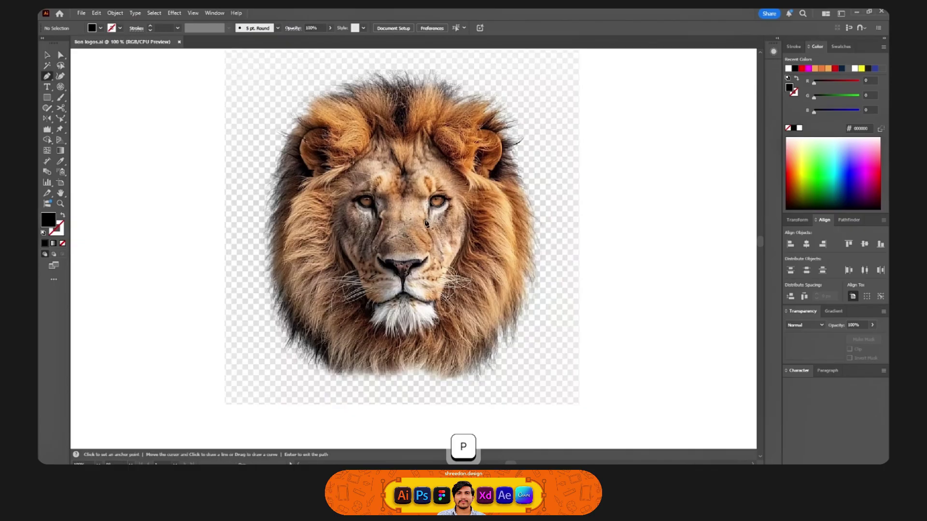
scroll(401, 218, up, 1)
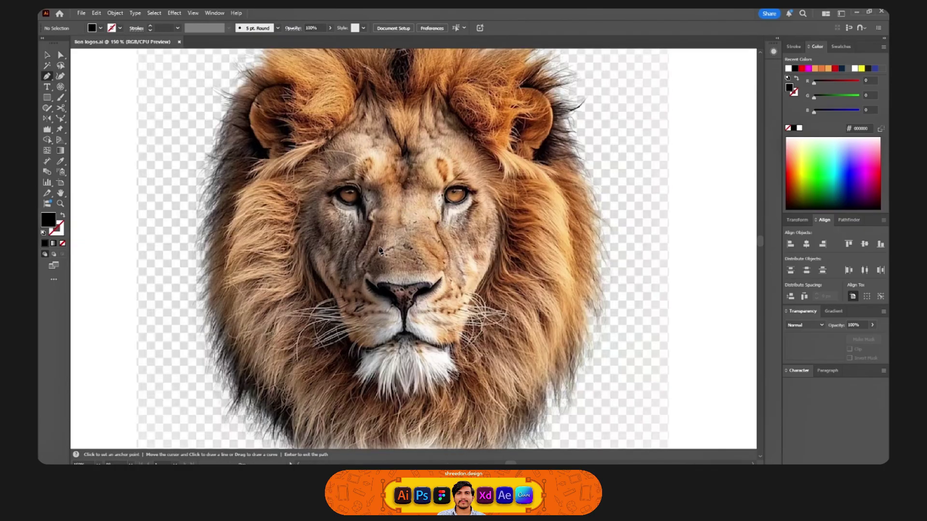
click(356, 269)
click(341, 250)
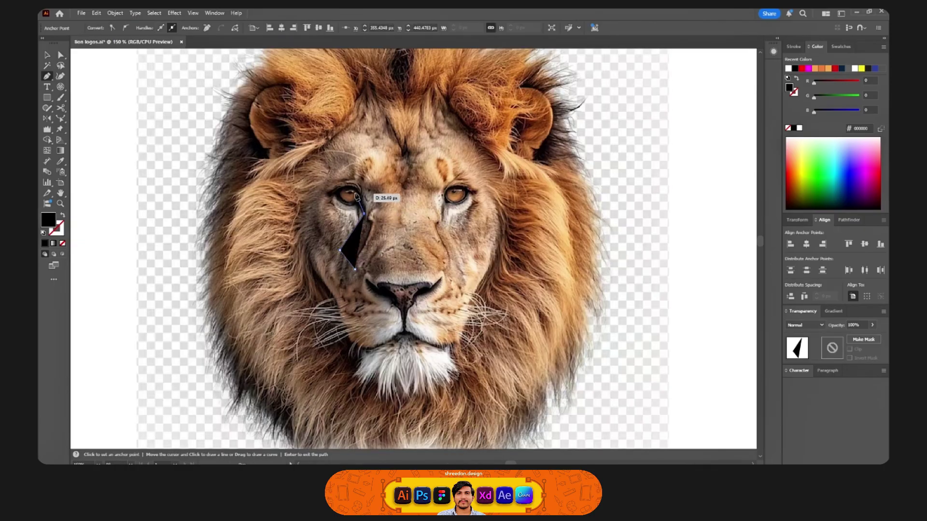
key(shift+x)
key(ctrl+shift+a)
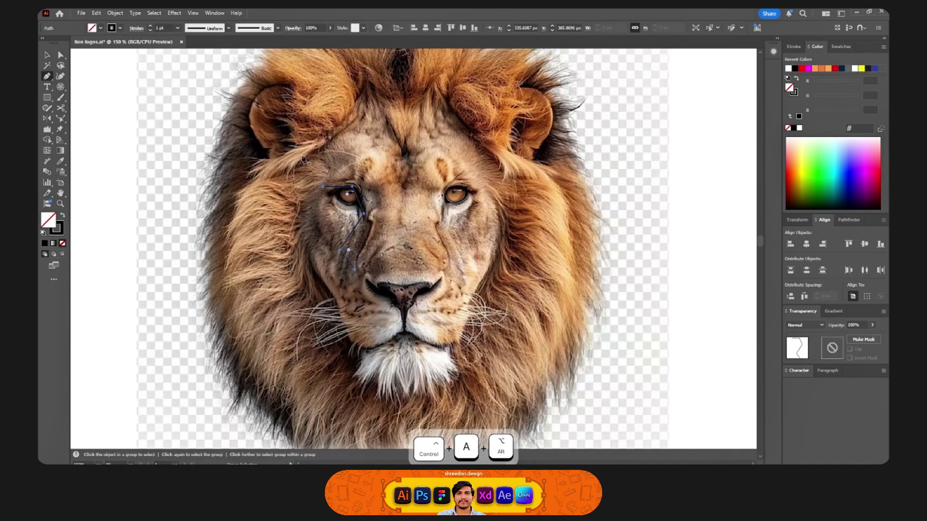
scroll(164, 27, up, 16)
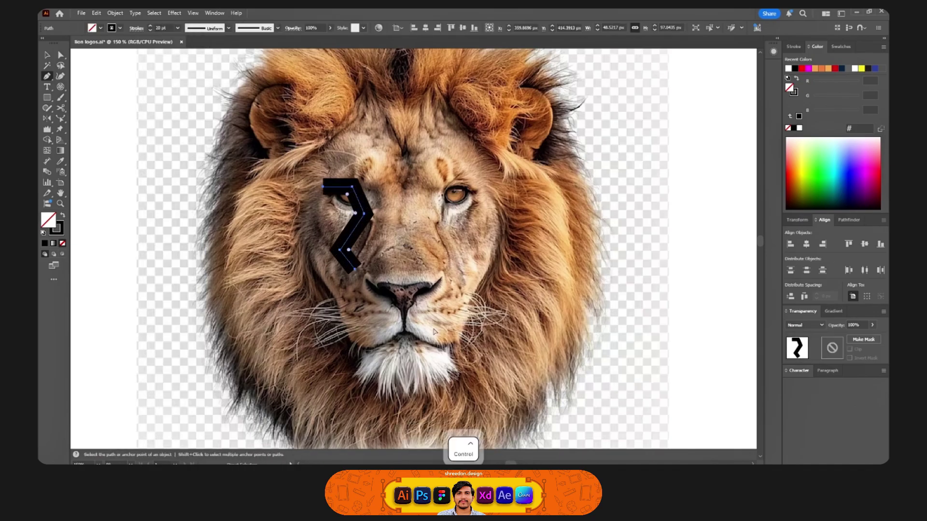
key(ctrl+shift+a)
Trace the left half of the nose top, and the face outline from the mouth up the left cheek to the forehead.
shift+click(386, 290)
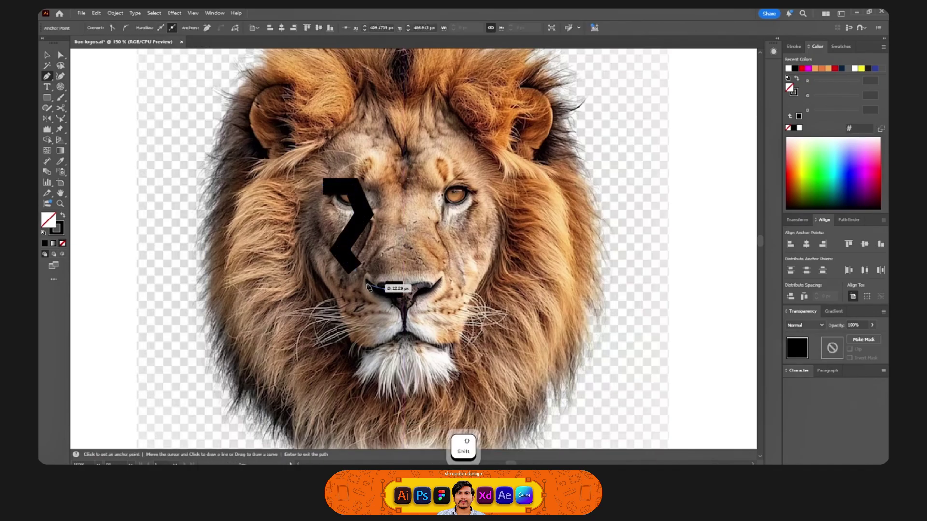
click(365, 284)
key(ctrl+shift+a)
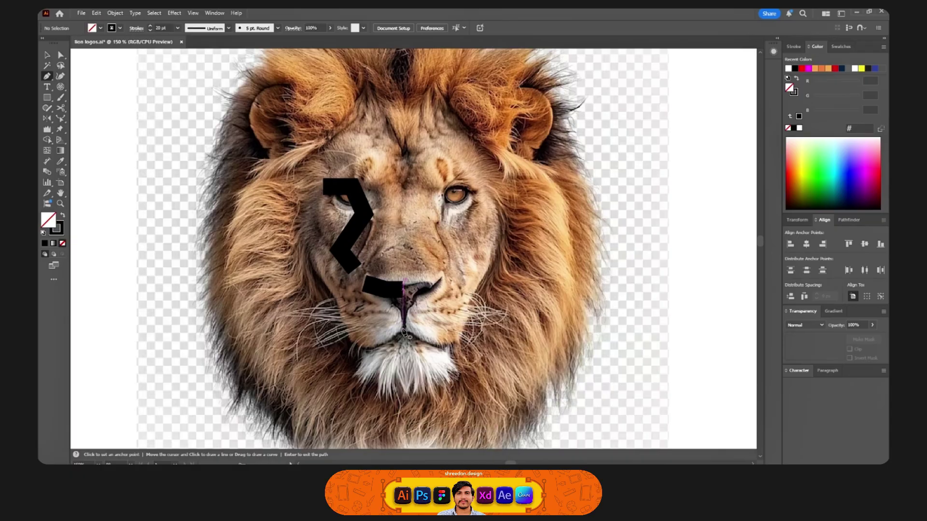
click(404, 329)
click(356, 352)
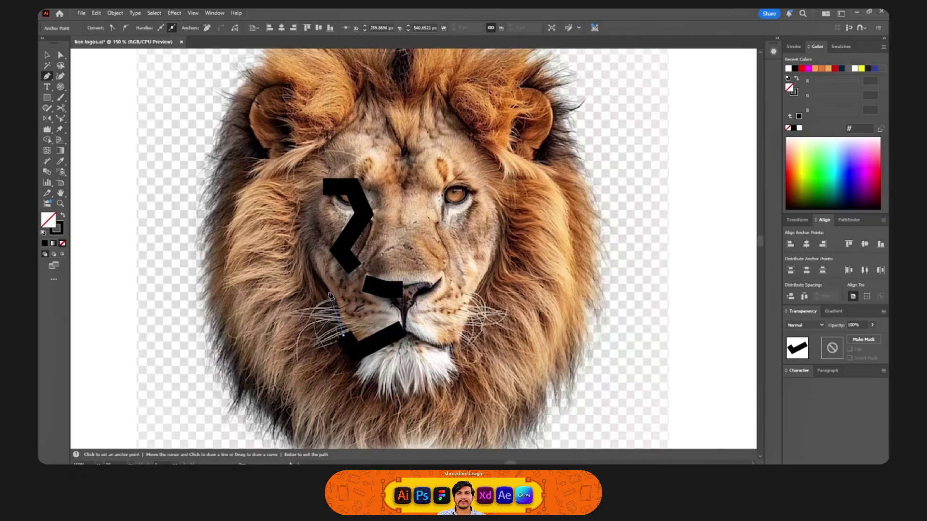
click(303, 166)
key(ctrl+shift+a)
Draw two pointed mane tufts as angular Pen paths beside the left cheek, the first starting below the ear.
scroll(261, 172, down, 2)
click(269, 162)
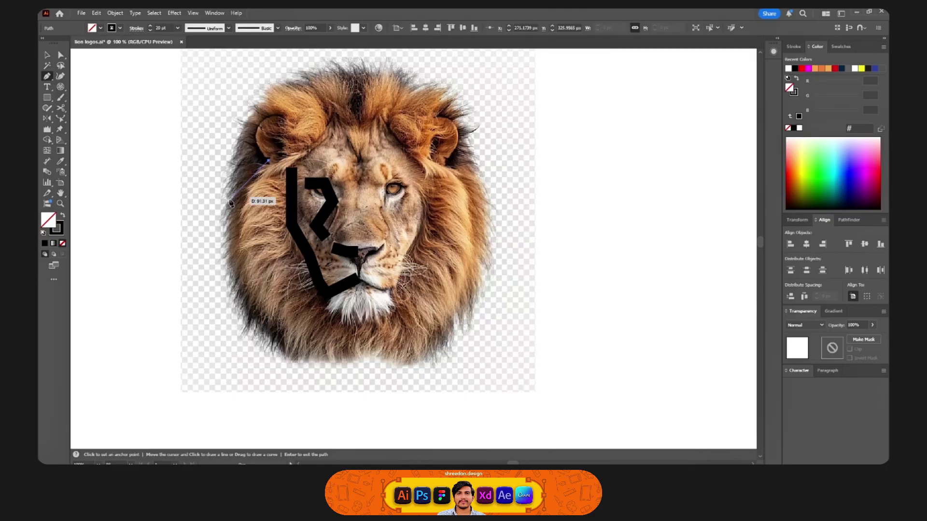
click(223, 211)
shift+click(271, 202)
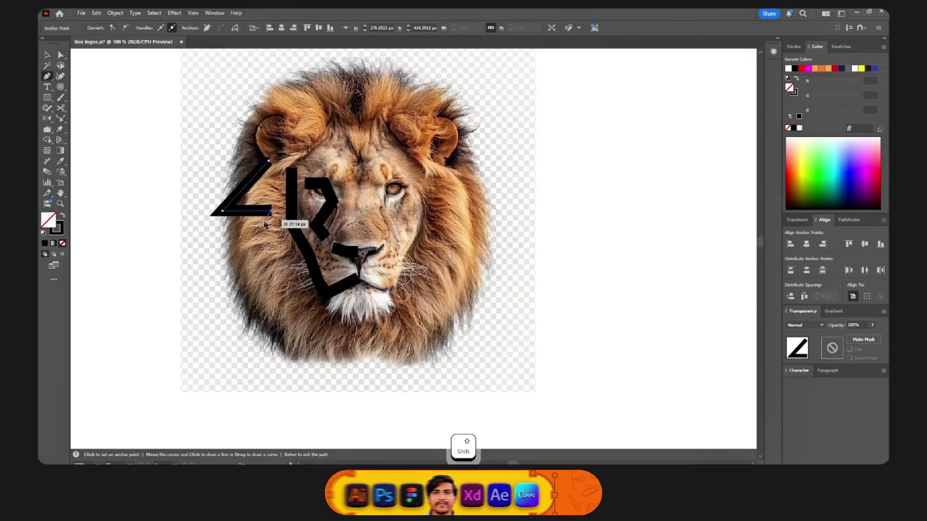
key(ctrl+z)
click(269, 211)
key(ctrl+shift+a)
click(255, 212)
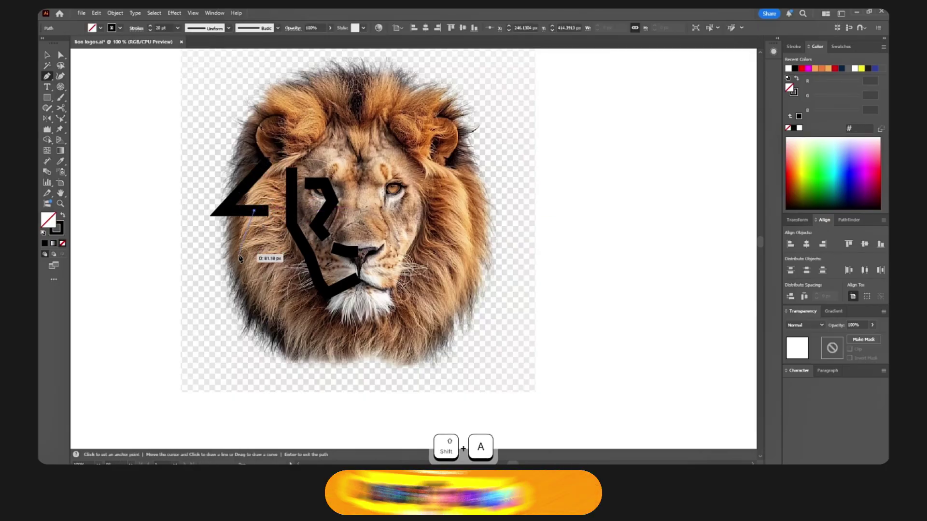
click(233, 265)
click(278, 248)
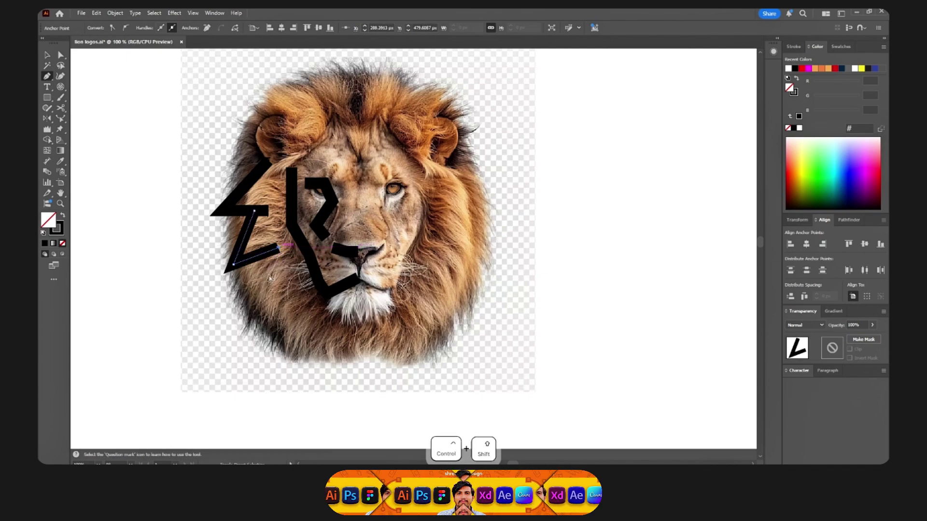
key(ctrl+shift+a)
Draw two more pointed mane tufts stepping down the lion's lower left side, each starting on the tuft above.
click(256, 256)
click(251, 310)
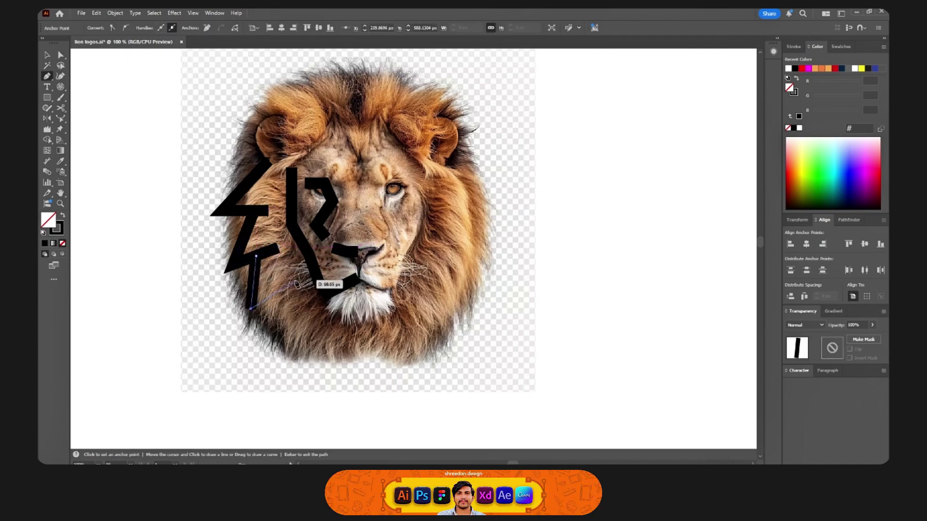
click(293, 282)
key(ctrl+shift+a)
click(274, 293)
click(273, 347)
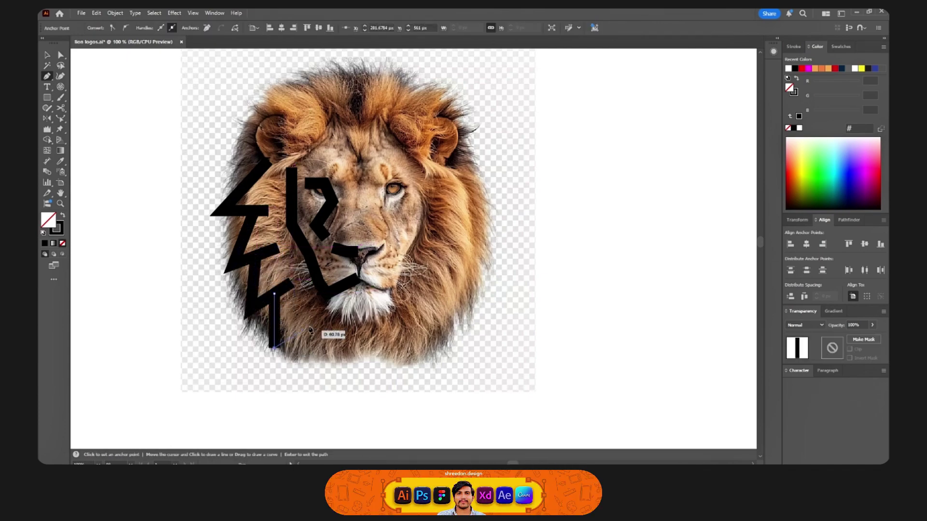
click(316, 318)
key(ctrl+shift+a)
Draw the lowest pointed mane tuft and a diagonal line from it to the head's centre line below the chin.
click(302, 328)
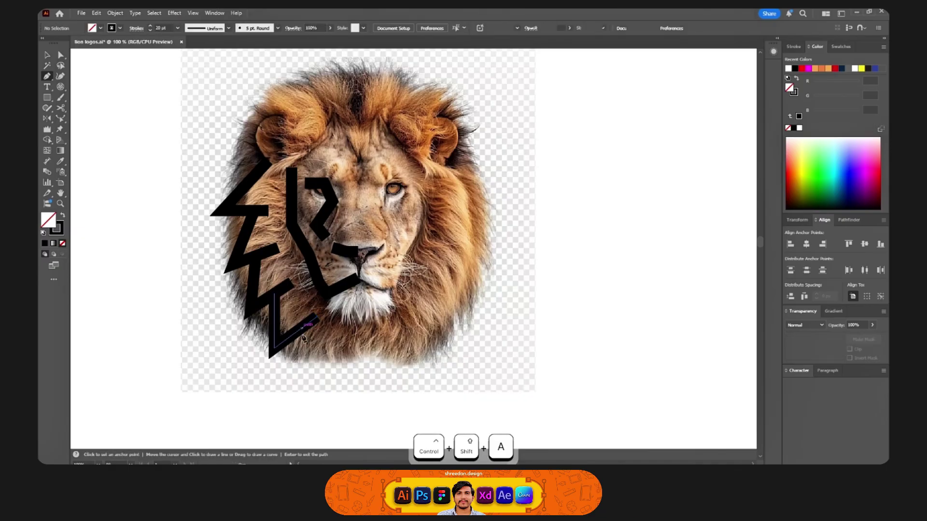
click(304, 363)
click(344, 339)
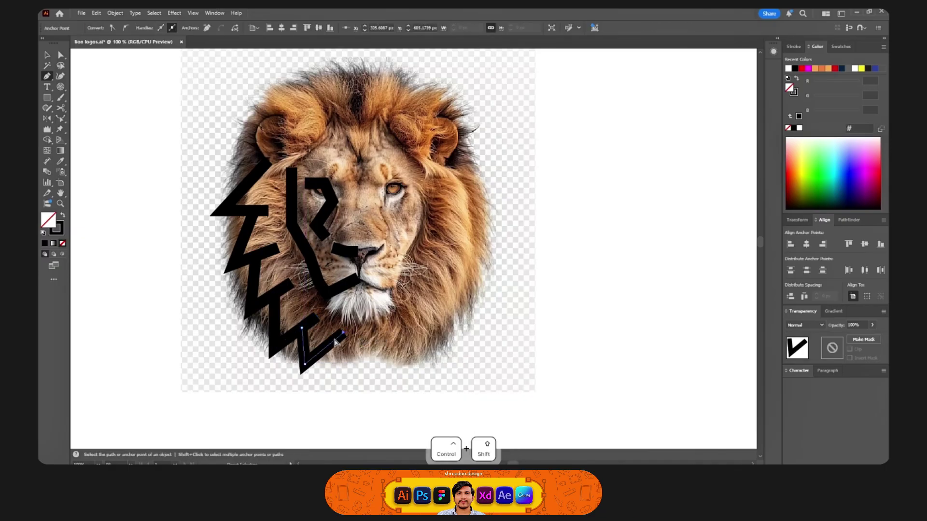
key(ctrl+shift+a)
click(327, 347)
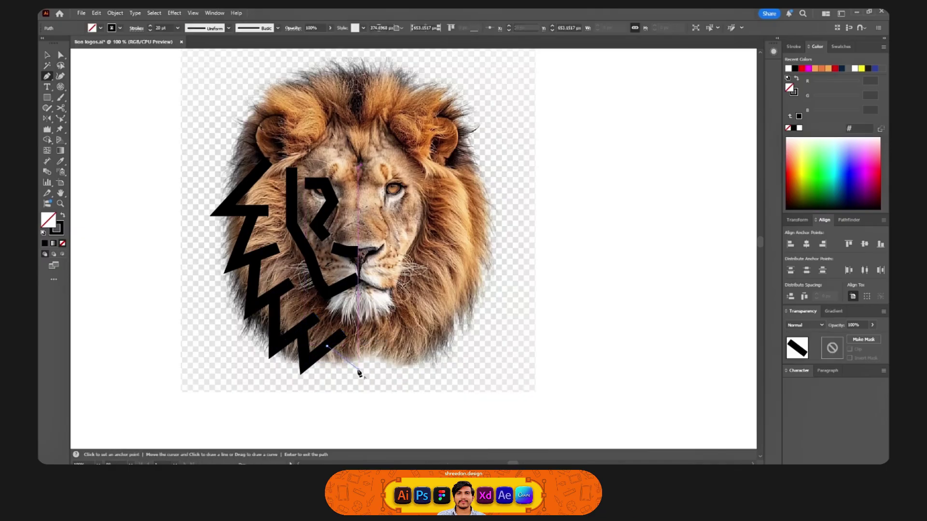
click(359, 373)
key(a)
click(385, 374)
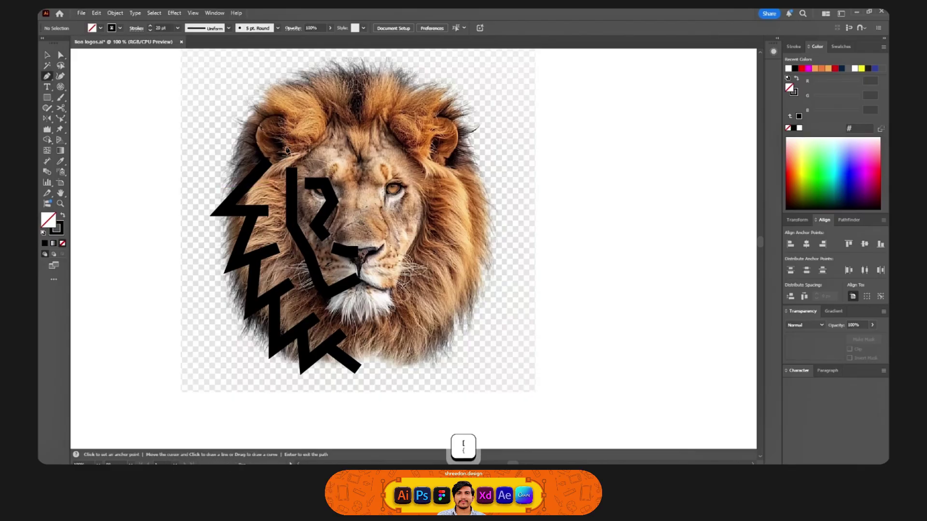
Trace the left ear as an open angular path above the first mane tuft.
click(279, 160)
click(251, 160)
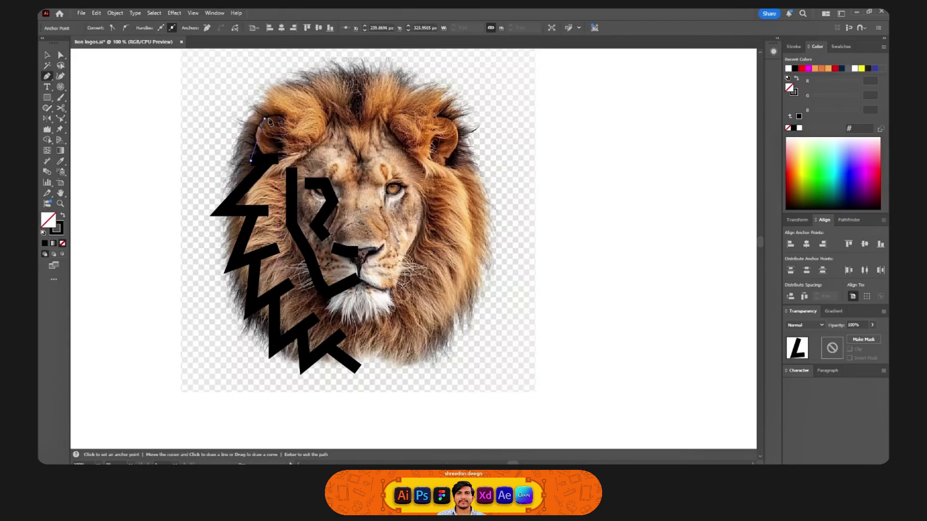
click(292, 123)
key(ctrl+shift+a)
Draw two pointed mane tufts above the left ear, ending the second on the head's centre line.
click(289, 149)
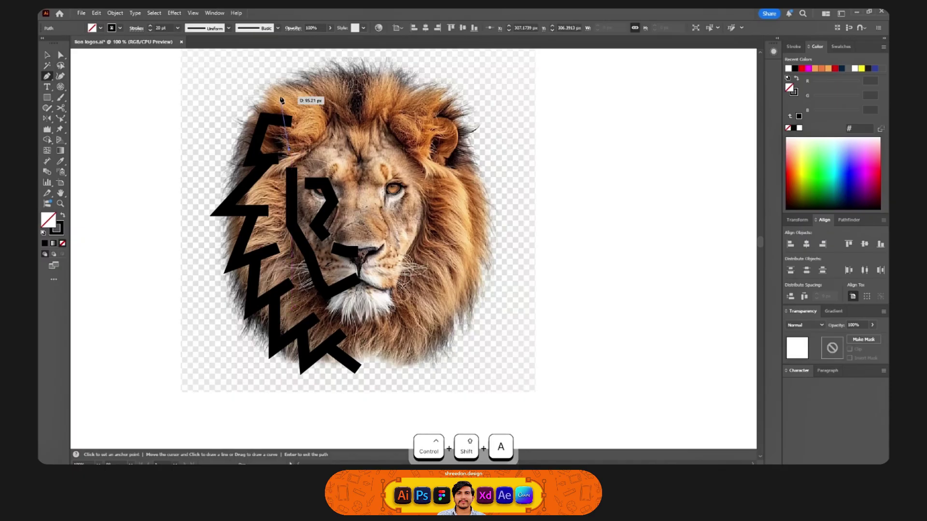
click(280, 90)
click(328, 115)
key(ctrl+shift+a)
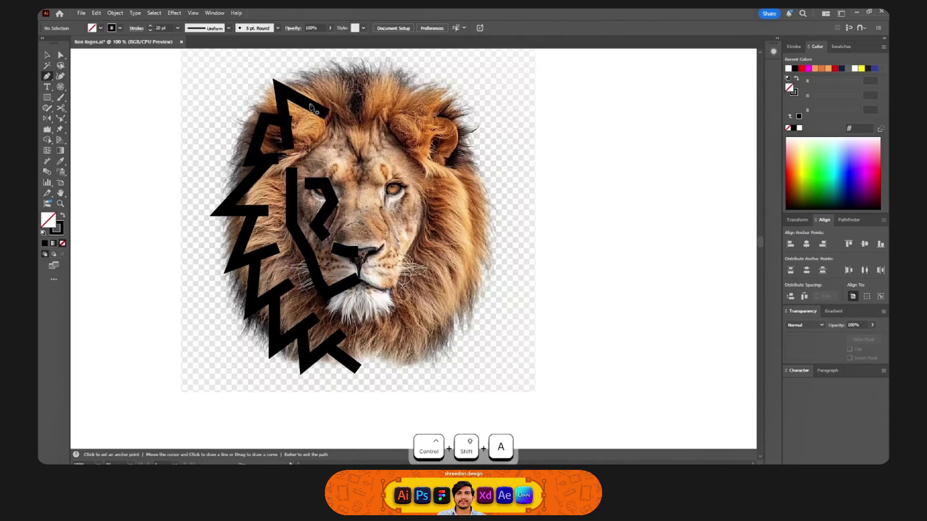
click(309, 106)
click(311, 75)
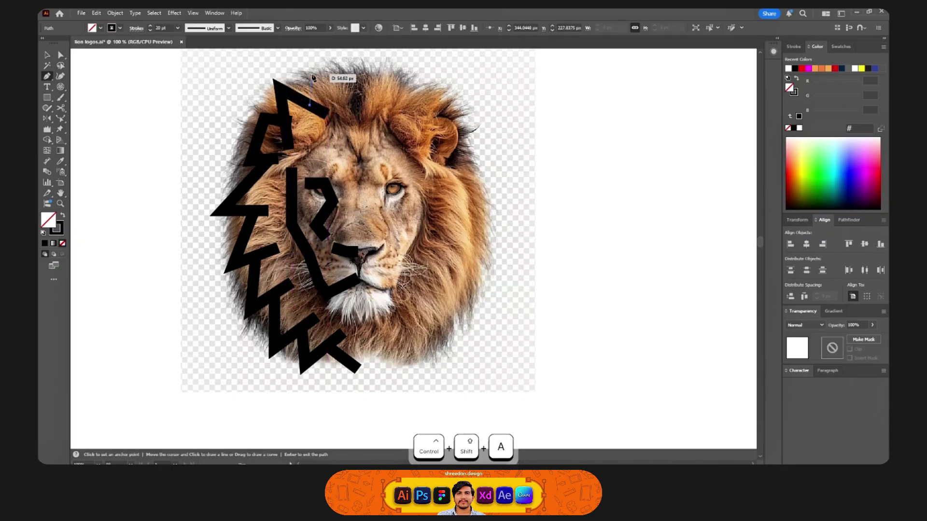
click(358, 105)
key(ctrl+shift+a)
Move all the traced half-head lines beside the photo and squash them vertically to about 439 px high.
drag(394, 382, 179, 62)
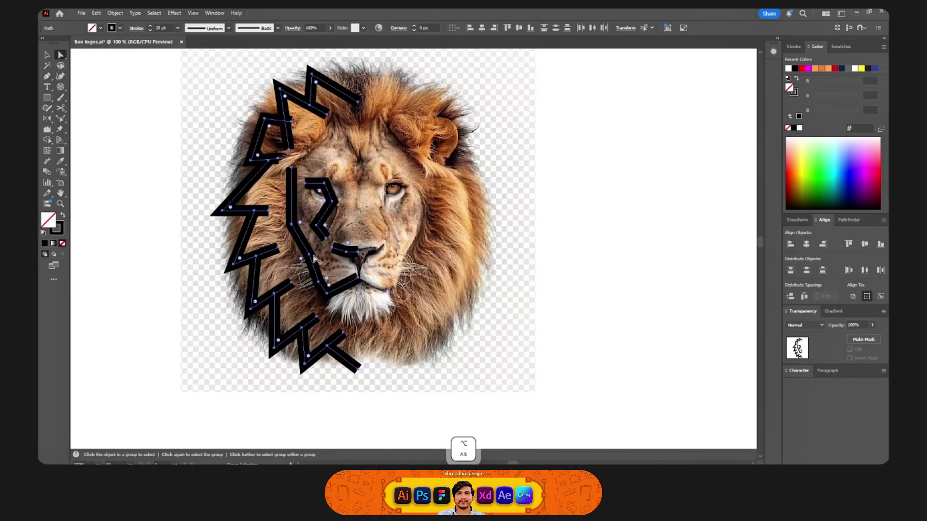
scroll(314, 255, down, 2)
key(v)
drag(323, 232, 477, 262)
scroll(525, 253, up, 1)
drag(423, 146, 424, 161)
Mirror a copy of the traced half-head lines across the vertical centre line to form a full head.
key(o)
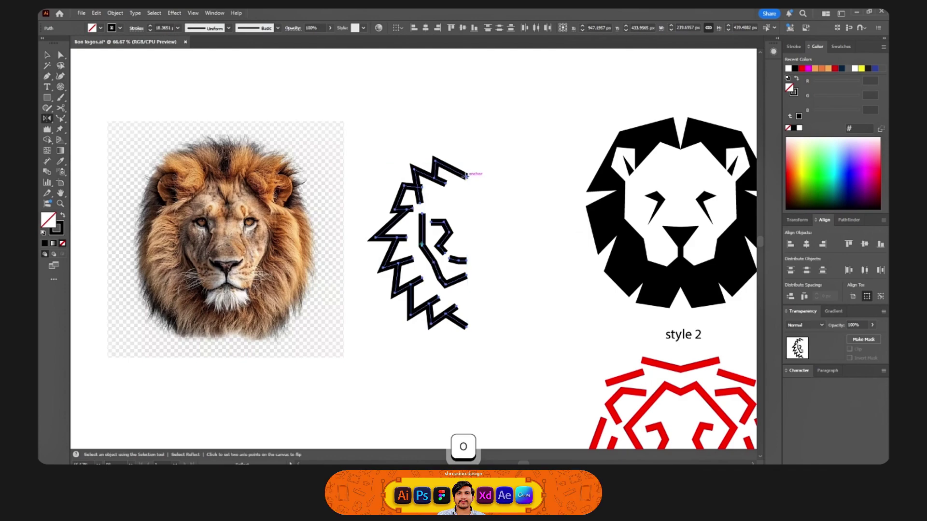
click(467, 176)
alt+shift+click(463, 205)
drag(463, 204, 416, 160)
Join the open path ends where both halves meet on the centre line, at the top, nose, mouth and lowest mane point.
key(a)
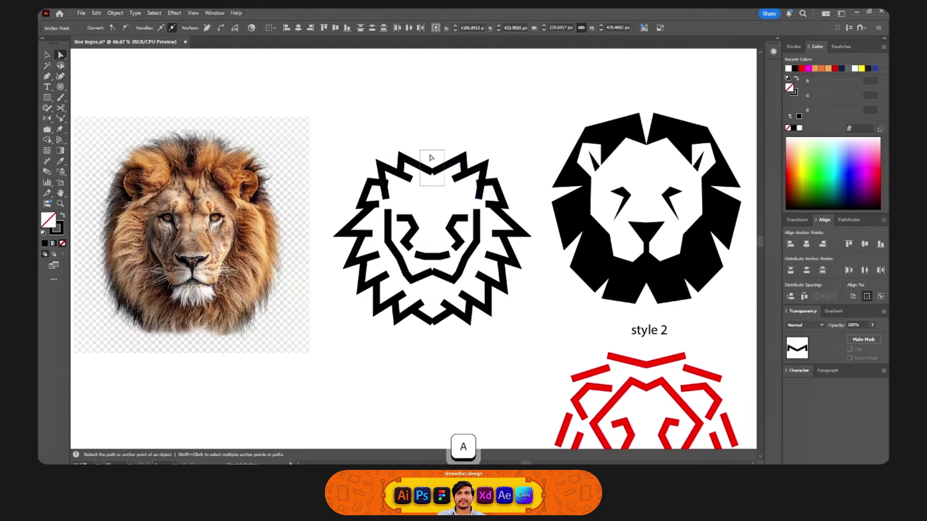
key(ctrl+j)
drag(433, 254, 436, 341)
key(ctrl+j)
key(ctrl+j)
key(ctrl+j)
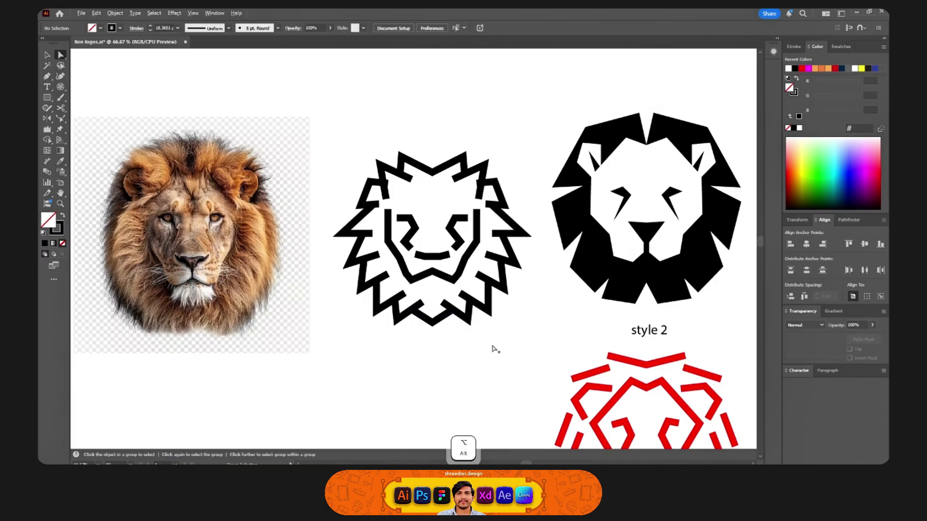
Try variable width profiles on all the head's lines, ending with the lens-shaped one tapered at both ends.
drag(513, 343, 358, 100)
click(214, 29)
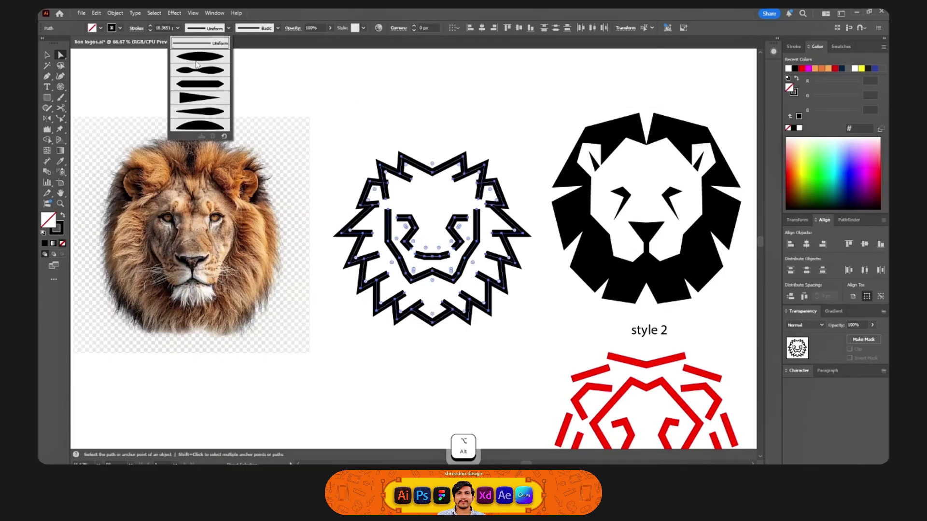
click(206, 87)
click(399, 115)
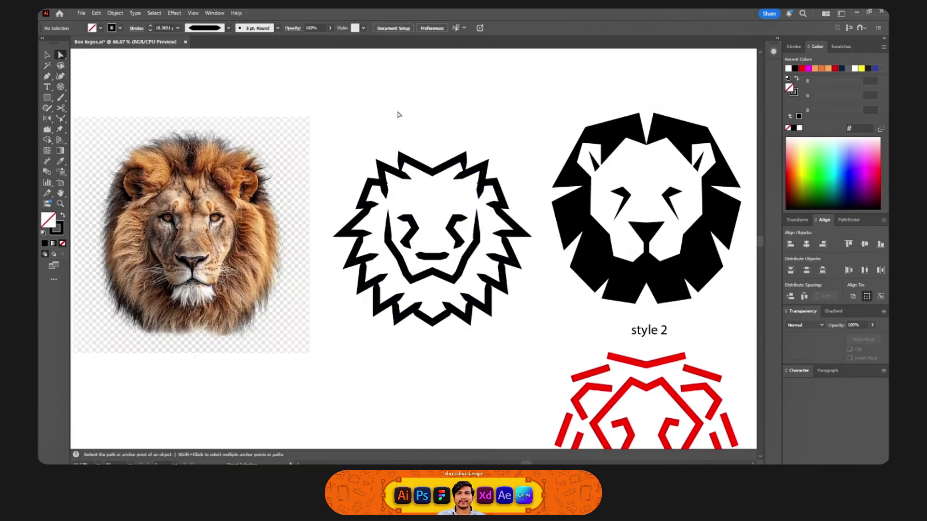
key(ctrl+z)
click(215, 28)
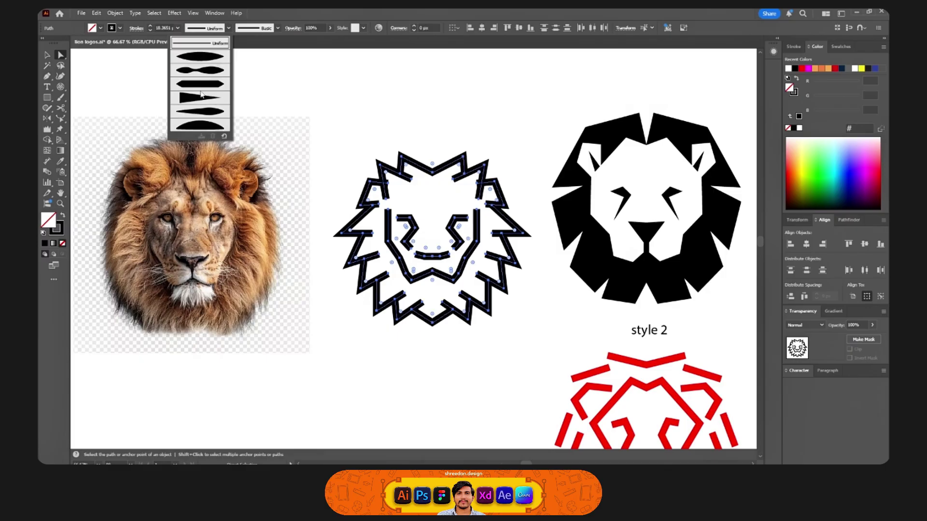
click(202, 57)
click(415, 124)
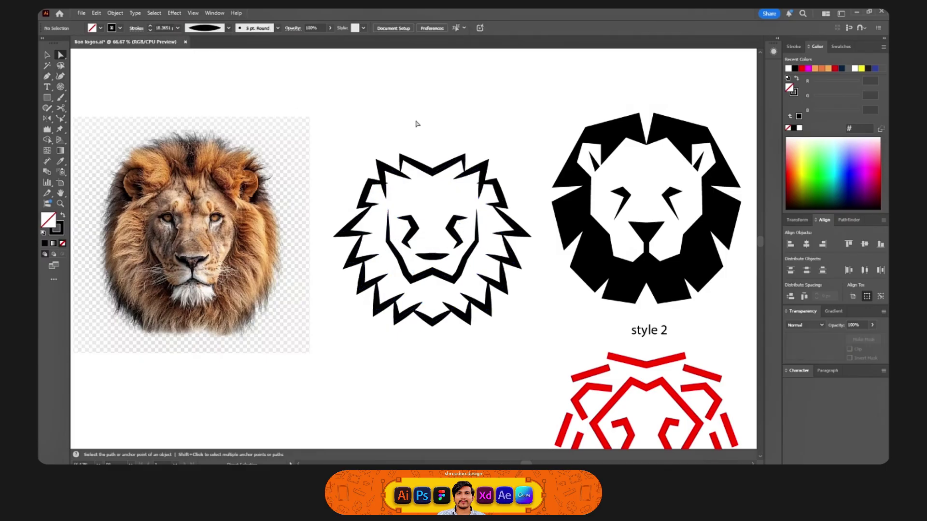
Draw a vertical line on the centre line from the nose to the mouth and match its stroke to the head's lines.
scroll(446, 251, up, 1)
click(425, 263)
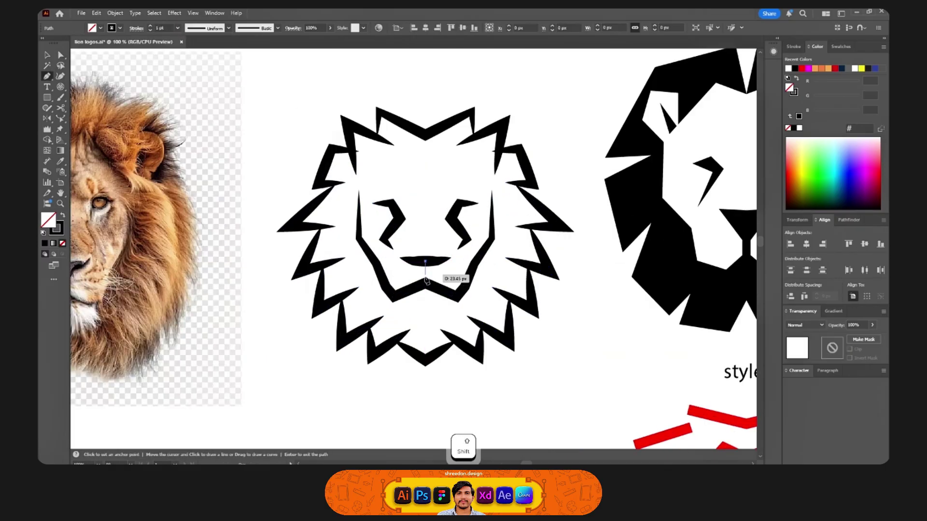
click(425, 283)
ctrl+click(419, 223)
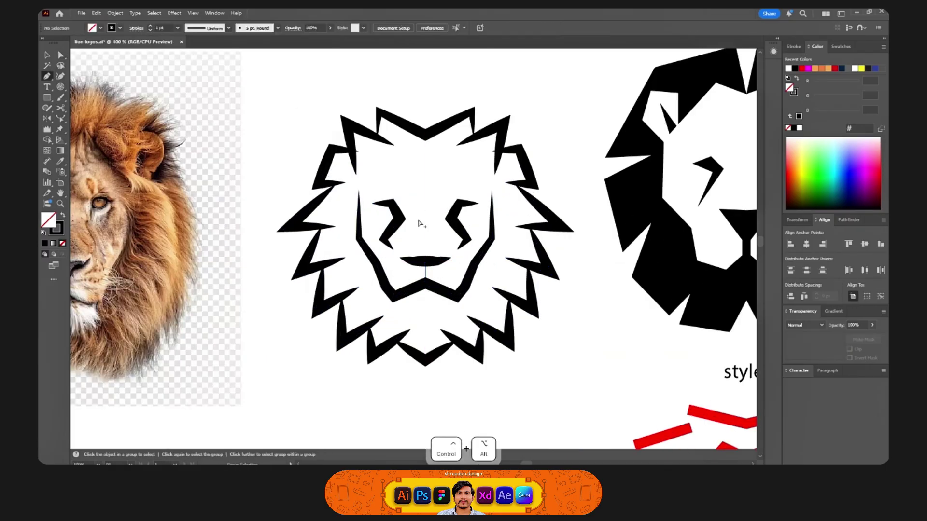
ctrl+alt+click(426, 274)
key(i)
click(441, 290)
key(a)
click(442, 316)
drag(441, 317, 424, 296)
Draw a V-shaped chin below the mouth and adjust its anchor points to meet the face outline.
key(p)
click(381, 272)
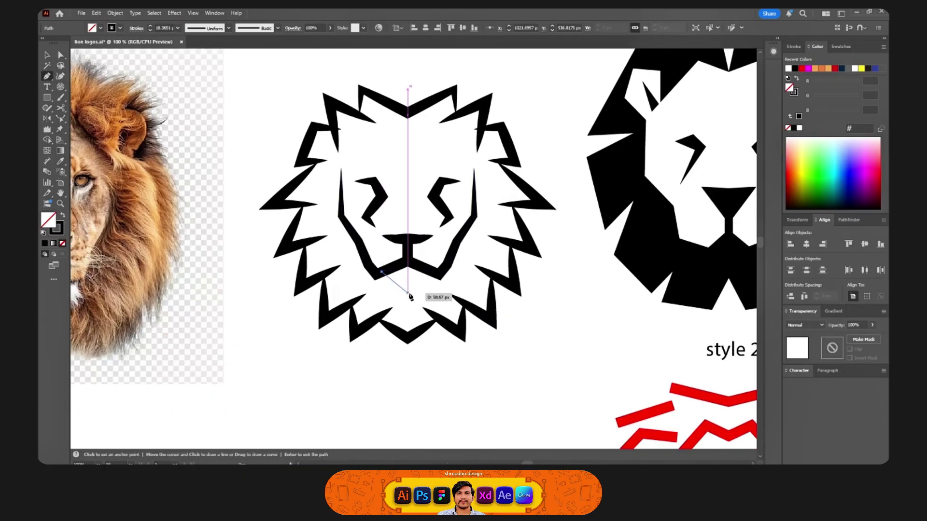
click(408, 294)
click(428, 271)
key(a)
drag(409, 293, 408, 288)
click(431, 297)
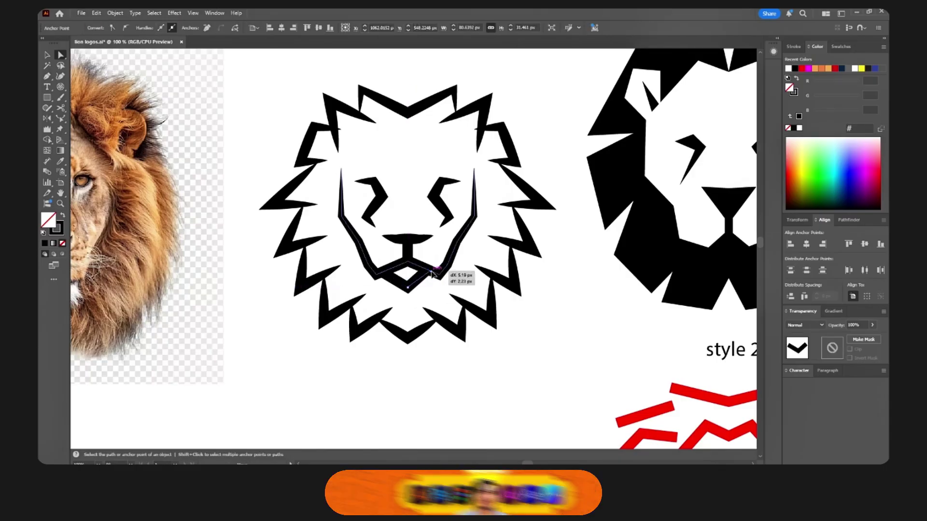
Move the eyes, nose, mouth and face outline down slightly within the mane.
scroll(425, 299, down, 2)
scroll(437, 317, up, 2)
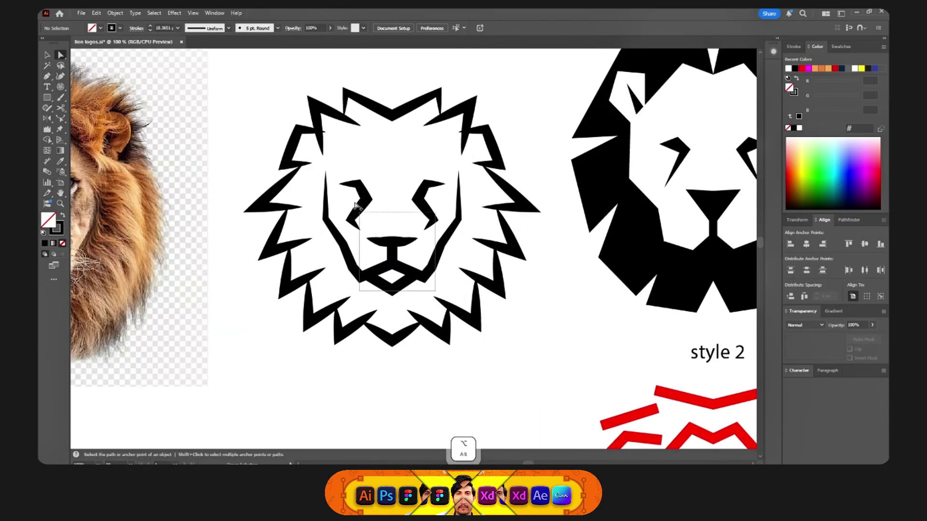
key(v)
click(363, 198)
click(396, 145)
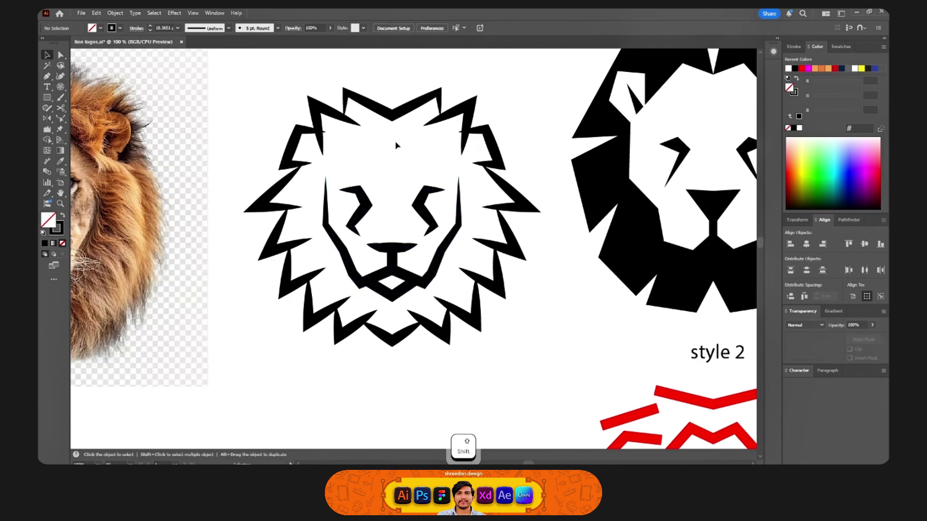
Draw two left-half forehead stripes above the eye, each a horizontal segment bending diagonally down to the centre line.
click(346, 161)
click(377, 162)
click(392, 176)
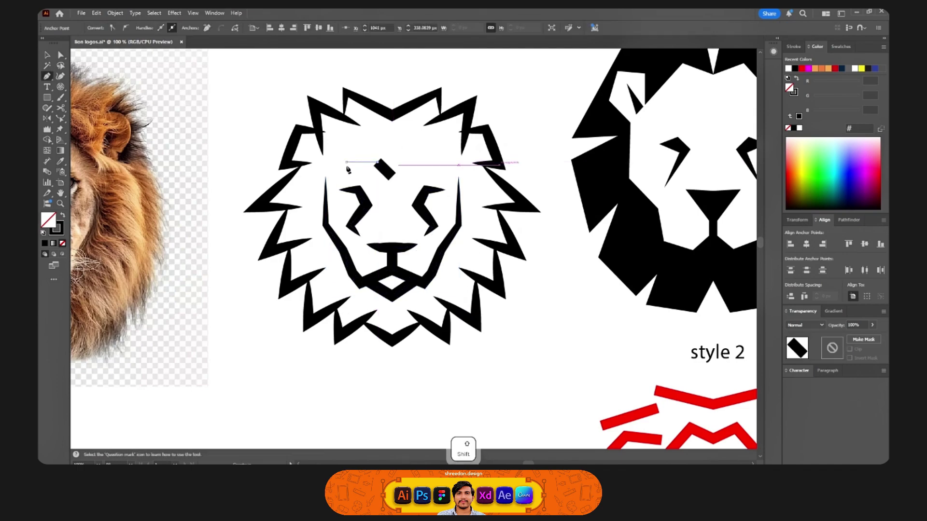
key(ctrl+shift+a)
click(392, 150)
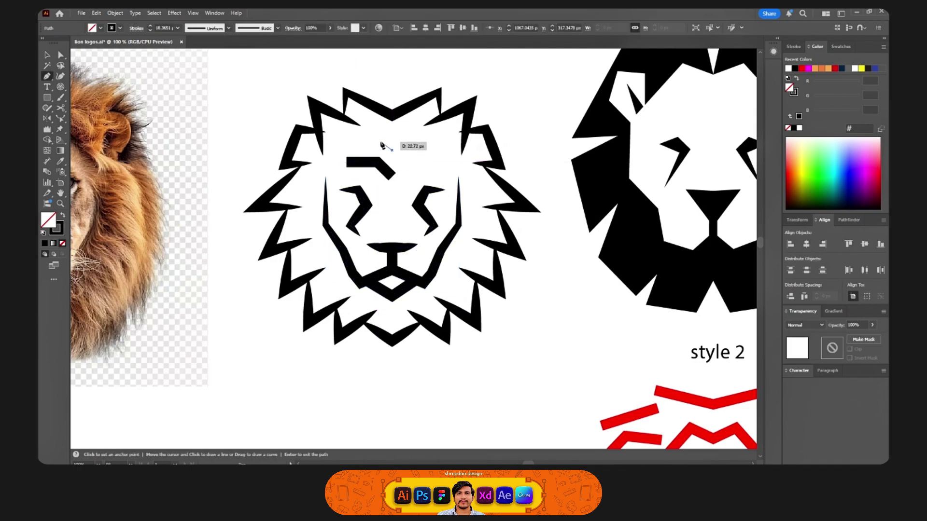
click(380, 142)
shift+click(357, 142)
Mirror a copy of both forehead stripes across the centre line and join the halves at their centre points.
key(a)
click(369, 141)
shift+click(379, 163)
key(o)
key(i)
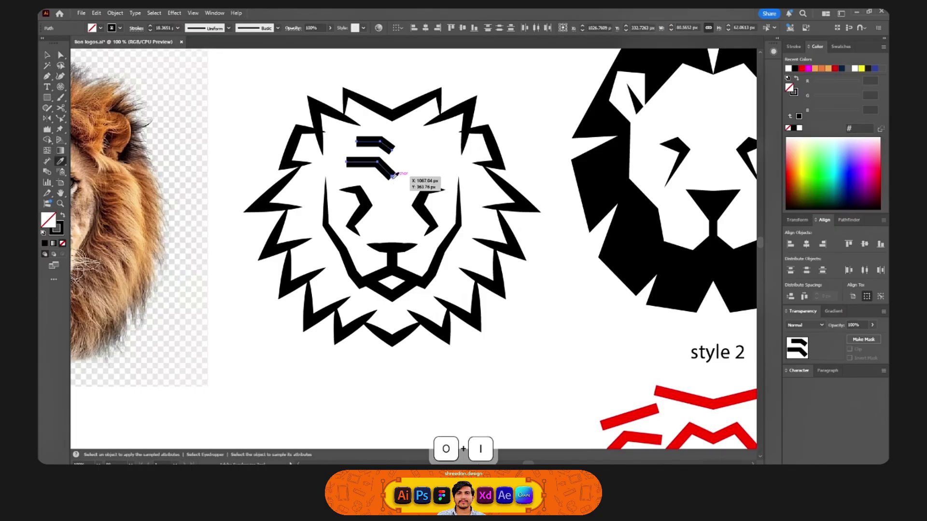
click(391, 176)
mouse_move(392, 178)
mouse_down()
mouse_move(401, 190)
mouse_move(385, 169)
mouse_move(396, 134)
mouse_up()
key(a)
key(ctrl+j)
key(ctrl+j)
Set the width profile of all the head's lines to Uniform.
drag(284, 92, 535, 396)
key(i)
click(229, 27)
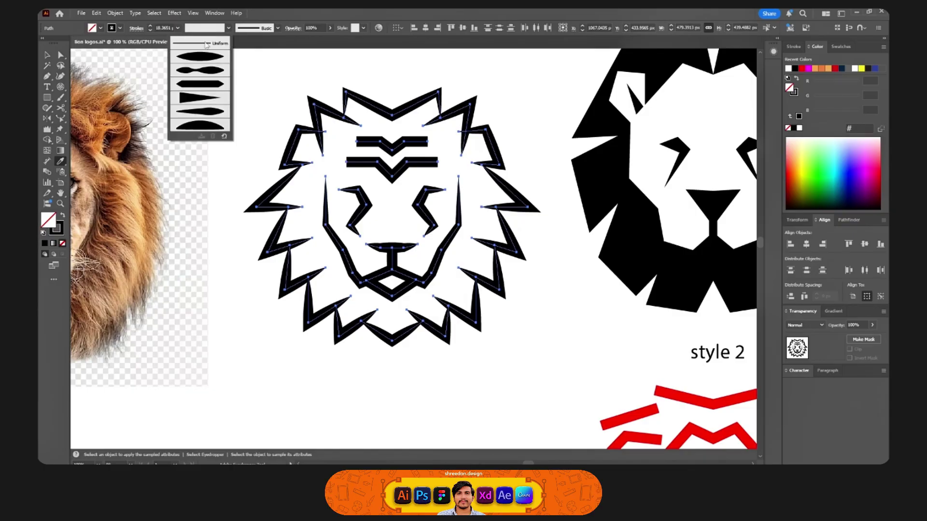
click(231, 52)
key(ctrl+shift+a)
key(ctrl+minus)
Delete the segment linking the second and third left mane tufts and the diagonal segment below the left ear.
key(a)
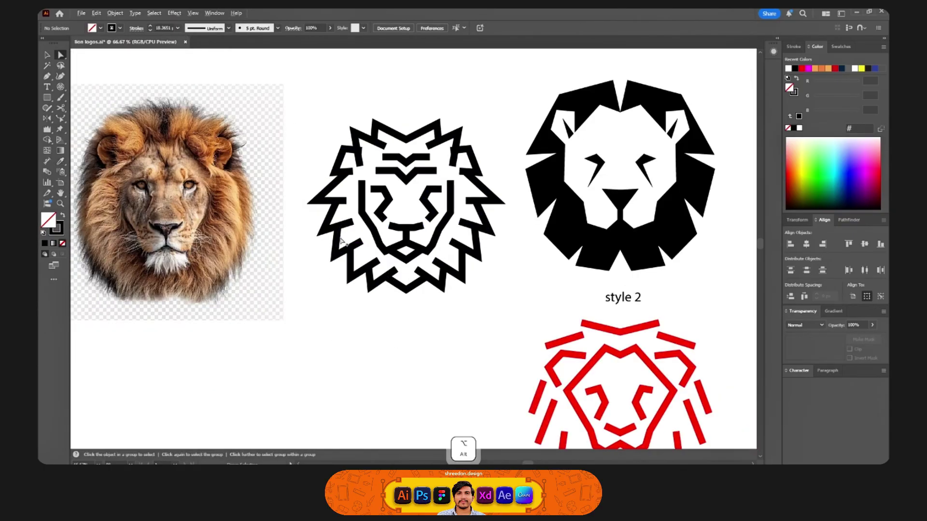
drag(338, 229, 356, 243)
key(ctrl+x)
key(ctrl+z)
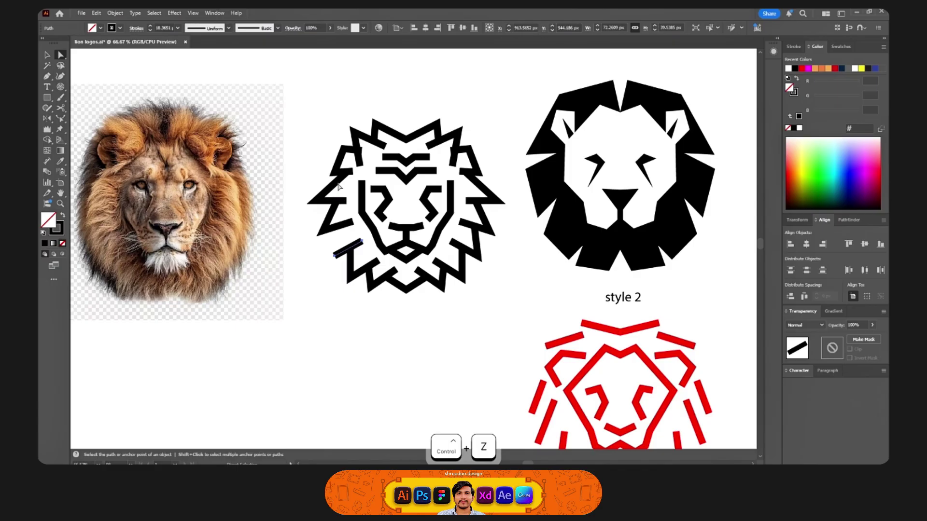
click(340, 187)
drag(339, 182, 362, 176)
key(ctrl+x)
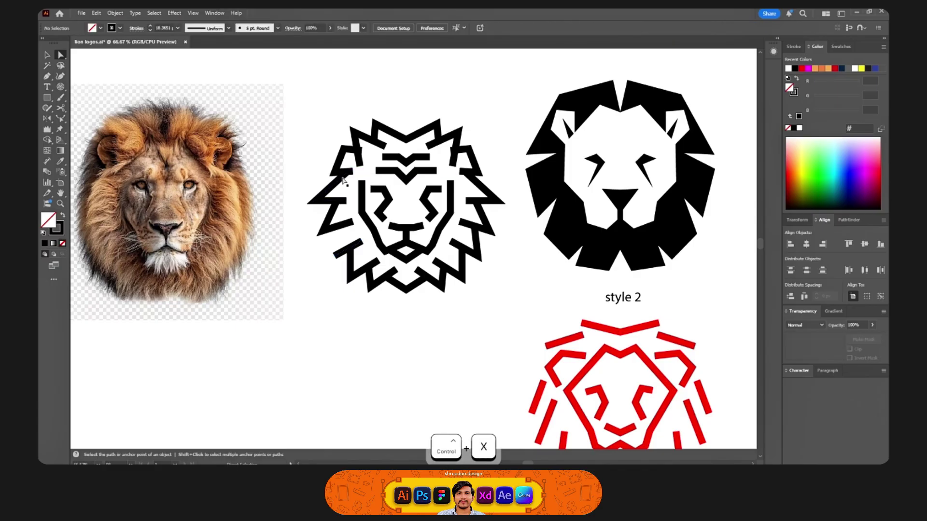
click(343, 178)
key(ctrl+x)
Delete the segment linking the two lowest left mane tufts so they become separate pieces.
drag(327, 191, 337, 222)
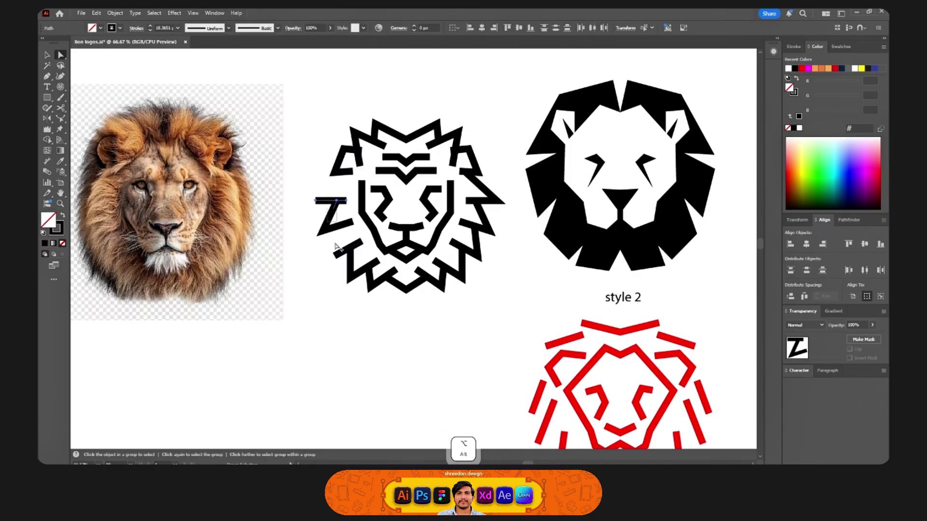
click(392, 287)
click(370, 268)
key(ctrl+x)
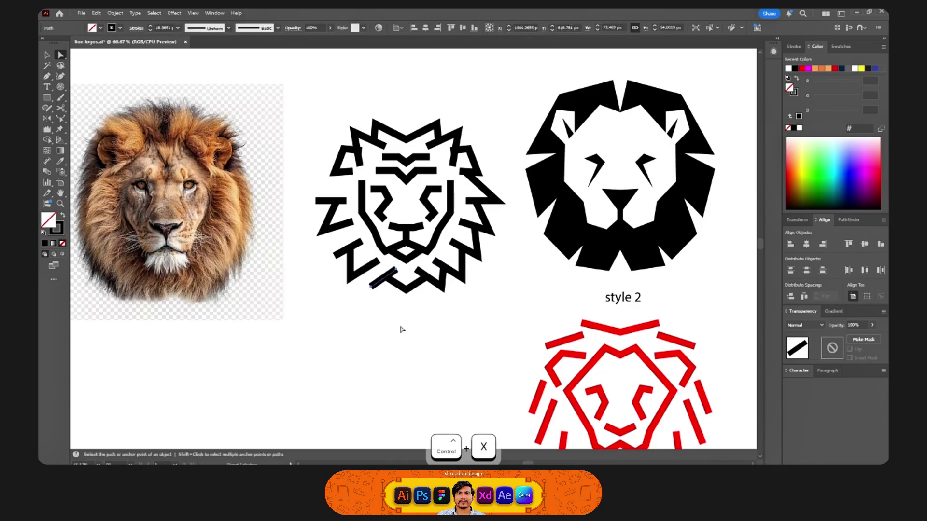
Delete the right ear and the right-side mane tufts.
click(401, 328)
click(445, 267)
key(ctrl+x)
drag(507, 252, 467, 159)
key(ctrl+x)
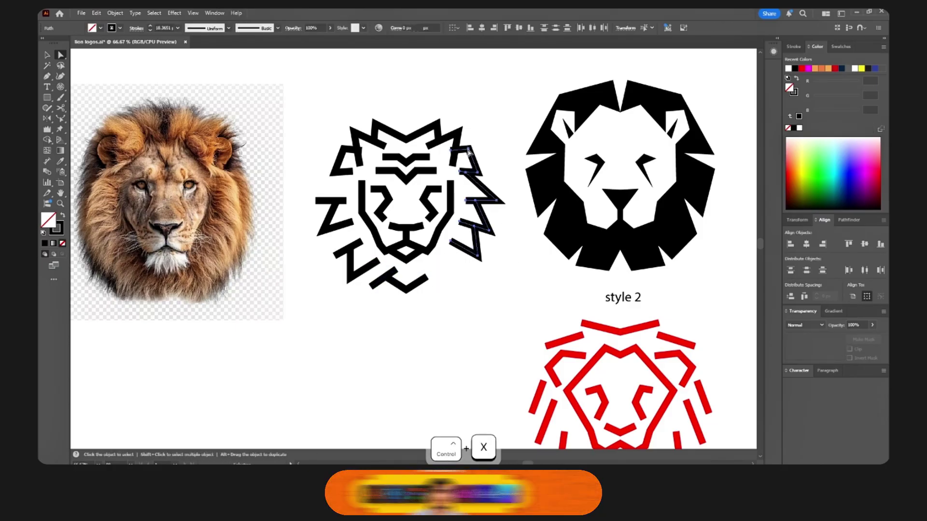
Reposition the left ear's two end points, shortening its upper end and slanting its lower line downward.
scroll(347, 153, up, 1)
click(368, 152)
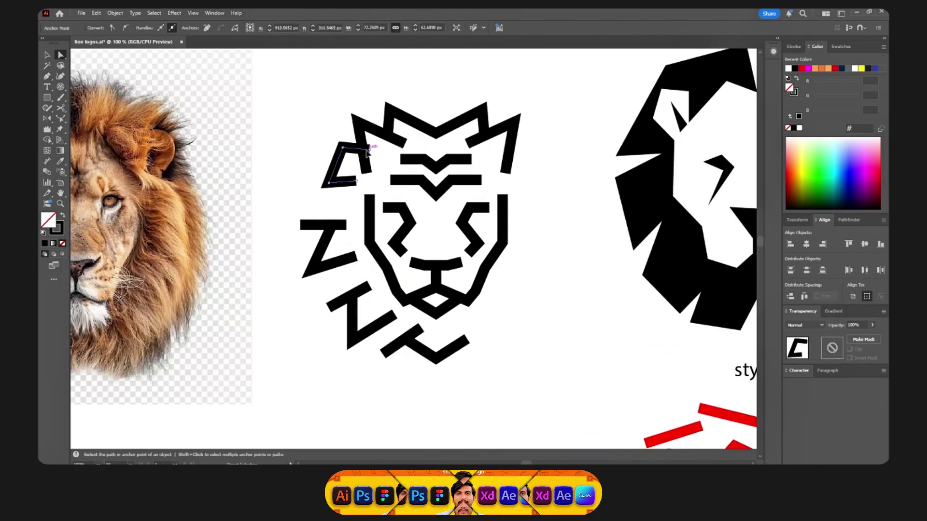
drag(369, 151, 346, 188)
click(346, 210)
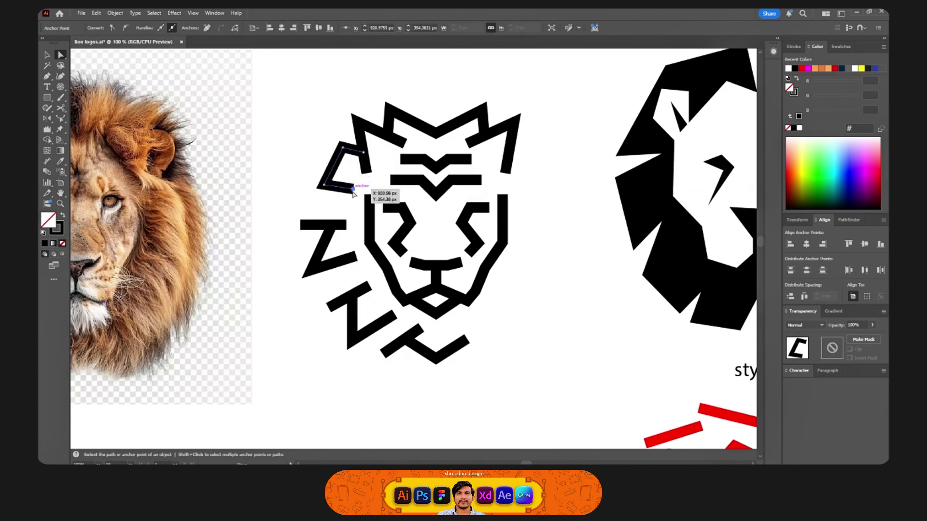
key(alt)
Mirror a copy of the left ear and separated mane pieces across the head's centre line.
drag(299, 165, 300, 167)
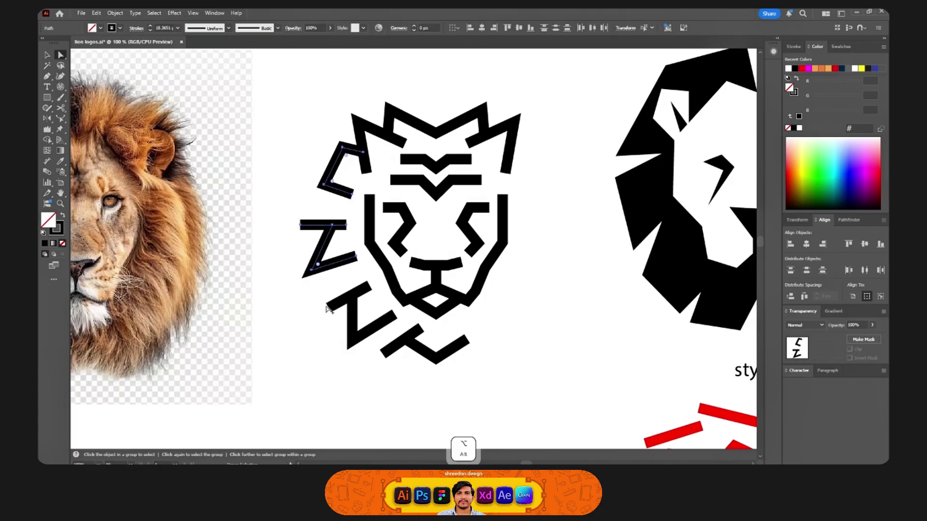
drag(312, 304, 373, 379)
key(o)
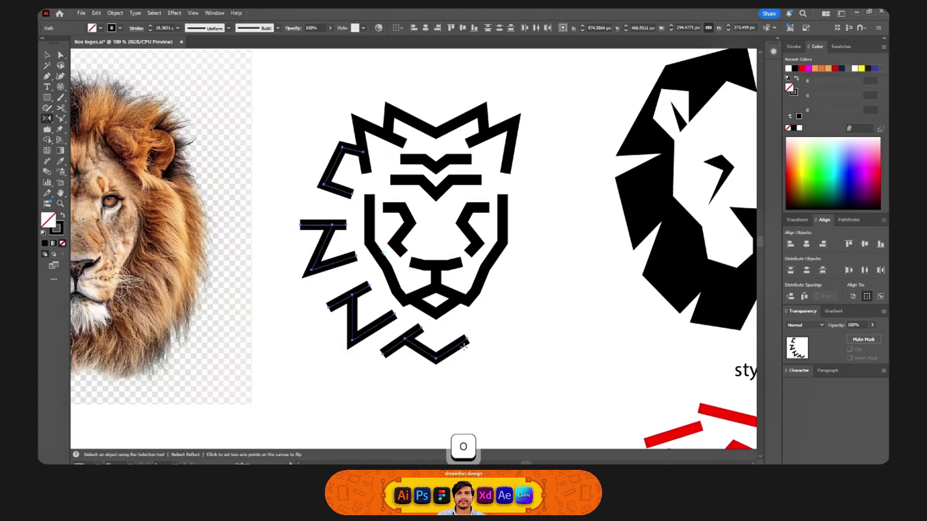
drag(440, 330, 466, 350)
key(o)
click(436, 314)
key(ctrl+shift+a)
scroll(492, 302, down, 2)
key(v)
drag(529, 347, 416, 161)
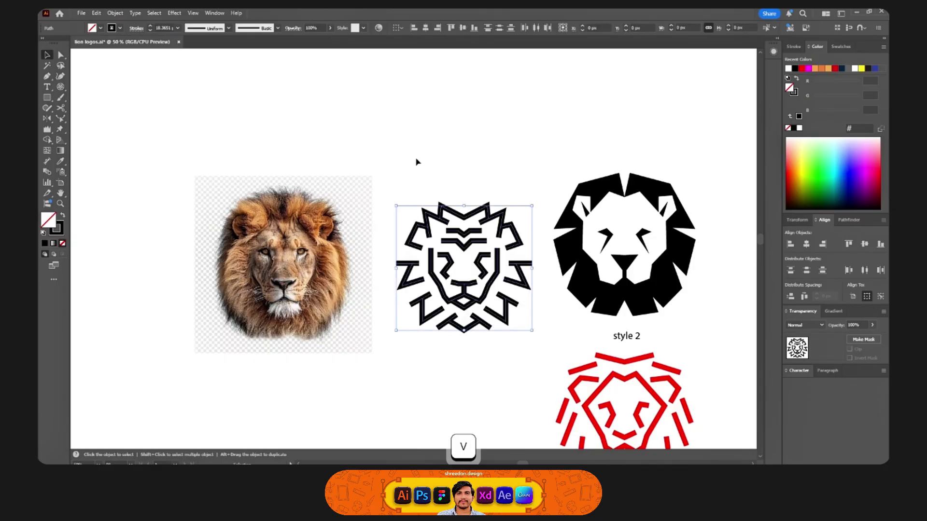
click(416, 161)
Draw a small three-point shape inside the left eye's upper bend and swap its stroke for a black fill.
scroll(458, 246, up, 2)
key(a)
scroll(445, 277, up, 2)
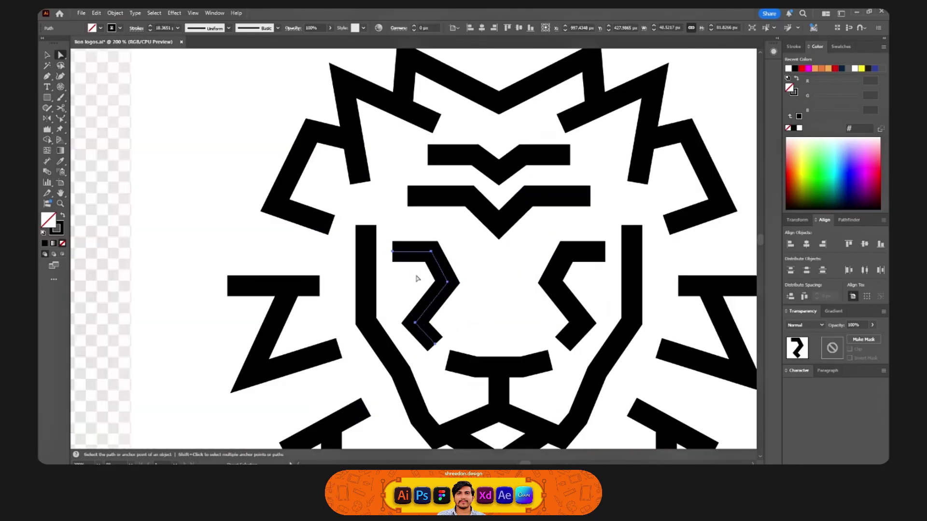
key(p)
click(408, 251)
shift+click(408, 279)
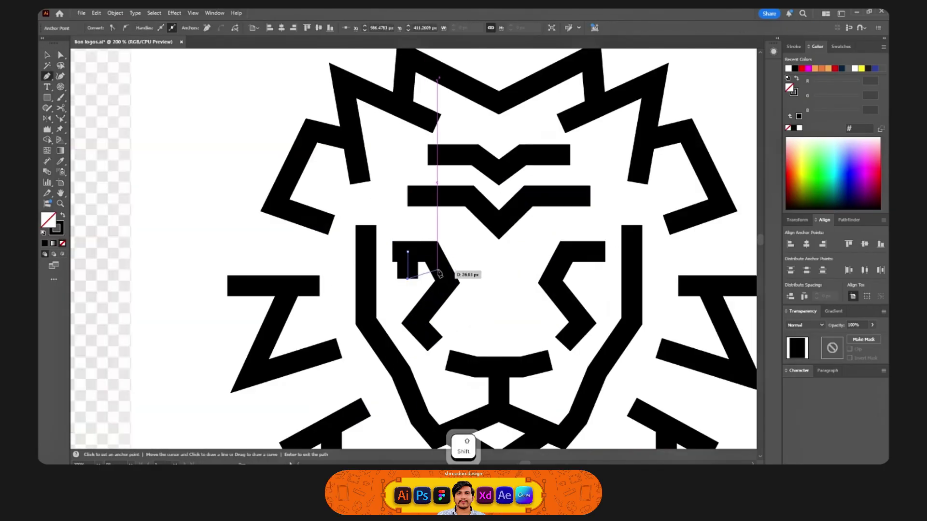
click(441, 270)
key(shift+x)
key(ctrl+shift+a)
Enlarge the black eye shape by moving its lower corners, and mirror a copy onto the right eye.
key(a)
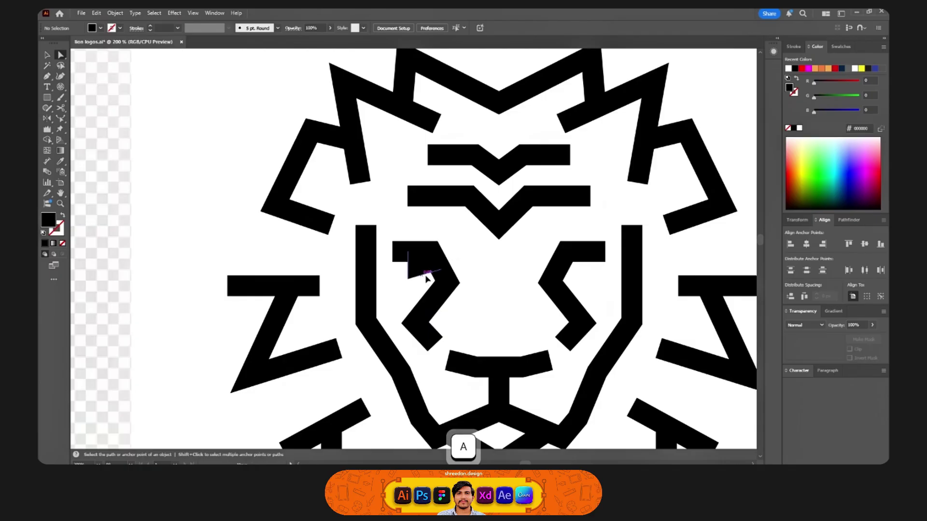
drag(430, 285, 431, 286)
key(o)
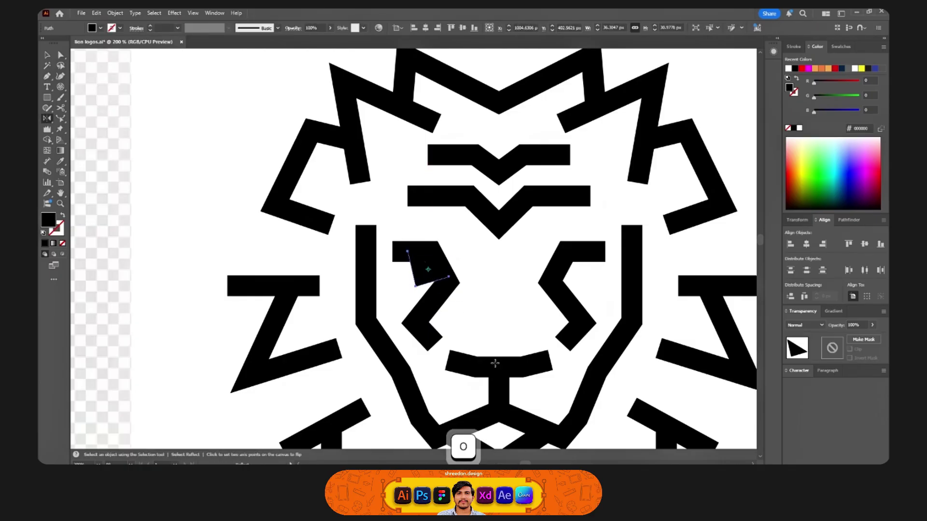
mouse_move(499, 367)
mouse_down()
mouse_move(515, 390)
mouse_move(505, 378)
mouse_up()
Lower the middle anchor points of the nose line so its ends slope up more steeply.
key(a)
click(506, 367)
click(519, 389)
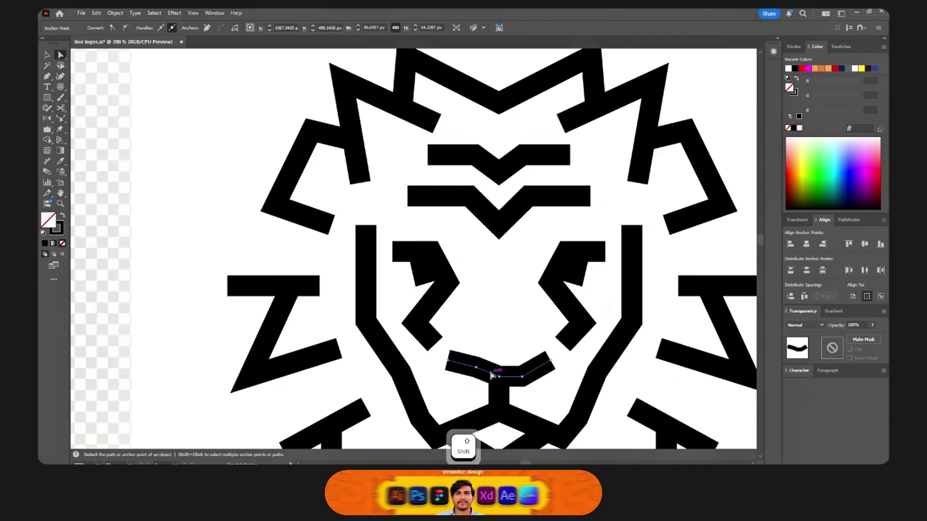
click(476, 368)
key(ctrl+d)
click(496, 305)
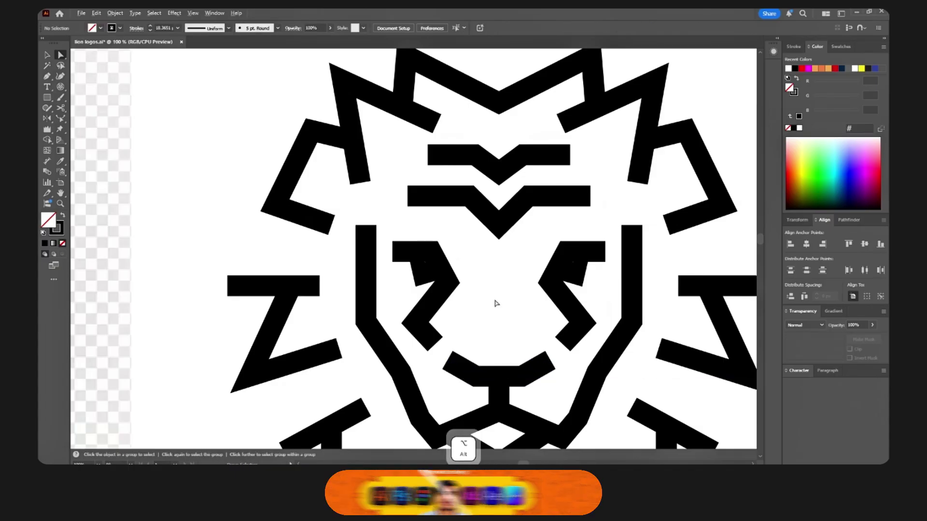
Move the left eye's lower anchor points slightly up and inward, and delete the right eye.
scroll(496, 305, down, 2)
drag(504, 310, 416, 261)
scroll(420, 263, up, 2)
click(409, 271)
click(478, 262)
alt+click(577, 263)
key(ctrl+x)
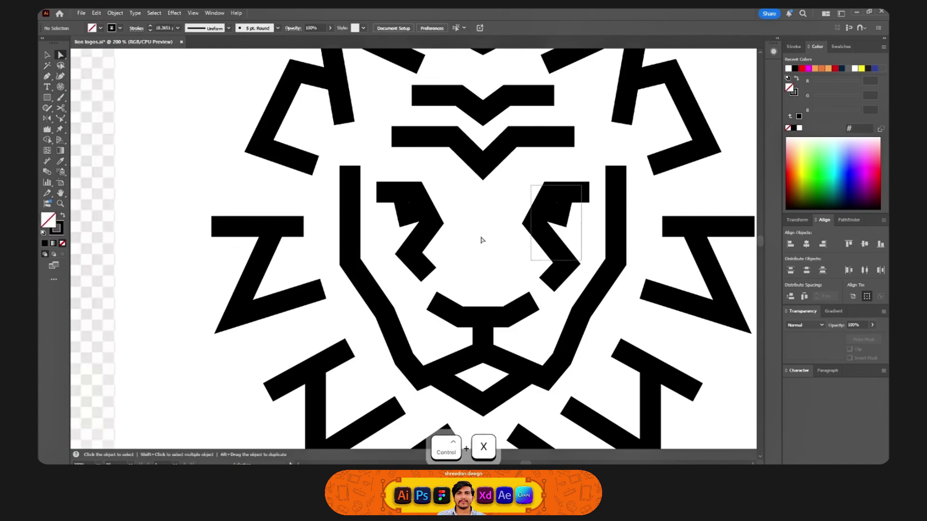
Mirror a copy of the reshaped left eye and its black fill across the nose's centre to form the right eye.
alt+click(416, 195)
scroll(416, 198, down, 2)
key(p)
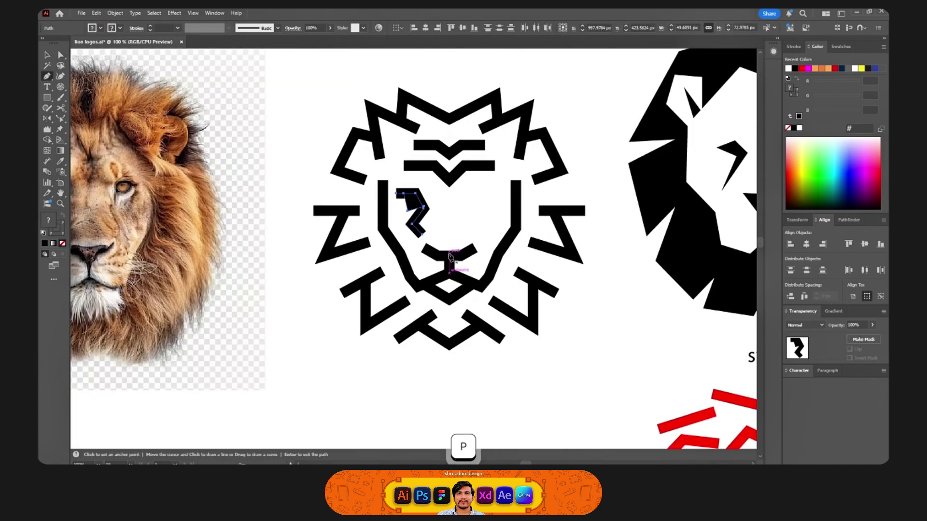
click(449, 256)
drag(453, 264, 462, 279)
key(ctrl+shift+a)
scroll(440, 245, down, 2)
key(v)
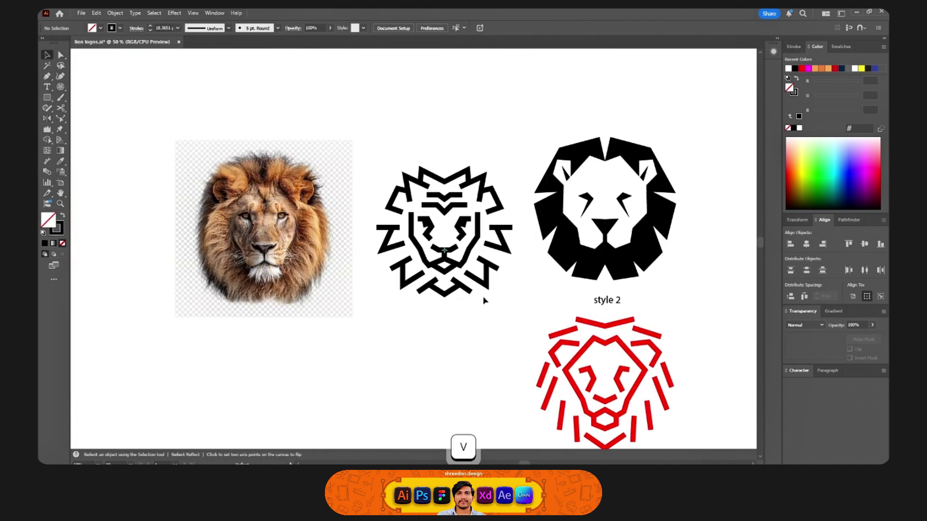
Remove the upper of the two forehead lines from the thick-line lion.
drag(391, 144, 381, 131)
click(382, 131)
key(a)
alt+click(454, 196)
key(ctrl+x)
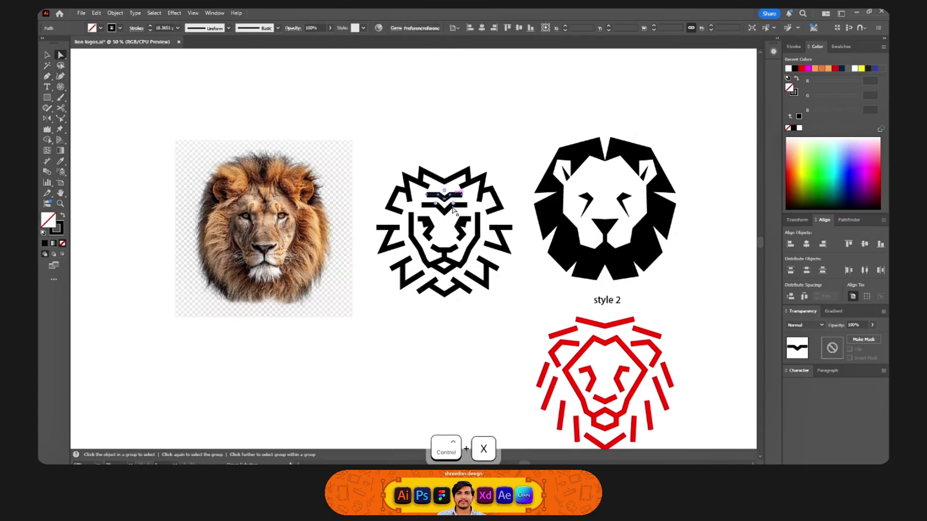
scroll(456, 208, up, 2)
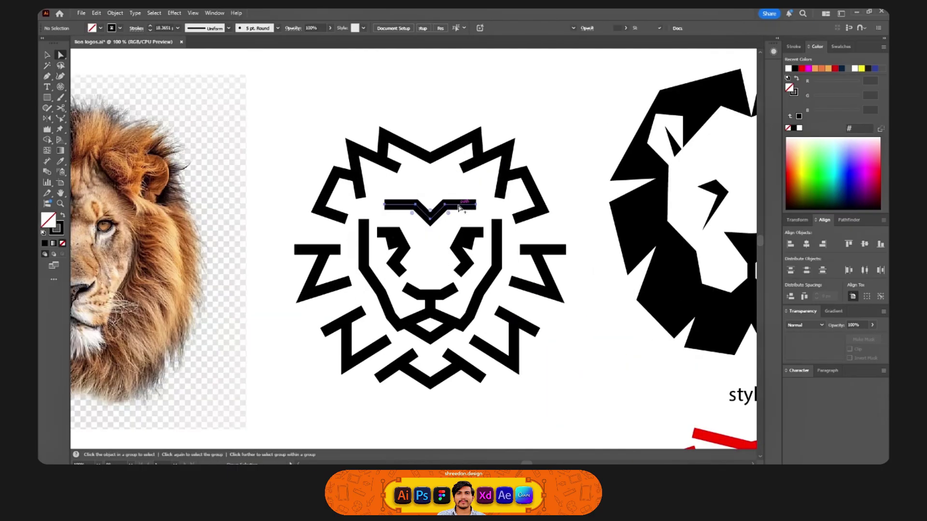
scroll(456, 210, down, 2)
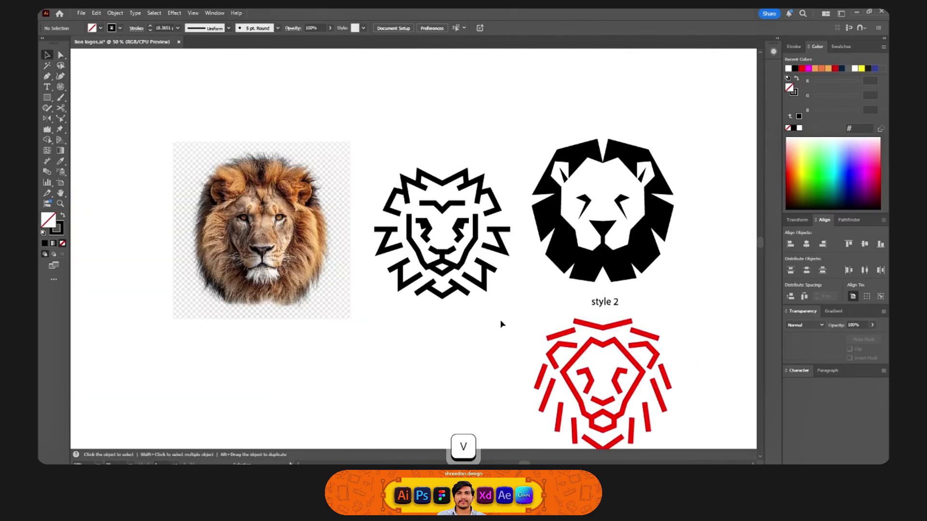
Delete the vertical upper segments on both sides of the face outline, keeping only the lower cheeks and chin.
click(475, 216)
key(ctrl+x)
click(410, 216)
key(ctrl+x)
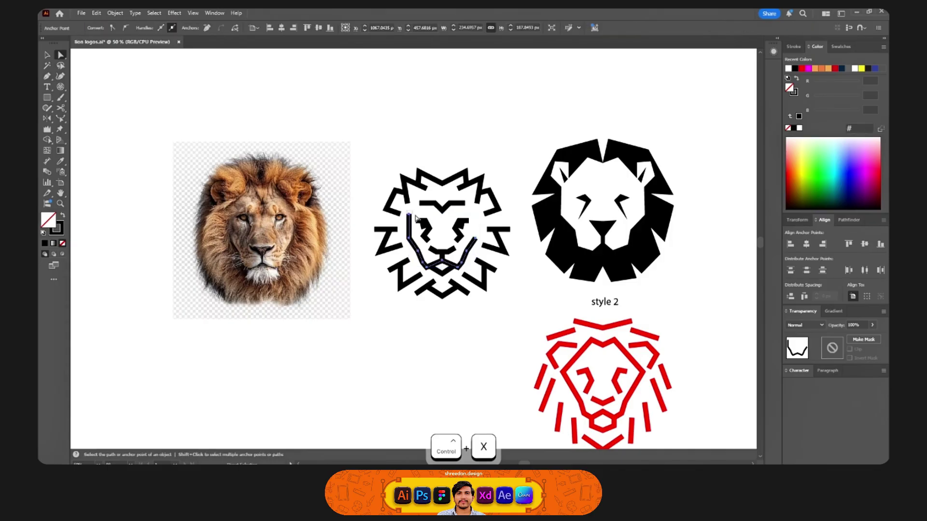
drag(507, 312, 507, 315)
click(507, 315)
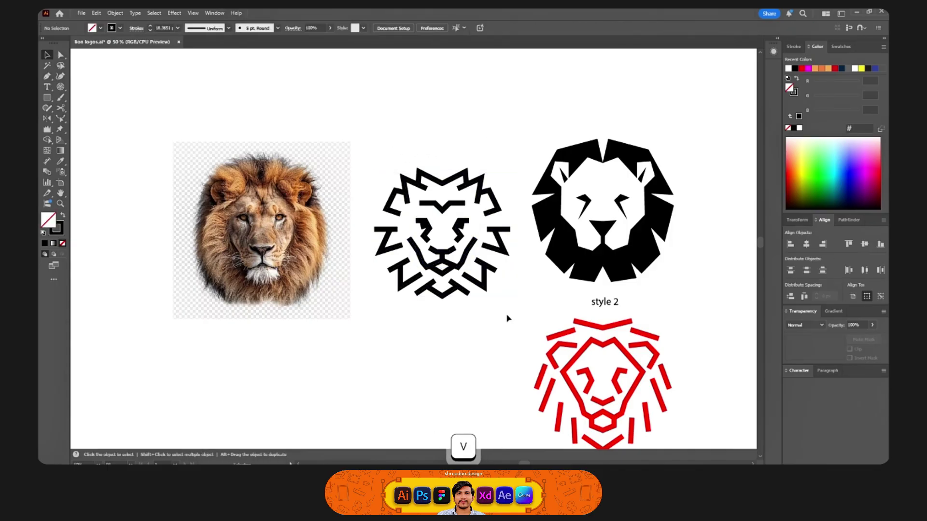
Thin all lines of the thick-line lion by setting their stroke weight to 15 pt.
drag(356, 132, 462, 235)
key(a)
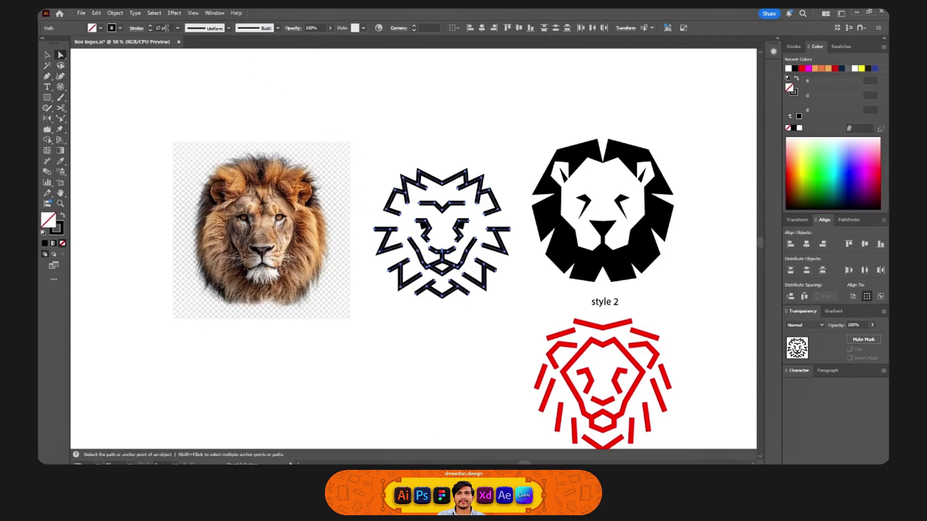
click(436, 123)
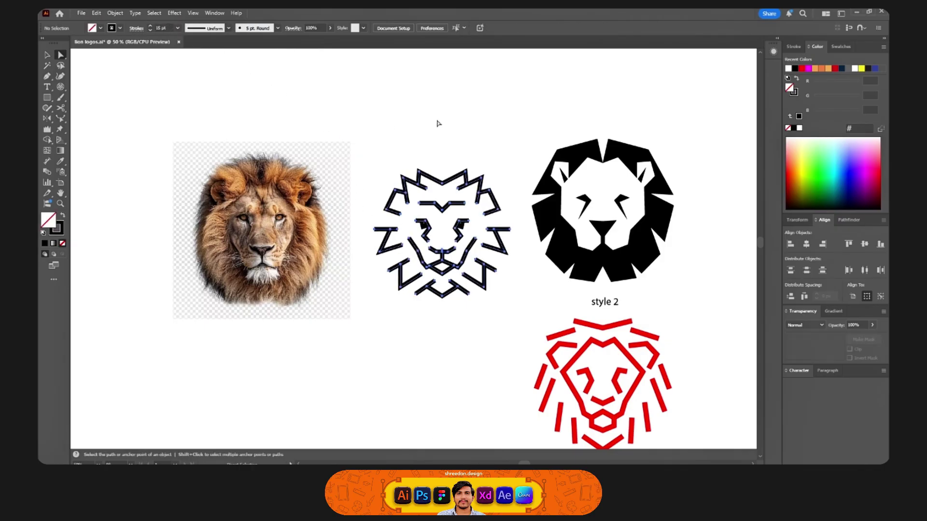
Cover the gap inside the left eye's upper bend with a four-point black filled shape.
alt+scroll(431, 219, up, 4)
click(417, 222)
key(p)
click(440, 222)
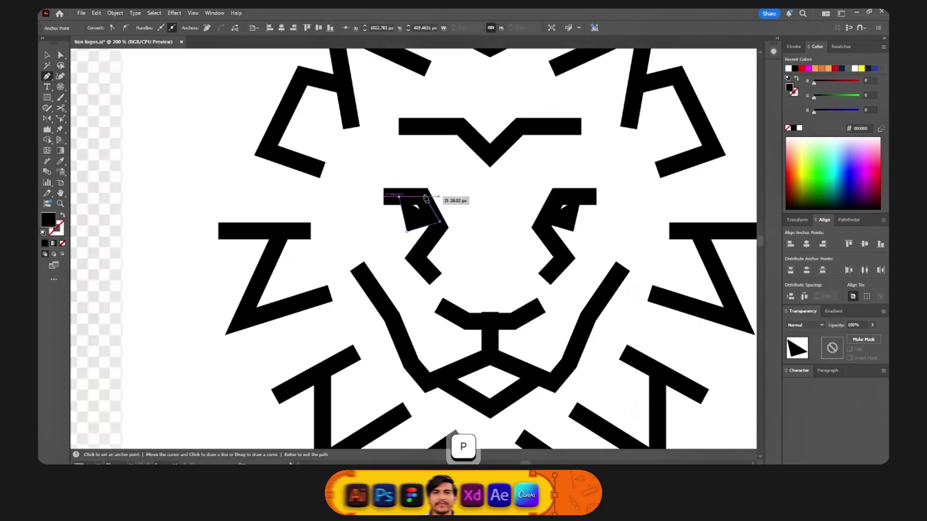
click(423, 196)
click(399, 196)
key(ctrl+shift+a)
Fill the matching gap inside the right eye's upper bend with black.
ctrl+click(569, 223)
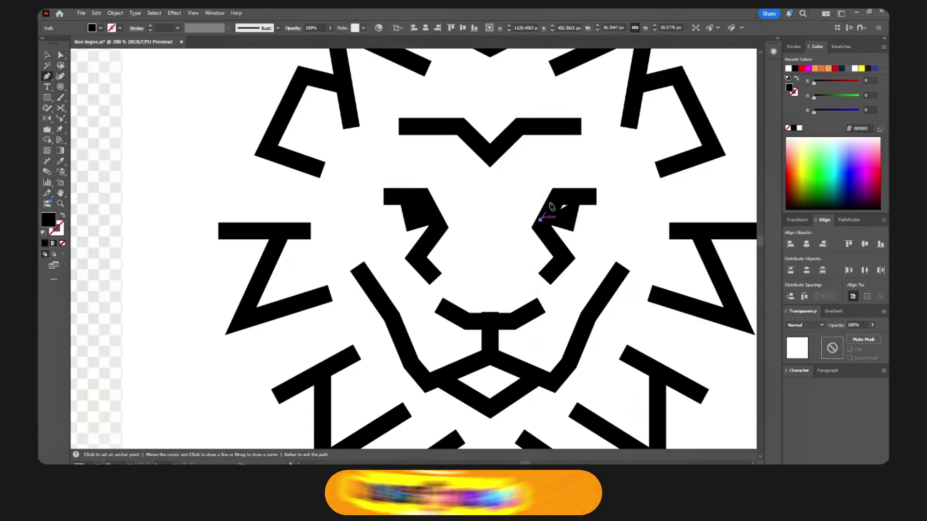
key(ctrl+z)
key(ctrl+shift+a)
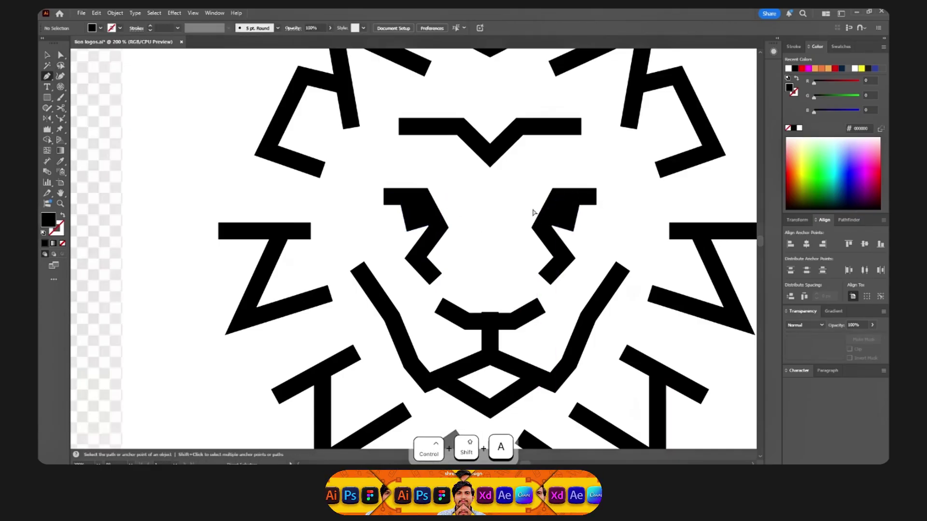
Move the whole thick-line lion to the right of the style 2 logo.
alt+scroll(521, 208, down, 3)
scroll(553, 295, right, 2)
key(v)
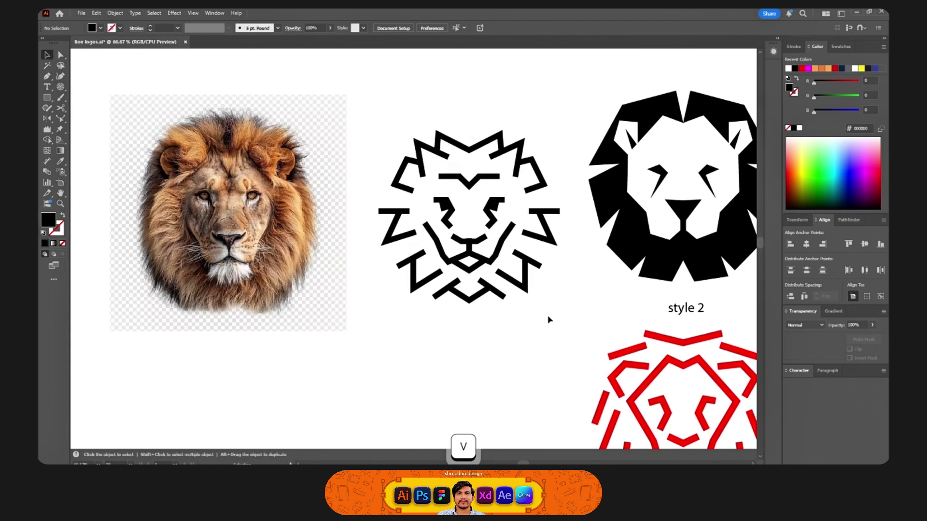
alt+scroll(513, 303, down, 1)
click(528, 205)
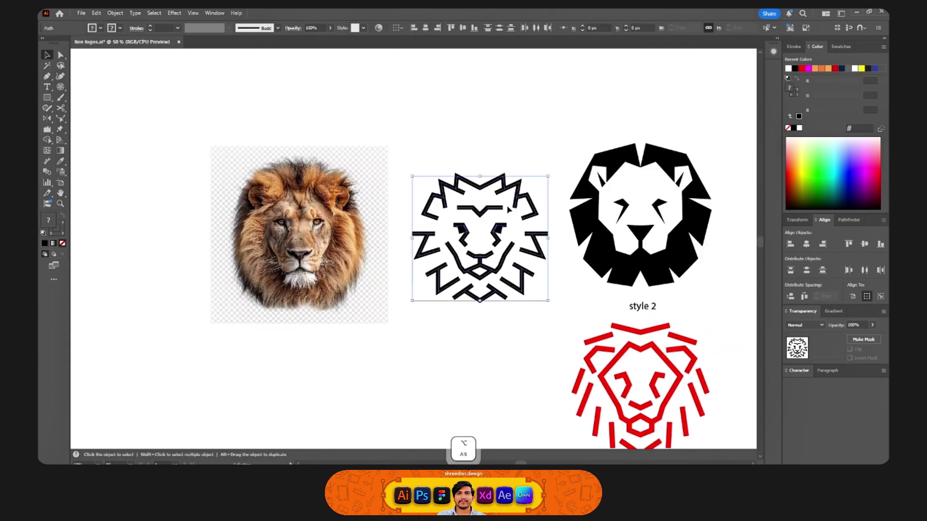
alt+scroll(529, 205, down, 1)
drag(529, 205, 737, 202)
key(space)
drag(715, 227, 604, 236)
click(606, 285)
Copy the "style 2" label beneath the thick-line lion and change its text to "style 3".
key(a)
drag(461, 280, 568, 274)
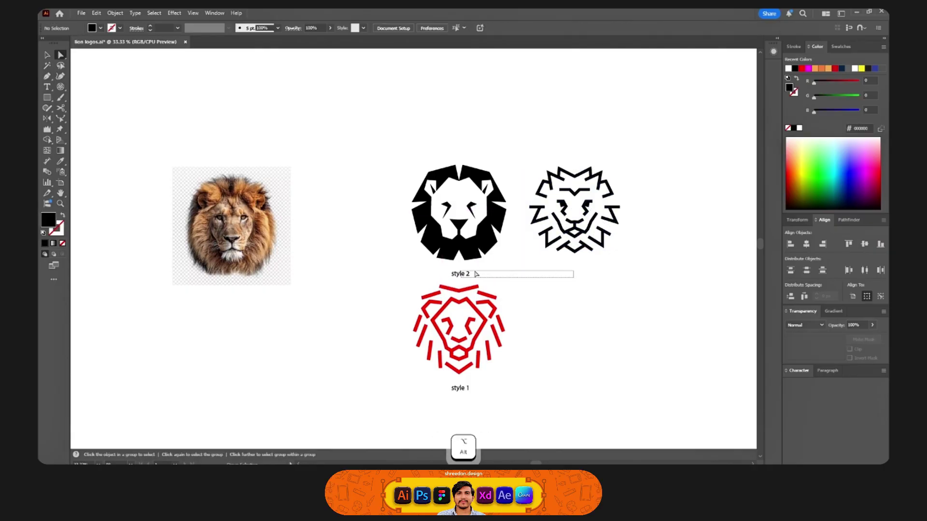
drag(476, 274, 583, 277)
double_click(583, 274)
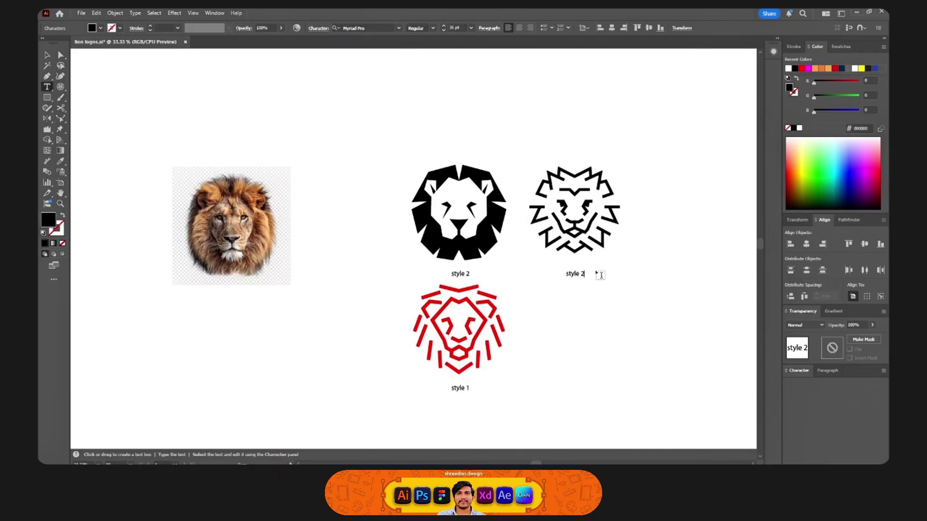
text(3)
key(ctrl+Return)
key(a)
click(631, 310)
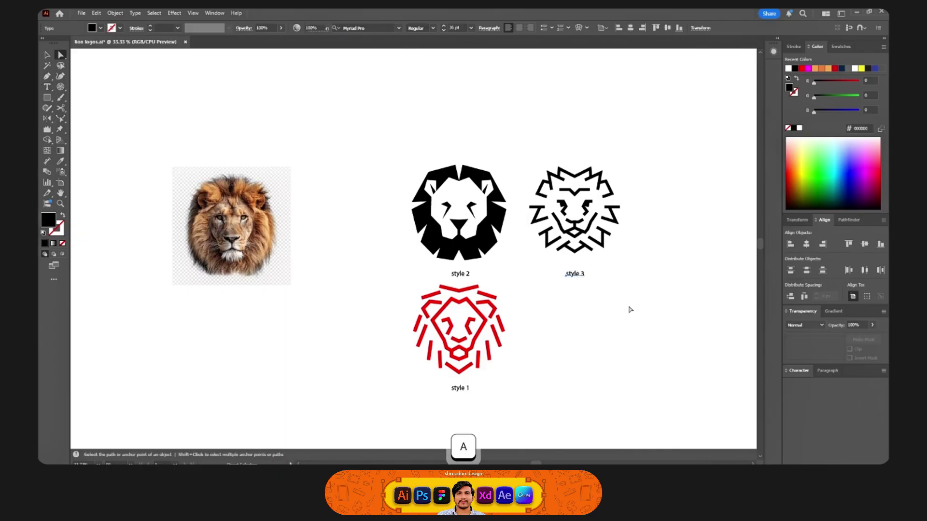
Save the document and bring the lion photo into close view for tracing.
drag(226, 261, 295, 264)
scroll(295, 265, up, 2)
key(ctrl+s)
drag(273, 201, 369, 262)
scroll(369, 262, up, 1)
key(ctrl+s)
Start a Pen tool path with stroke only, from the forehead centre along the brow to the mane's left outer edge.
key(p)
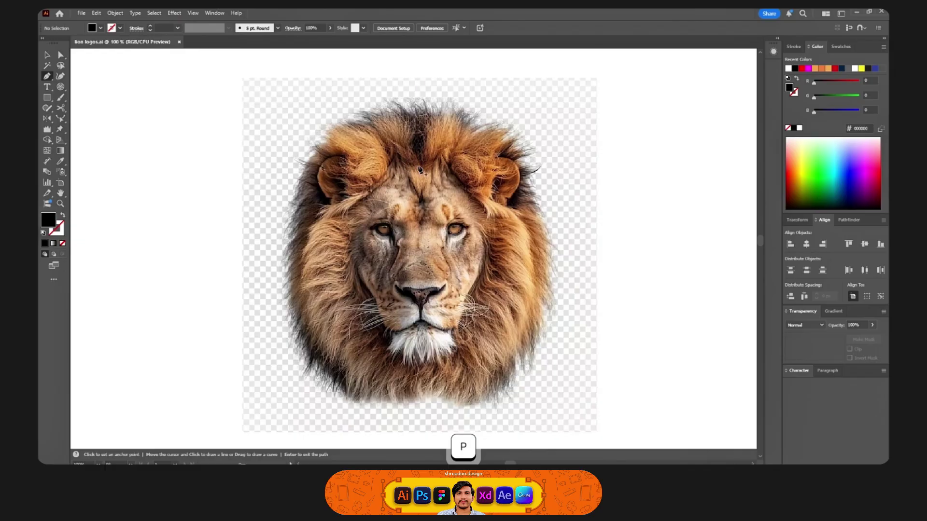
click(421, 170)
click(391, 153)
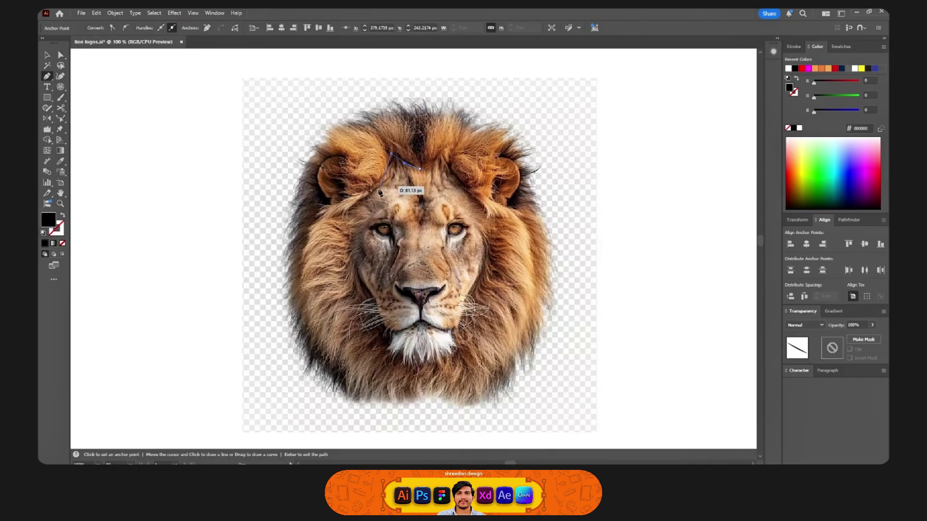
drag(300, 245, 290, 274)
key(shift+x)
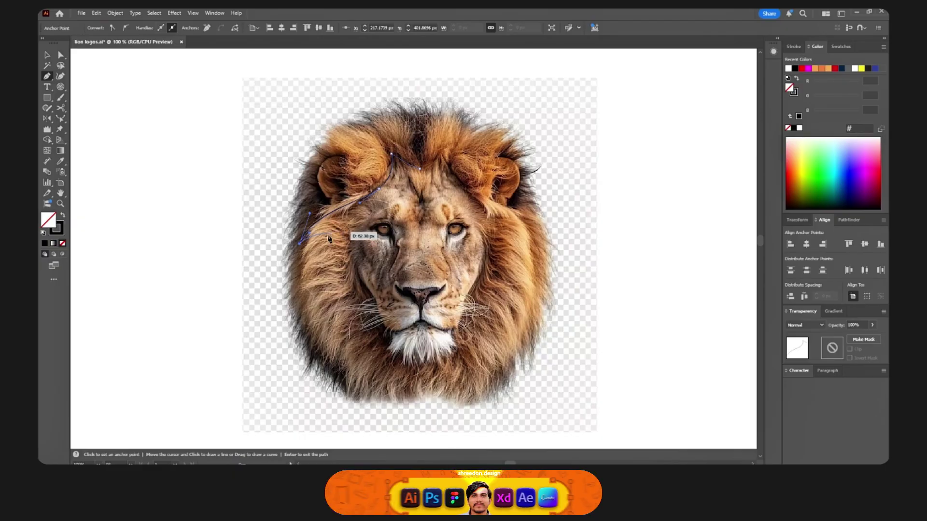
key(ctrl+z)
key(ctrl+z)
key(ctrl+shift+z)
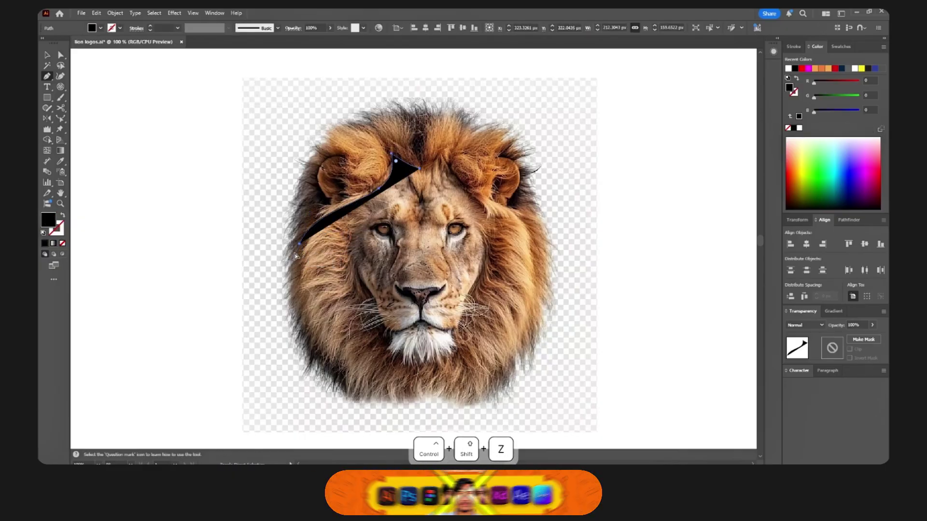
click(294, 293)
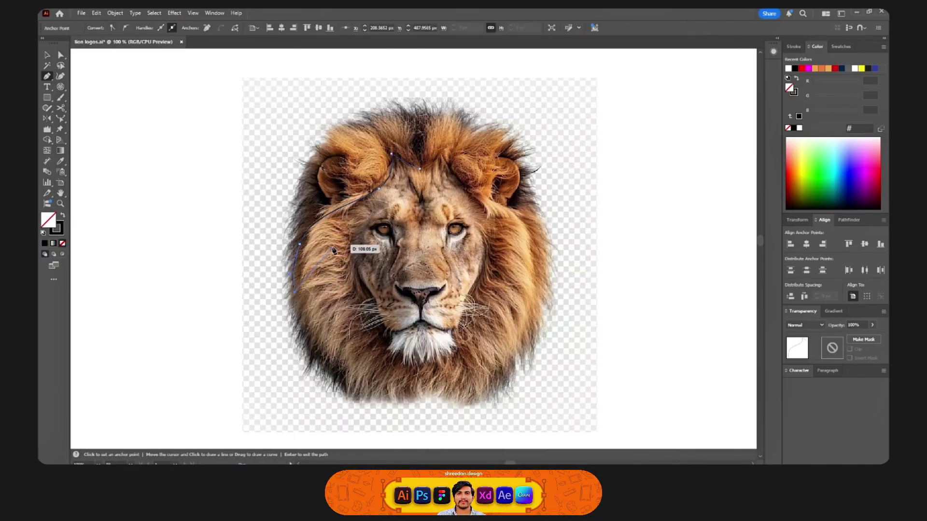
Continue the path as curved, pointed locks down the left side of the mane to the centre below the chin.
key(alt)
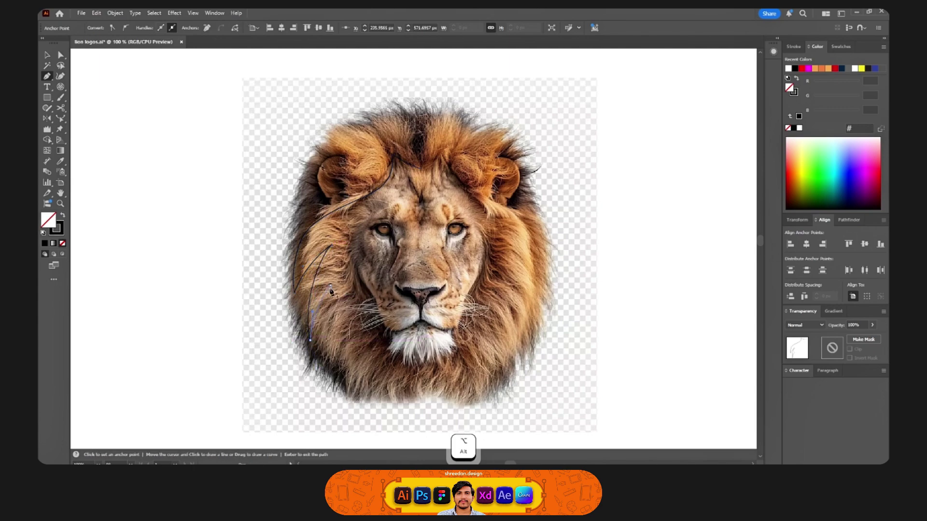
drag(332, 292, 335, 356)
key(alt)
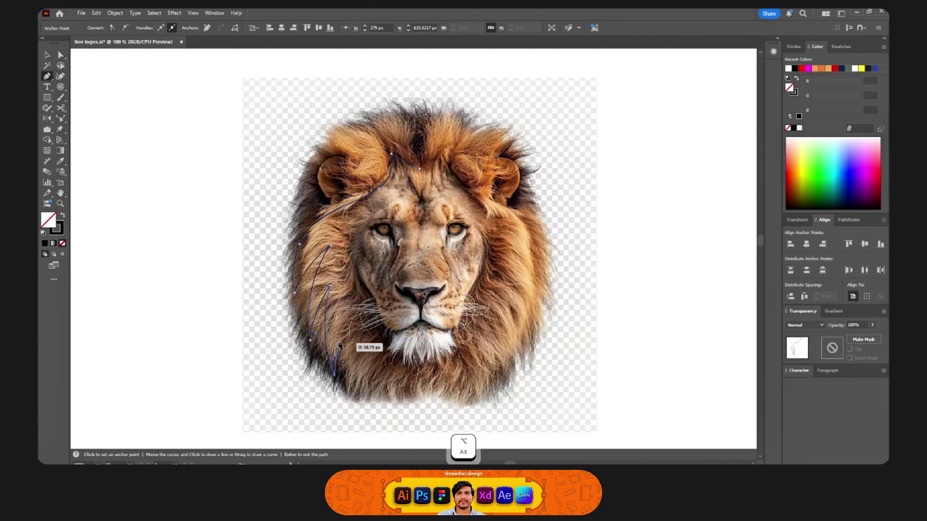
click(342, 335)
key(space)
drag(364, 393, 384, 388)
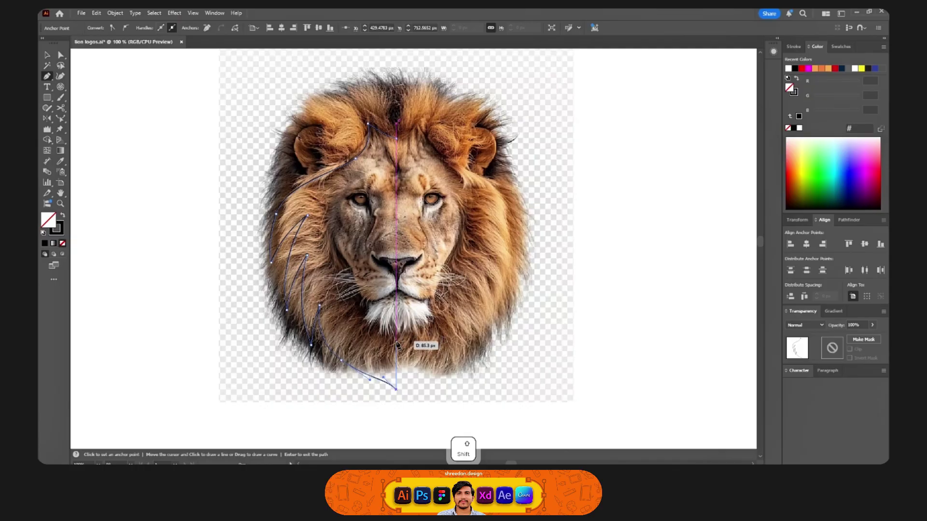
Trace the mane's inner edge from below the chin up along the left cheek and temple to the forehead.
drag(397, 361, 365, 322)
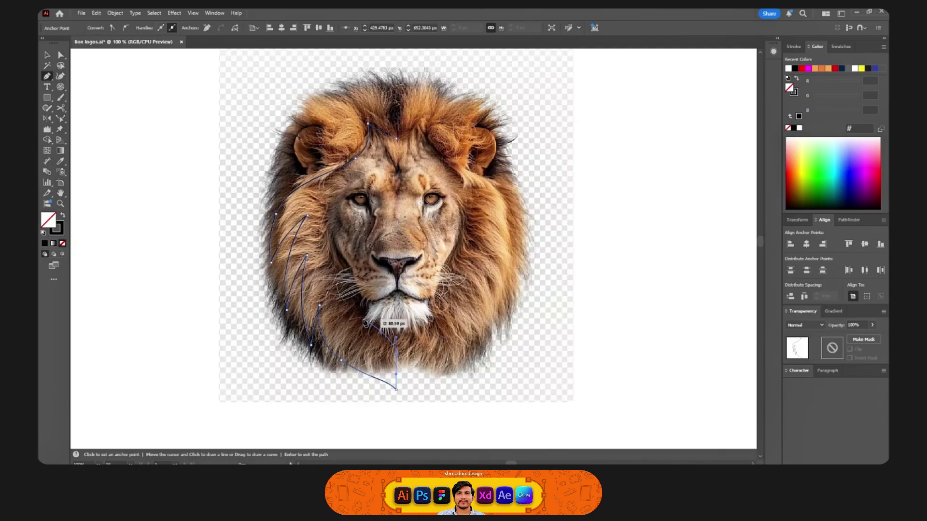
key(ctrl+z)
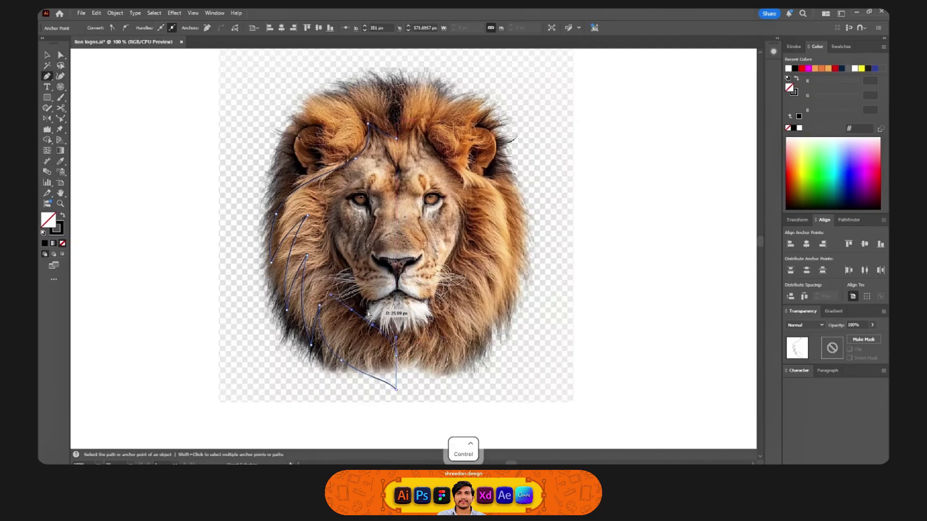
alt+click(368, 305)
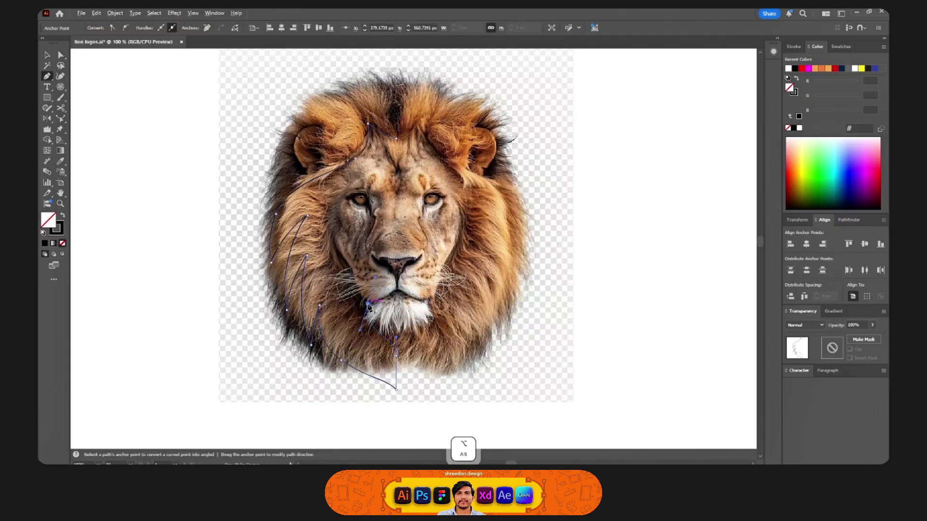
drag(341, 256, 331, 235)
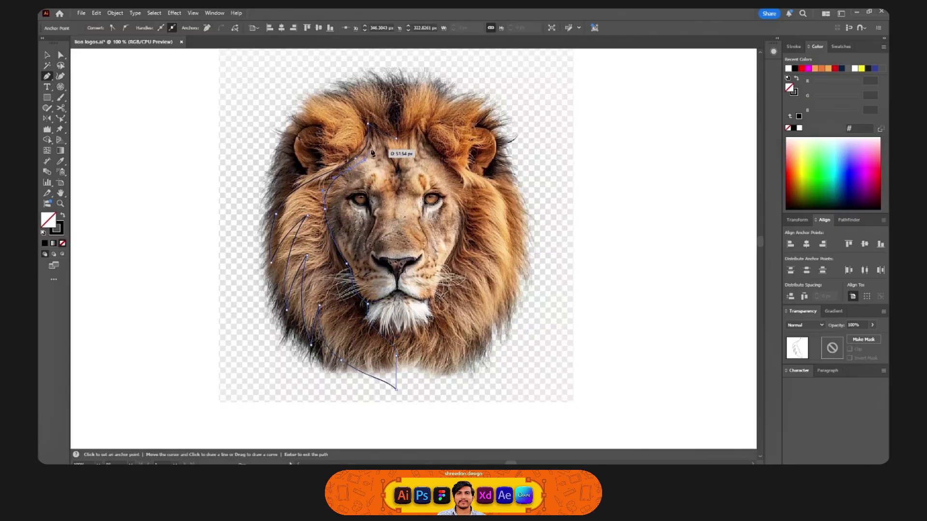
drag(375, 147, 376, 144)
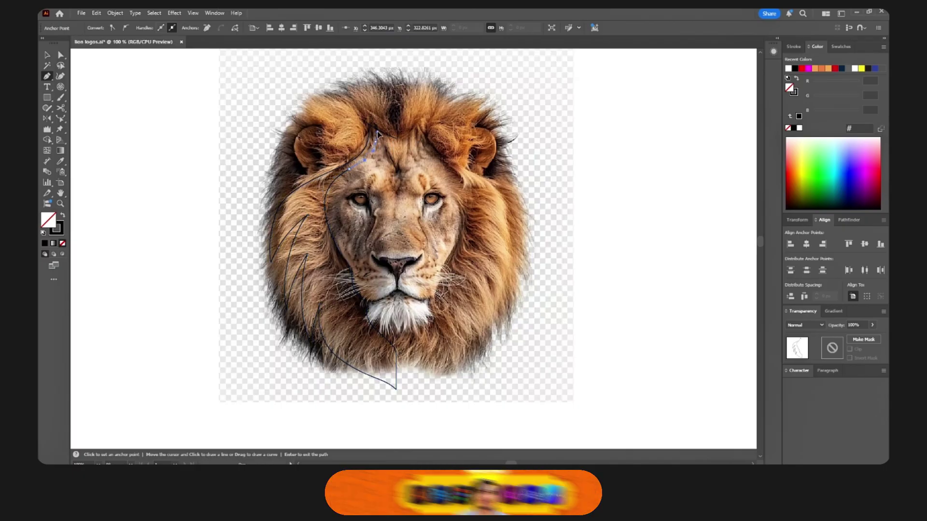
Close the left mane path at the forehead centre and swap its stroke for a black fill.
key(alt)
key(shift+x)
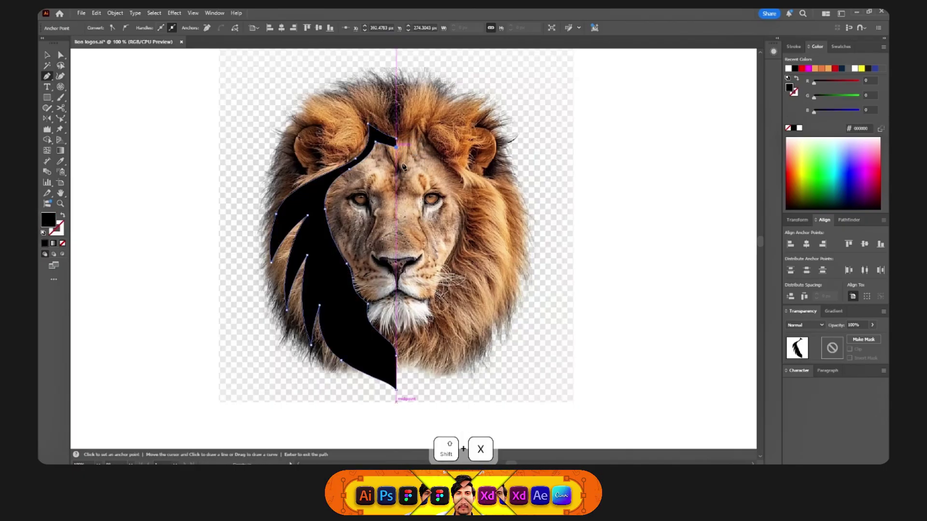
ctrl+click(409, 181)
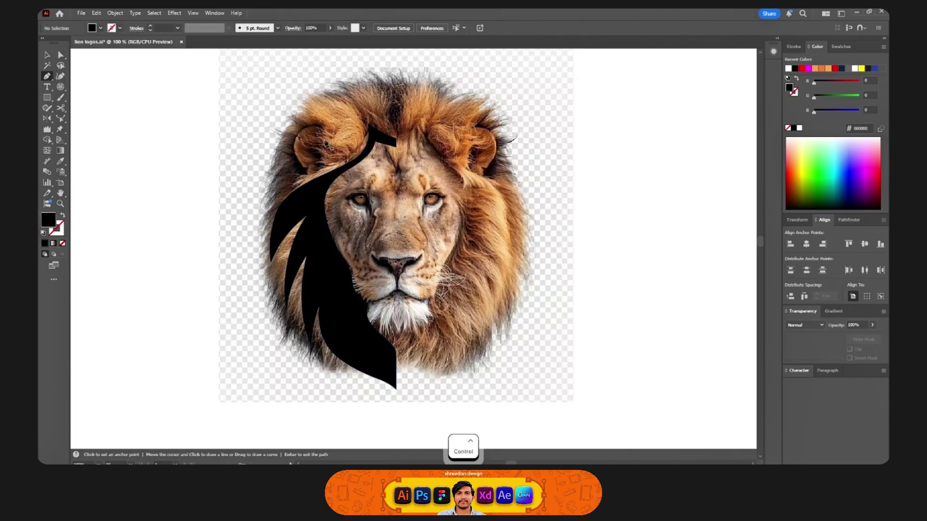
Trace a stroke-only Pen path from the left ear's base to the forehead centre, over the crown and along the upper-left mane locks.
mouse_move(321, 165)
mouse_down()
mouse_move(362, 136)
mouse_move(364, 96)
mouse_move(395, 128)
mouse_up()
key(ctrl+z)
key(shift+x)
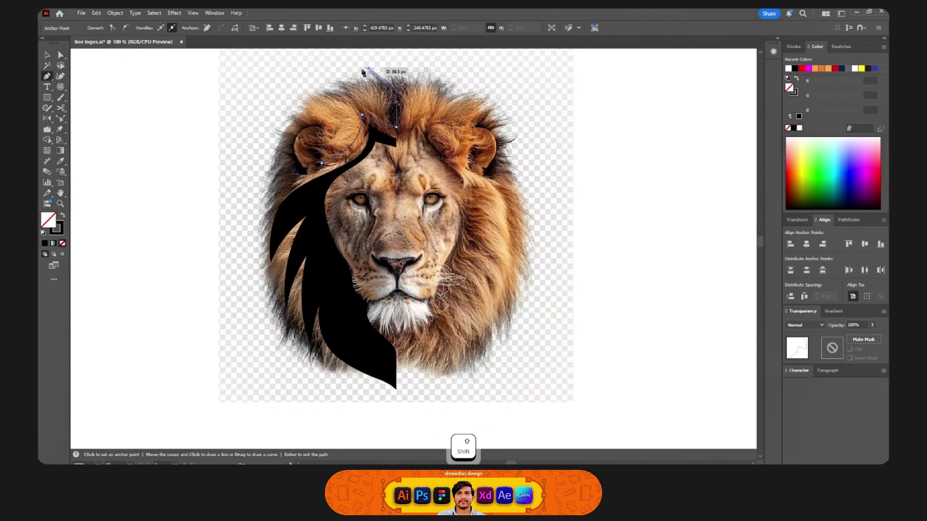
drag(370, 100, 358, 95)
key(alt)
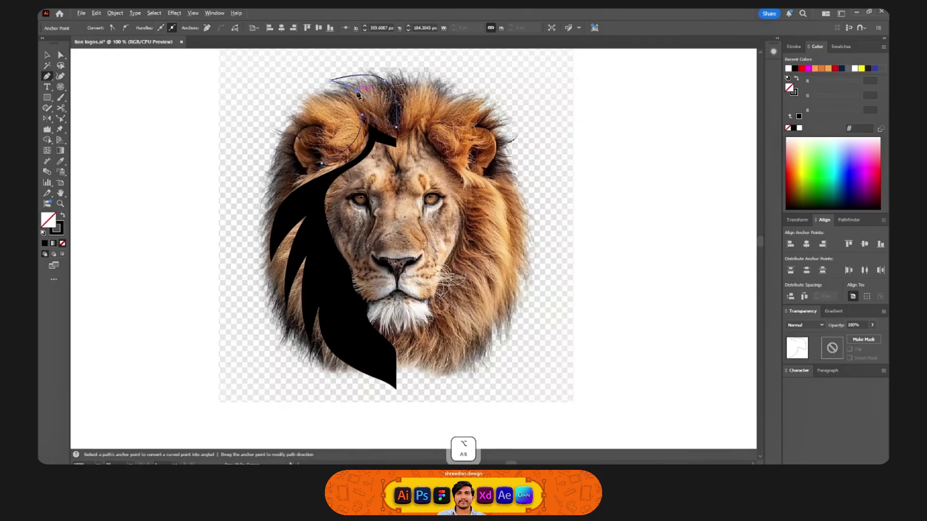
drag(281, 137, 322, 124)
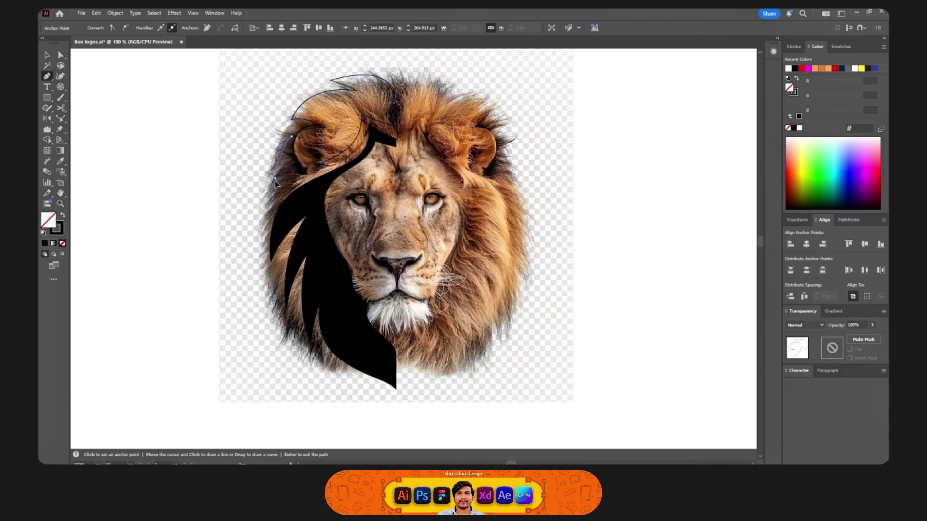
Finish the curved lock outside the left ear, close the upper mane path and swap its stroke for a black fill.
key(ctrl+z)
key(alt)
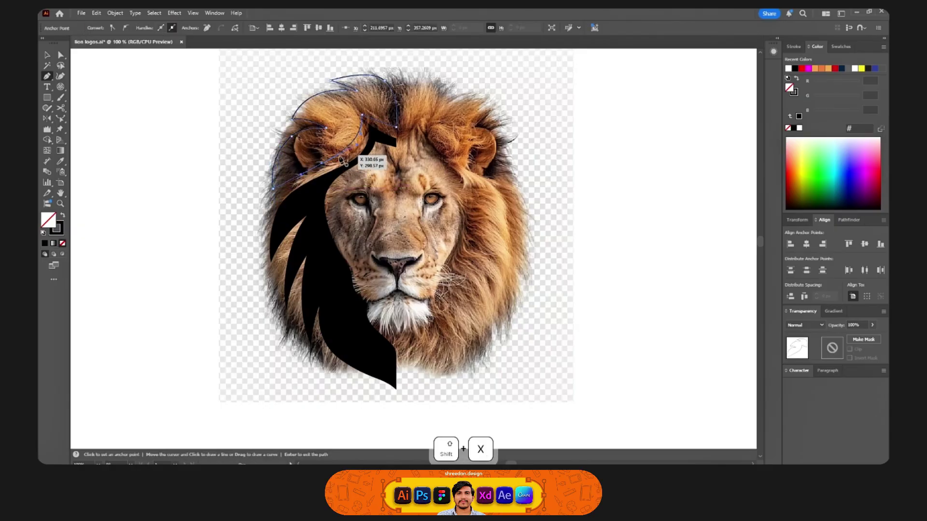
key(shift+x)
key(ctrl+shift+a)
Draw a rounded, black-filled ear shape with the Pen tool inside the left upper mane.
mouse_move(302, 180)
mouse_down()
mouse_move(292, 150)
mouse_move(335, 141)
mouse_up()
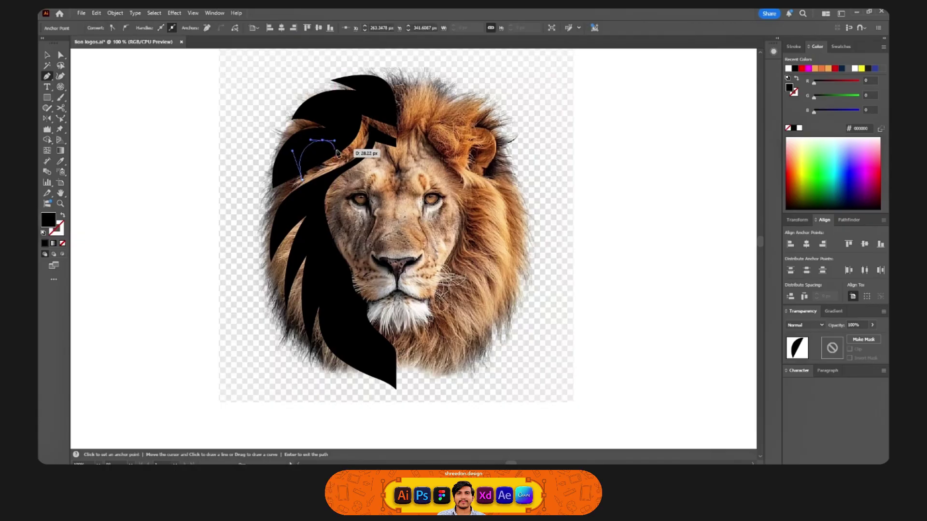
click(344, 156)
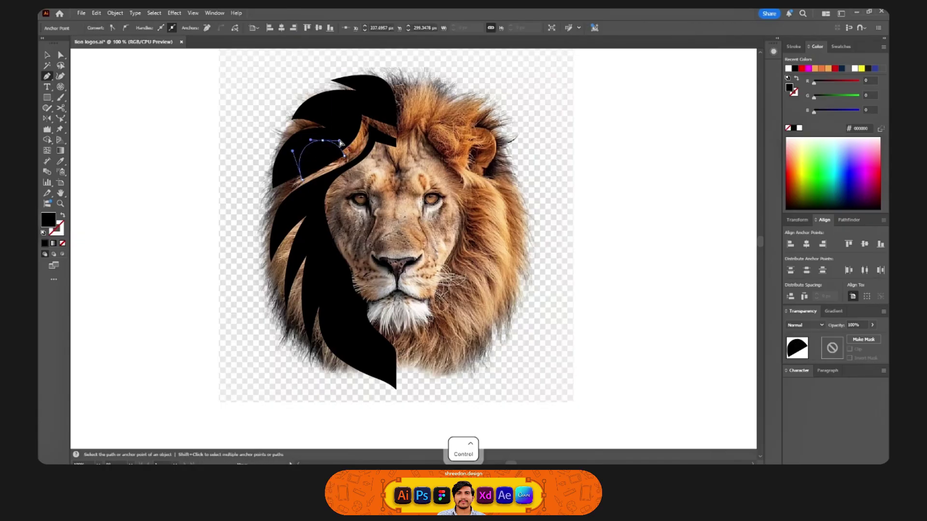
key(ctrl+shift+a)
Select all the left mane and ear shapes and reflect a copy across the face's vertical centre line.
key(a)
key(ctrl+a)
key(o)
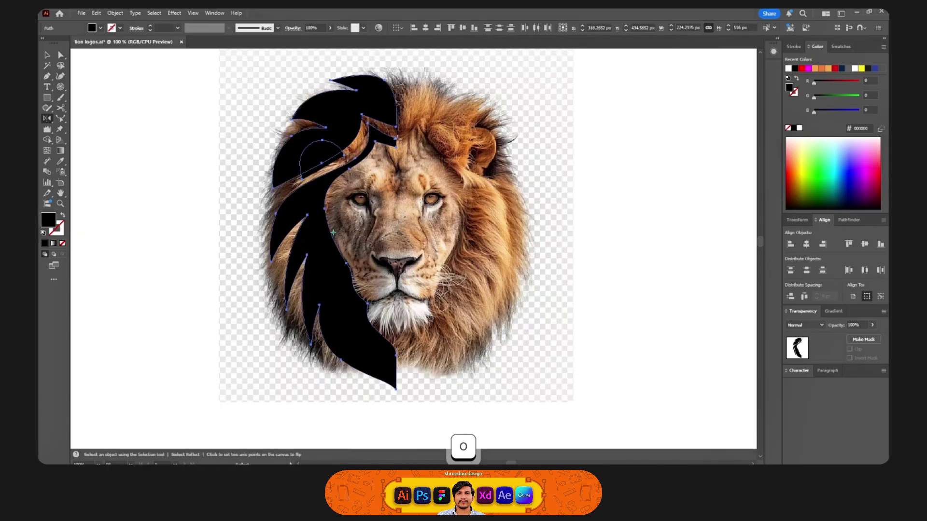
click(396, 139)
alt+shift+click(397, 191)
key(ctrl+shift+a)
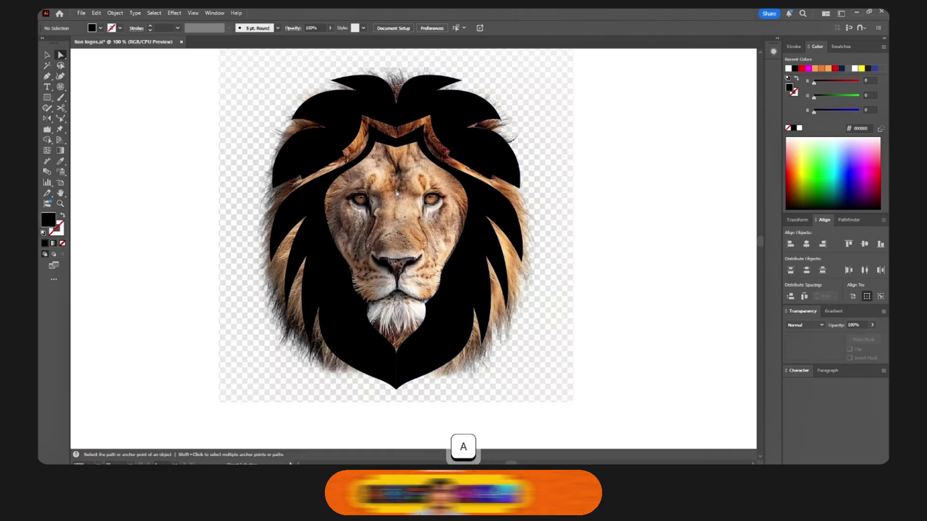
Trace the mouth line with the Pen tool from its left corner to the centre and up to the base of the nose.
key(p)
scroll(376, 304, up, 1)
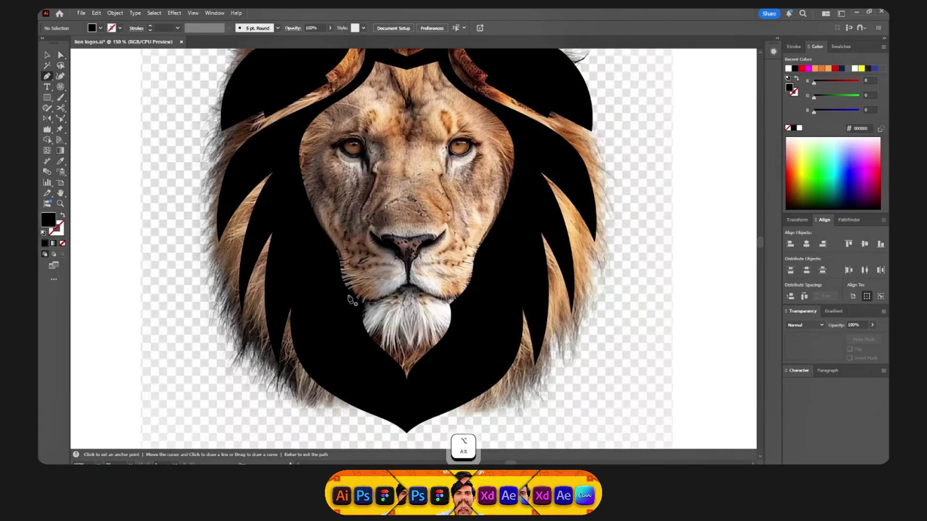
drag(346, 296, 367, 304)
click(406, 284)
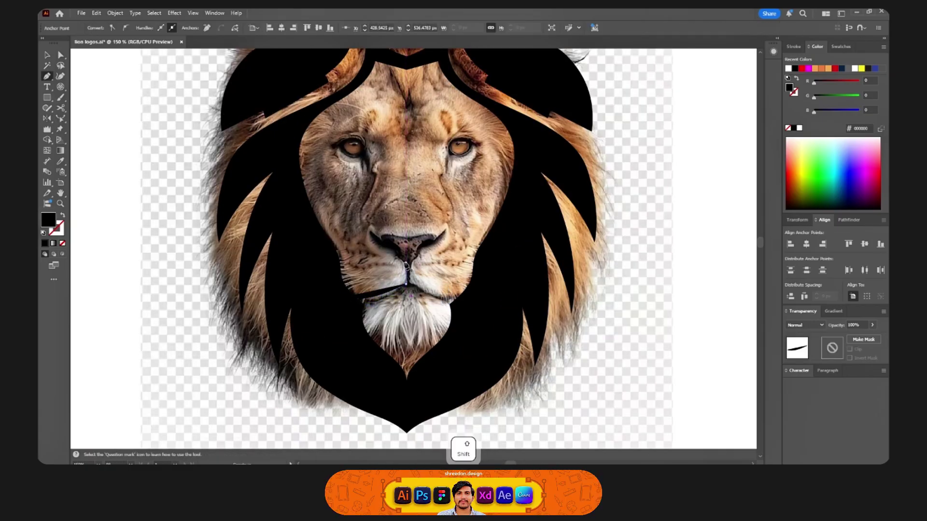
shift+click(406, 264)
Continue the path around the nose's left side and along its top edge to the centre line, then switch it back to black fill.
drag(370, 242, 362, 229)
click(362, 218)
key(shift+x)
key(ctrl+z)
key(ctrl+z)
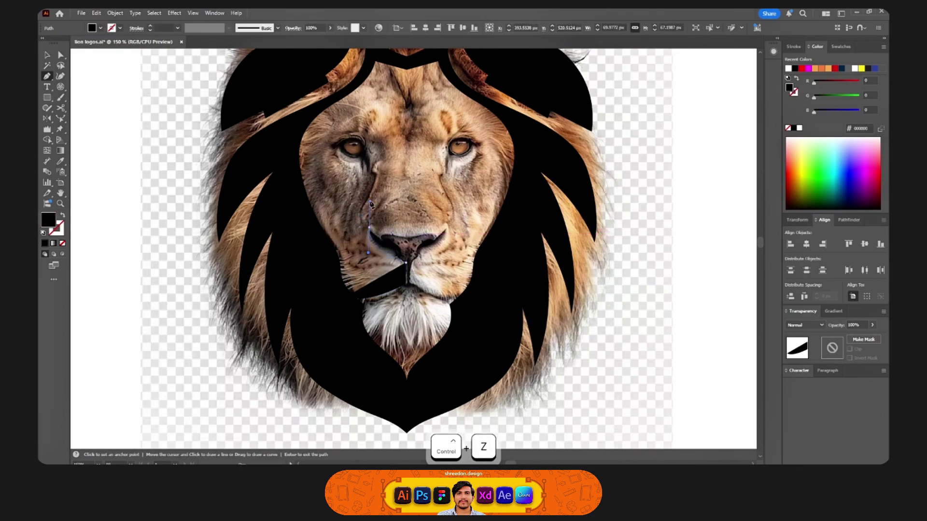
key(shift+x)
drag(369, 226, 393, 243)
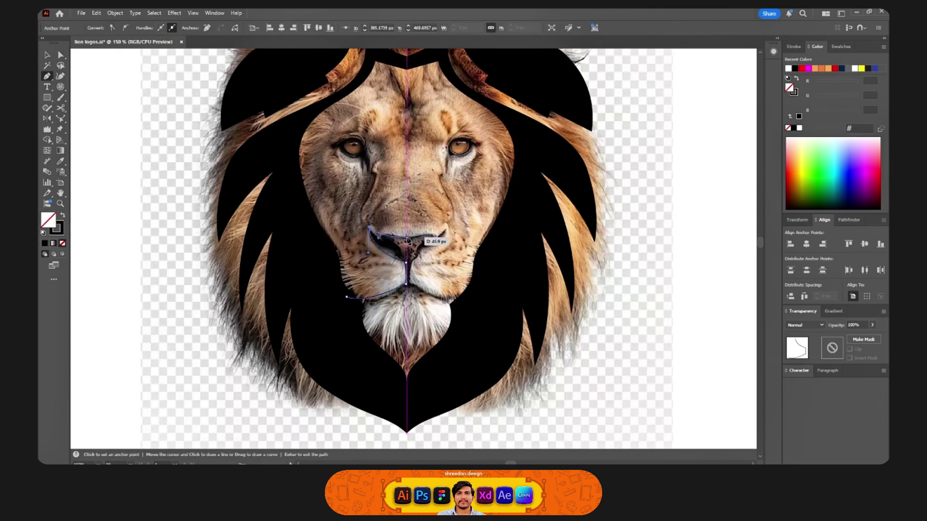
click(408, 237)
key(shift+x)
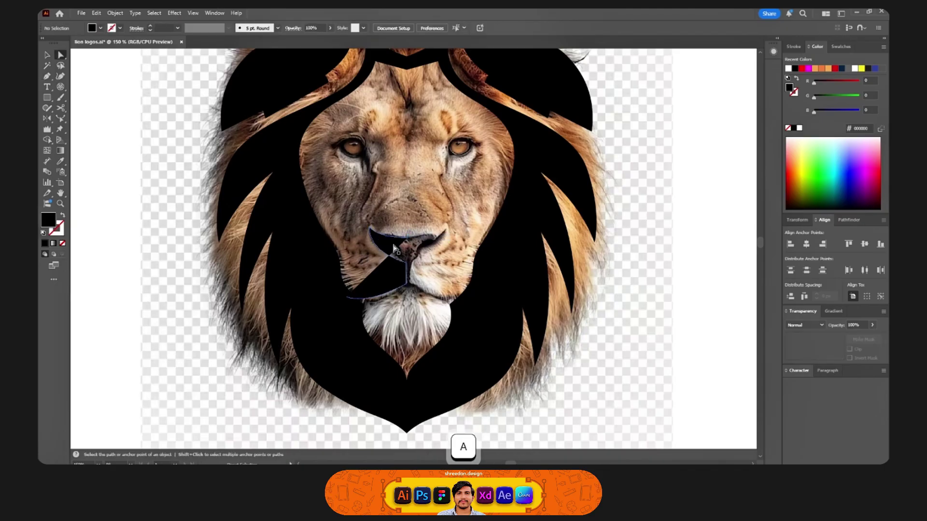
Reflect a copy of the left nose-and-mouth path across the face's vertical centre line.
key(o)
click(408, 237)
drag(408, 244, 409, 283)
key(a)
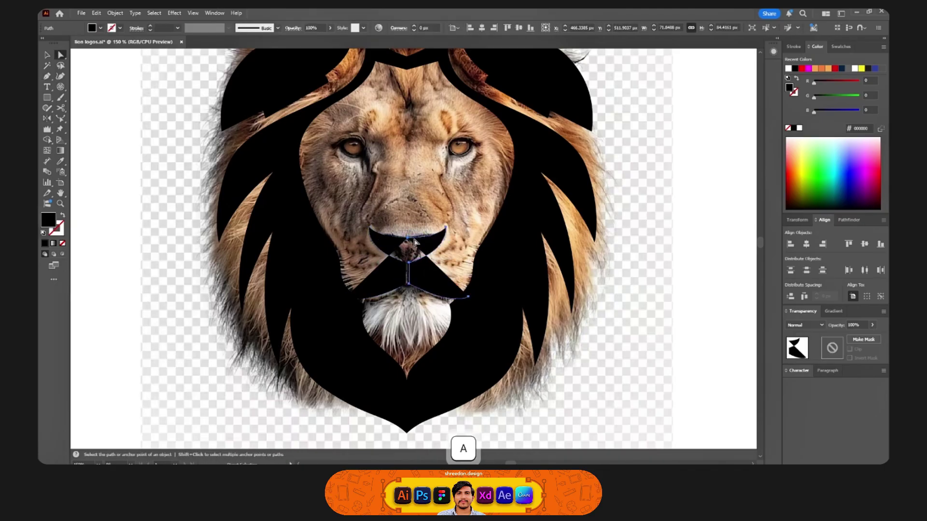
Join the two nose-and-mouth halves at the top of the nose and swap their fill for a black stroke.
drag(397, 228, 420, 248)
key(ctrl+j)
click(426, 269)
click(419, 252)
key(shift+x)
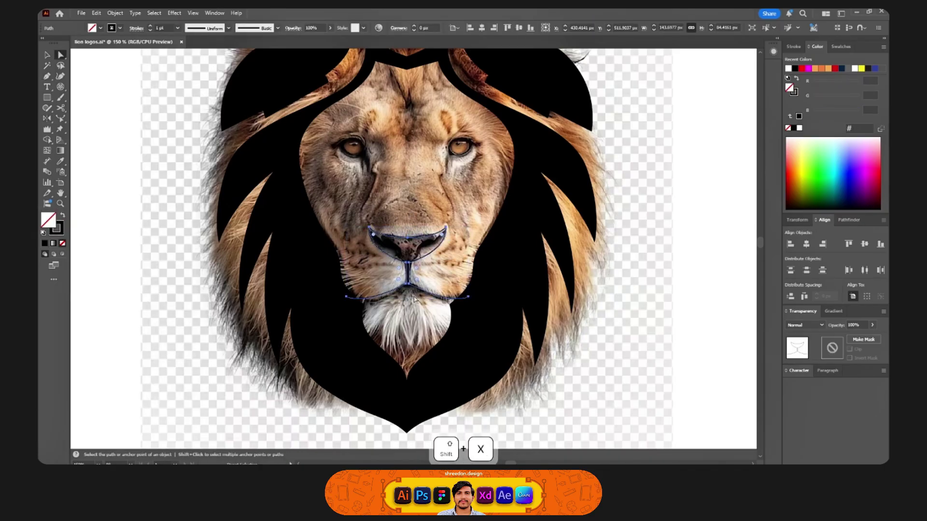
Trace the lower lip from the left mouth corner through the centre to the right corner, close the shape and fill it black.
key(o)
click(347, 297)
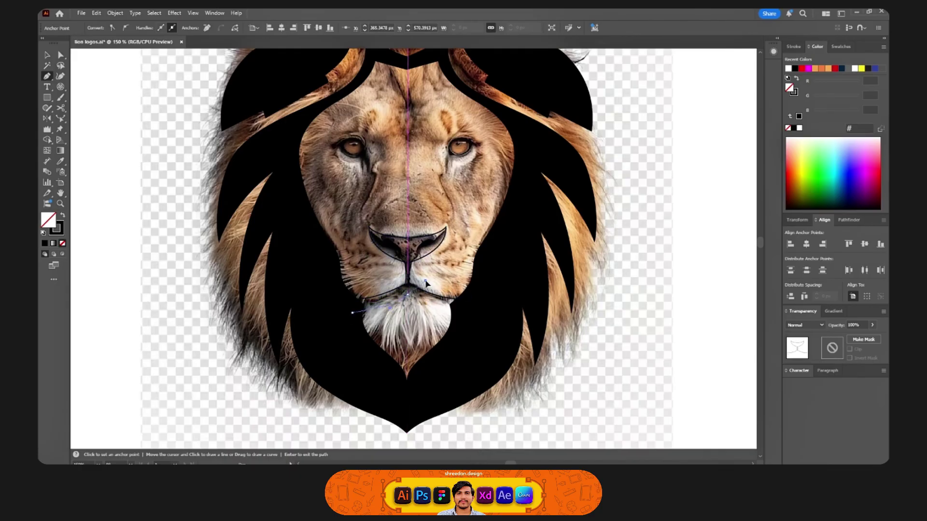
drag(426, 281, 428, 279)
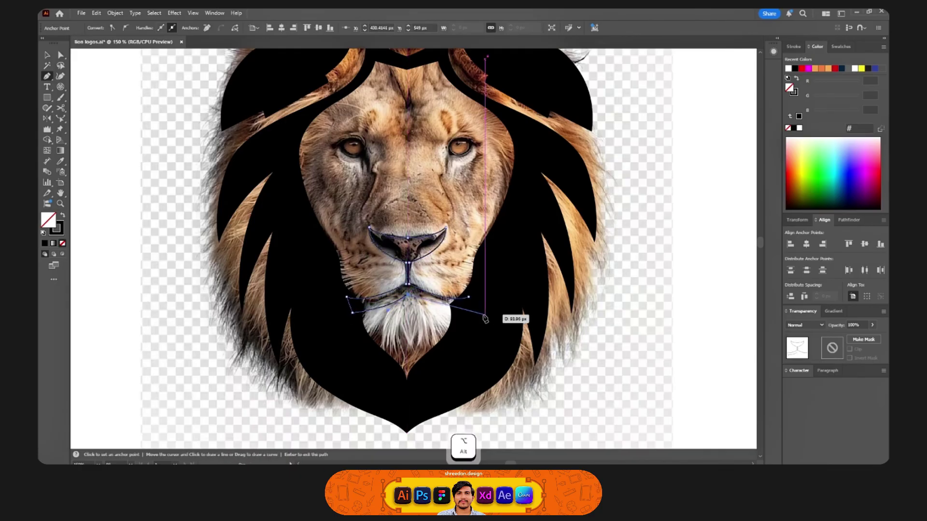
mouse_move(484, 317)
mouse_down()
mouse_move(472, 312)
mouse_move(496, 303)
mouse_up()
click(468, 289)
key(x)
key(shift+x)
key(ctrl+shift+a)
key(a)
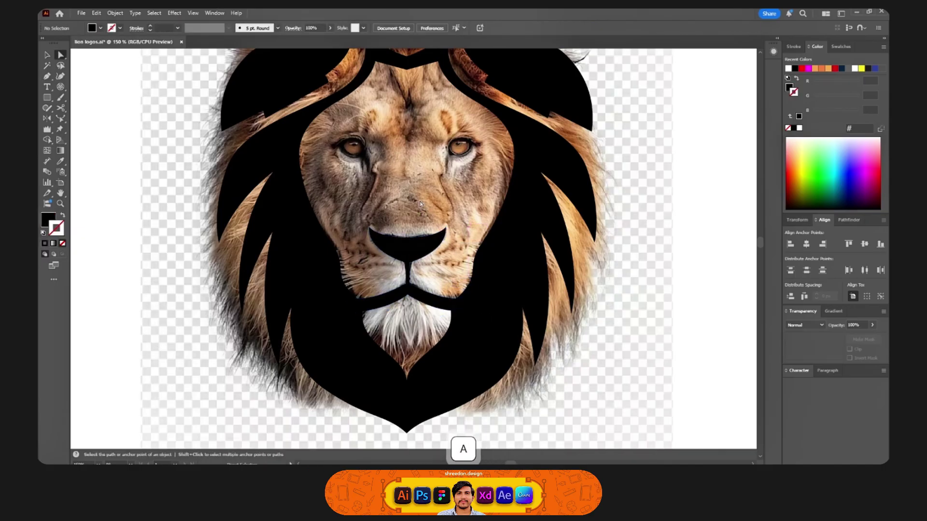
Start a stroke-only Pen path beside the left of the nose, running up the bridge towards the inner eye corner.
mouse_move(405, 215)
mouse_down()
mouse_move(406, 266)
mouse_move(358, 254)
mouse_move(376, 203)
mouse_up()
key(p)
key(shift+x)
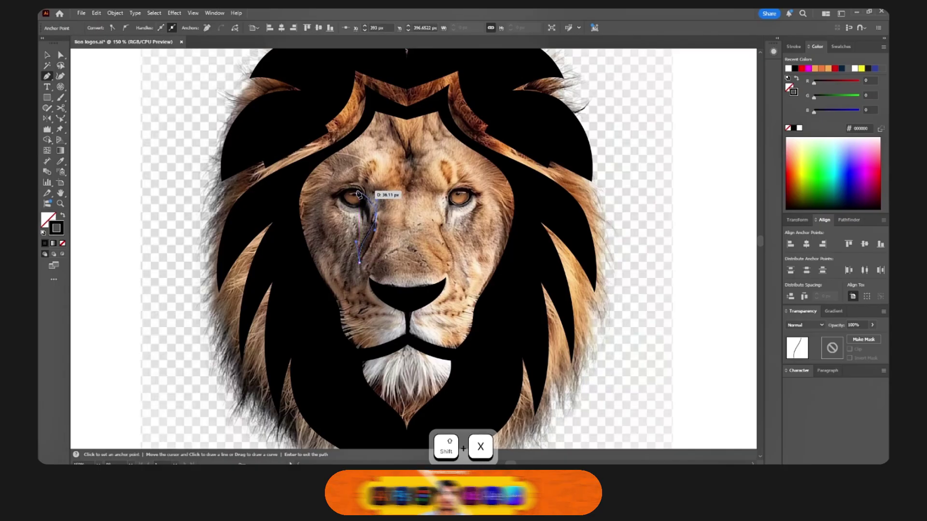
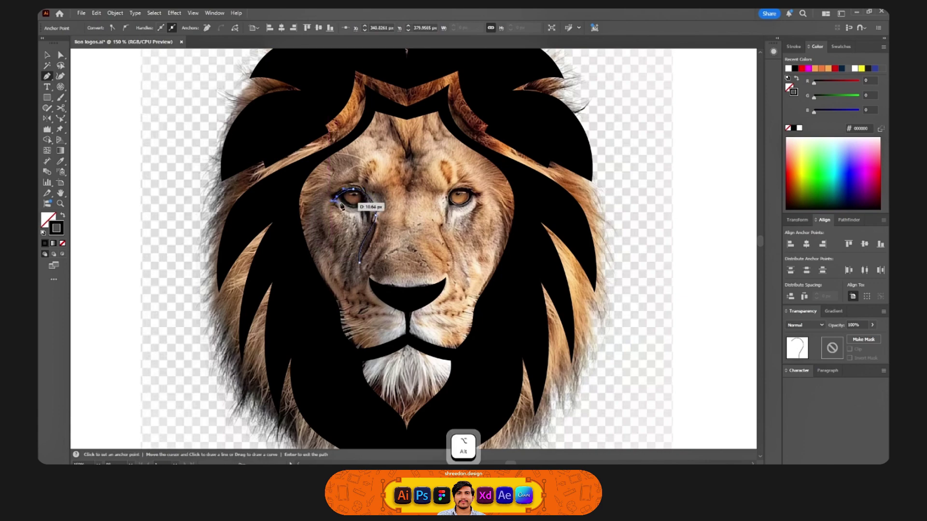
Trace the left eye and its curved tear line down beside the nose, close the path and fill it black.
key(ctrl+z)
scroll(342, 206, up, 3)
click(328, 196)
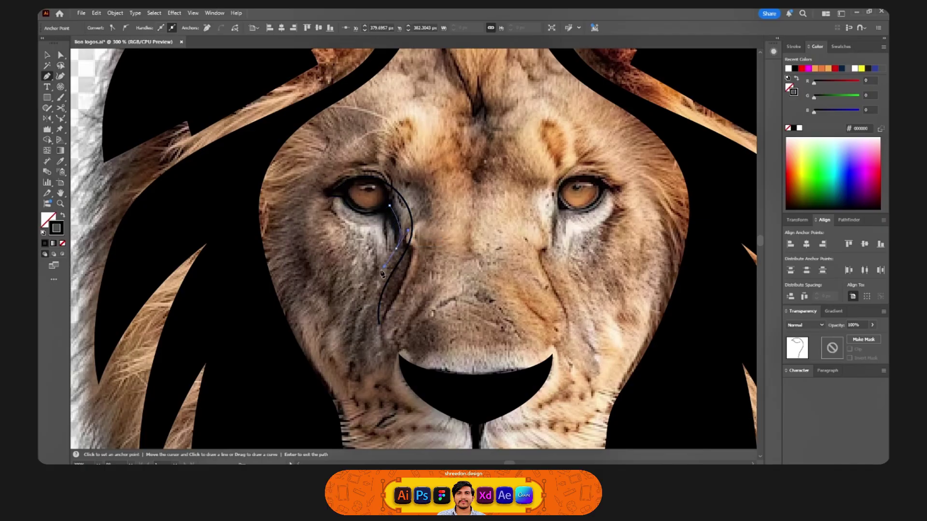
key(alt)
drag(400, 358, 399, 356)
key(shift+x)
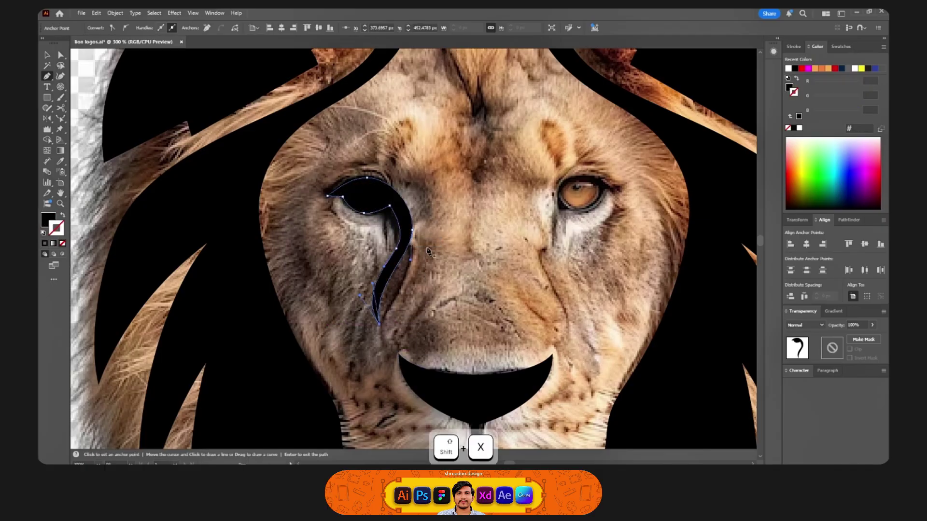
Reflect a copy of the black left eye shape across the face's vertical centre line.
key(ctrl+shift+a)
scroll(417, 217, down, 2)
key(a)
click(410, 225)
key(o)
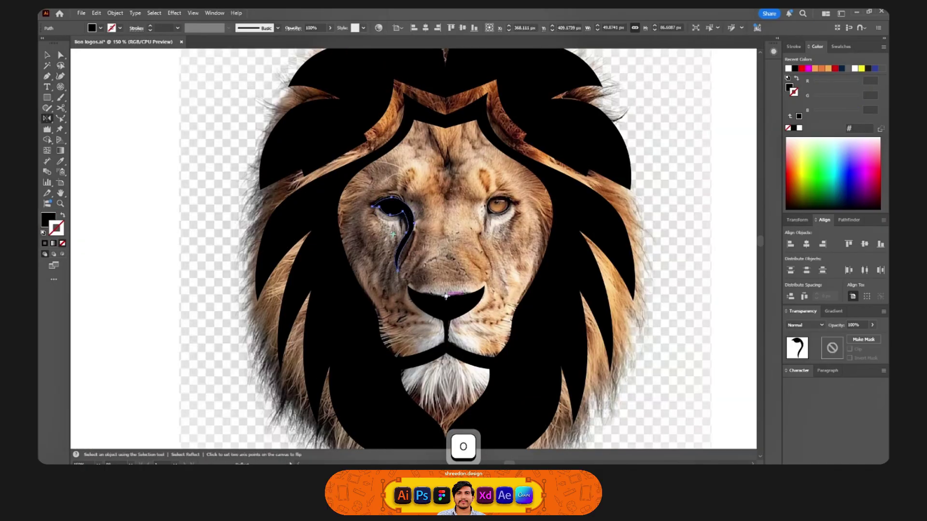
click(446, 295)
alt+shift+click(446, 315)
key(ctrl+shift+a)
key(p)
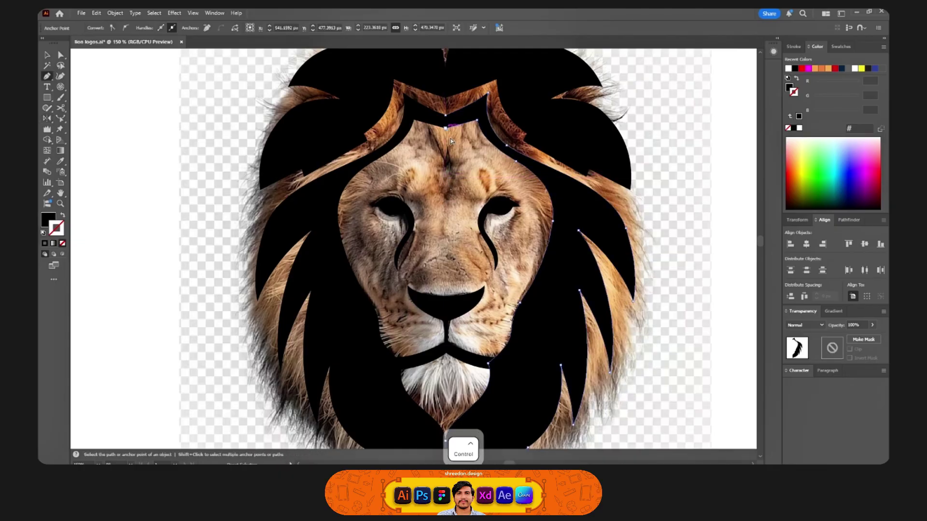
scroll(450, 138, down, 2)
key(v)
drag(332, 82, 564, 318)
click(547, 221)
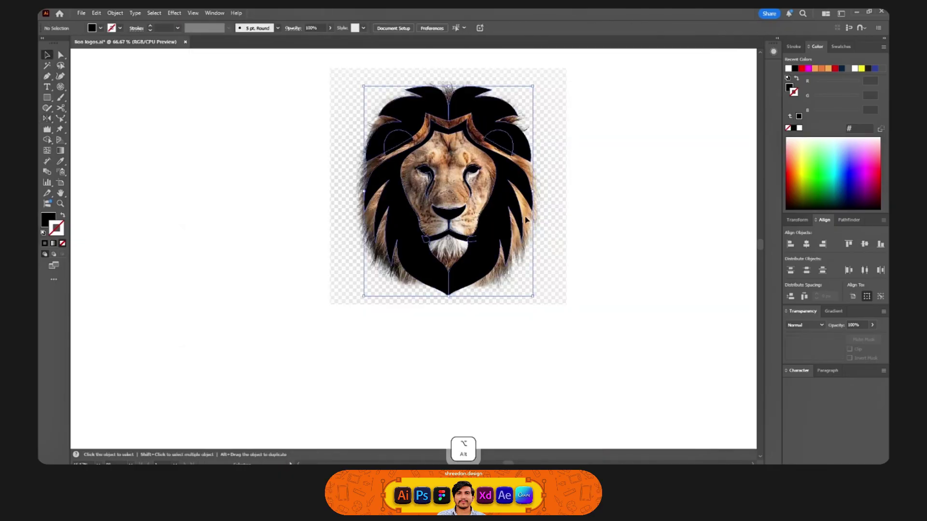
Adjust the anchor points and curve handles along the outer locks of the right lower mane.
scroll(523, 218, up, 1)
key(a)
drag(481, 198, 511, 204)
click(574, 206)
drag(533, 158, 541, 160)
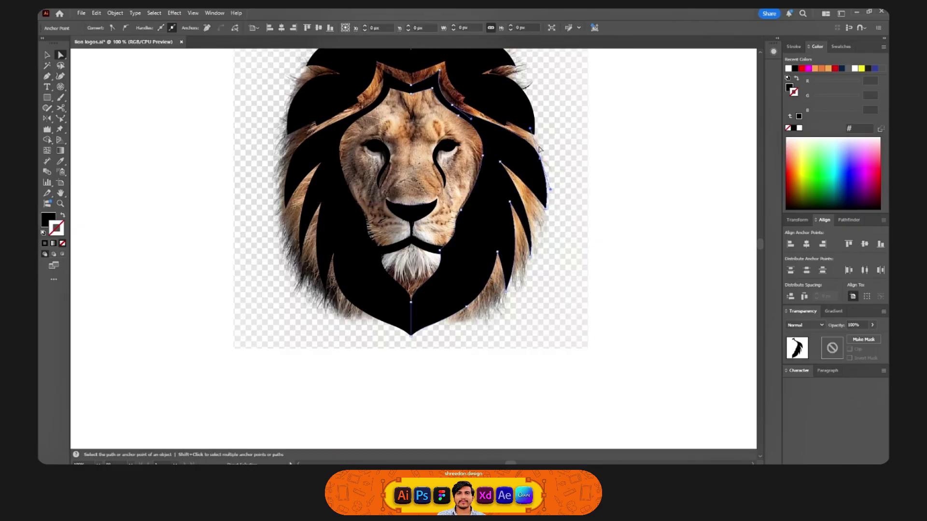
click(525, 187)
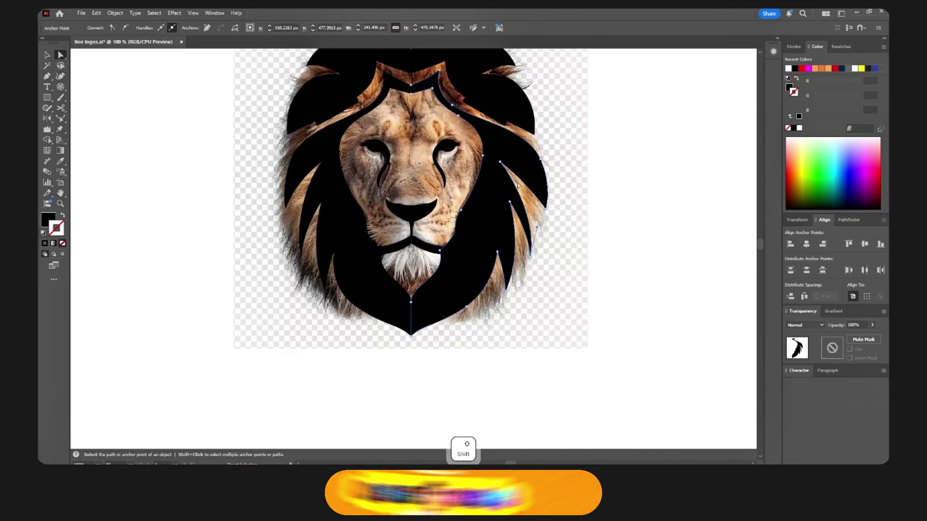
click(529, 247)
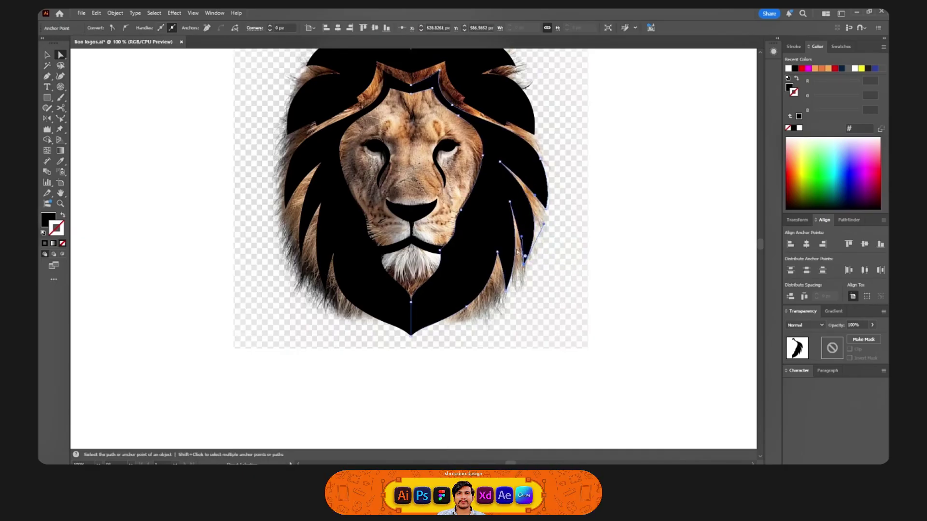
Remove the left lower mane half and replace it with a reflected copy of the reshaped right half.
key(ctrl+shift+a)
click(383, 290)
key(ctrl+x)
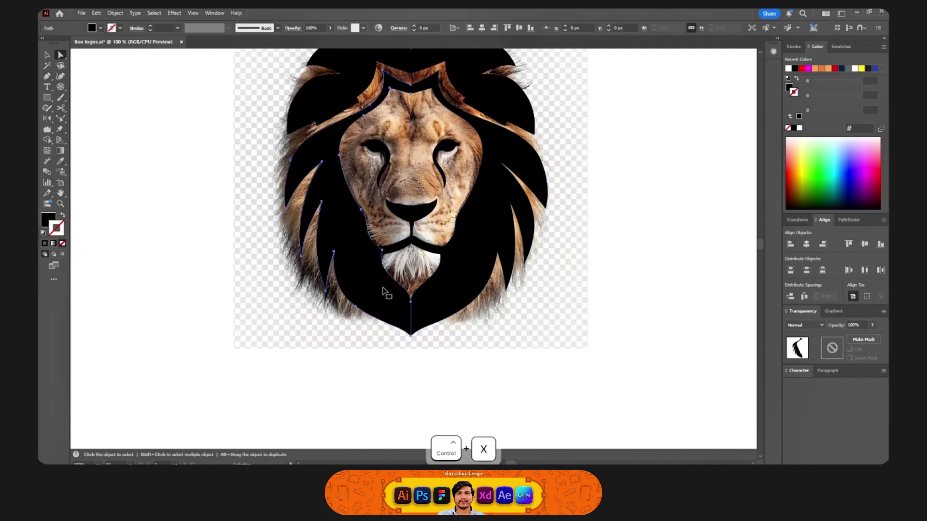
click(482, 203)
key(i)
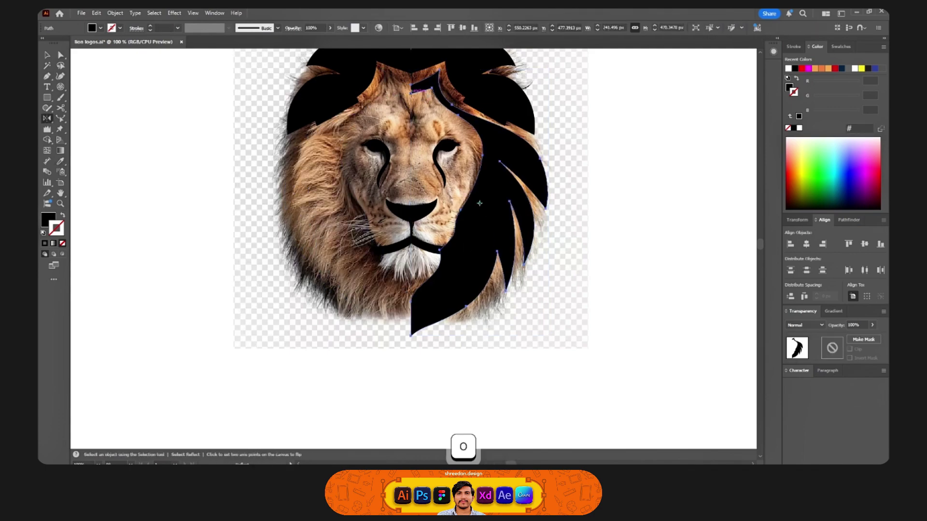
click(411, 94)
alt+shift+click(410, 300)
key(ctrl+shift+a)
Move the traced lion artwork off the photo into the empty area below it.
scroll(435, 245, down, 2)
key(v)
drag(503, 303, 342, 86)
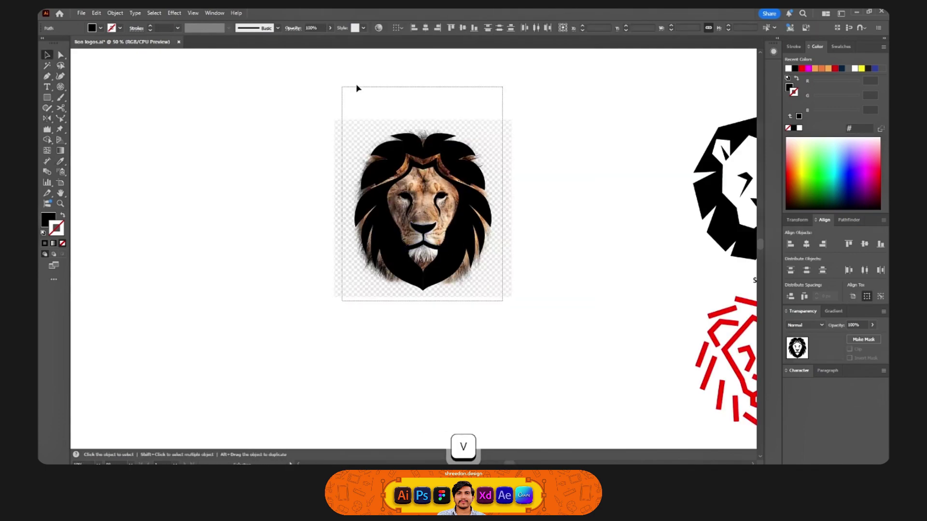
drag(468, 211, 609, 211)
drag(607, 228, 497, 351)
click(562, 326)
drag(562, 324, 563, 250)
drag(546, 355, 371, 202)
click(379, 200)
Select both ear shapes with the upper mane halves and try to cut the ears out with Shape Builder.
scroll(409, 199, up, 1)
key(a)
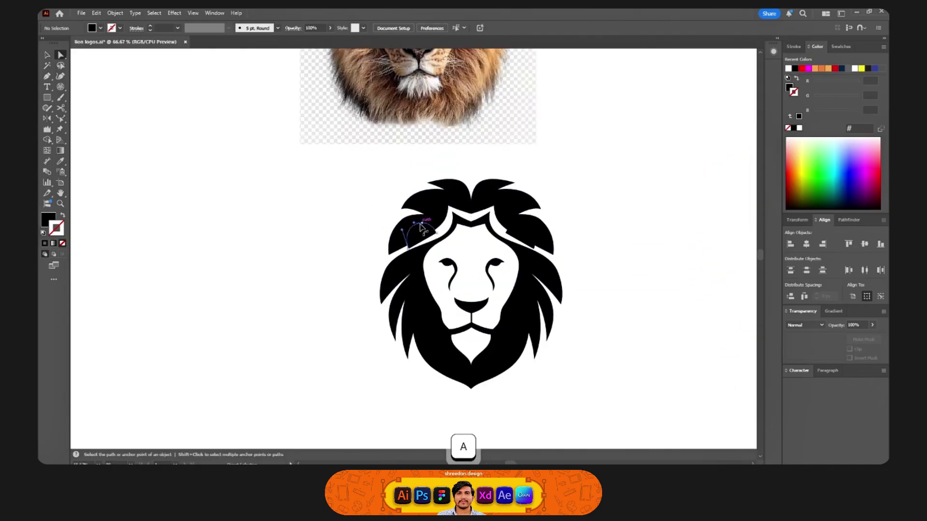
click(418, 224)
shift+click(522, 236)
click(426, 235)
shift+click(520, 235)
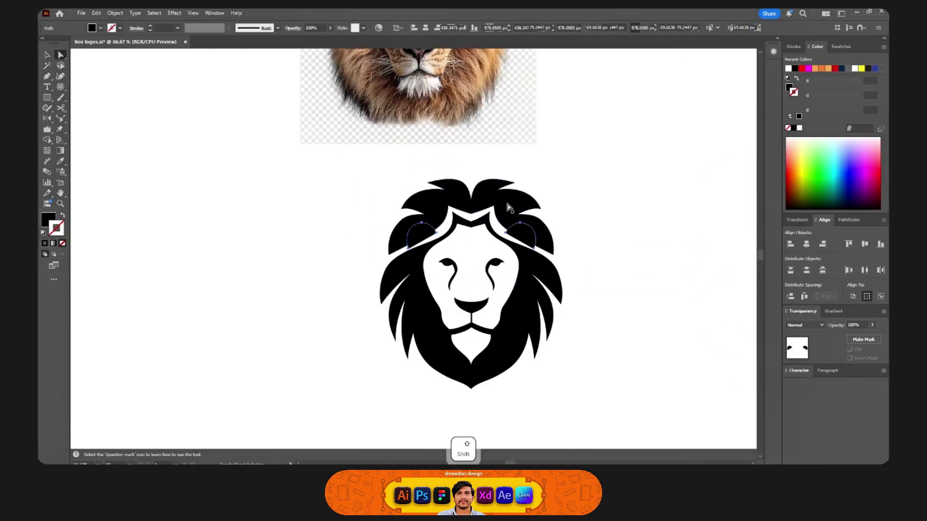
shift+click(512, 208)
key(shift+m)
ctrl+shift+click(442, 207)
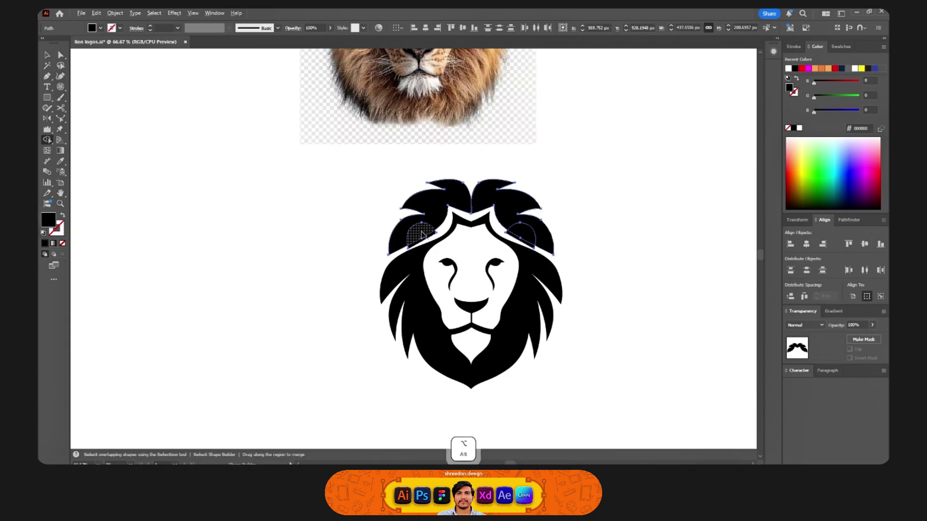
Subtract both ear shapes from the upper mane with Shape Builder while the whole lion is selected, and deselect it.
key(ctrl+z)
key(ctrl+shift+z)
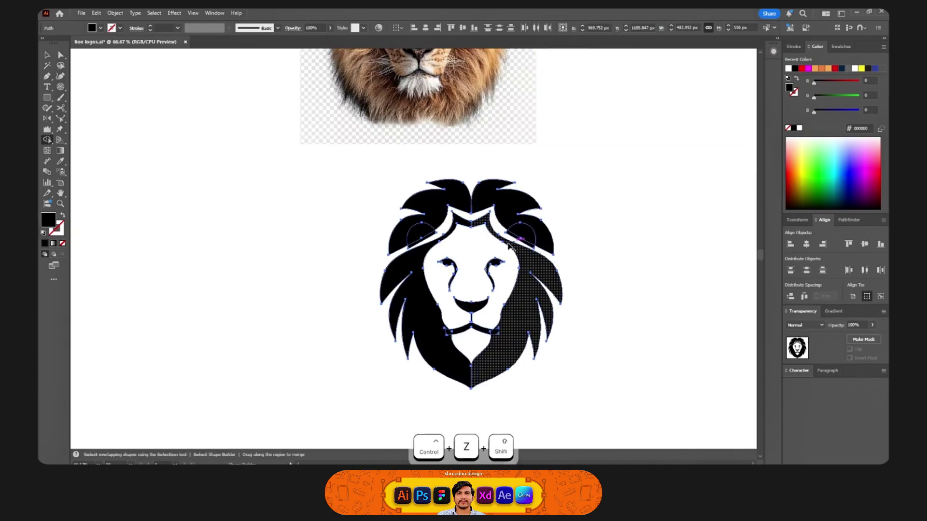
right_click(44, 143)
click(83, 141)
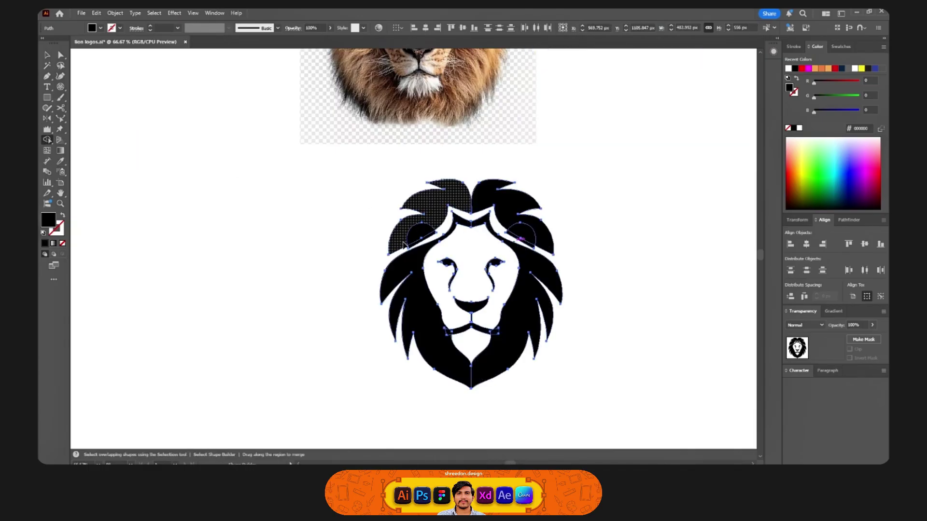
drag(421, 235, 430, 256)
key(ctrl+z)
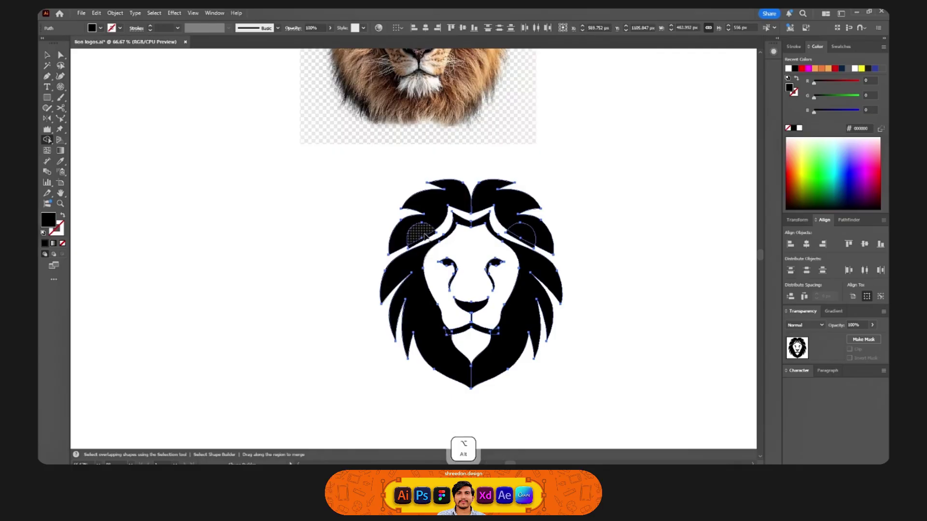
key(ctrl+minus)
key(ctrl+minus)
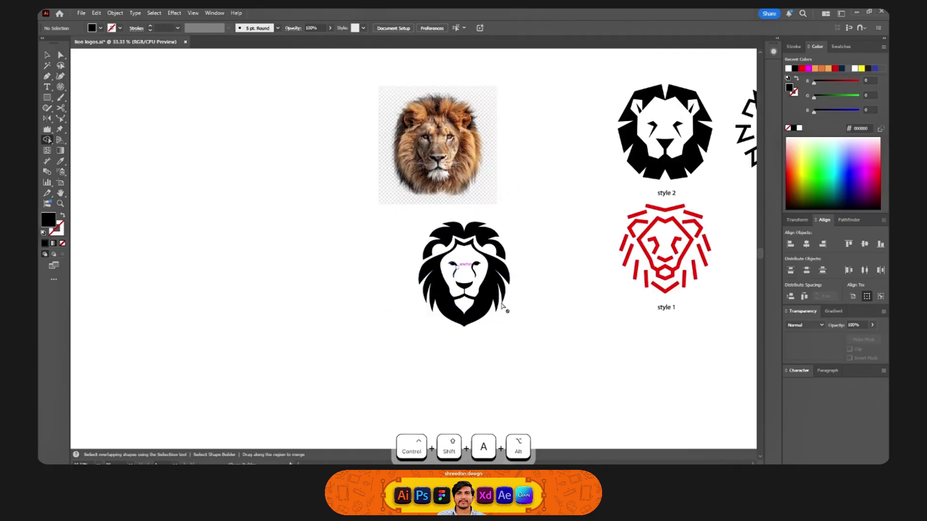
Merge the lower mane halves with the mouth line, and the two upper mane halves with each other, using Shape Builder.
key(v)
click(474, 325)
scroll(474, 325, up, 2)
key(a)
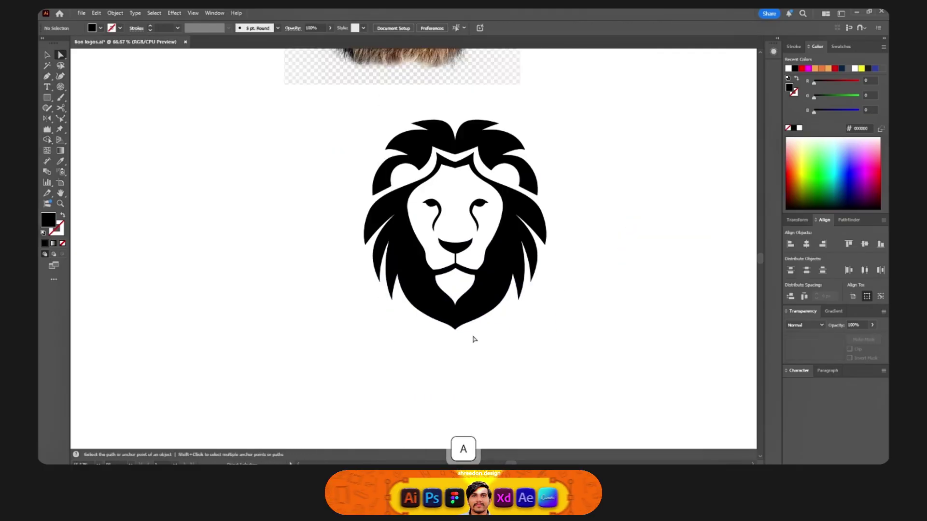
drag(573, 346, 336, 122)
key(shift+m)
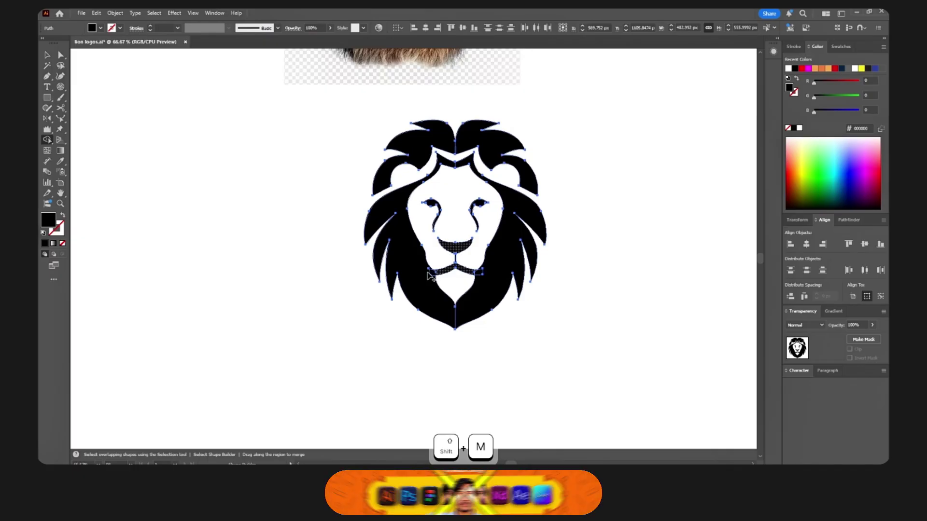
scroll(473, 277, up, 1)
alt+click(474, 277)
key(ctrl+z)
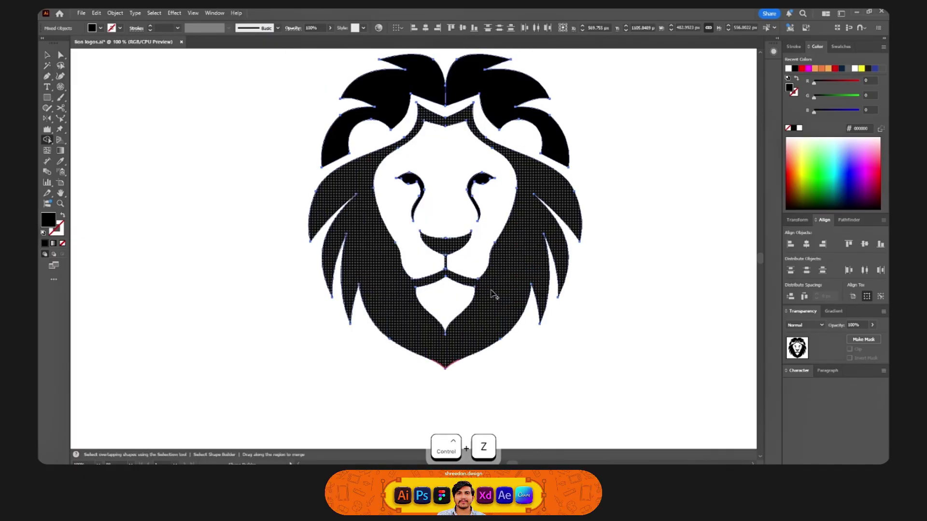
key(ctrl+z)
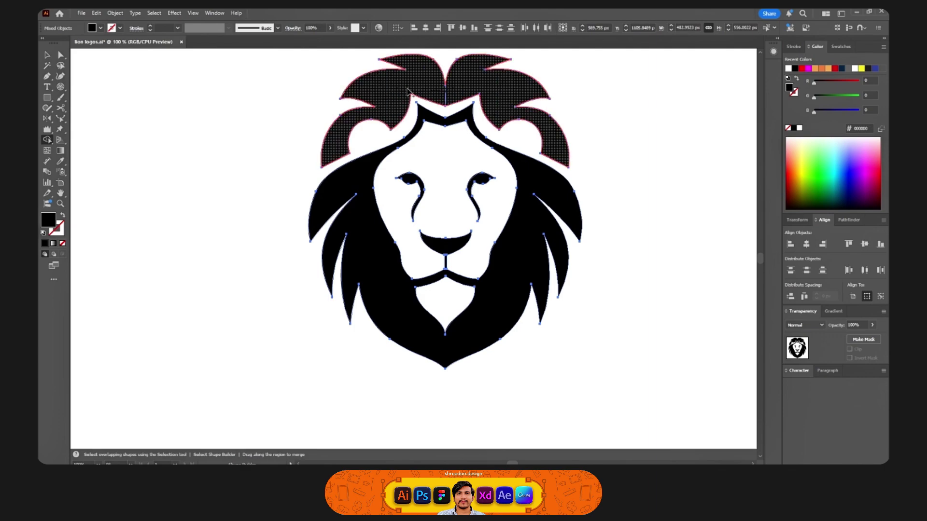
Move the finished filled-mane lion beside the style 1 logo, below style 3.
key(ctrl+shift+a)
alt+scroll(409, 153, down, 3)
key(v)
drag(458, 244, 352, 112)
drag(435, 187, 613, 261)
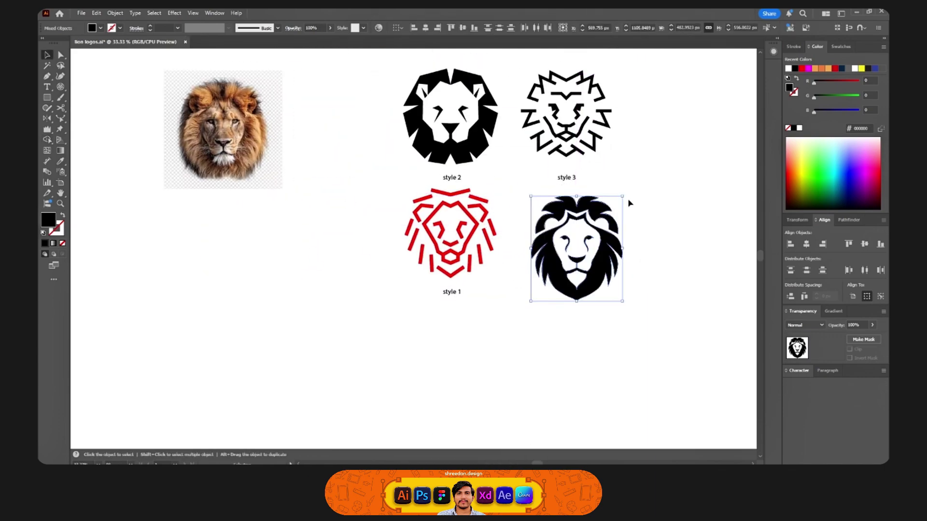
Duplicate the style 3 label below the new lion and change its text to "style 4".
drag(583, 182, 575, 317)
double_click(574, 311)
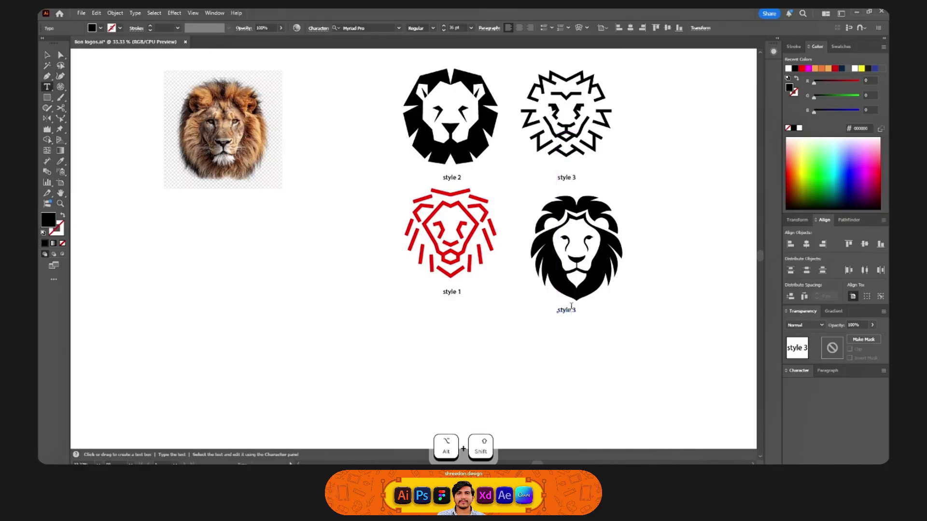
text(4)
key(Escape)
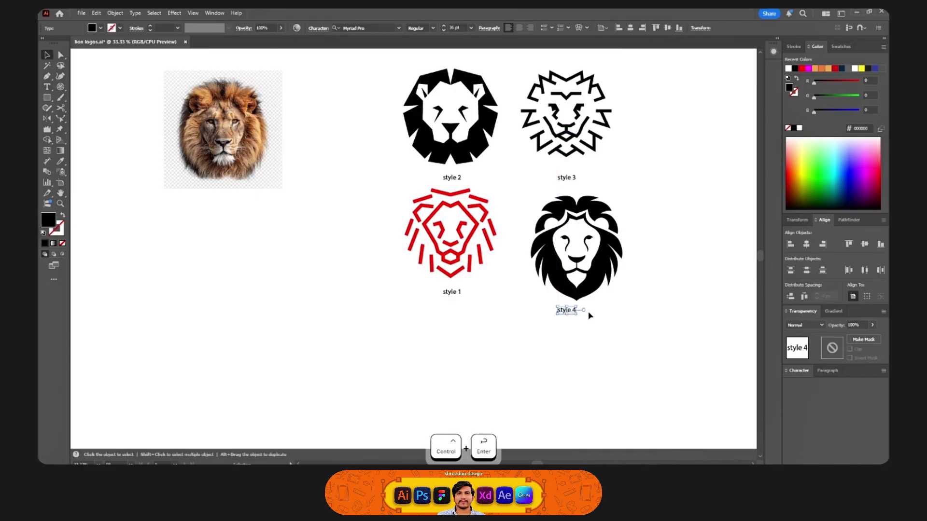
Undo the accidental shift of the style 4 lion and group all its shapes.
key(v)
click(601, 270)
drag(601, 270, 595, 258)
key(ctrl+z)
drag(658, 286, 532, 197)
key(ctrl+g)
Move the style 1 logo and its label down in line with style 4, and set the logo's strokes to black.
click(475, 228)
drag(500, 316, 403, 188)
drag(467, 191, 469, 209)
click(509, 203)
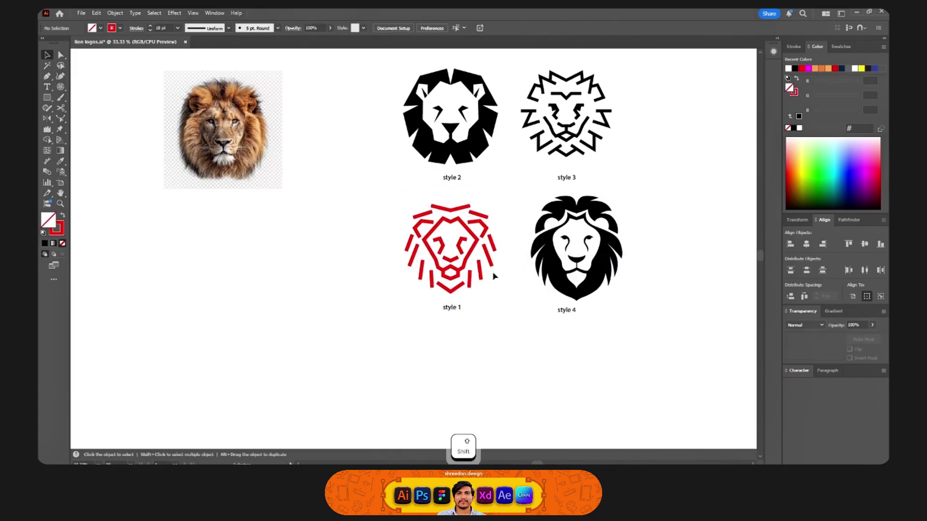
drag(508, 285, 408, 206)
click(648, 176)
Draw a stroke-only black hexagon around the lion's head in the photo and fit it over the mane.
key(space)
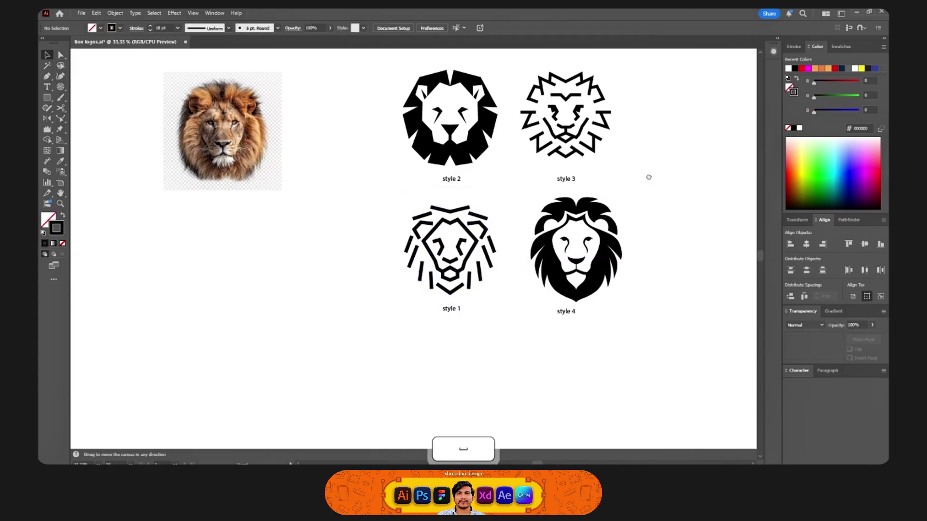
drag(649, 176, 633, 182)
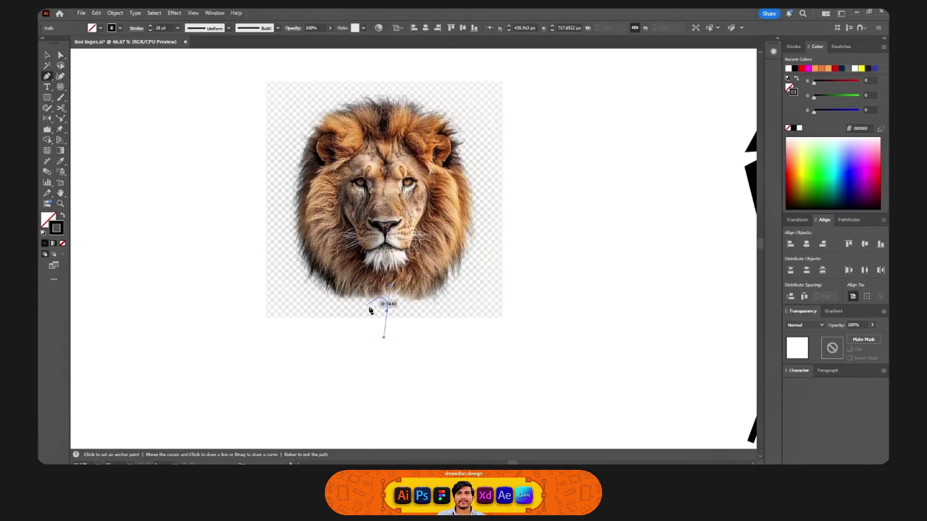
key(ctrl+z)
drag(50, 98, 90, 129)
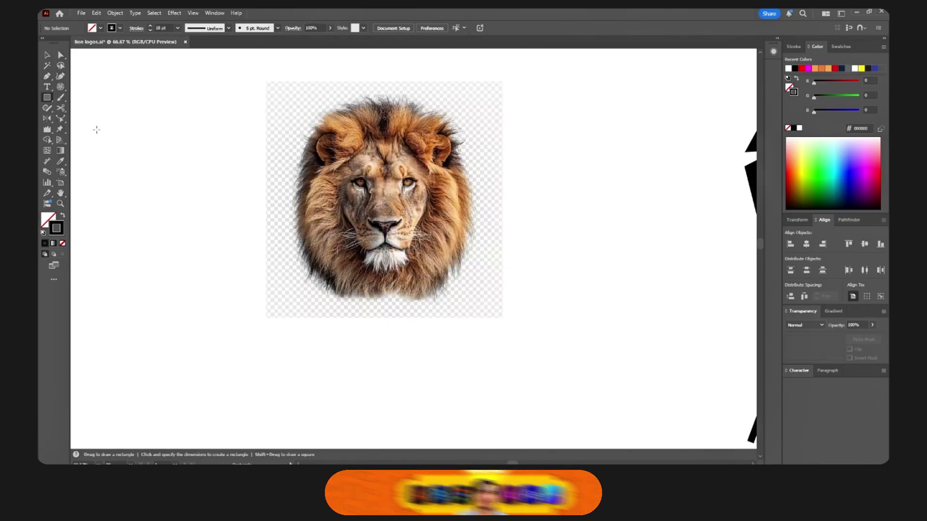
drag(386, 196, 491, 235)
key(v)
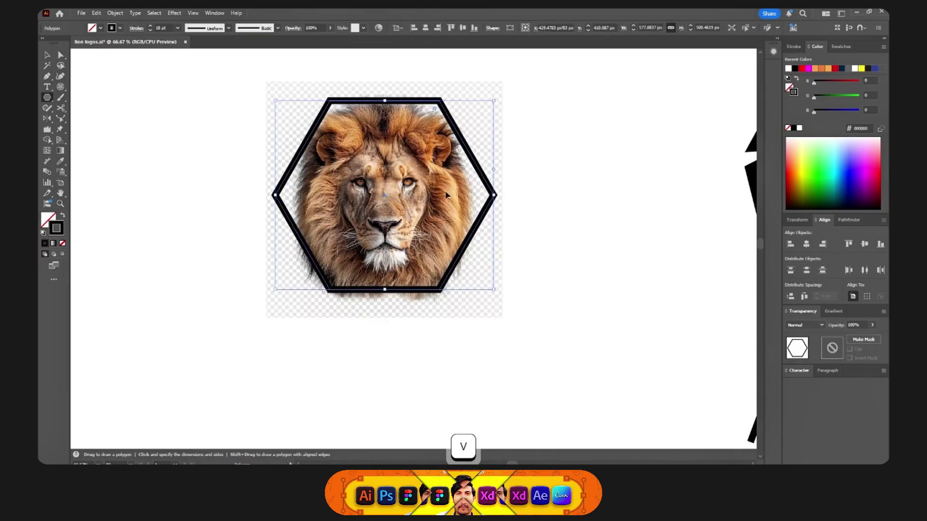
drag(478, 178, 474, 182)
click(534, 130)
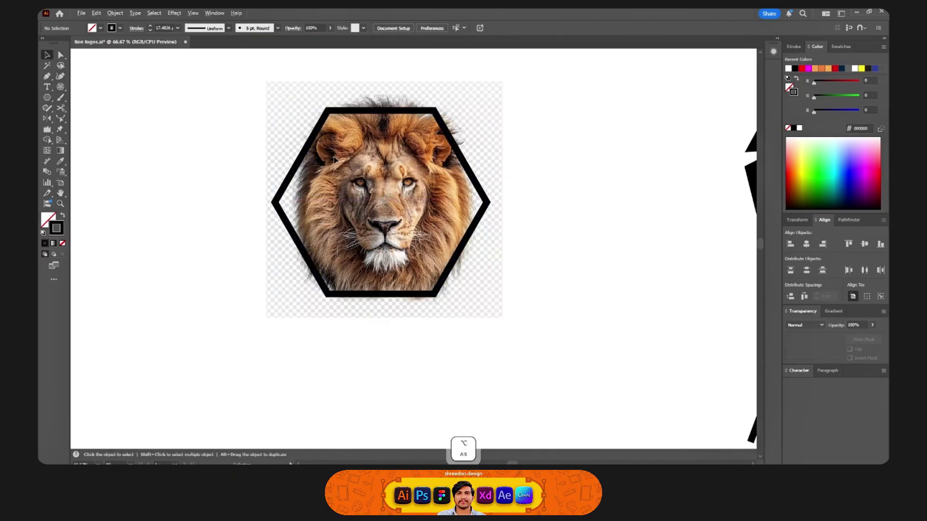
Trace the left half of the face with straight Pen segments from the forehead centre past the temple and jaw to the mouth centre.
key(ctrl+plus)
key(p)
click(434, 145)
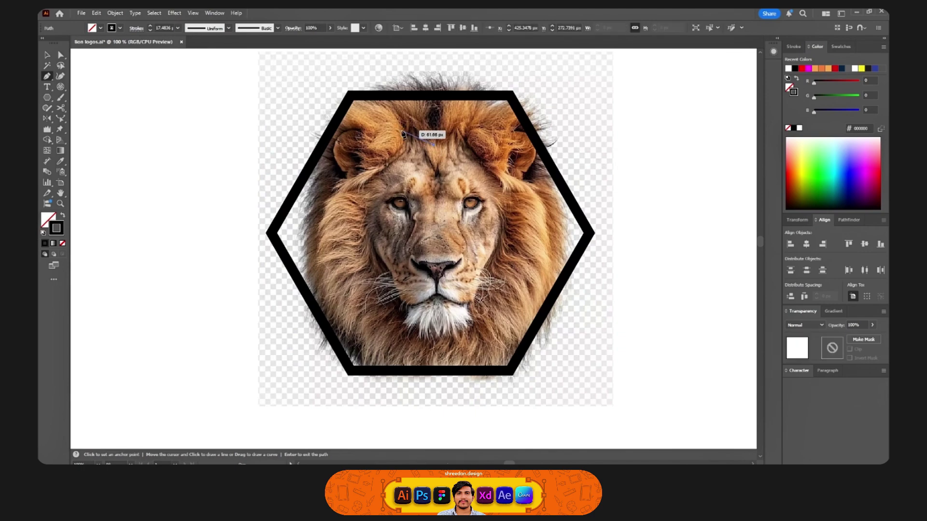
click(403, 130)
click(358, 199)
click(399, 304)
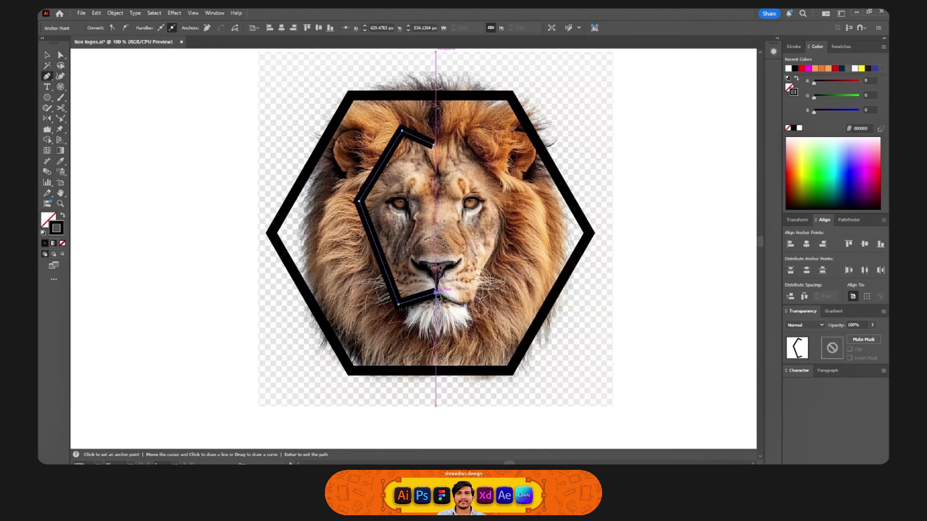
key(Return)
Reflect a copy of the left face outline across the vertical centre line and select both halves.
key(o)
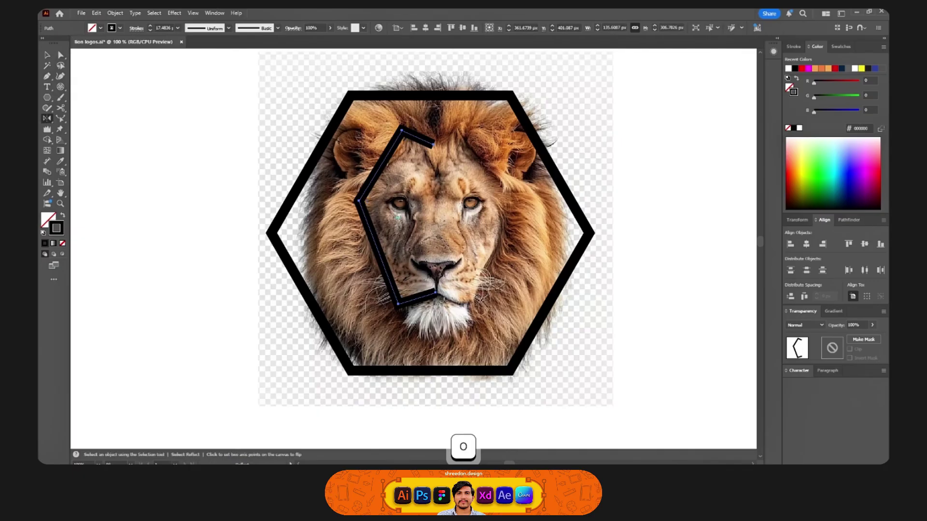
click(435, 292)
alt+shift+click(435, 146)
key(a)
drag(416, 118, 455, 311)
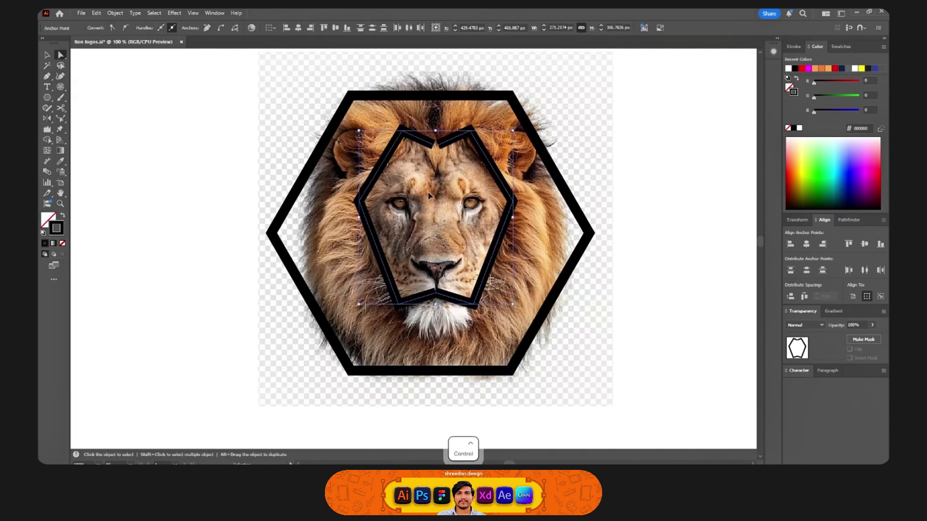
Join the face outline's halves into one path and draw a Pen line from the mouth centre up to the left nostril.
key(ctrl+j)
click(441, 188)
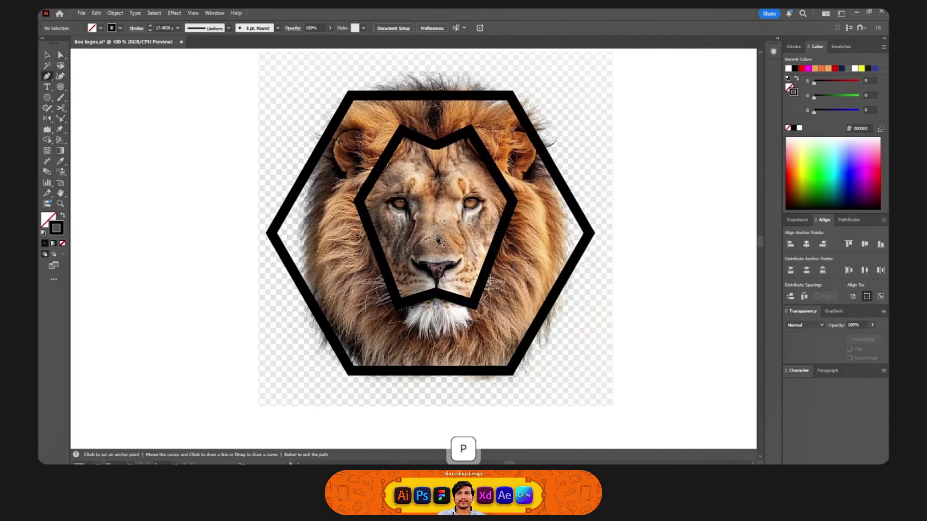
click(436, 292)
click(436, 279)
key(ctrl+equal)
key(ctrl+equal)
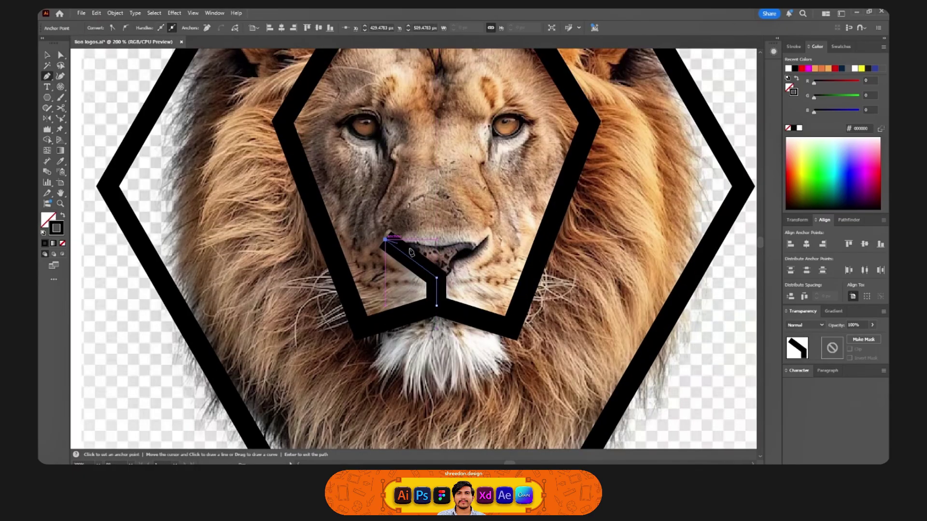
key(ctrl+shift+a)
Reflect a copy of the left nose line across the vertical centre line to complete the Y-shaped nose.
key(v)
click(441, 283)
key(o)
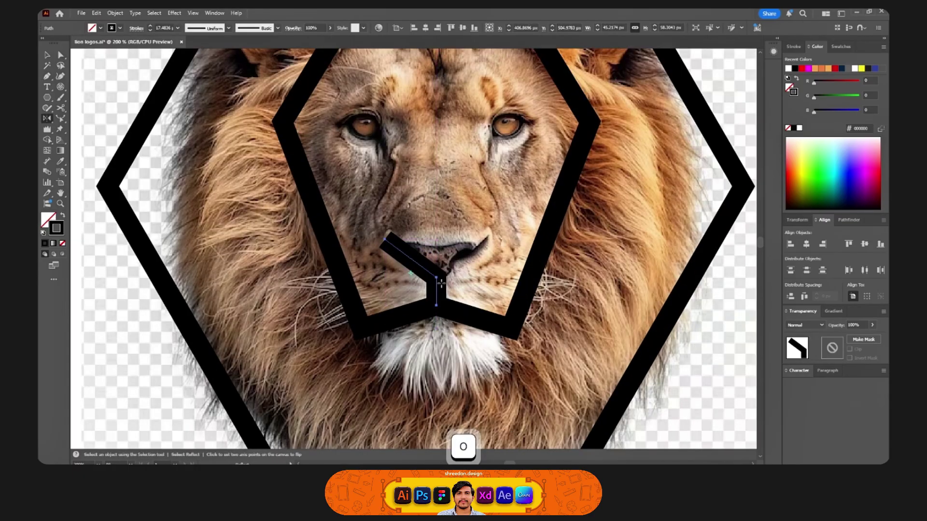
click(436, 277)
alt+shift+click(441, 296)
key(a)
click(441, 220)
scroll(442, 220, down, 2)
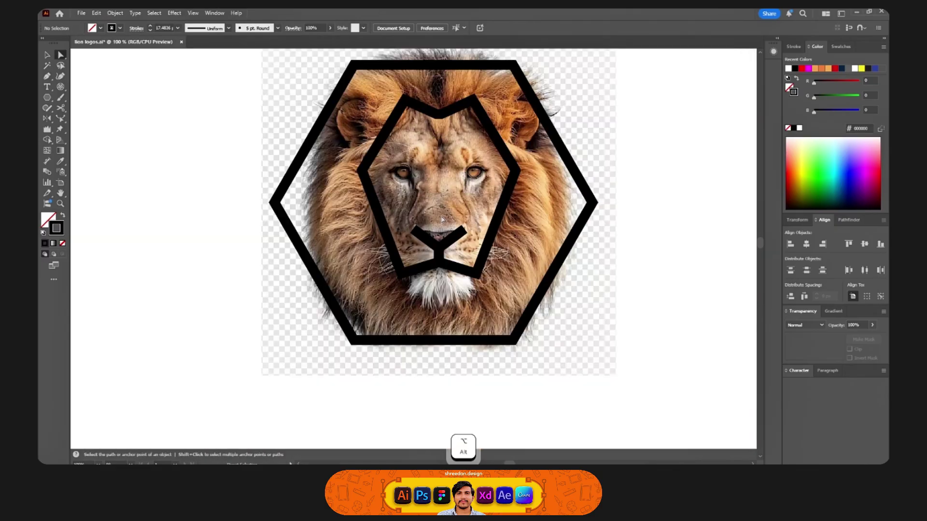
click(287, 254)
click(351, 228)
key(ctrl+z)
key(ctrl+z)
scroll(384, 251, down, 1)
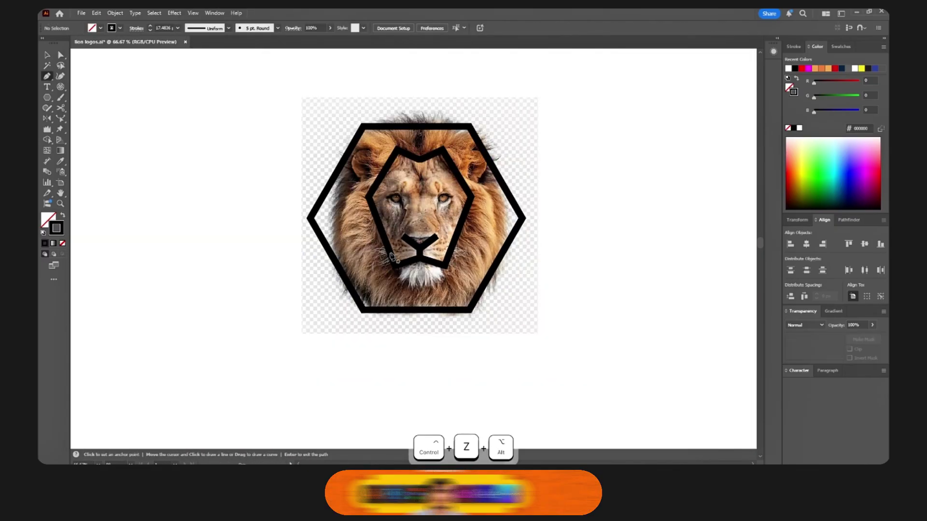
key(v)
drag(329, 324, 464, 82)
scroll(467, 181, down, 1)
scroll(468, 180, down, 1)
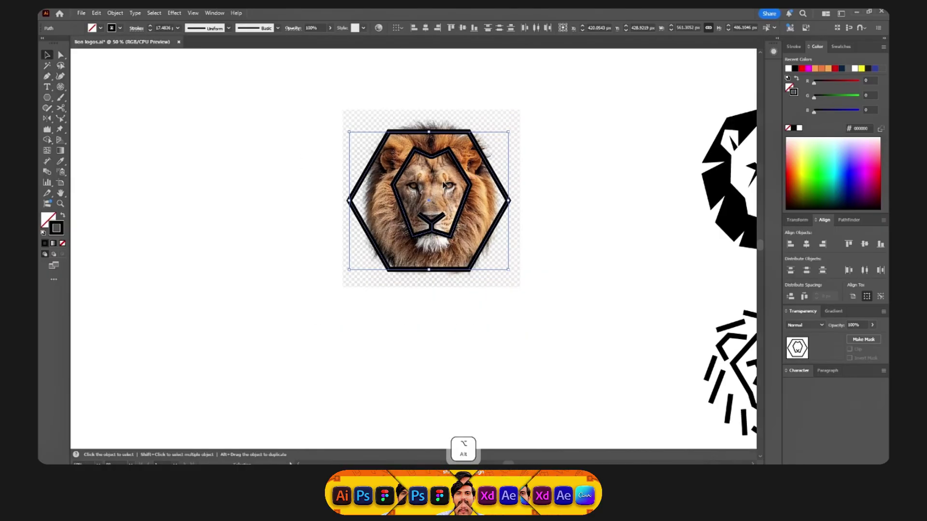
scroll(412, 187, up, 3)
key(ctrl+shift+a)
Draw the left eye as a closed angular Pen shape over the photo and give it a black fill without stroke.
key(p)
click(396, 184)
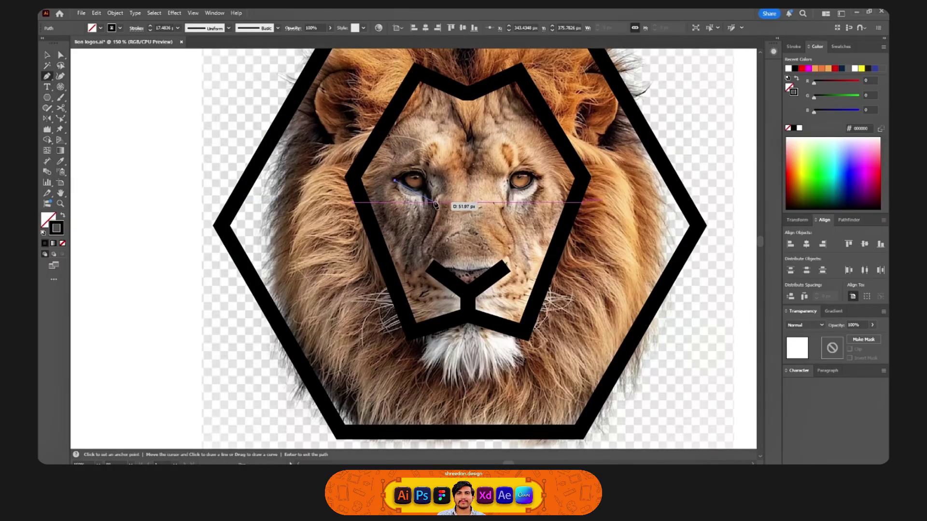
click(434, 201)
click(395, 183)
key(shift+x)
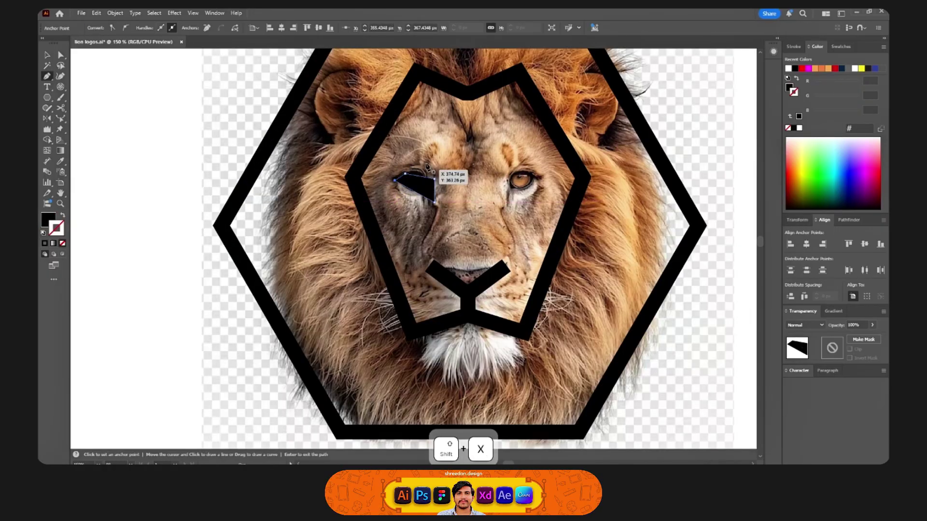
Reflect a copy of the left eye across the vertical centre line onto the right eye.
key(o)
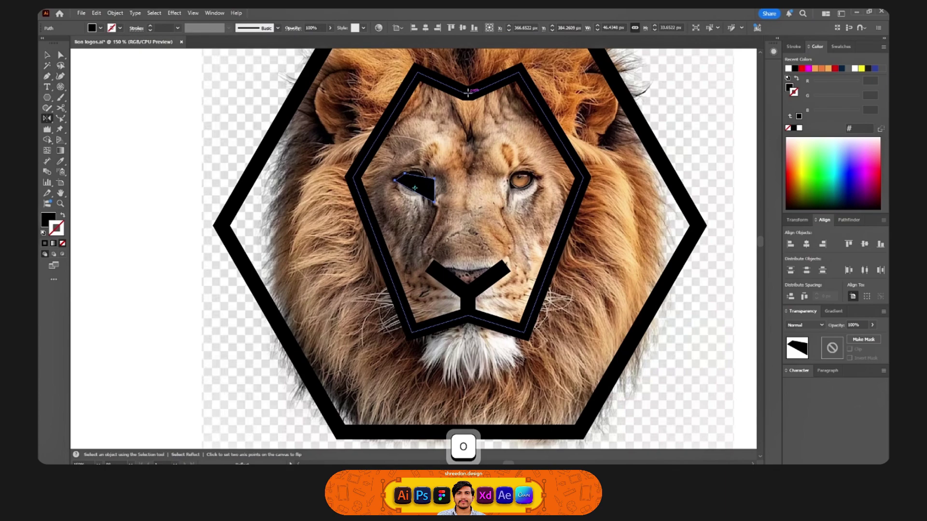
alt+shift+click(469, 324)
key(a)
click(472, 205)
key(v)
scroll(473, 205, down, 3)
Select the hexagon, face outline, eyes and nose lines and move them off the photo to the empty area below it.
drag(581, 331, 397, 127)
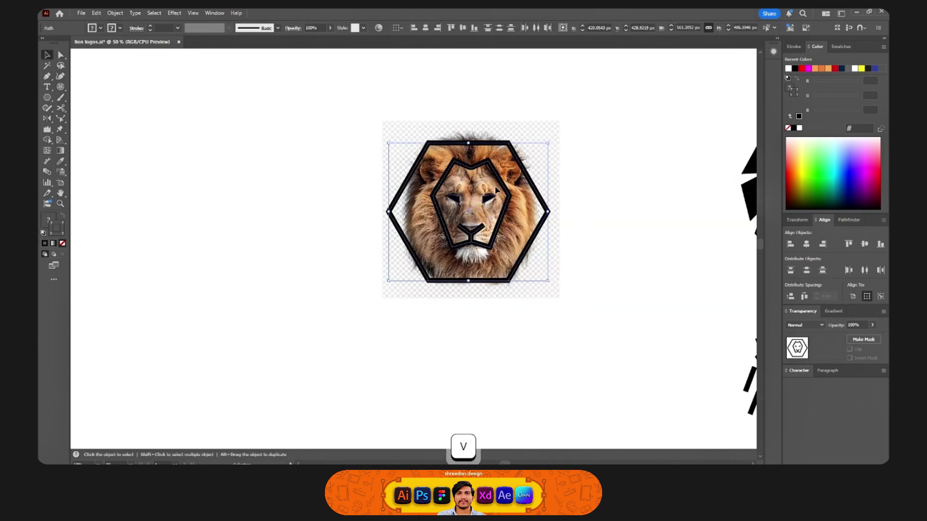
drag(506, 188, 500, 275)
key(space)
key(a)
click(497, 326)
scroll(494, 326, up, 2)
drag(496, 310, 496, 256)
key(alt+v)
key(alt)
key(v)
click(506, 289)
drag(506, 289, 515, 255)
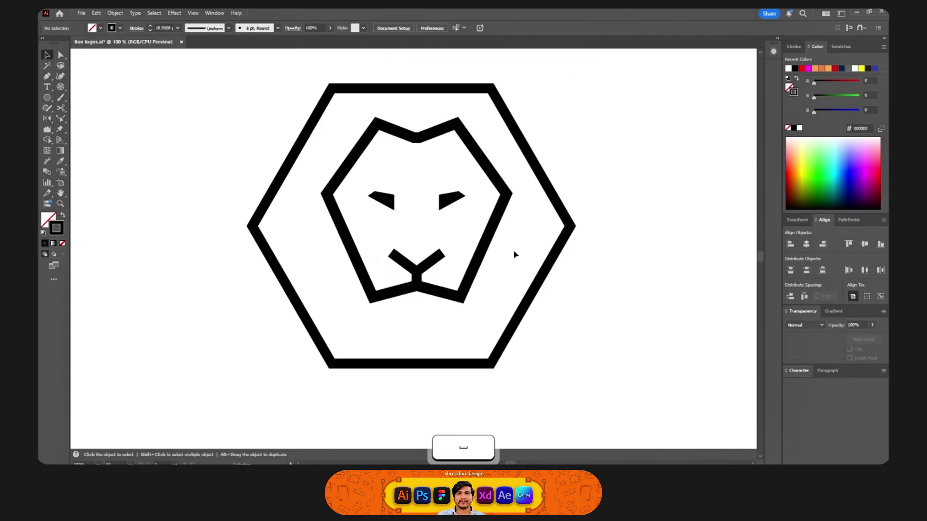
click(530, 306)
drag(534, 295, 536, 292)
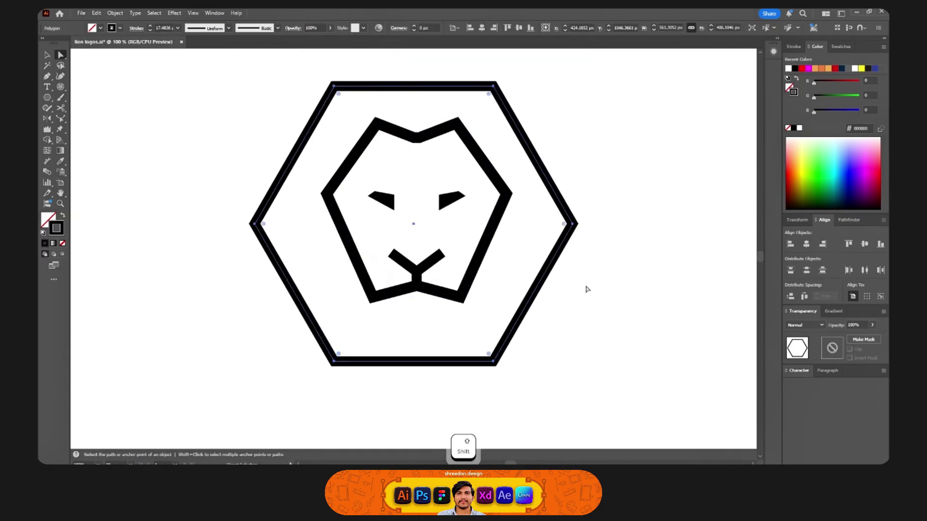
key(ctrl+z)
Centre the hexagon horizontally on the face outline, using the face outline as the key object.
ctrl+shift+click(473, 149)
key(v)
click(473, 147)
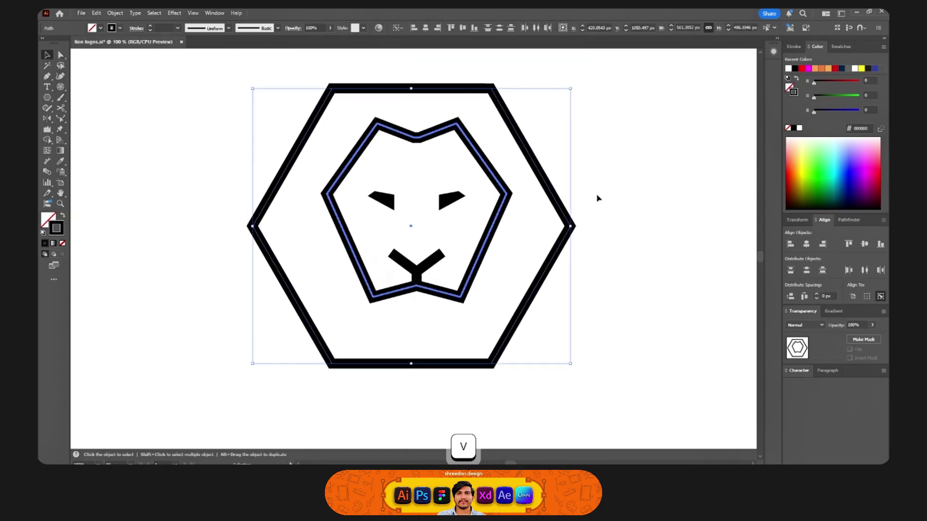
click(807, 244)
click(582, 175)
Subtract the face area from the hexagon with the Shape Builder tool.
key(a)
drag(571, 175, 546, 216)
click(386, 319)
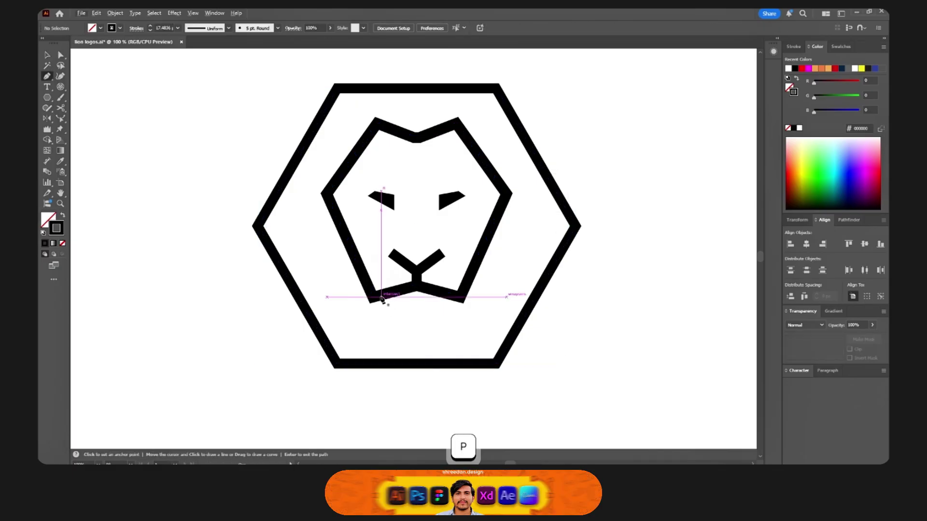
key(a)
drag(492, 316, 467, 261)
drag(588, 287, 548, 228)
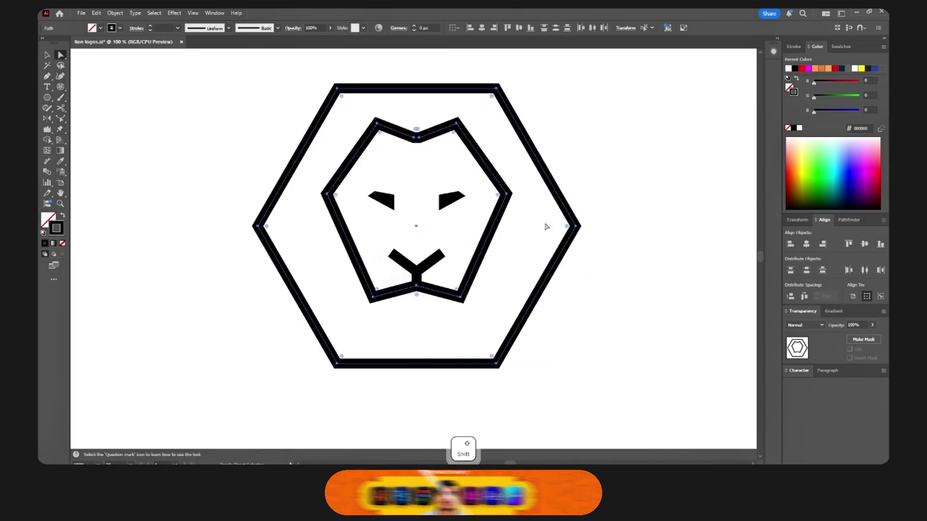
key(shift+m)
alt+click(429, 183)
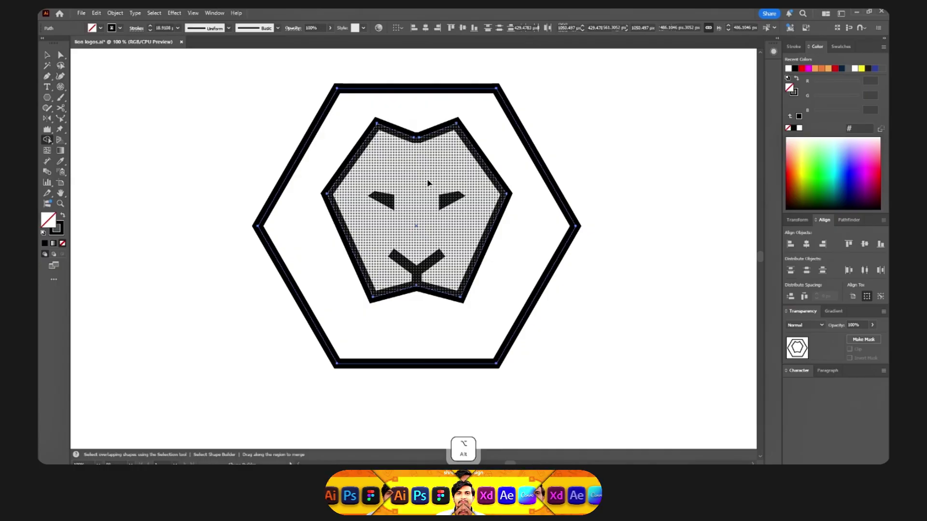
key(ctrl+shift+a)
key(a)
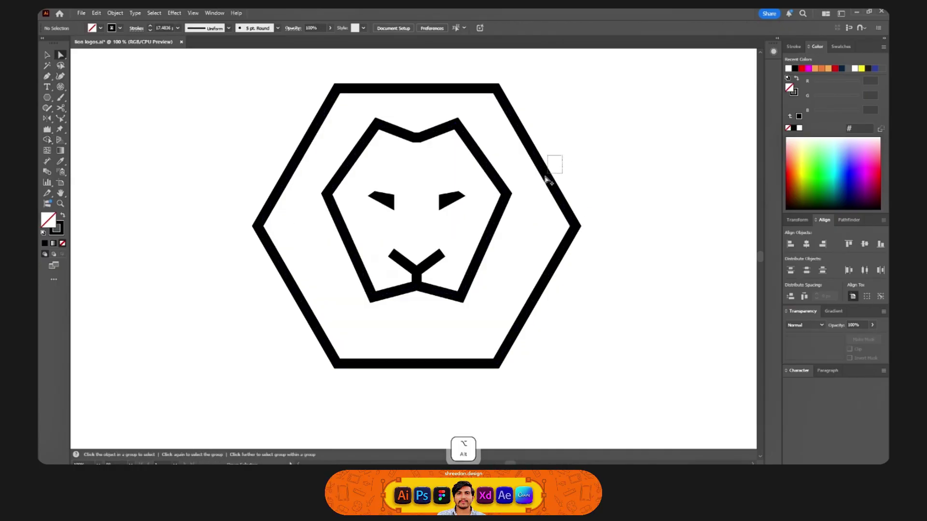
Swap the cut hexagon's fill and stroke for a solid black mane, and extend the nose line's lower end to meet it.
drag(493, 200, 491, 201)
key(shift+x)
click(587, 165)
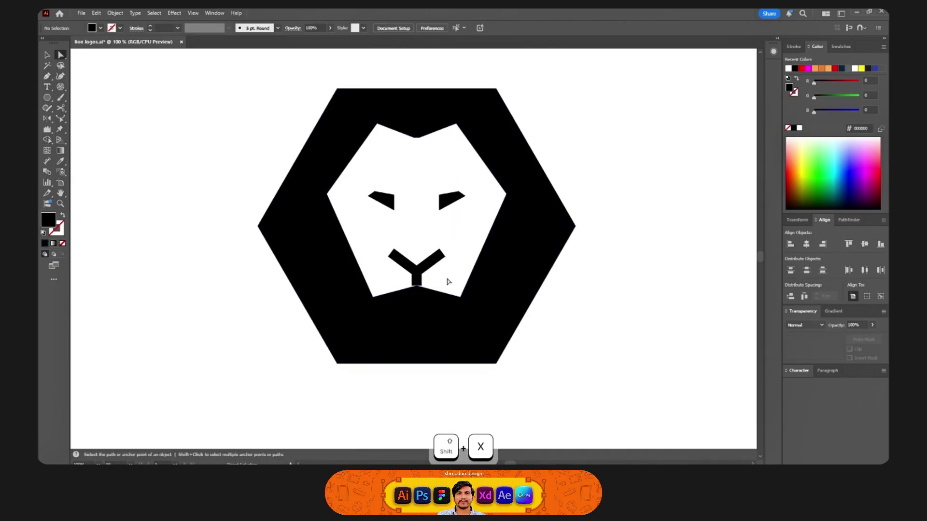
click(416, 288)
Draw a pointed wedge with the Pen tool into the mane's lower left side and fill it with sampled white.
key(p)
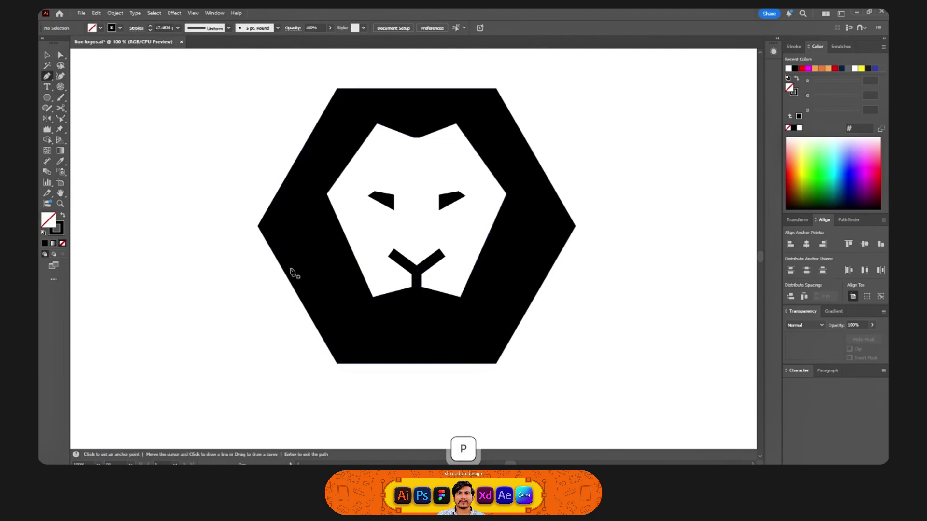
click(248, 260)
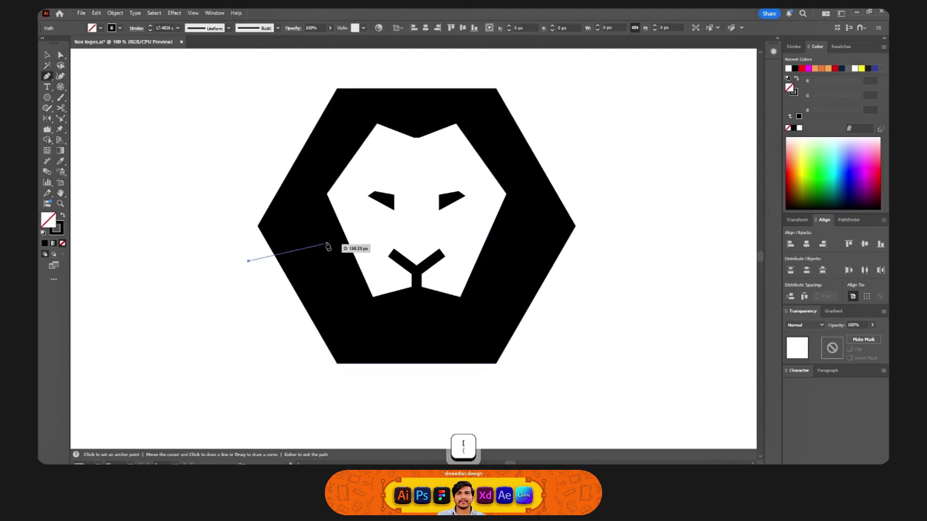
click(261, 294)
key(i)
click(276, 307)
Duplicate the white wedge to the upper left side of the mane and select both wedges.
key(a)
click(277, 346)
drag(282, 273, 295, 166)
shift+click(291, 258)
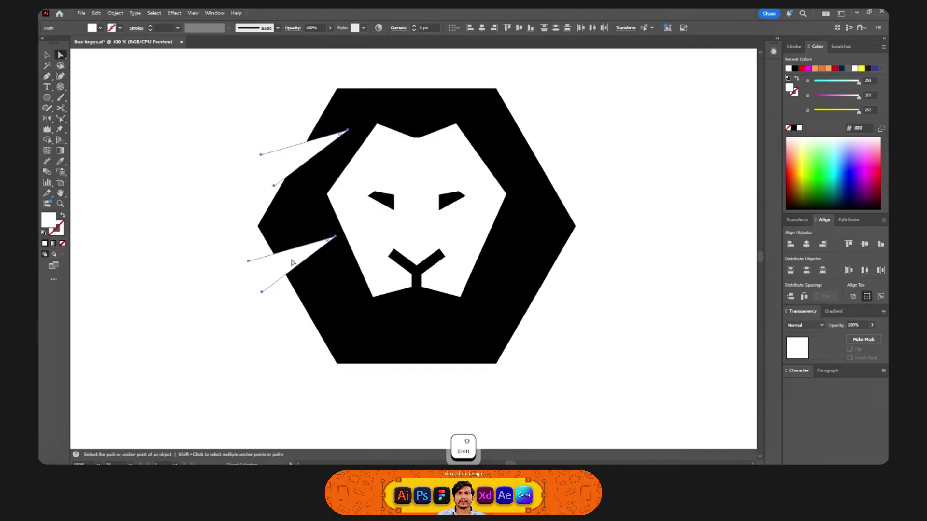
Reflect a copy of both white wedges across the vertical centre line onto the mane's right side.
key(o)
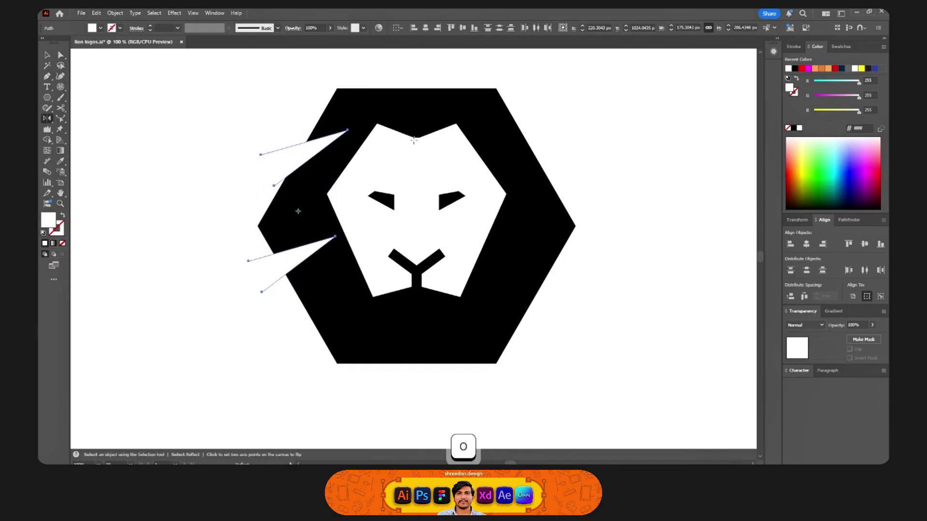
click(416, 284)
drag(420, 329, 416, 314)
key(ctrl+shift+a)
key(o)
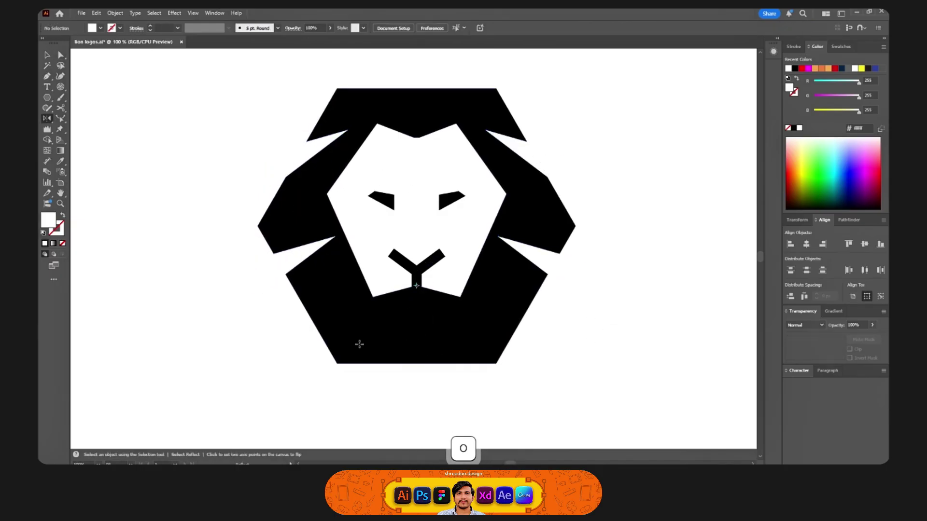
Draw a white trapezoid chin with the Pen tool below the mouth, wider at its upper edge.
click(388, 332)
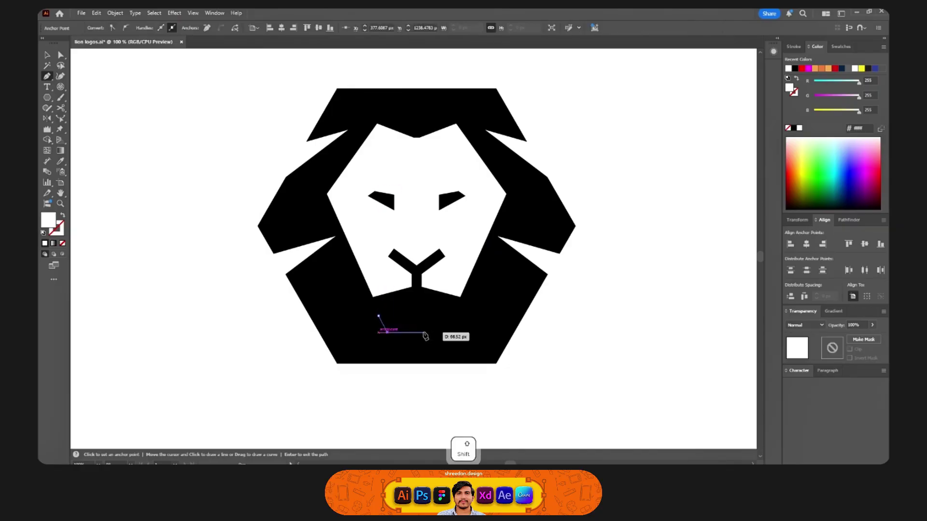
click(448, 333)
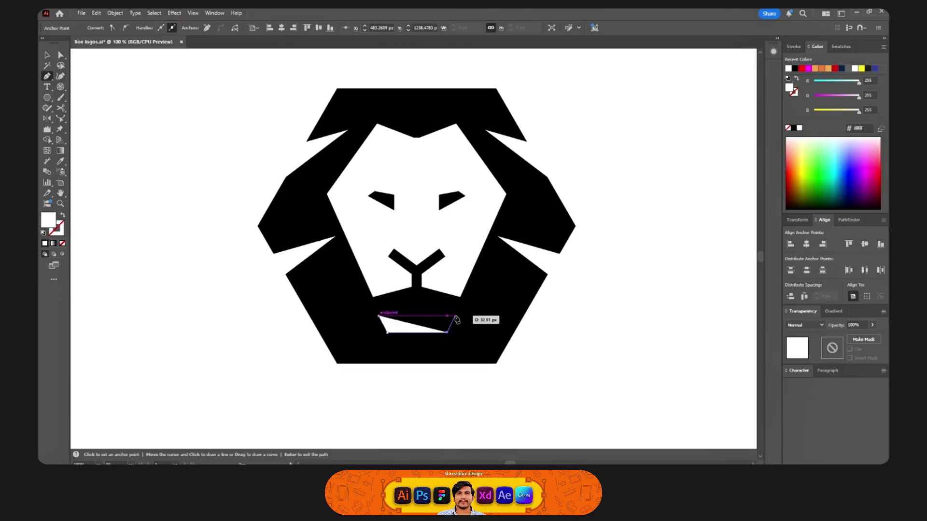
click(380, 316)
Move the white chin trapezoid slightly up, closer to the mouth.
key(a)
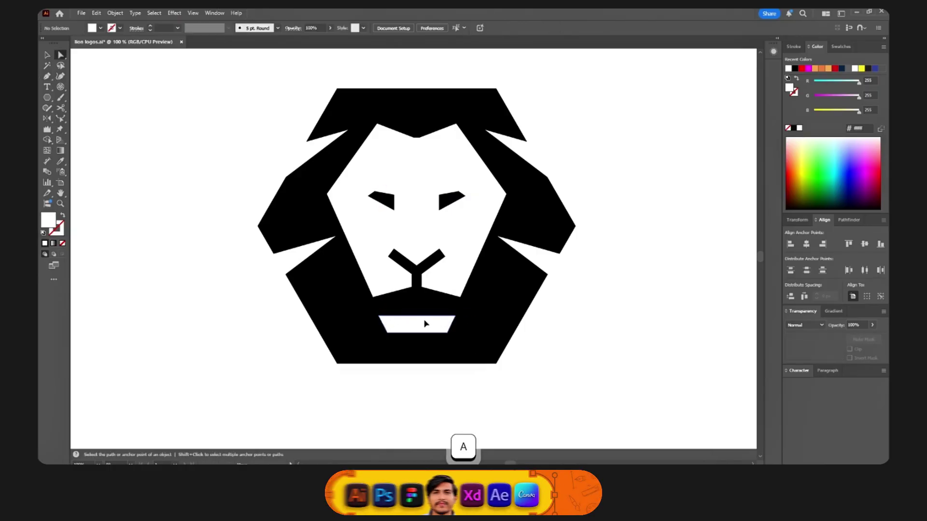
click(422, 317)
key(ctrl+shift+a)
scroll(437, 307, down, 2)
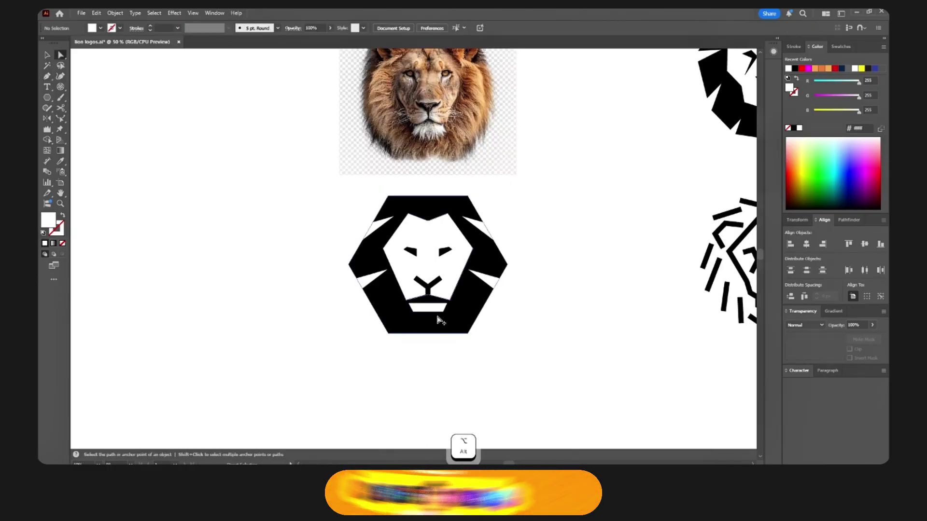
scroll(430, 312, up, 2)
drag(429, 310, 430, 314)
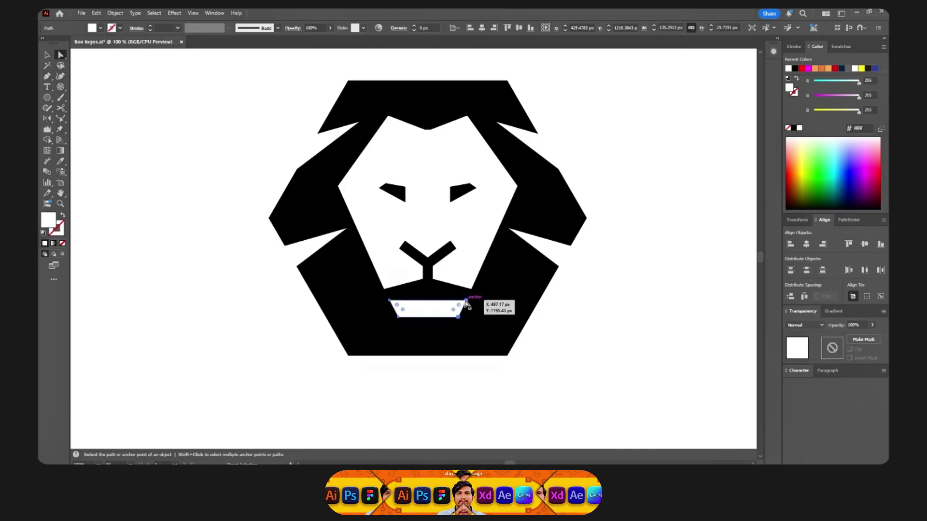
key(ctrl+shift+a)
drag(579, 339, 594, 330)
Draw a white pointed wedge with the Pen tool cutting into the mane's lower left corner.
key(p)
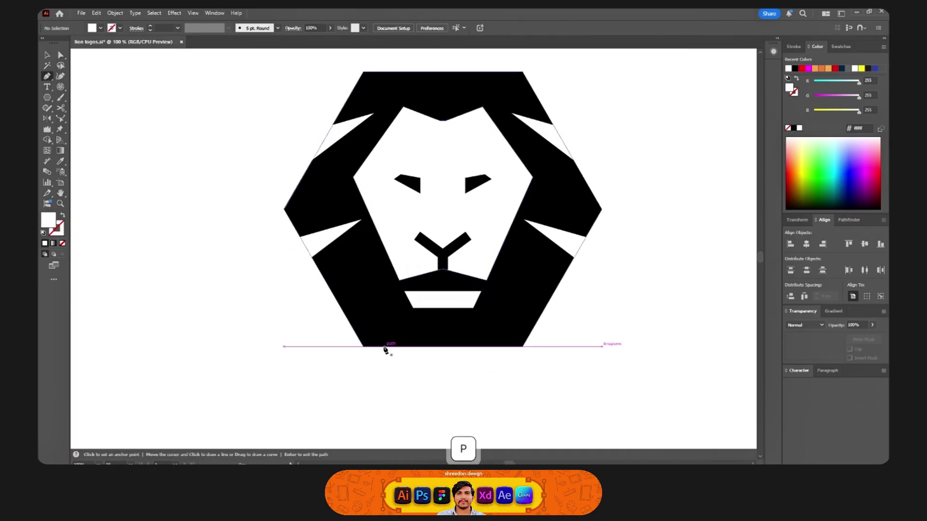
click(378, 333)
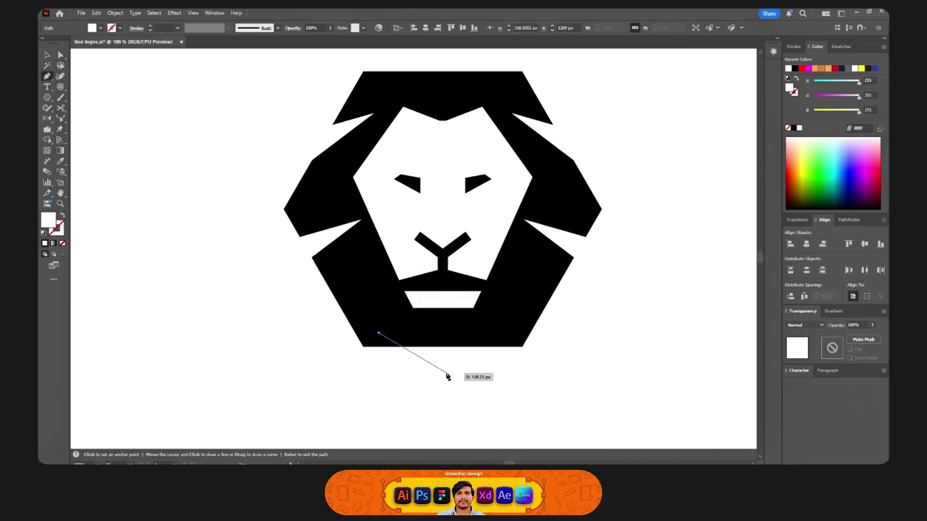
key(ctrl+z)
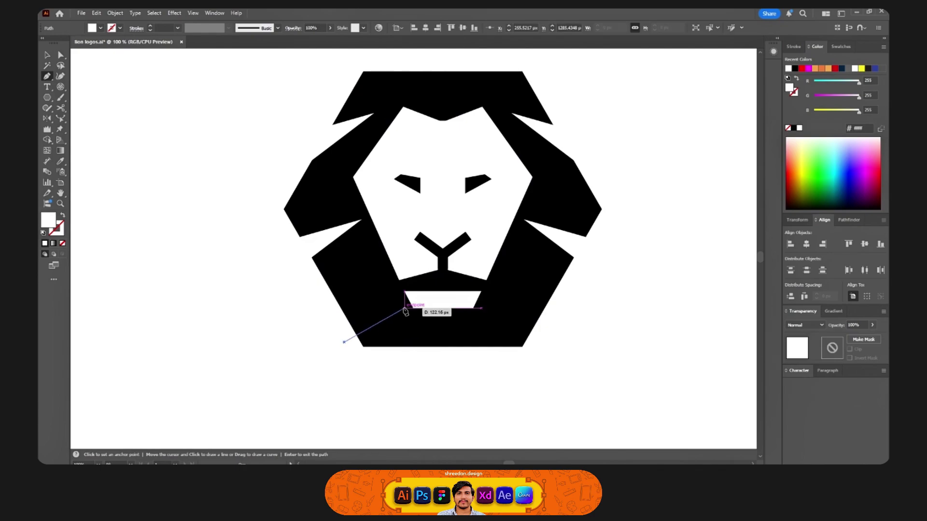
drag(404, 308, 373, 319)
Rotate the lower left wedge to a steeper angle and position it over the hexagon's corner.
key(a)
key(r)
drag(424, 318, 419, 285)
key(a)
drag(367, 321, 362, 332)
Reflect a copy of the lower corner wedge across the vertical centre line onto the mane's lower right corner.
key(o)
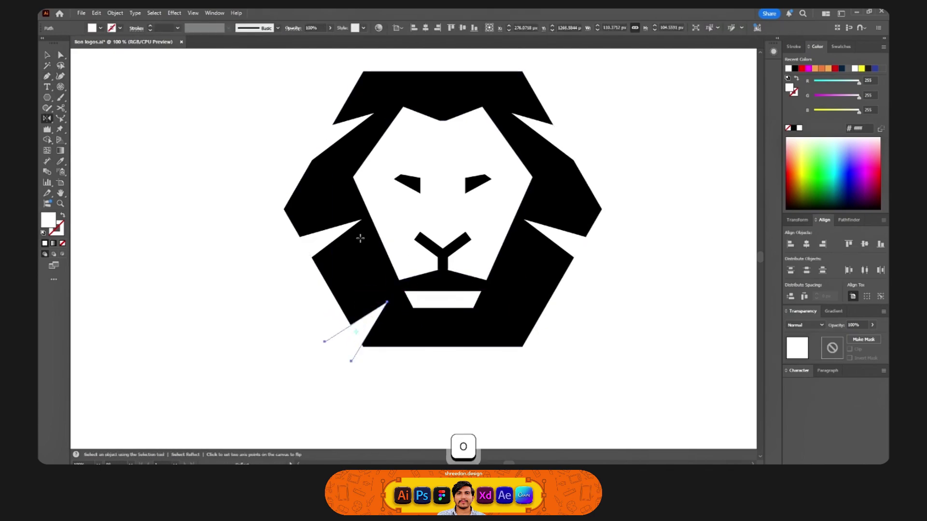
click(442, 272)
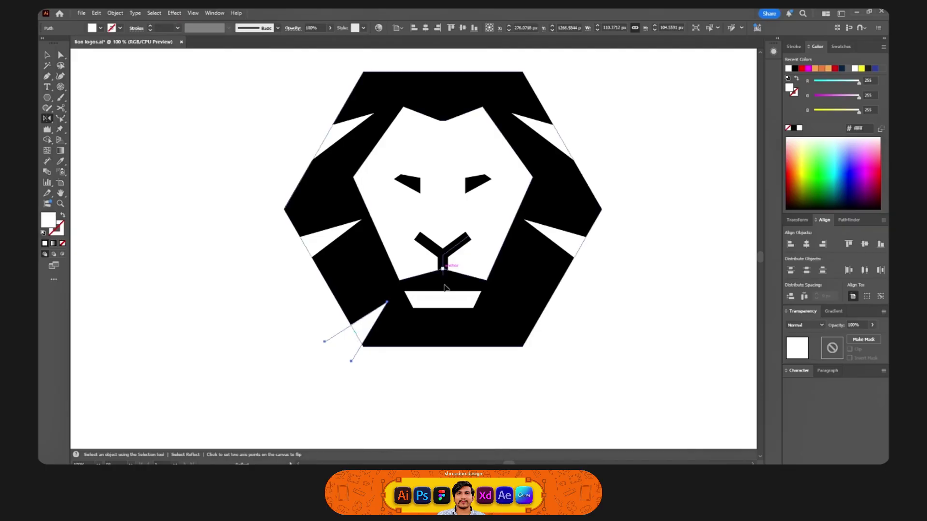
drag(444, 285, 443, 306)
key(ctrl+shift+a)
scroll(551, 338, down, 2)
drag(551, 337, 536, 341)
Lower the top anchor points of the white face shape to deepen the black forehead area above the eyes.
key(v)
scroll(478, 309, up, 2)
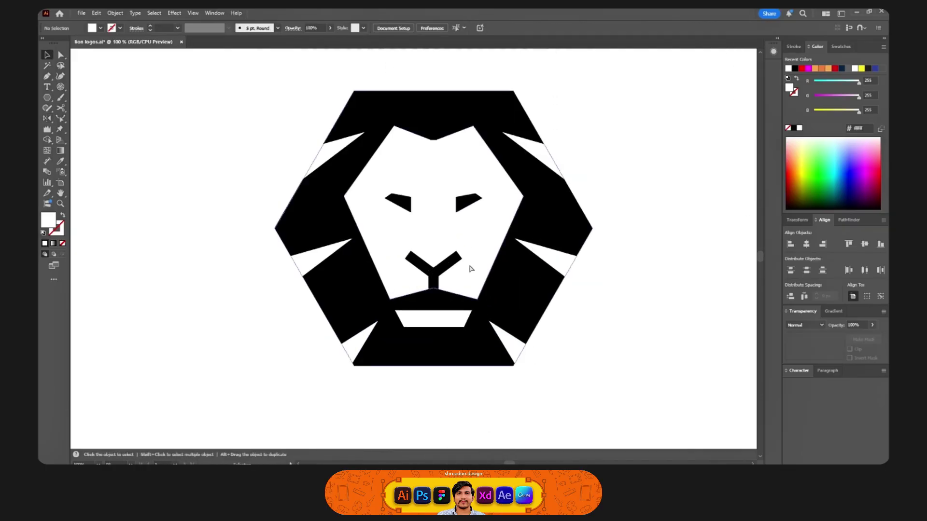
key(a)
key(v)
click(425, 140)
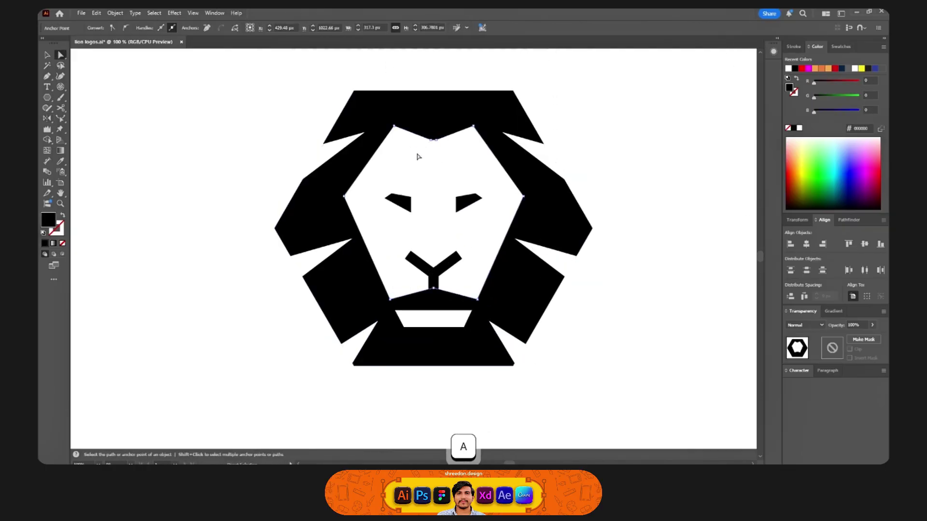
drag(475, 118, 474, 152)
drag(395, 190, 470, 198)
click(462, 191)
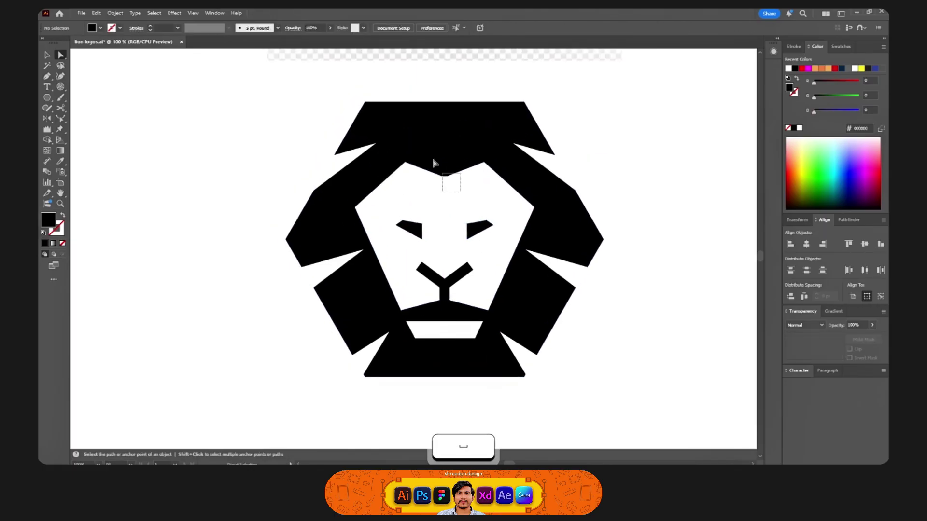
Align the two centre anchor points of the face's top edge so the forehead notch ends in a sharp point.
drag(433, 162, 434, 164)
click(338, 28)
click(427, 72)
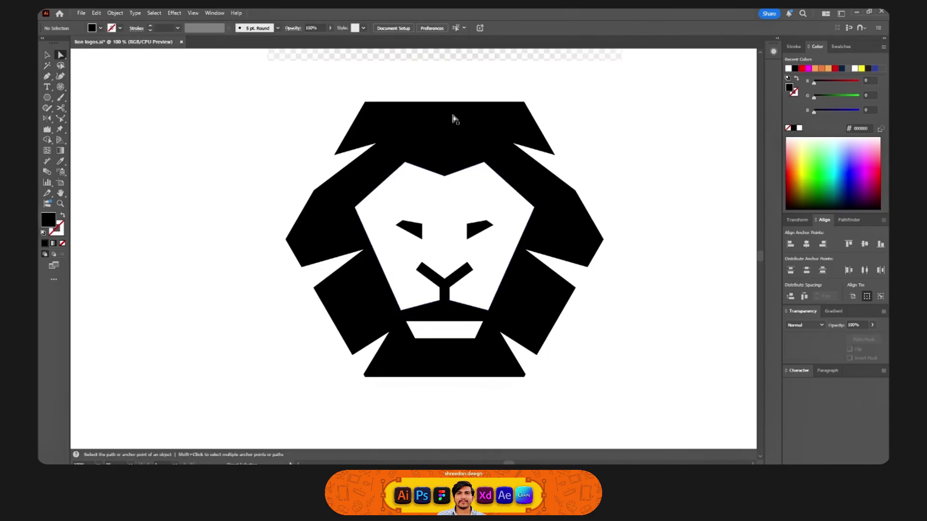
click(451, 115)
Draw a diagonal Pen line from the mane's top edge down to its centre and reflect a copy across the vertical centre line.
key(p)
click(409, 96)
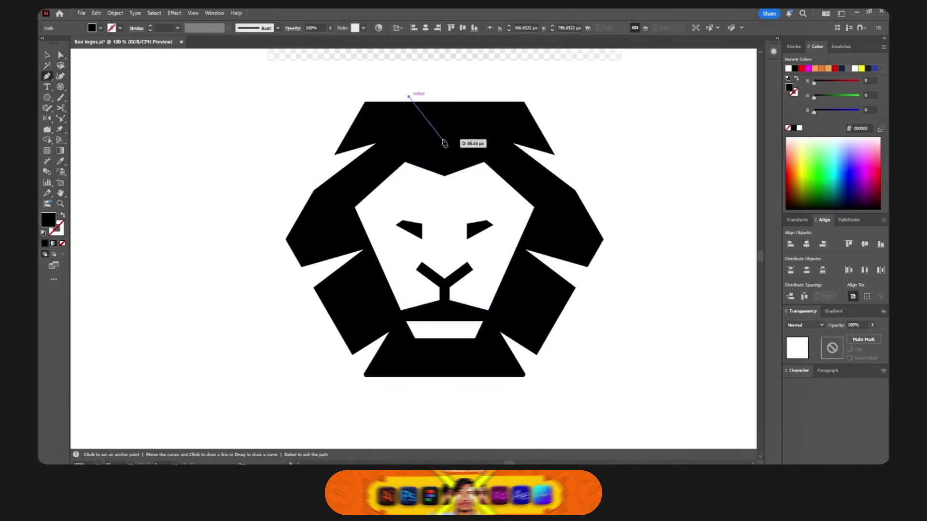
click(444, 139)
key(a)
alt+click(444, 139)
key(o)
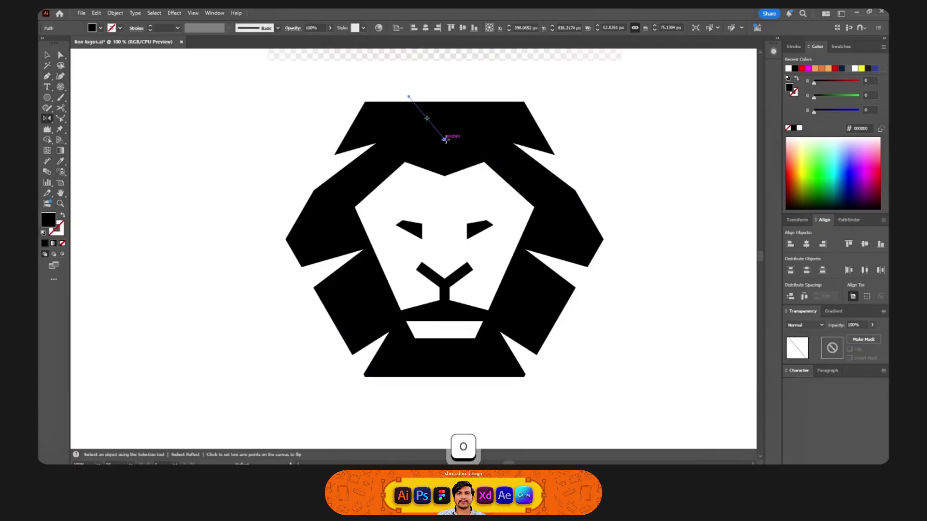
click(444, 139)
drag(416, 105, 491, 99)
key(a)
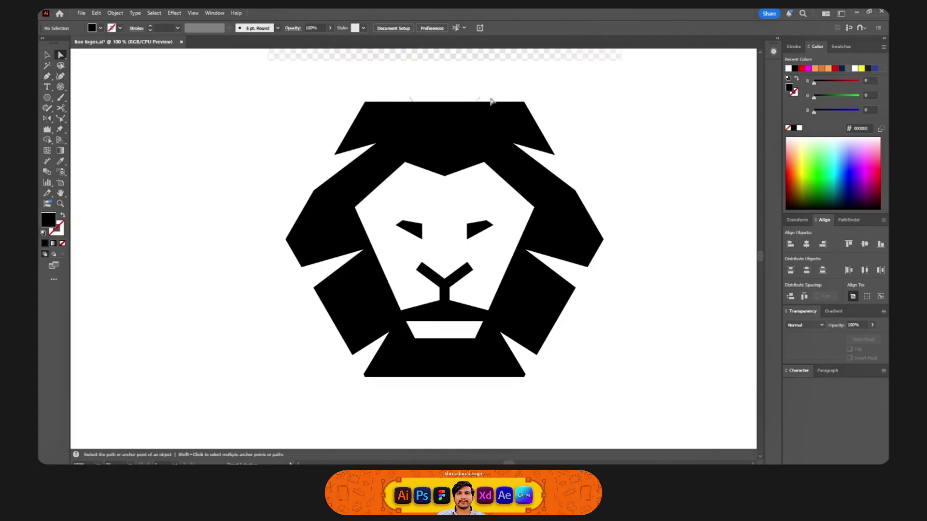
Join the two diagonal lines into a V-shaped triangle and fill it white to notch the mane's top edge.
drag(412, 86, 414, 87)
key(ctrl+j)
key(shift+x)
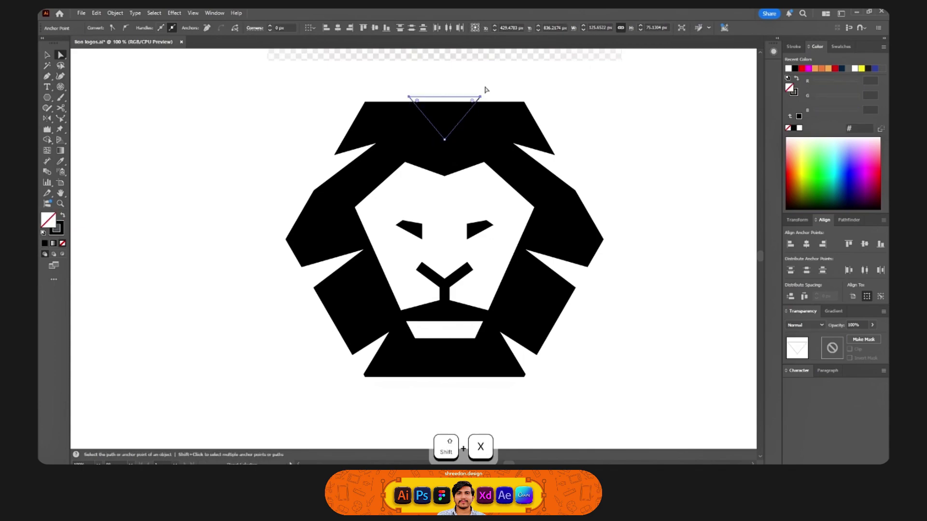
key(ctrl+z)
key(i)
click(504, 81)
key(a)
click(504, 82)
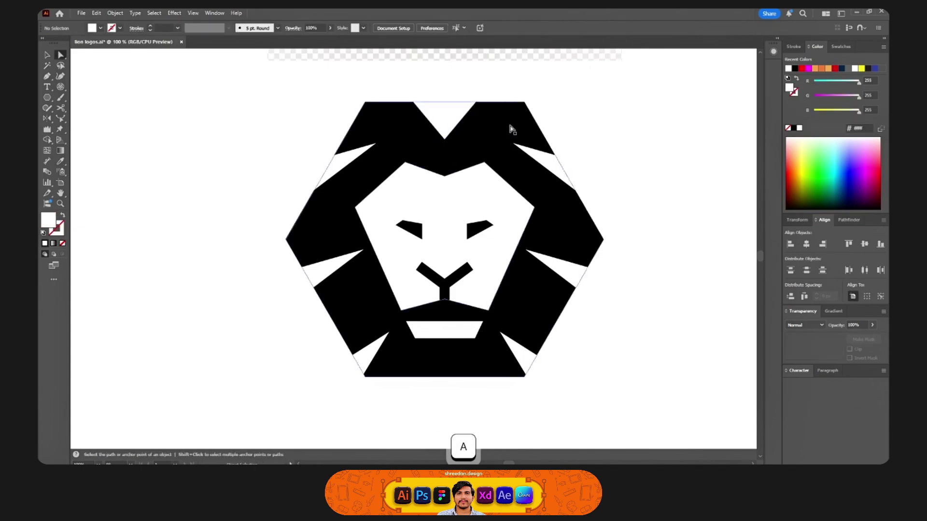
Lower the mane's top edge together with its notch and move the two upper side wedges slightly down.
drag(315, 76, 527, 116)
click(568, 137)
alt+click(343, 157)
drag(554, 163, 554, 170)
click(582, 140)
scroll(582, 140, down, 1)
click(490, 265)
key(Delete)
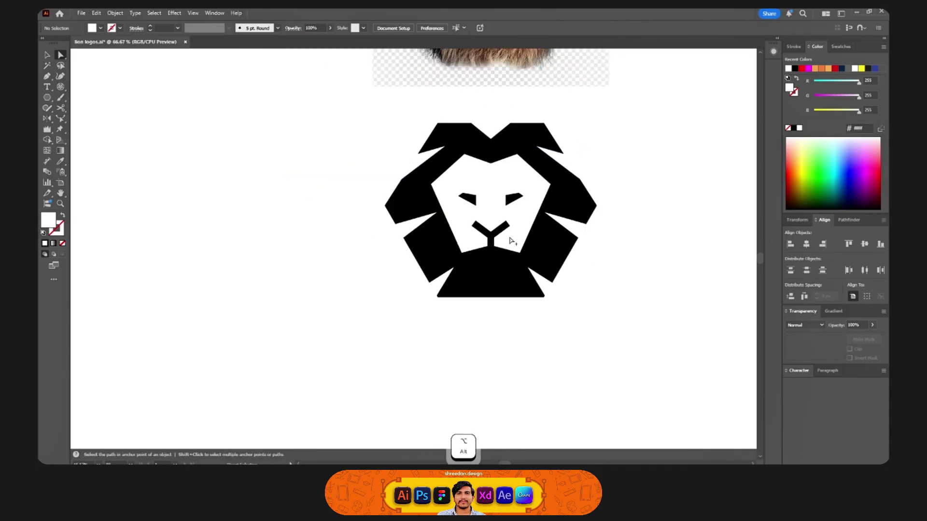
scroll(485, 234, up, 1)
key(ctrl+z)
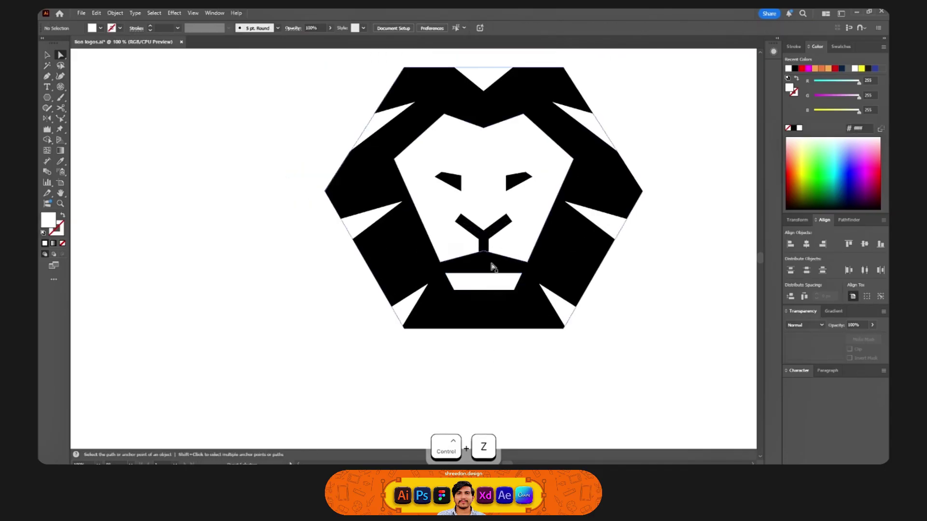
Draw a flat white triangle with the Pen tool on top of the chin trapezoid, peaking below the mouth's centre.
key(o)
click(484, 264)
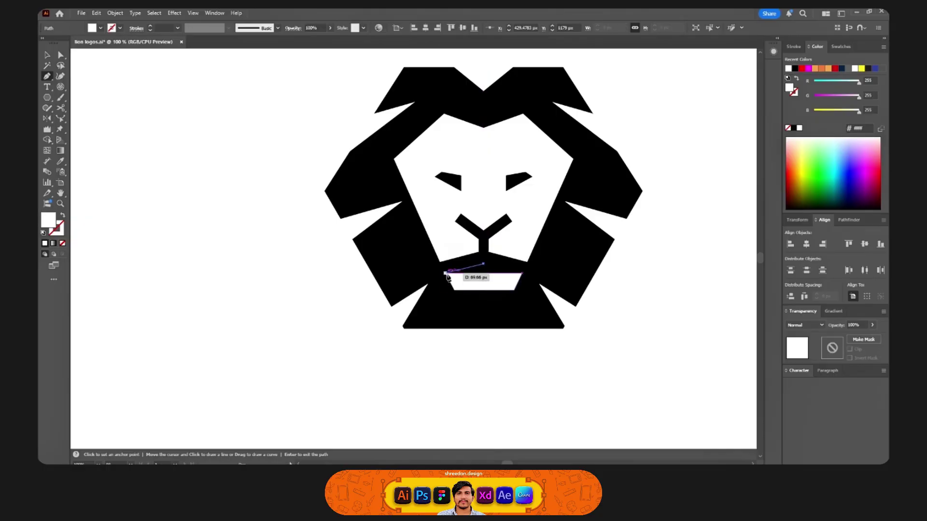
click(445, 273)
click(521, 273)
click(521, 274)
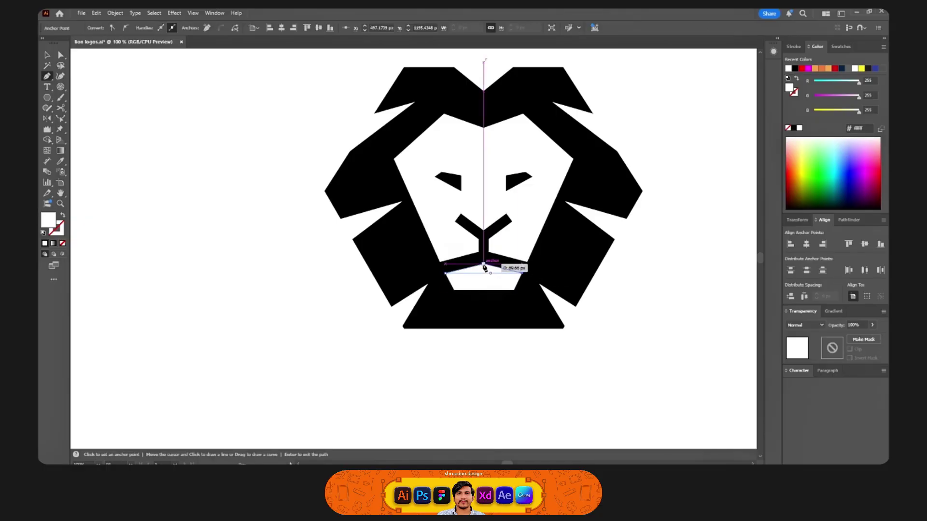
click(483, 264)
key(ctrl+shift+a)
scroll(497, 367, down, 1)
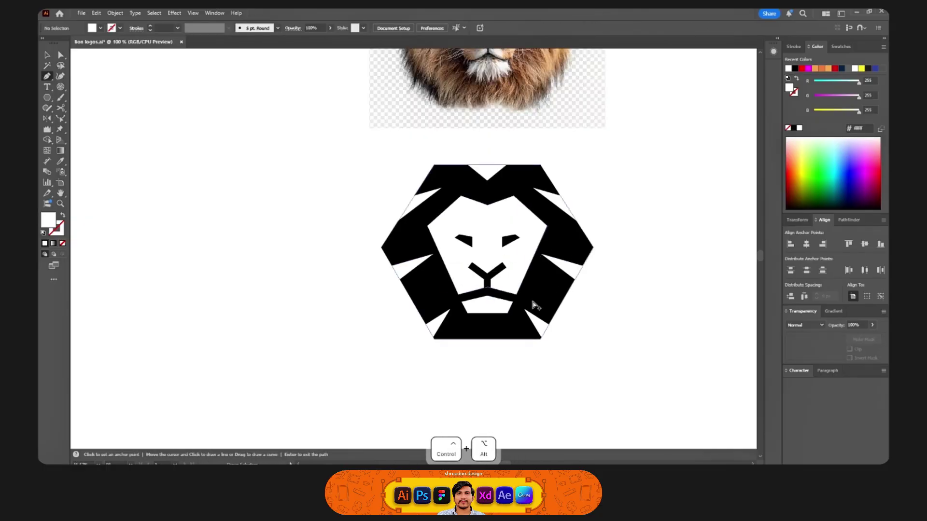
Draw an angular Pen shape over the face's upper left edge and fill it with the mane's black to thicken the mane.
scroll(534, 304, up, 1)
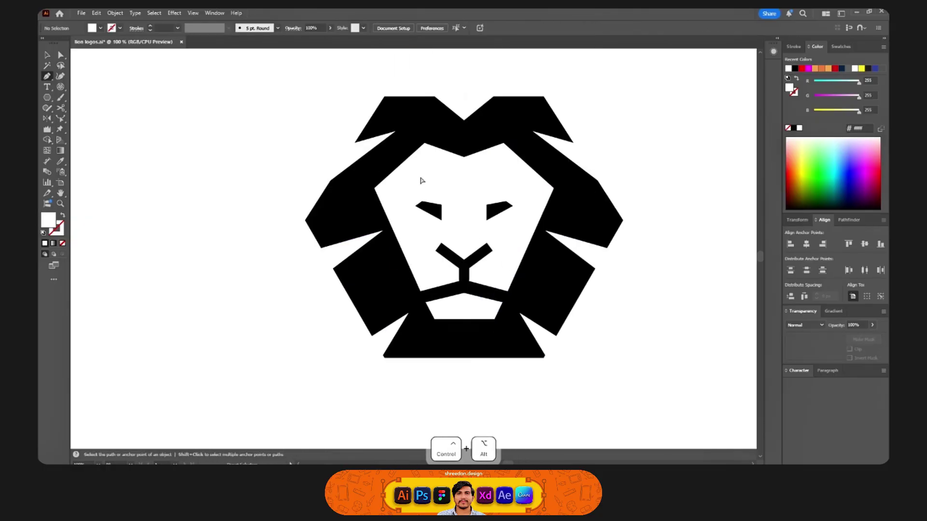
click(379, 212)
click(455, 143)
click(423, 129)
click(350, 183)
click(355, 208)
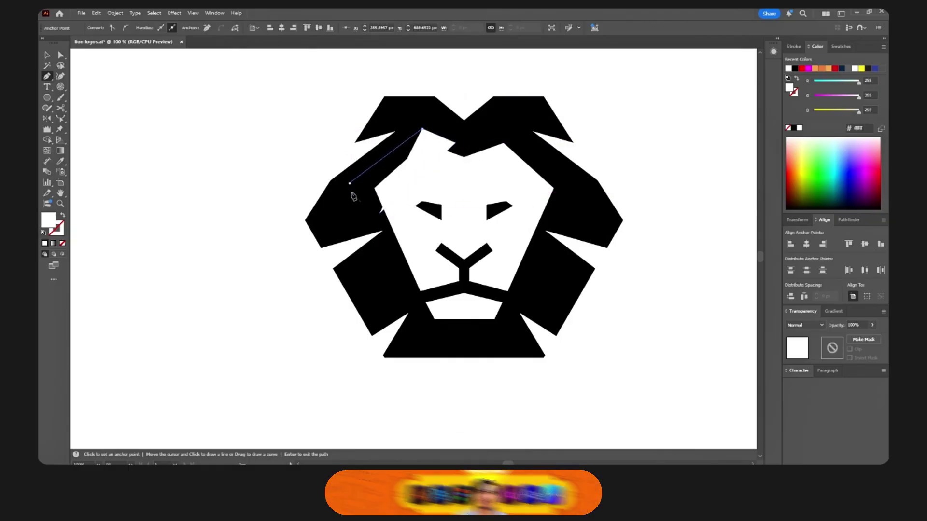
click(379, 212)
key(i)
click(449, 148)
key(ctrl+shift+a)
Reflect a copy of the black thickening shape across the vertical centre line onto the face's upper right edge.
key(a)
drag(431, 149, 468, 180)
key(o)
click(465, 157)
key(ctrl+shift+a)
key(a)
scroll(491, 202, down, 2)
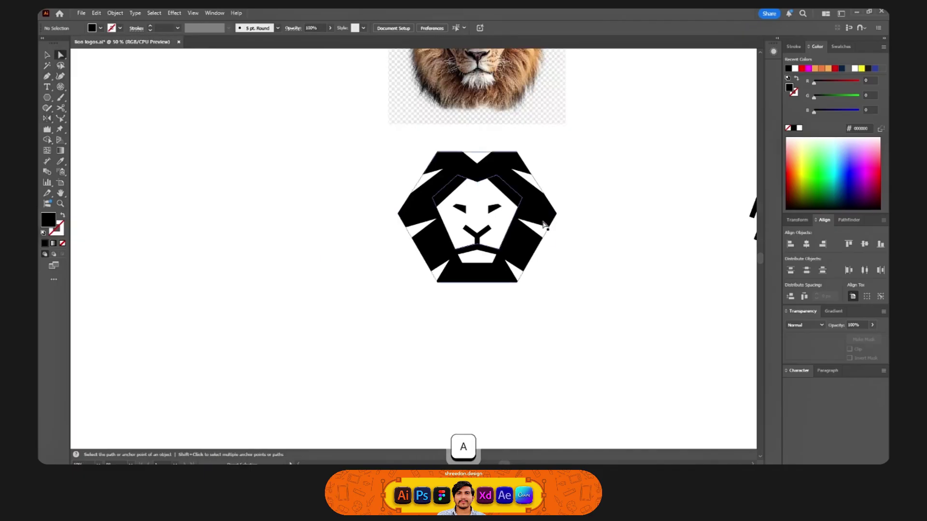
key(v)
drag(561, 263, 497, 130)
scroll(507, 226, up, 1)
key(a)
drag(505, 319, 472, 300)
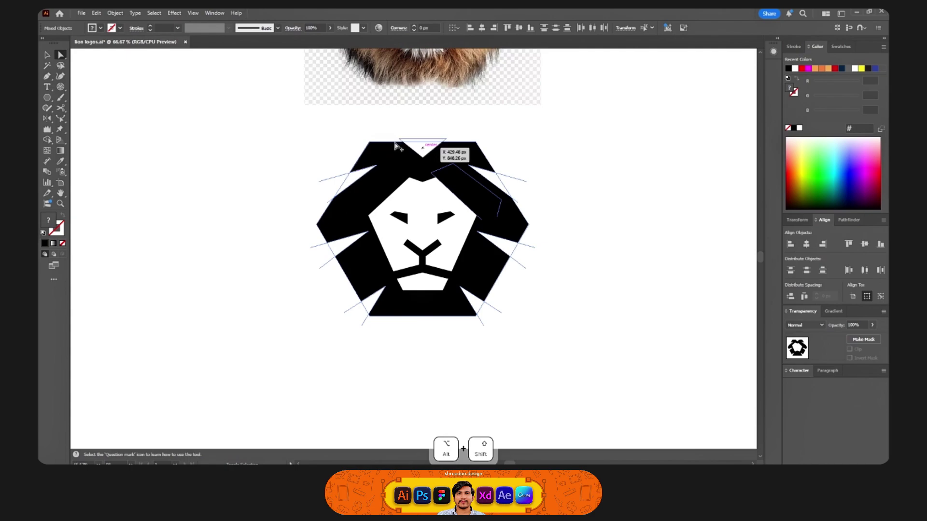
drag(390, 142, 391, 147)
key(ctrl+x)
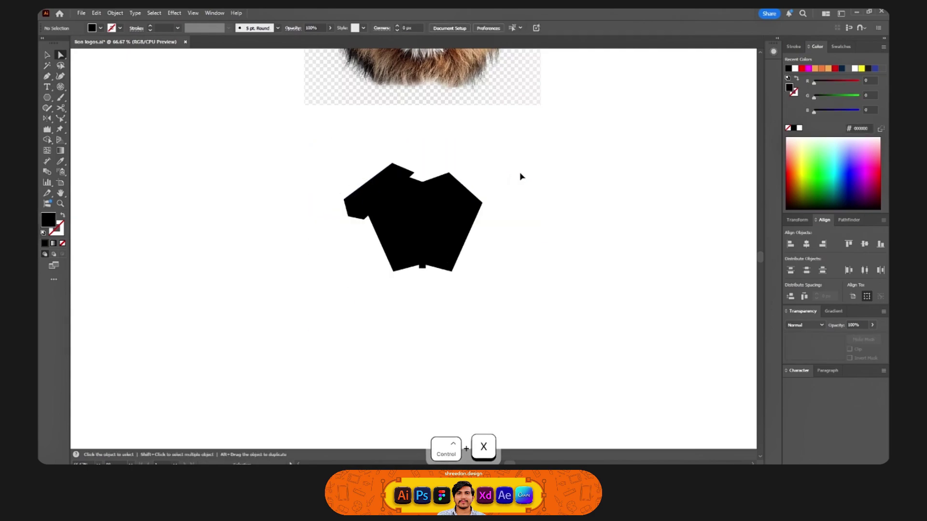
key(ctrl+z)
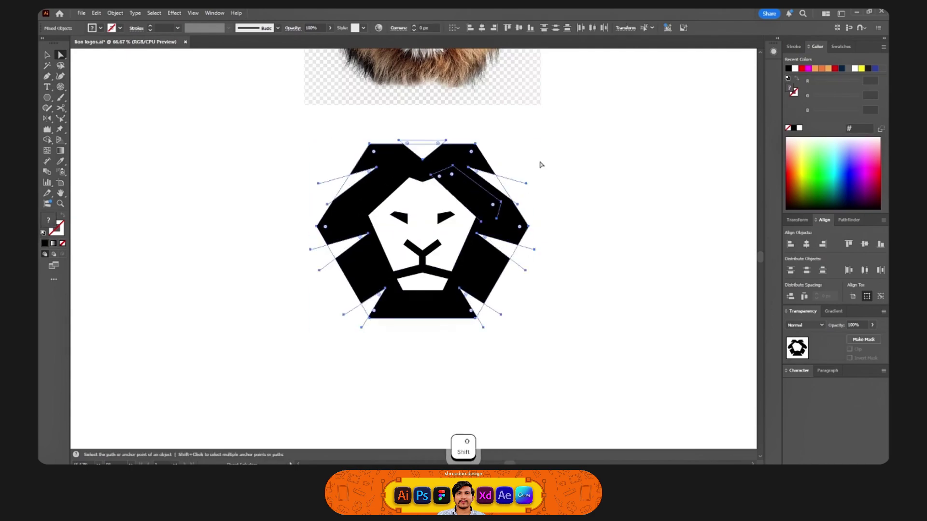
click(541, 165)
scroll(542, 166, down, 2)
key(ctrl+z)
key(ctrl+z)
key(ctrl+z)
key(ctrl+z)
key(ctrl+z)
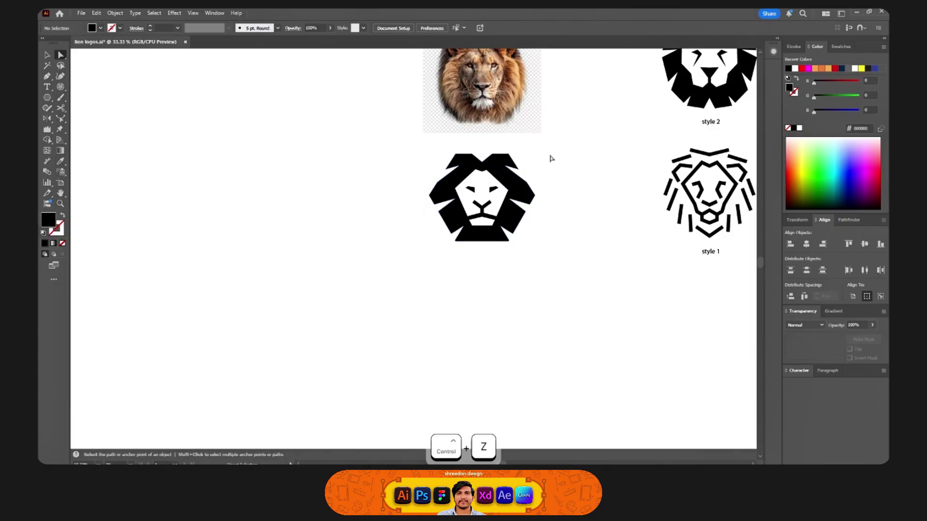
Expand the fill and stroke of the whole lion logo and split it into pieces with Pathfinder Divide.
scroll(496, 224, up, 2)
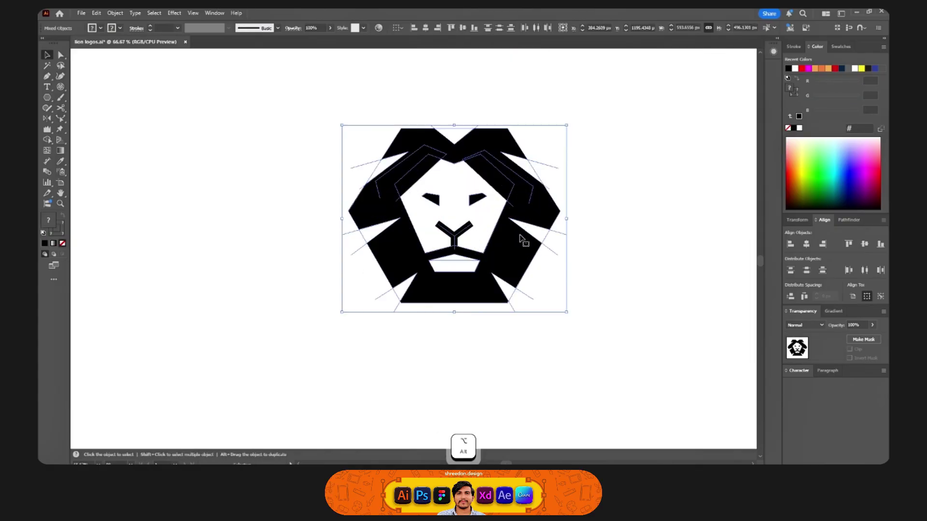
click(121, 15)
click(140, 140)
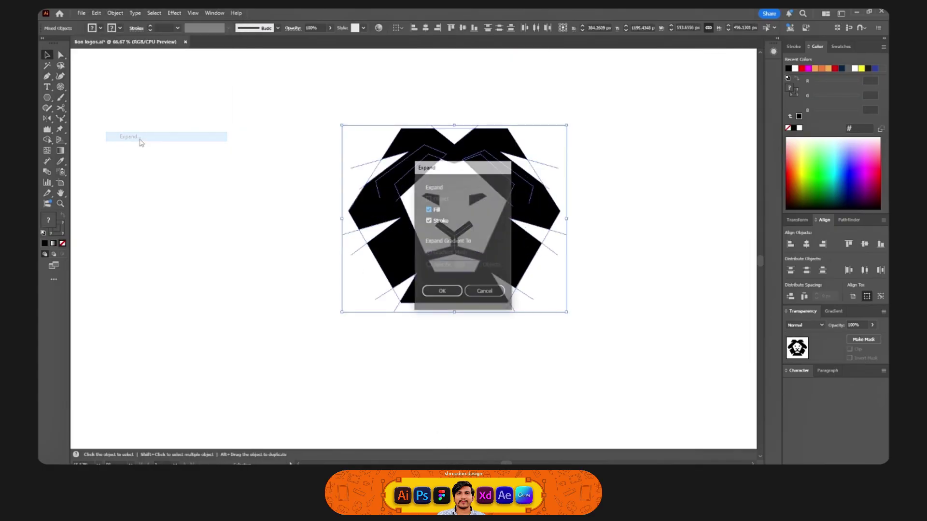
key(Return)
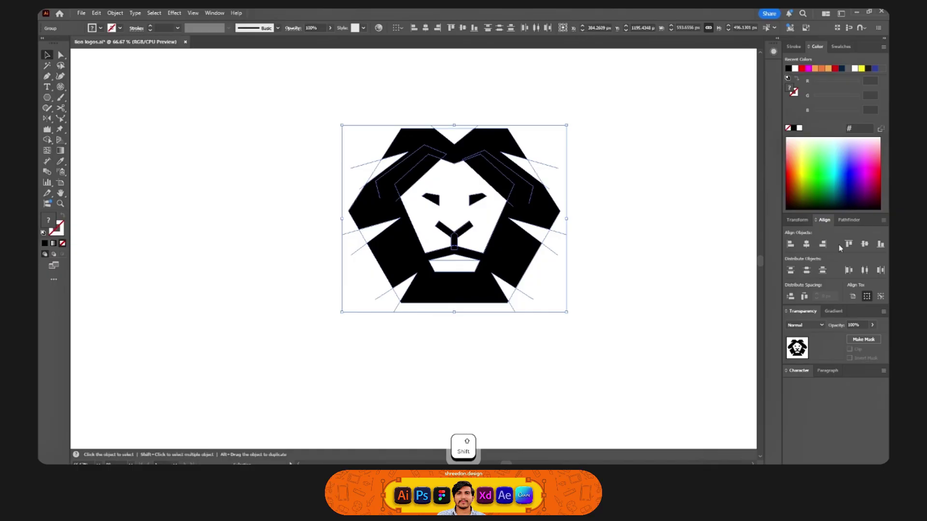
click(846, 221)
click(793, 268)
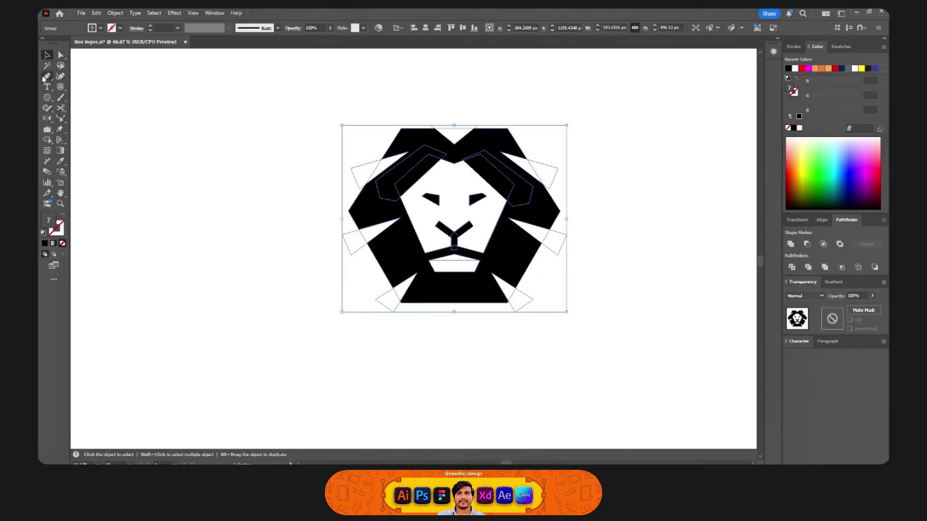
Select all the white pieces with the Magic Wand tool and remove them from the logo.
click(47, 69)
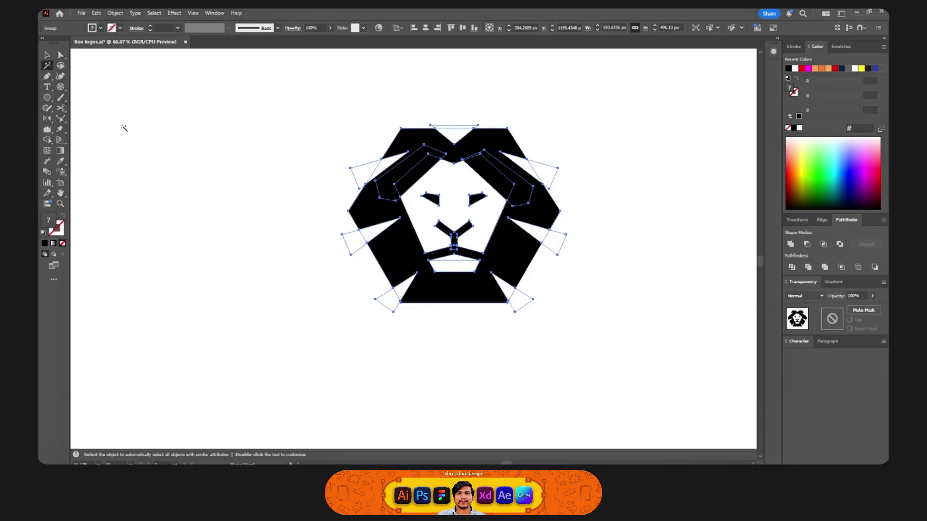
alt+click(522, 139)
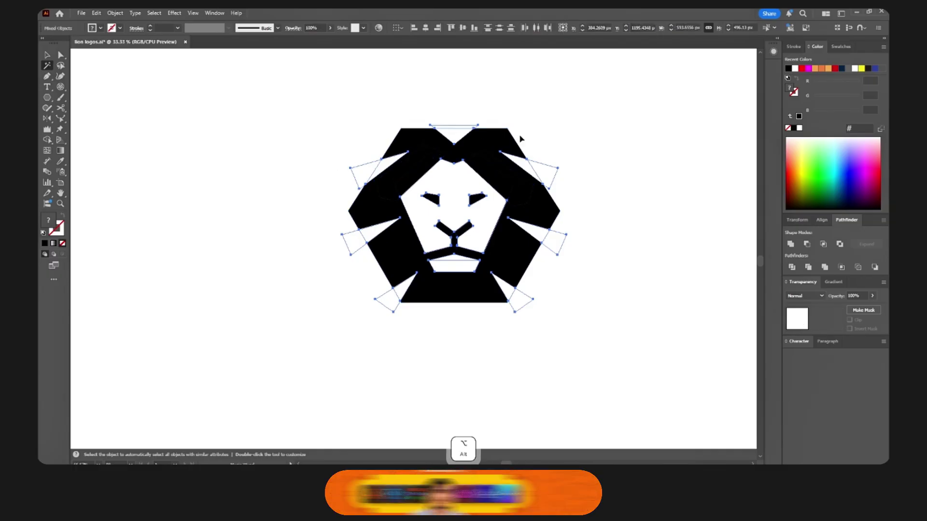
scroll(520, 137, down, 2)
key(ctrl+x)
Unite the remaining black pieces of the lion head into one shape.
key(v)
drag(610, 108, 522, 159)
click(790, 245)
key(ctrl+shift+a)
Stretch the united lion logo slightly taller by extending its bottom edge downward.
scroll(541, 145, up, 2)
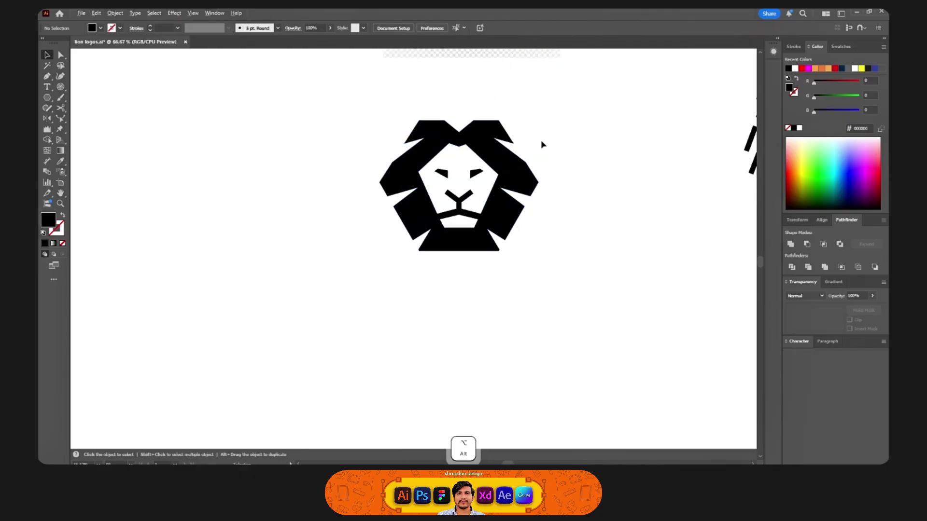
scroll(542, 144, up, 2)
click(429, 283)
key(v)
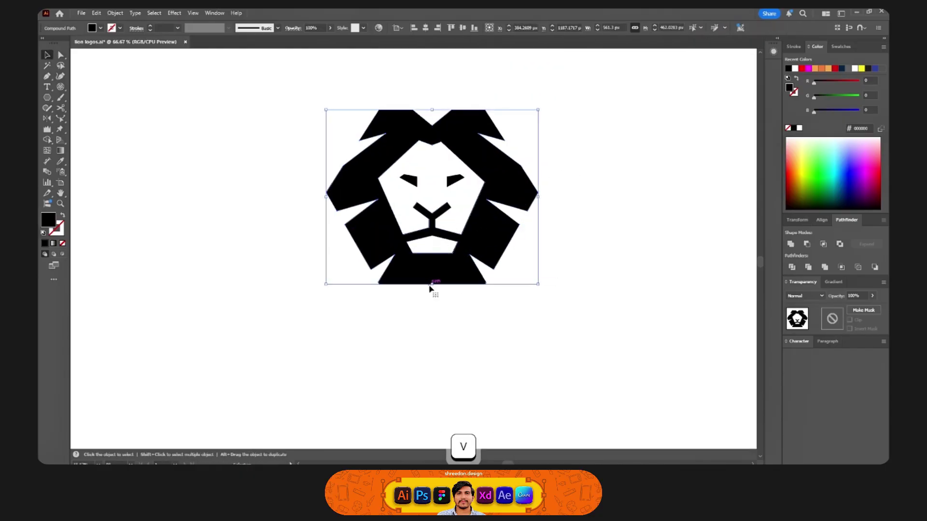
drag(432, 284, 434, 291)
click(484, 306)
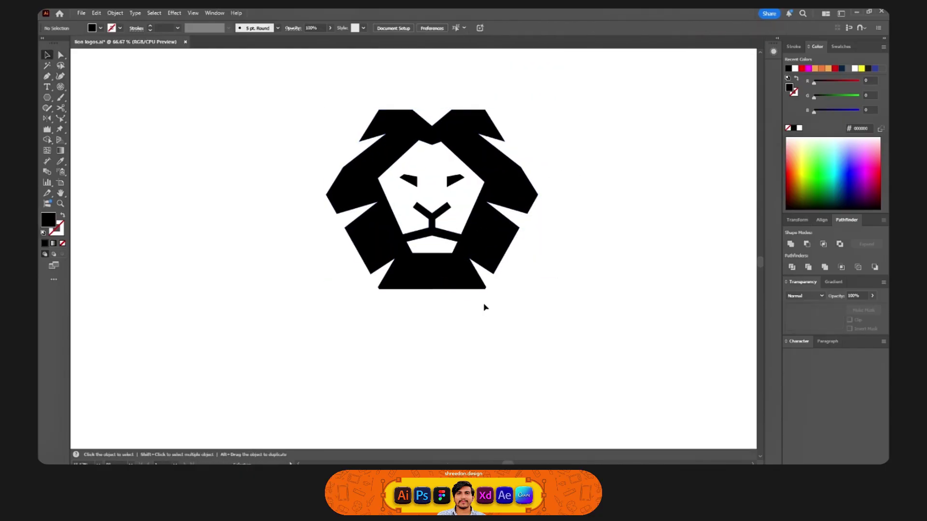
Move the forehead's upper right anchor point slightly up to match the left side.
key(a)
scroll(445, 144, up, 2)
drag(444, 145, 445, 138)
key(v)
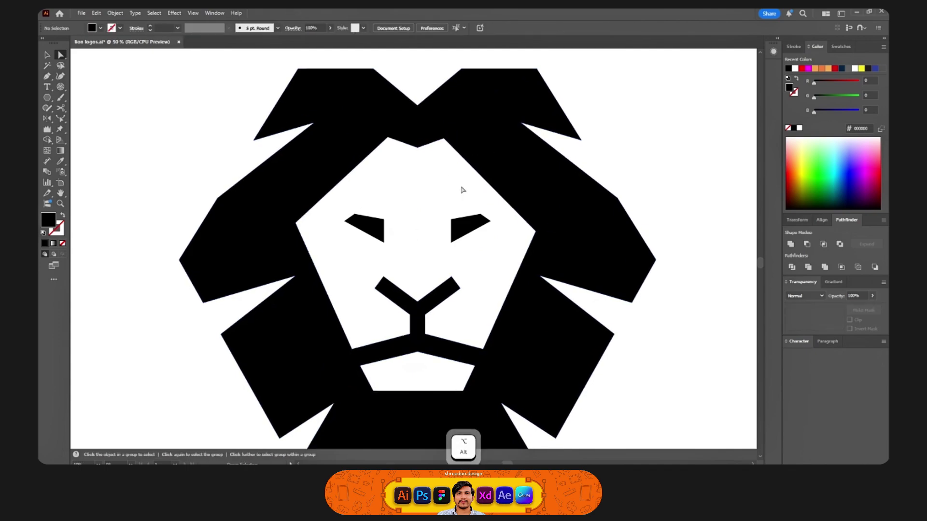
Shift the face's right side corner slightly up and outward to mirror the left corner.
scroll(462, 188, down, 3)
click(431, 220)
click(476, 186)
key(a)
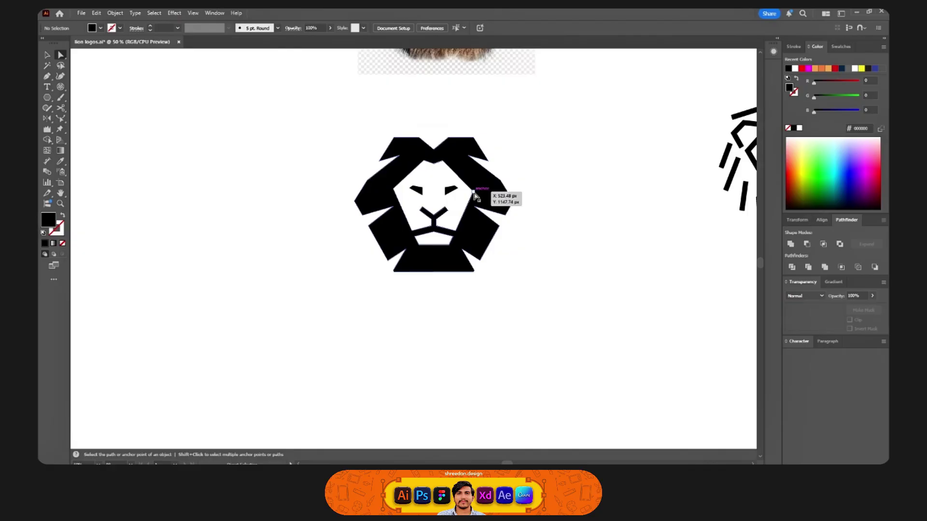
click(473, 192)
drag(475, 191, 476, 191)
click(523, 164)
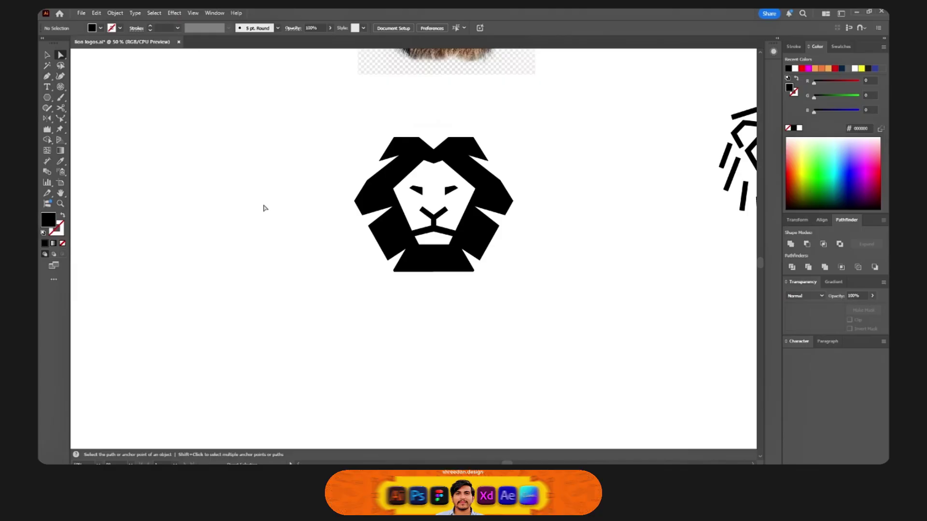
Draw the left half of a small black pointed tip at the centre of the mane's bottom edge with the Pen tool.
key(a)
drag(516, 282, 473, 285)
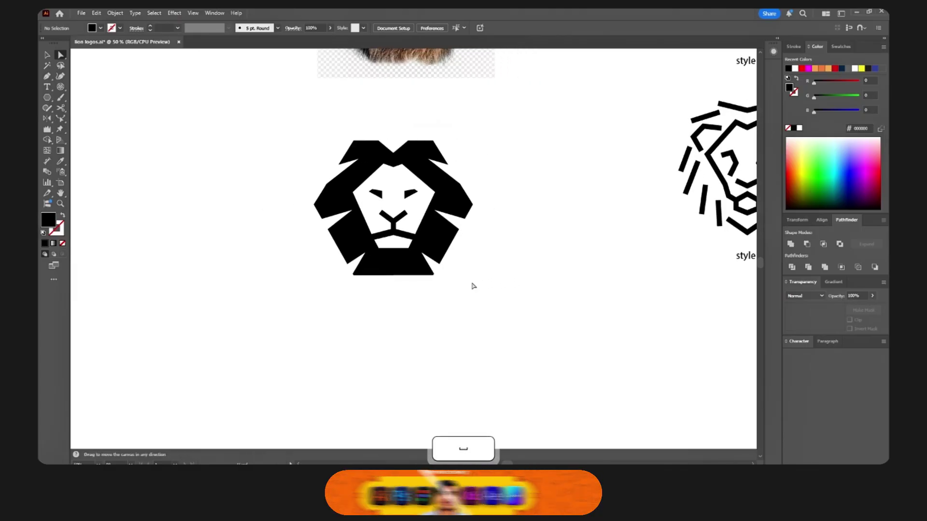
key(ctrl+equal)
key(p)
click(393, 290)
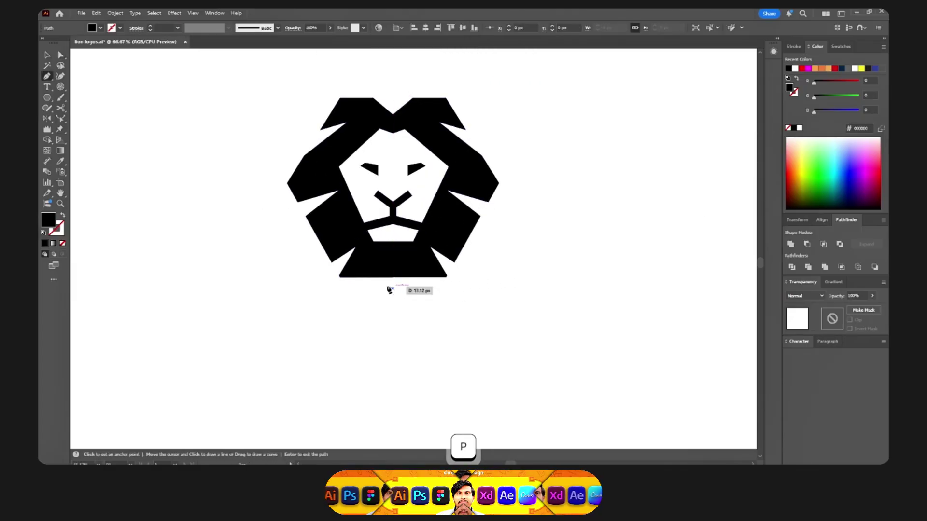
drag(360, 271, 400, 266)
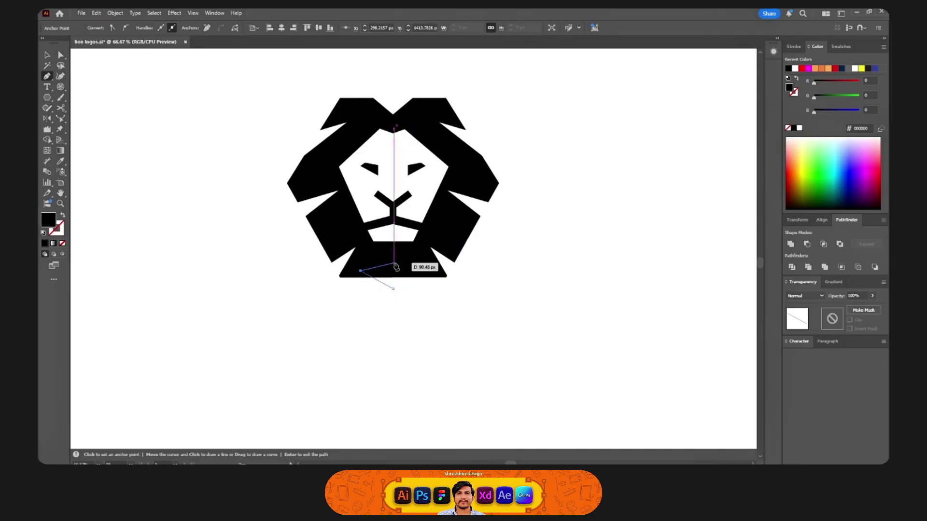
key(ctrl+z)
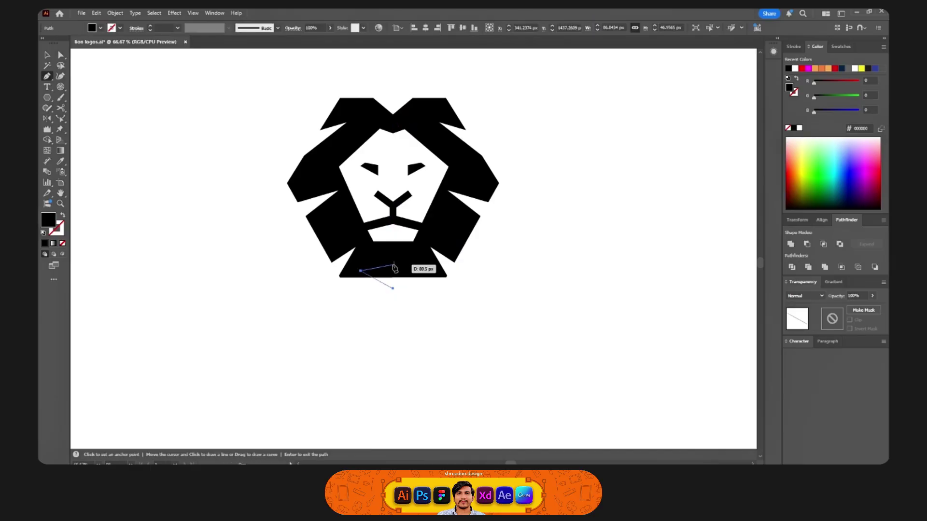
ctrl+click(397, 291)
click(393, 264)
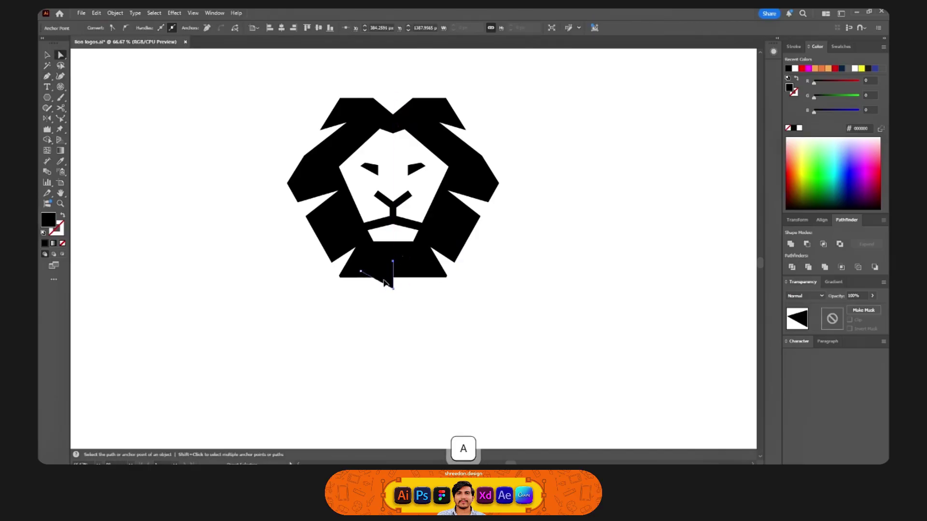
Reflect a copy of the half tip across the vertical centre line to complete the pointed chin.
key(o)
click(393, 262)
alt+shift+click(399, 301)
key(a)
click(404, 303)
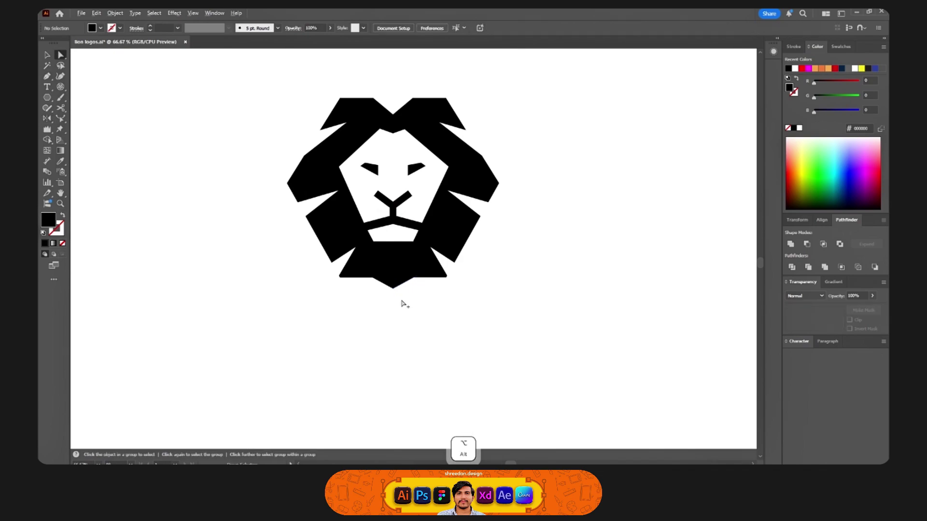
drag(406, 301, 402, 255)
key(ctrl+z)
click(418, 312)
scroll(417, 312, down, 3)
drag(437, 322, 426, 324)
key(v)
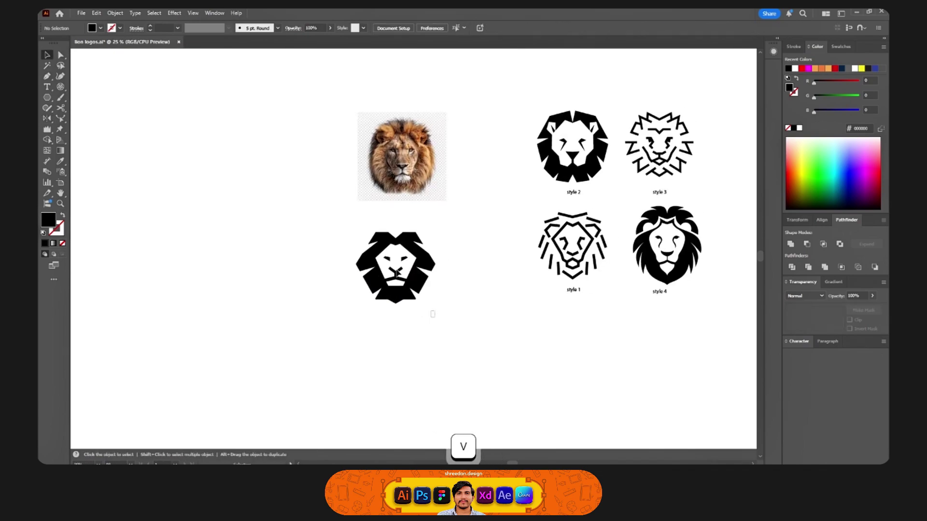
drag(396, 274, 375, 244)
scroll(427, 262, down, 1)
drag(427, 263, 450, 272)
key(ctrl+z)
Merge both chin tip pieces into the black mane with Shape Builder.
scroll(413, 290, up, 4)
key(shift+m)
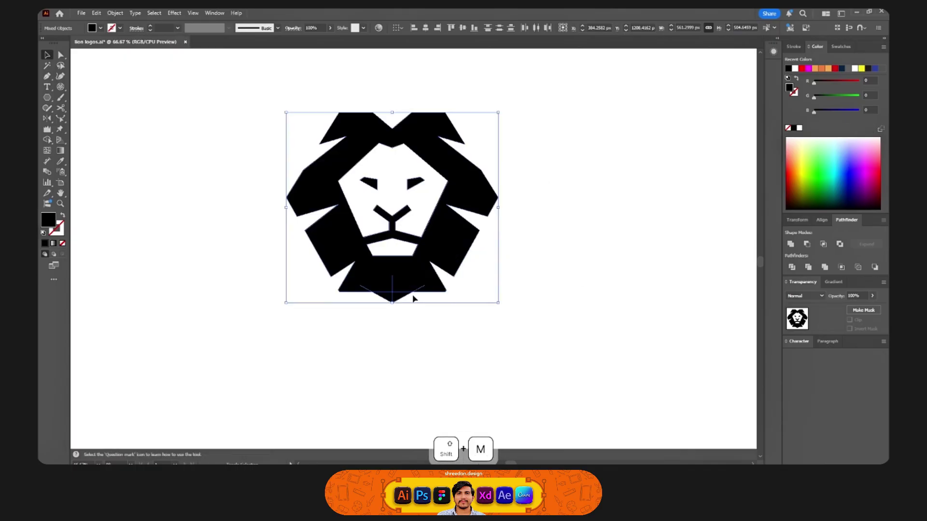
drag(329, 317, 448, 274)
Move the finished lion logo into the row of finished styles, beside style 3.
drag(384, 291, 691, 189)
scroll(402, 290, down, 3)
key(v)
key(space)
drag(726, 167, 607, 200)
Copy the style 4 label below the newly placed logo and open the copy's text for editing.
click(503, 330)
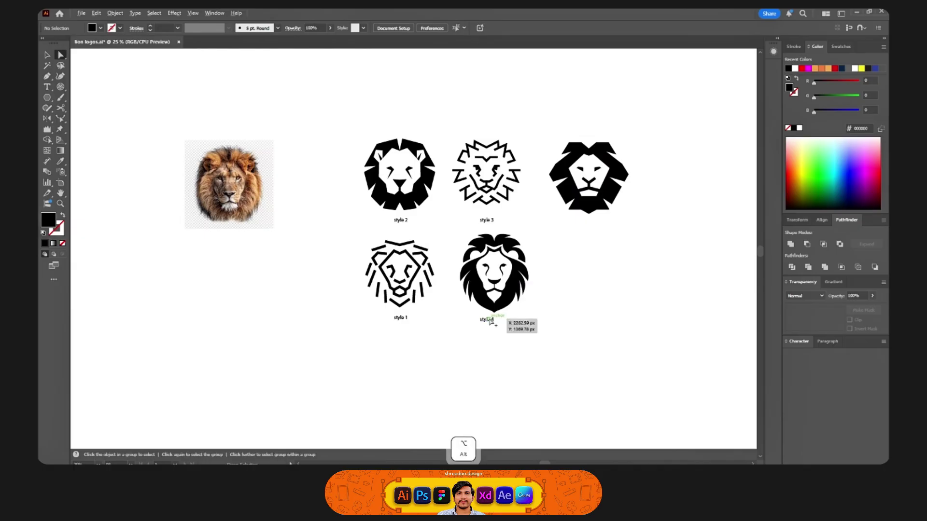
drag(490, 321, 590, 229)
key(t)
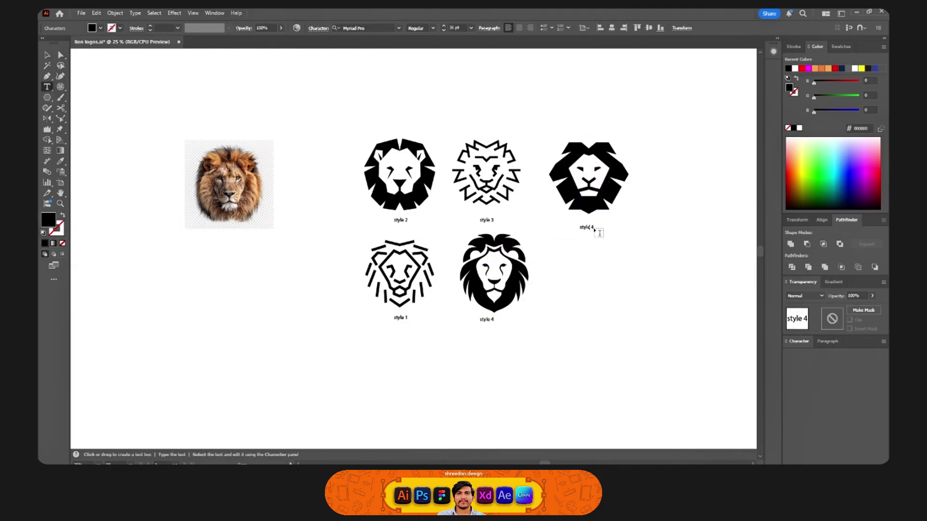
Trace the left half of the photo's nose and mouth line with curved Pen paths and fill it solid black.
key(p)
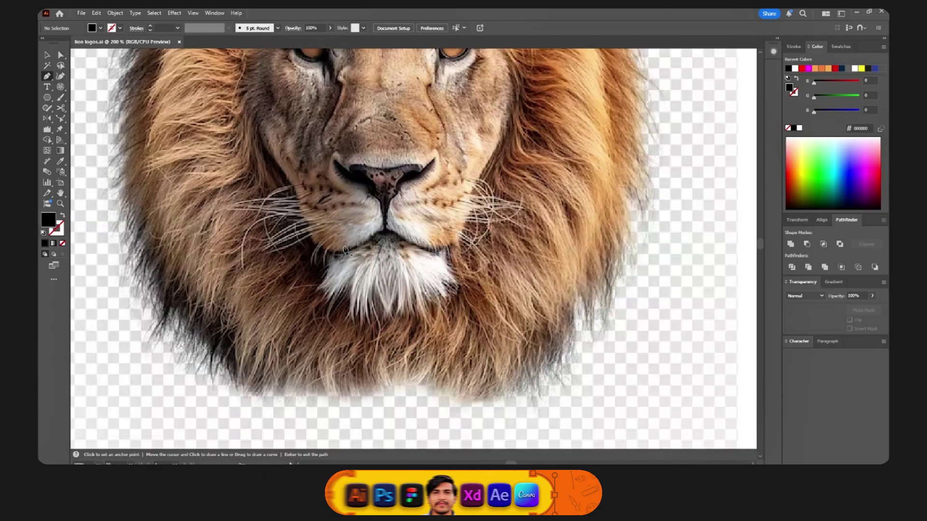
drag(317, 247, 344, 261)
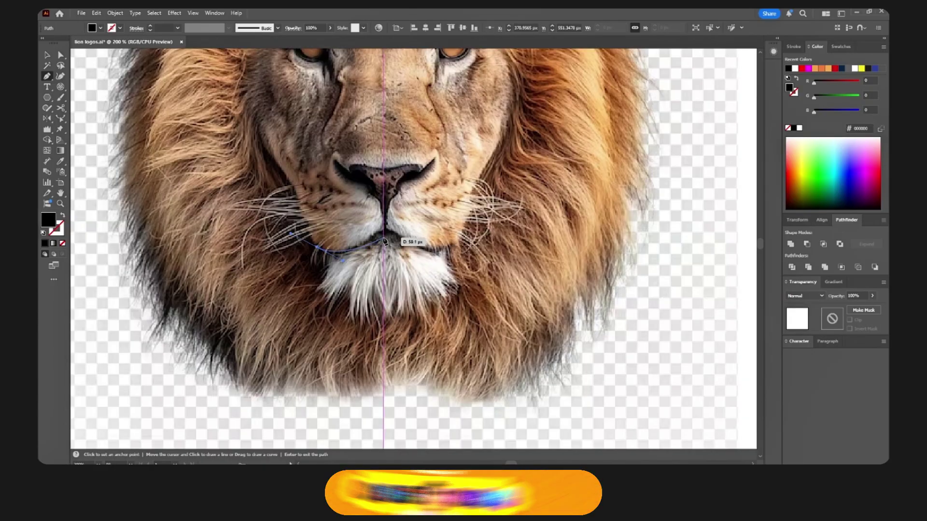
click(385, 238)
key(shift+x)
key(ctrl+shift+a)
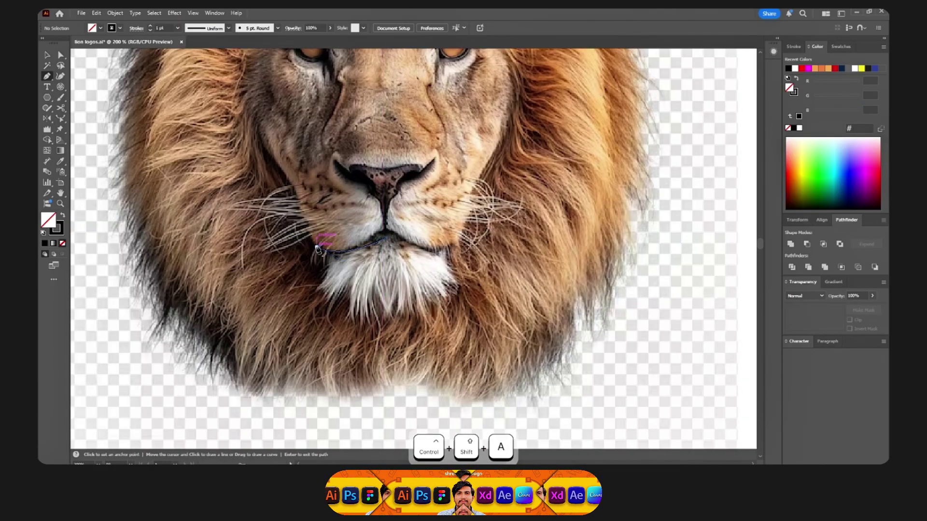
click(318, 247)
drag(366, 240, 385, 231)
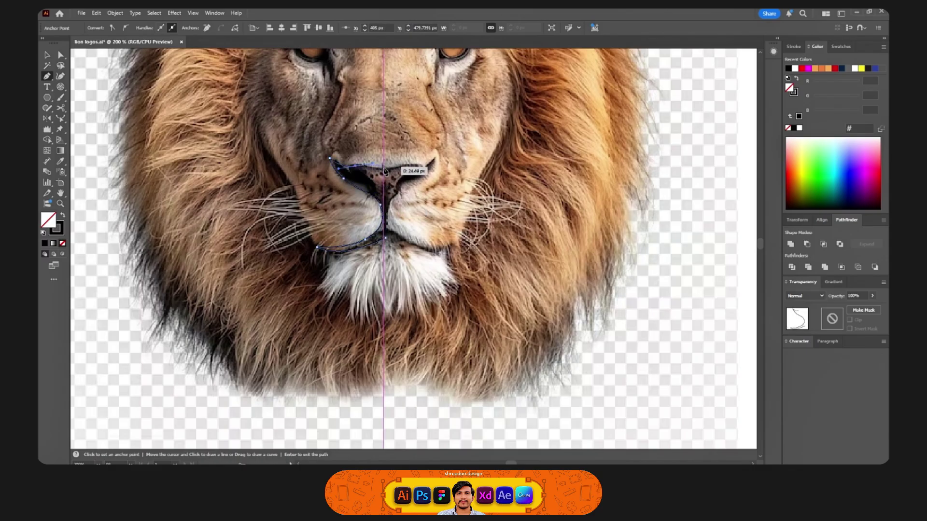
key(shift+x)
key(a)
click(425, 183)
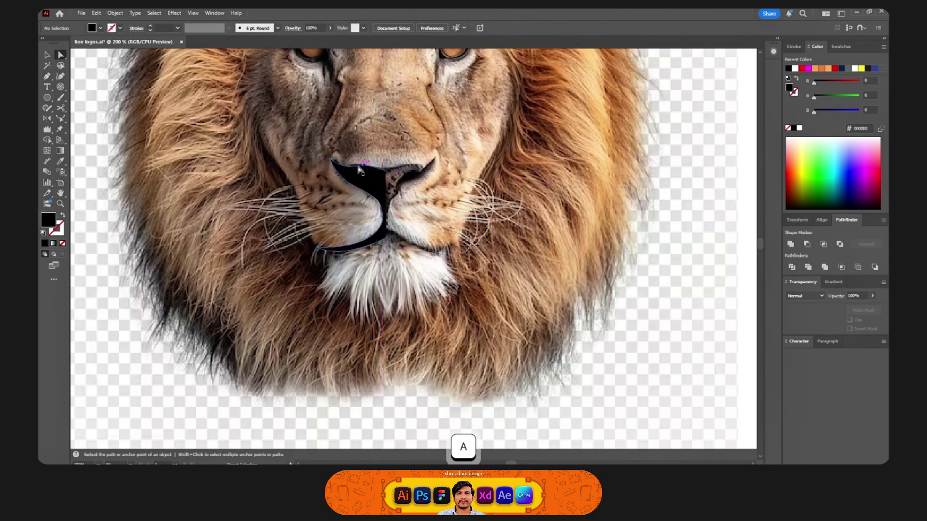
Reflect a copy of the half nose and mouth across the vertical centre line of the face.
click(368, 172)
key(o)
click(385, 171)
alt+shift+click(386, 237)
key(a)
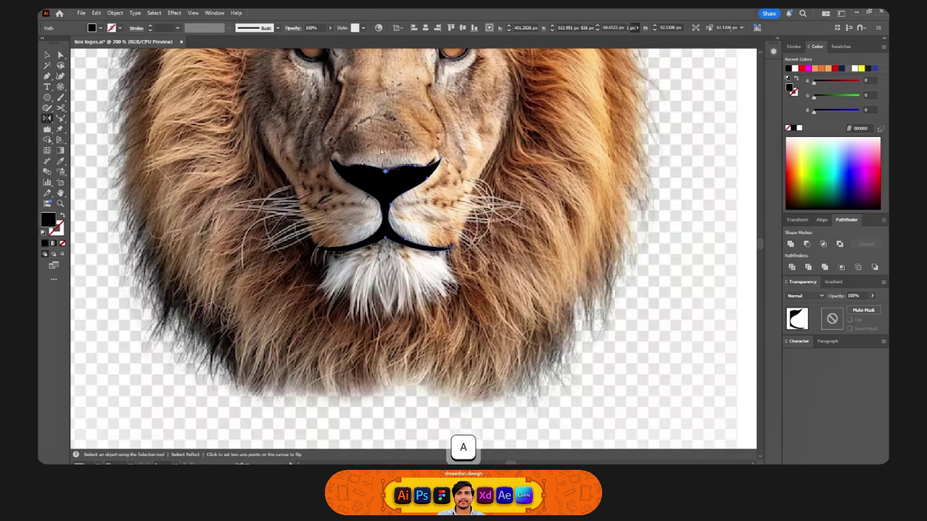
Merge the two nose and mouth halves into one shape with Shape Builder.
drag(324, 124, 460, 277)
key(shift+m)
scroll(435, 243, down, 1)
key(ctrl+shift+a)
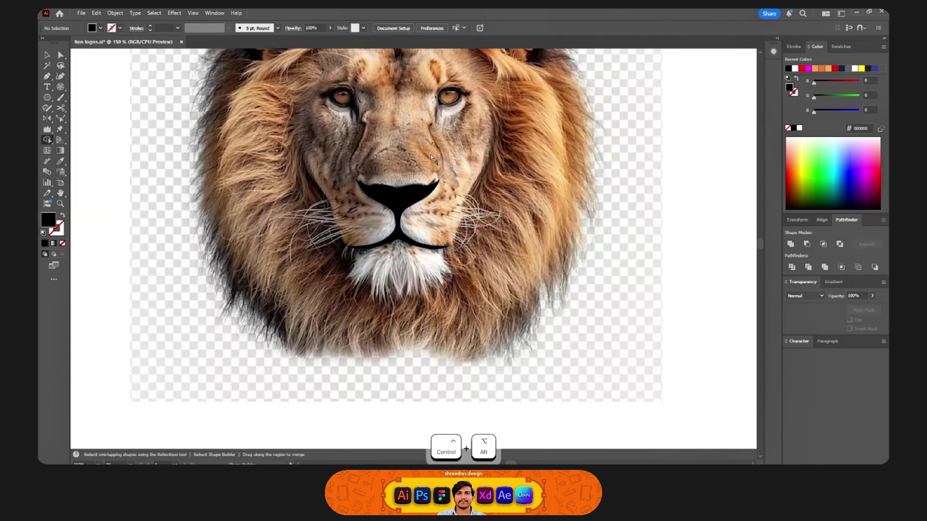
Trace the lion's left-hand eye with its pointed inner corner as a closed Pen shape filled black.
drag(369, 155, 369, 231)
key(p)
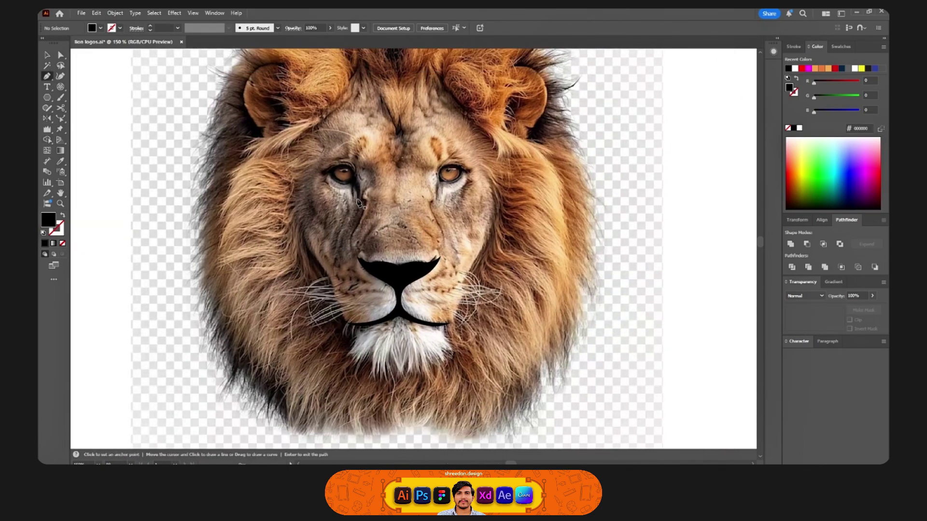
mouse_move(359, 177)
mouse_down()
mouse_move(336, 163)
mouse_move(356, 187)
mouse_up()
click(320, 173)
key(shift+x)
scroll(321, 174, up, 1)
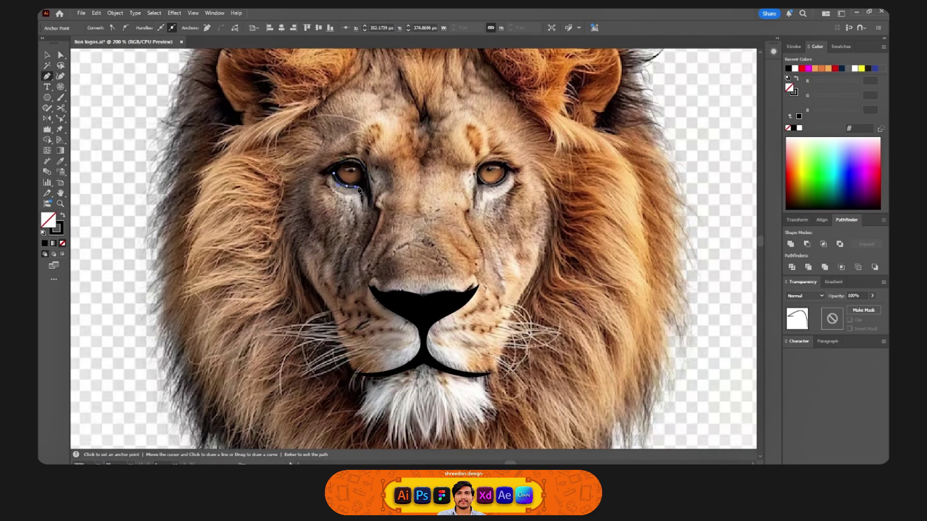
key(shift+x)
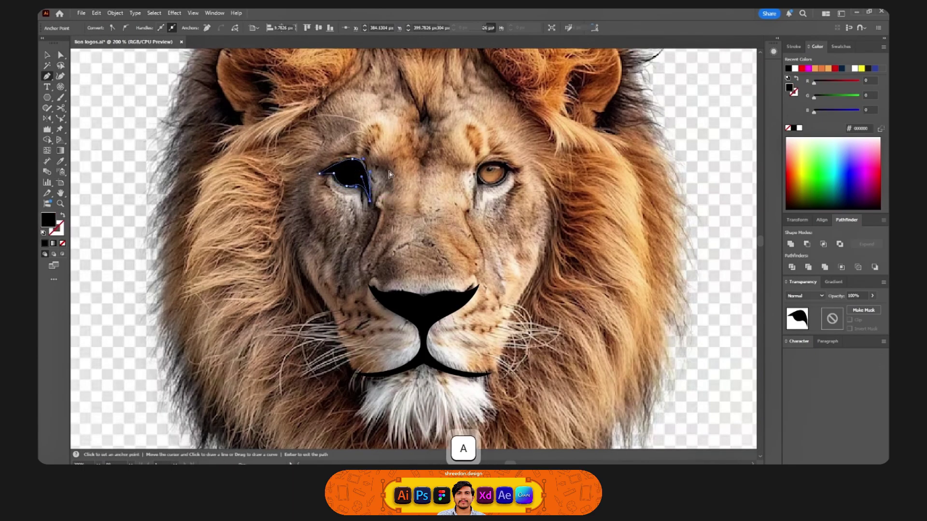
Reflect a copy of the black eye shape across the nose's vertical centre line onto the other eye.
key(ctrl+minus)
key(o)
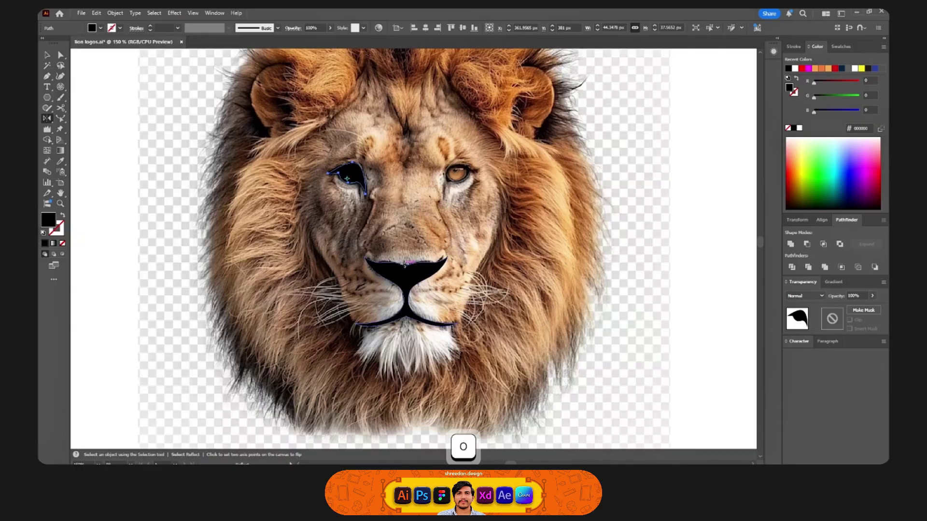
click(405, 266)
drag(406, 278, 400, 295)
key(a)
click(407, 192)
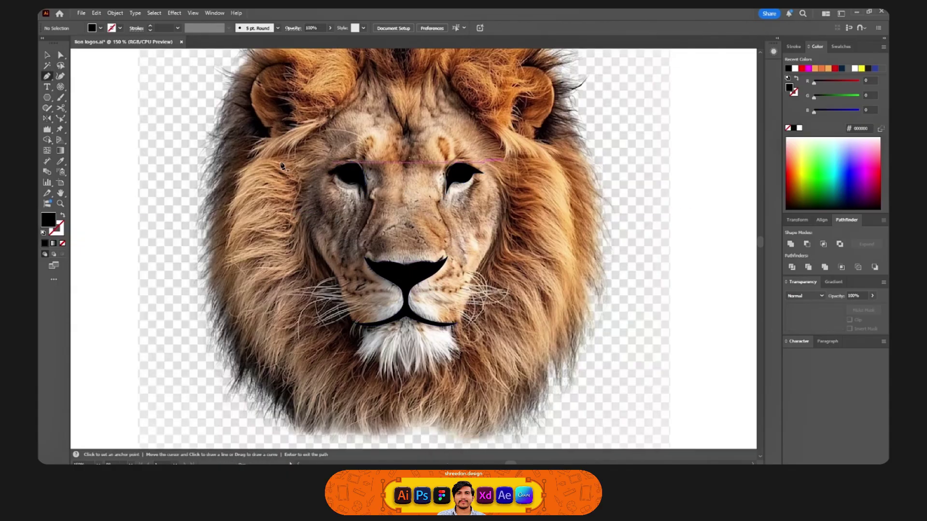
Draw a curved, tapering black mane strand beside the left-hand eye with the Pen tool.
drag(280, 164, 342, 137)
click(225, 236)
key(shift+x)
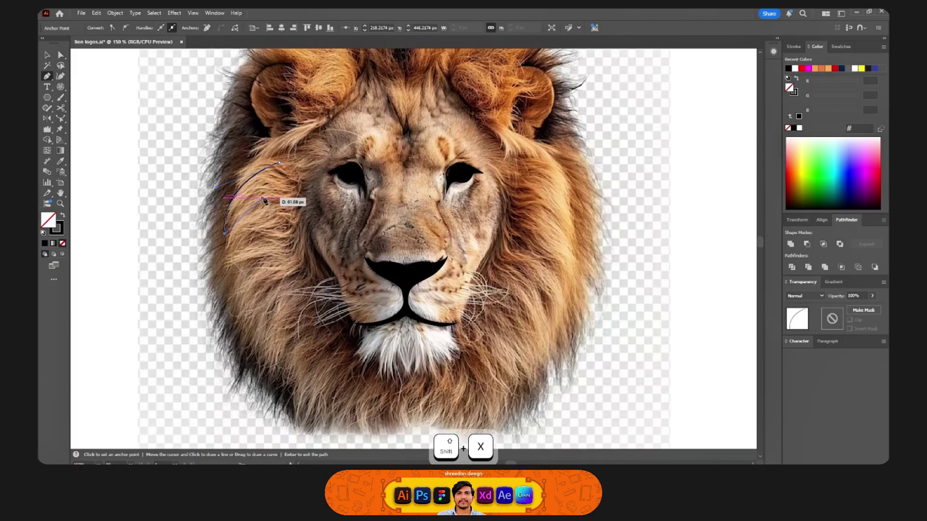
drag(298, 186, 302, 148)
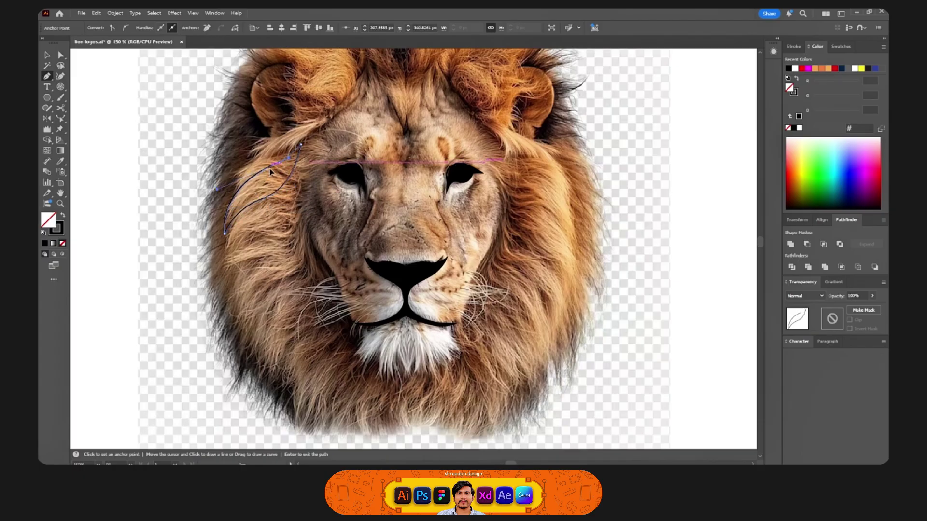
key(shift+x)
key(a)
click(282, 165)
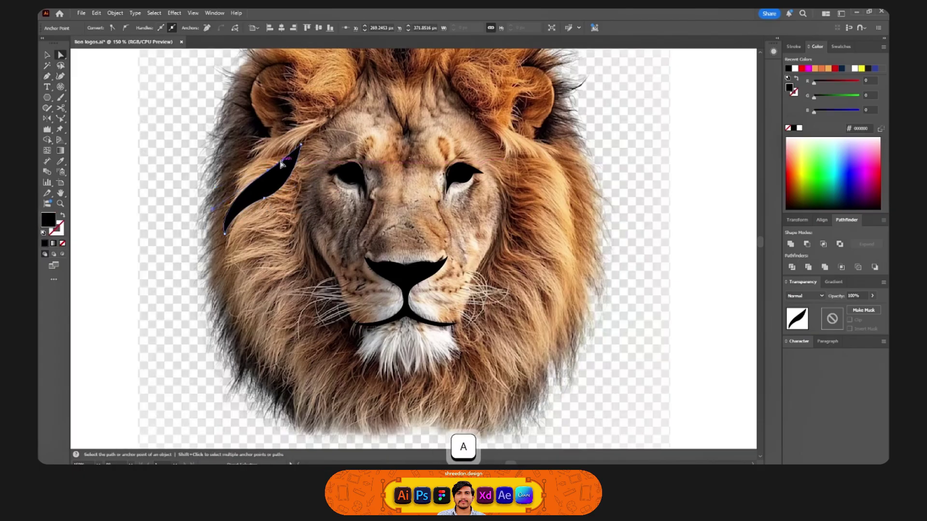
Duplicate the mane strand below the first one and rotate the copy to follow the flow of the mane.
drag(281, 162, 282, 235)
click(279, 191)
click(306, 197)
click(275, 183)
key(r)
drag(344, 221, 345, 251)
Continue the row of strand copies down the cheek toward the chin, rotating them to a steeper angle.
key(v)
drag(297, 269, 335, 322)
key(r)
drag(356, 319, 335, 309)
alt+drag(334, 309, 362, 280)
key(ctrl+z)
key(space)
click(407, 305)
Draw the left half of a black beard under the mouth with two downward points, closed along the centre line.
key(p)
drag(355, 336, 390, 381)
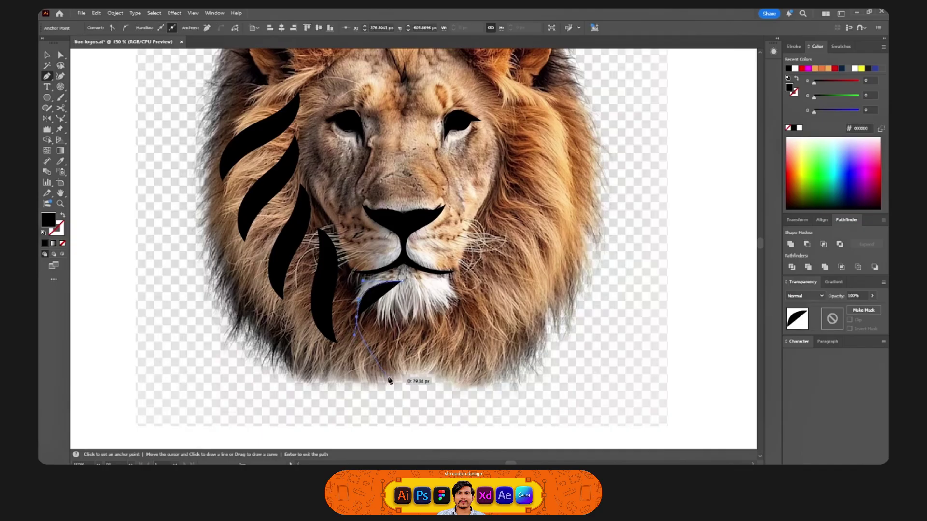
click(380, 374)
alt+drag(380, 323, 381, 326)
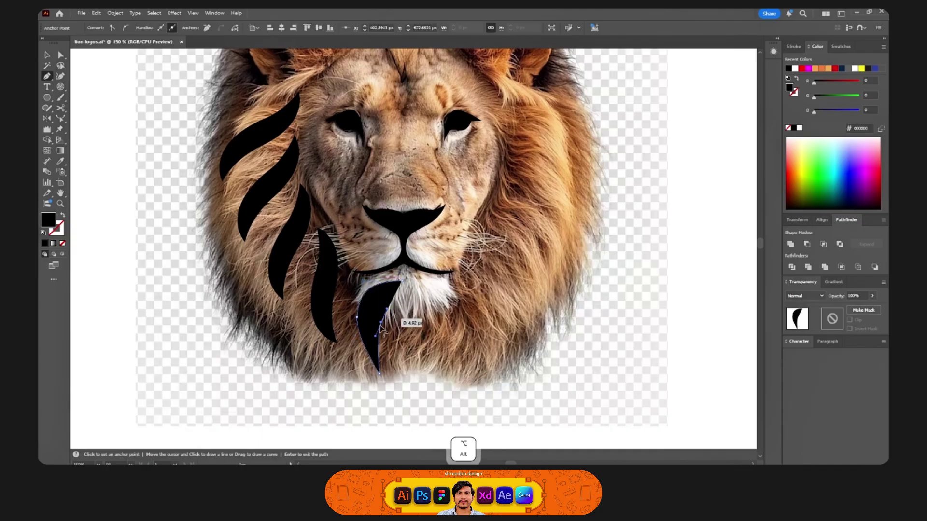
click(402, 374)
shift+click(402, 281)
key(a)
click(415, 290)
Shift the half beard's outer left curve slightly outward to widen it.
scroll(415, 291, down, 1)
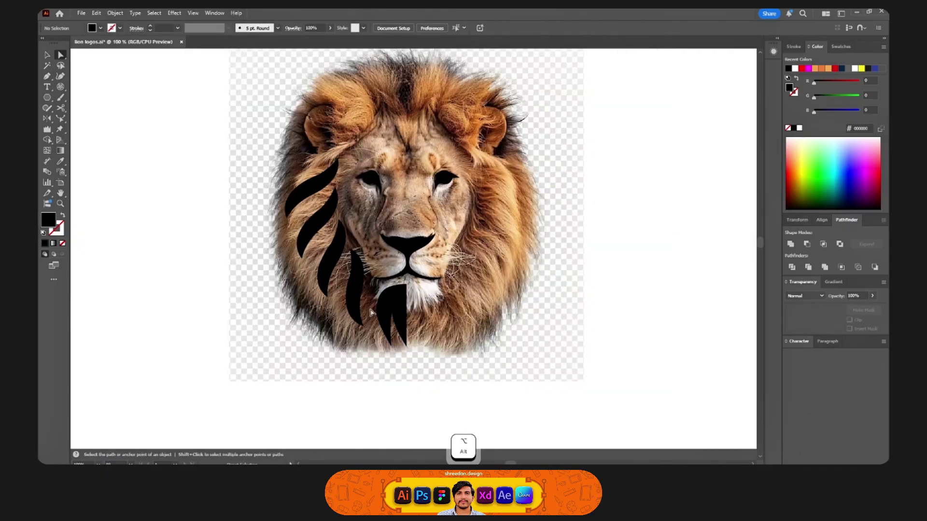
click(377, 313)
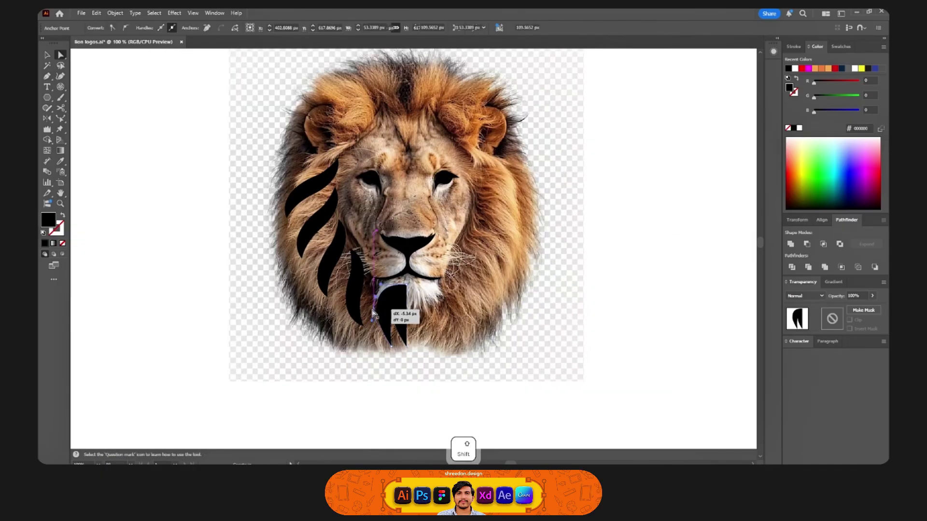
drag(372, 314, 373, 321)
click(447, 327)
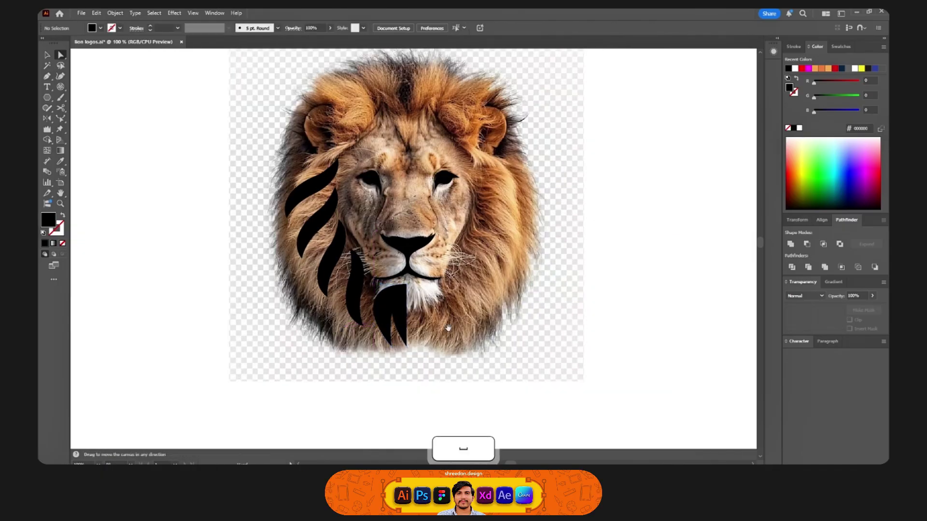
Draw a rounded solid black shape over the lion's left-hand ear with the Pen tool.
drag(447, 327, 438, 341)
drag(430, 345, 327, 198)
click(331, 155)
key(p)
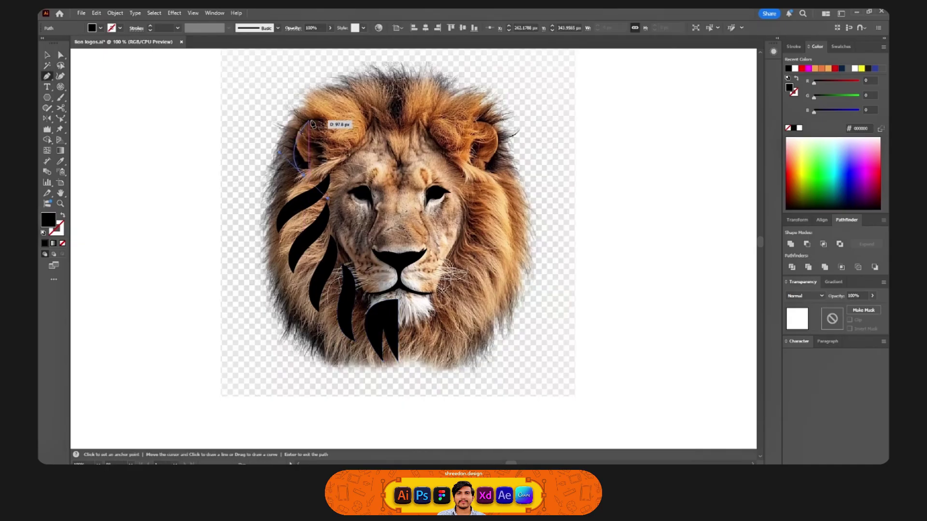
drag(332, 121, 340, 127)
key(ctrl+z)
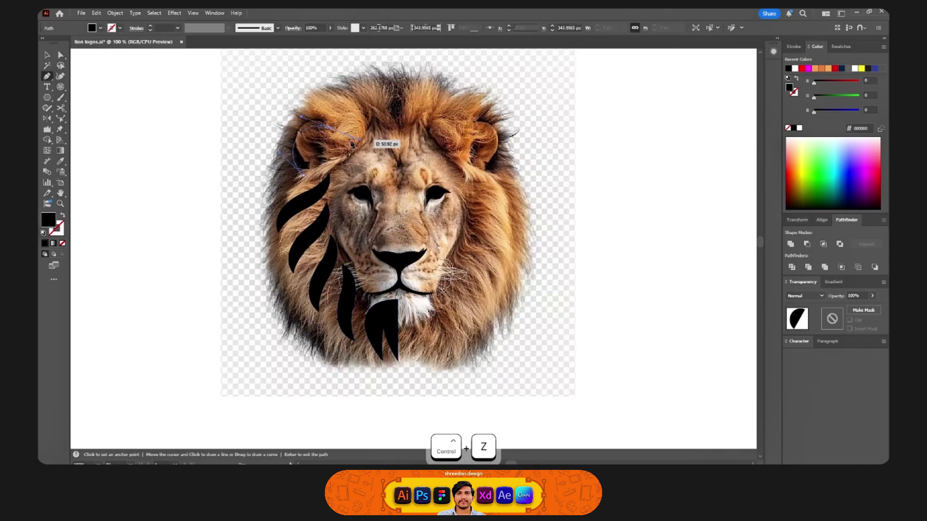
drag(305, 179, 305, 179)
key(ctrl+shift+a)
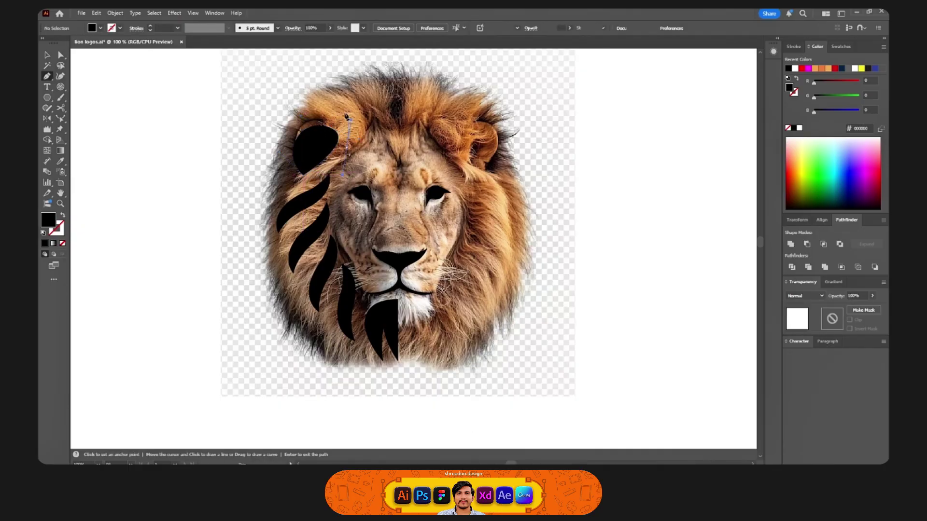
Draw a curved black mane strand arching over the ear shape, with its tip pointing outward.
drag(315, 118, 349, 96)
click(289, 112)
drag(346, 148, 327, 174)
key(ctrl+shift+a)
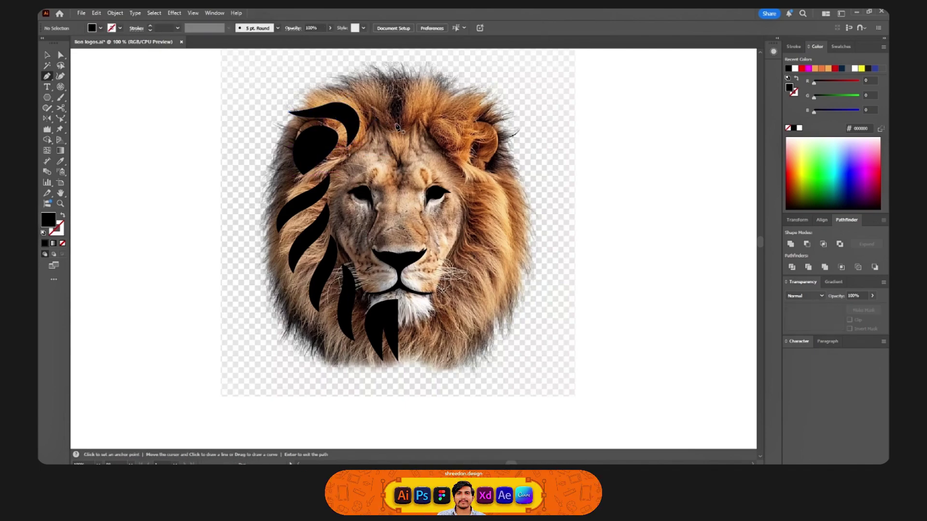
Draw a shorter curved black mane strand above the forehead, arching outward from near the centre line.
drag(397, 125, 392, 94)
drag(319, 96, 318, 96)
key(shift+x)
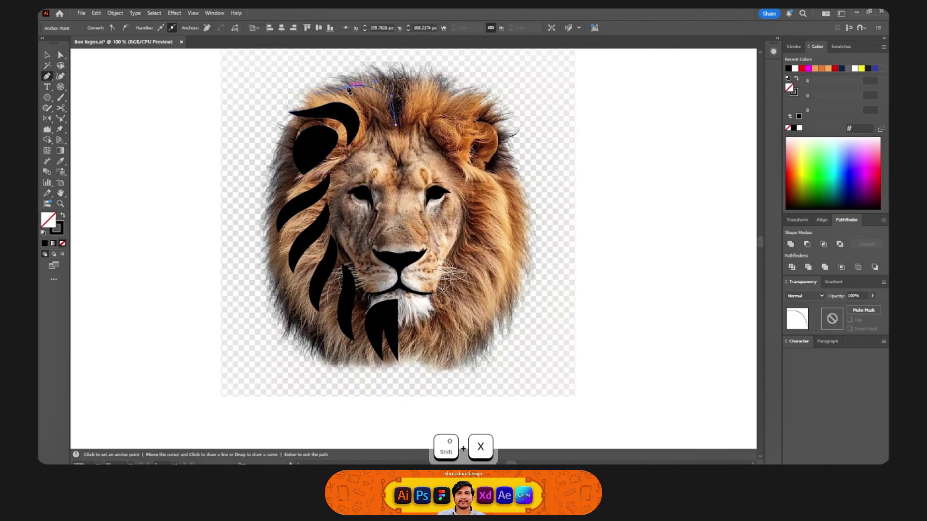
key(ctrl)
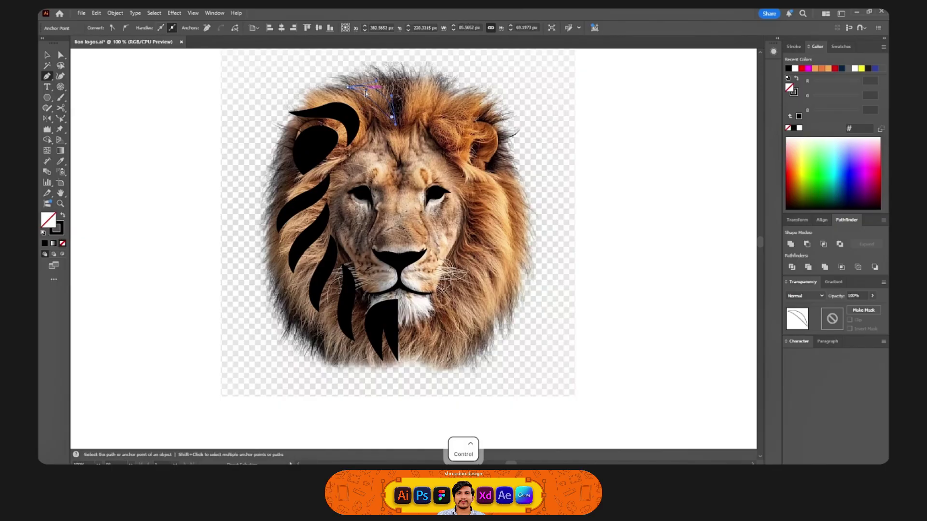
key(shift+x)
key(ctrl+shift+a)
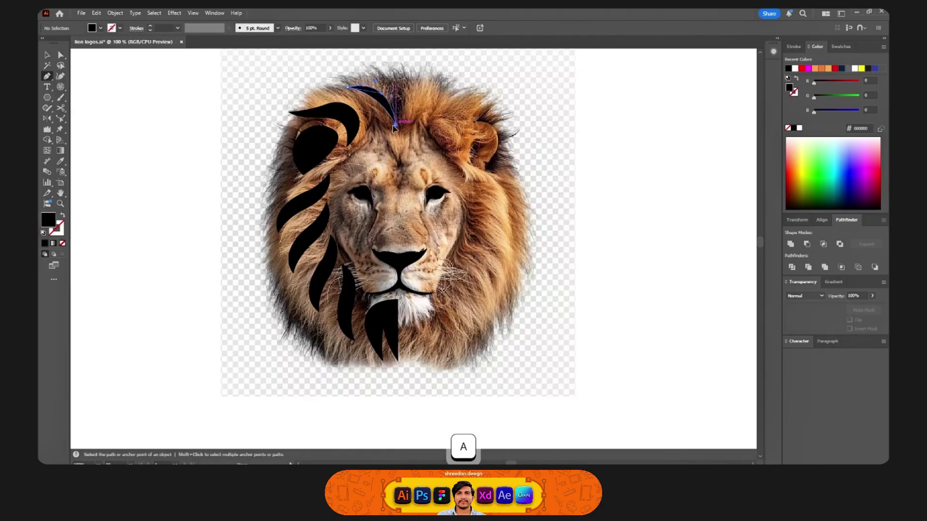
Pull the new strand's lower tip slightly away from the centre line and refine its inner curve.
drag(387, 128, 385, 126)
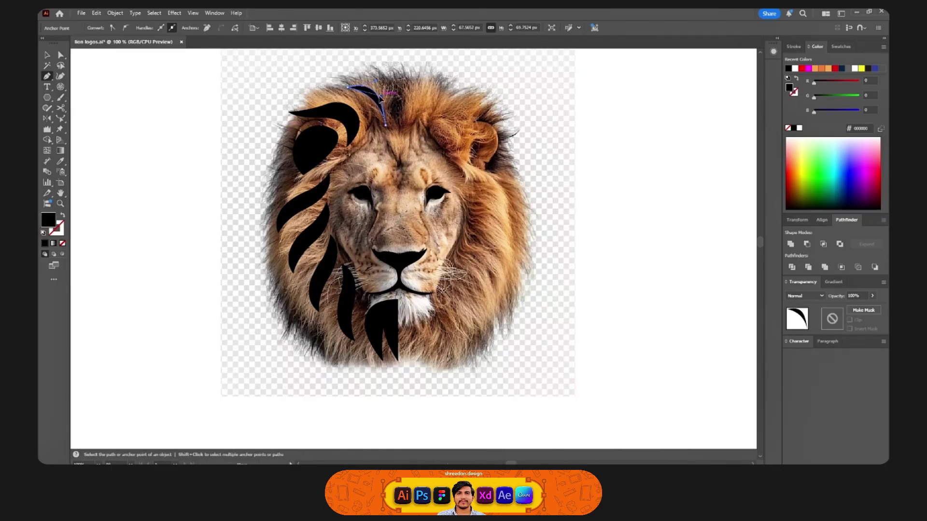
key(a)
drag(379, 107, 379, 107)
click(412, 112)
Select all the traced black shapes and move them off the lion photo into the blank area below it.
scroll(412, 112, down, 2)
key(v)
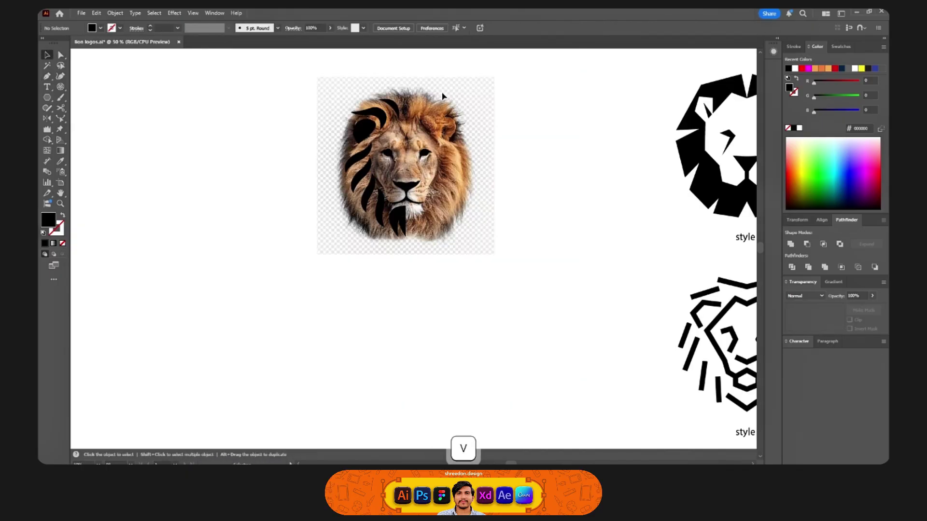
drag(445, 87, 332, 259)
drag(403, 218, 560, 216)
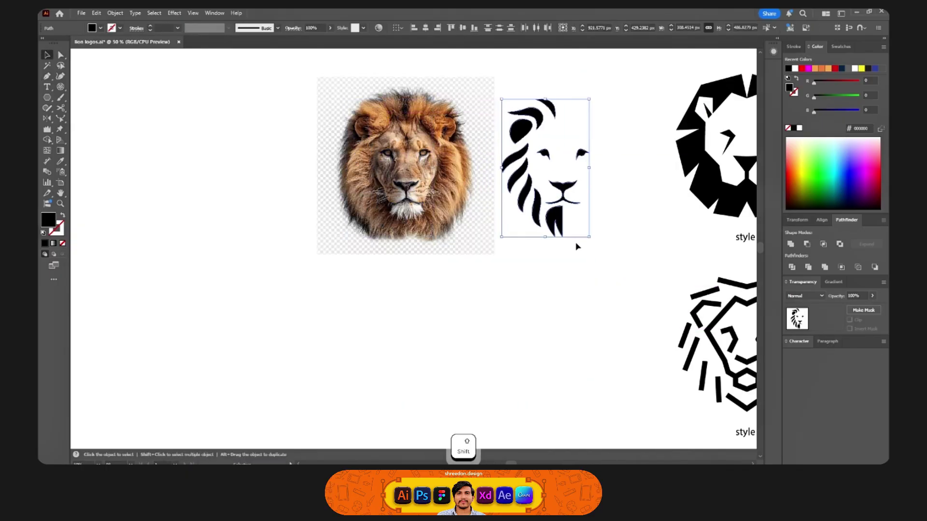
scroll(599, 259, up, 1)
drag(537, 137, 428, 313)
key(space)
drag(441, 285, 447, 192)
drag(419, 235, 389, 248)
click(464, 252)
Reflect a copy of the mane strands, ear and half beard across the vertical centre line to complete the head.
key(a)
scroll(407, 274, up, 1)
drag(347, 174, 450, 239)
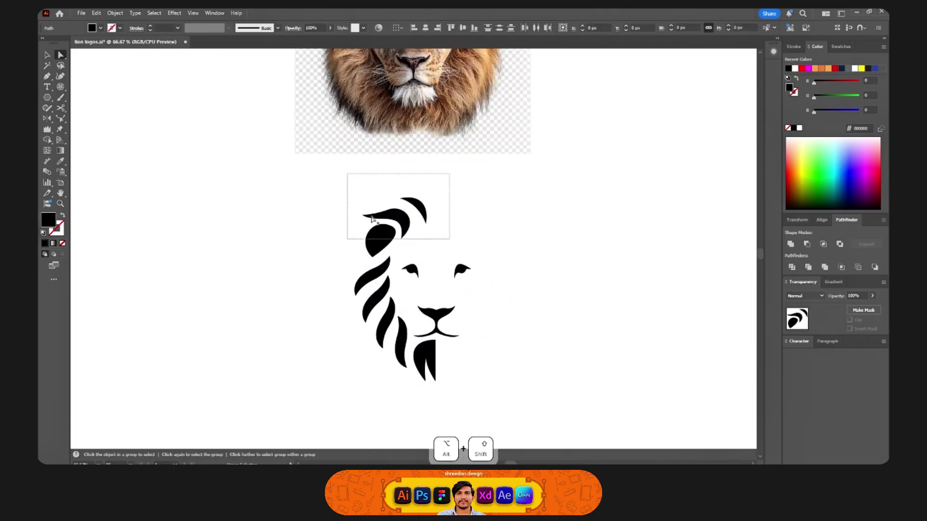
key(space)
drag(345, 250, 313, 198)
drag(304, 220, 368, 332)
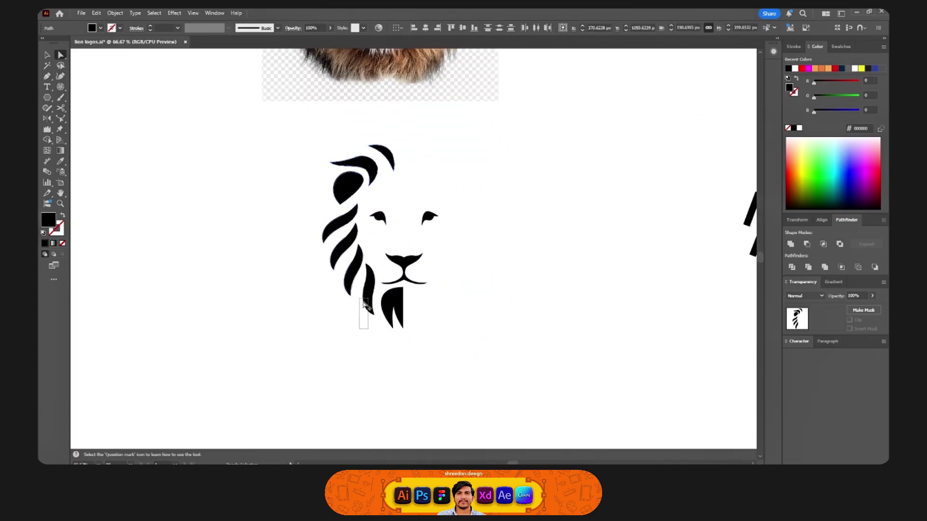
shift+click(396, 306)
key(o)
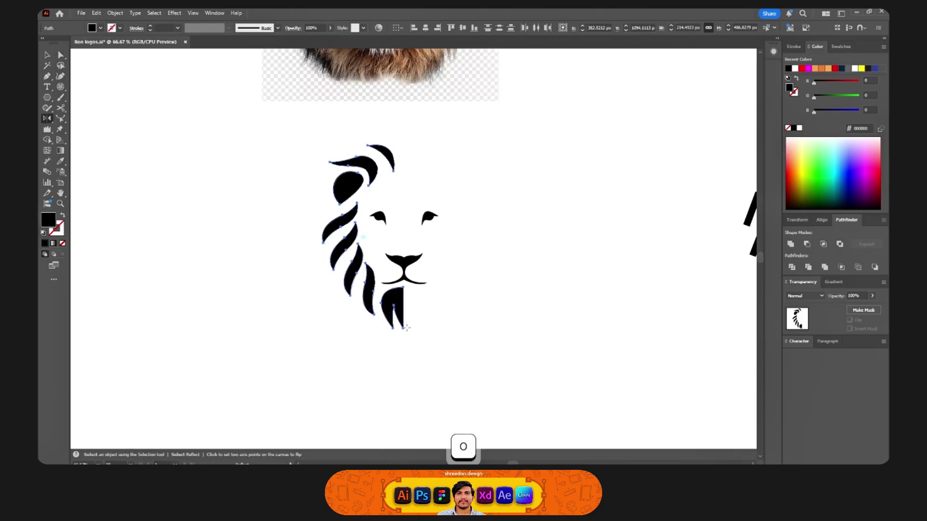
click(404, 328)
alt+shift+click(405, 177)
key(ctrl+shift+a)
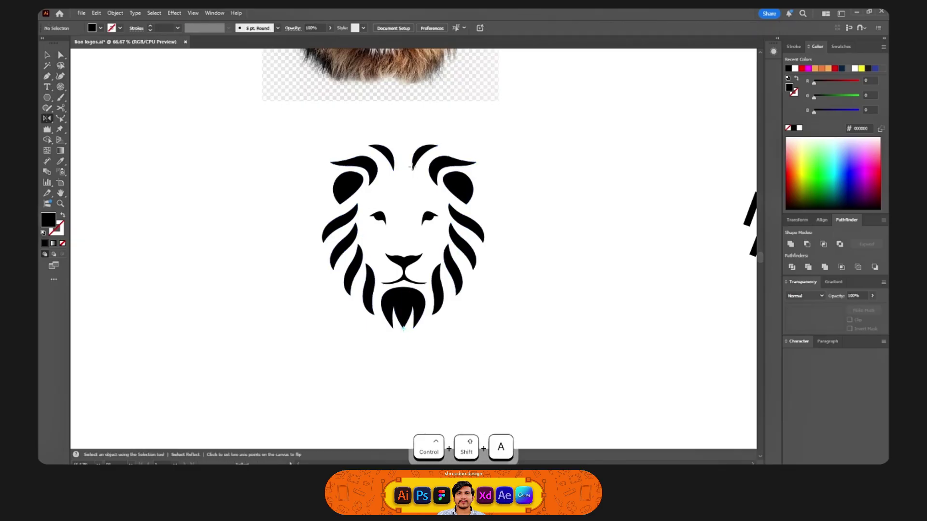
Merge the two beard halves into one shape with the Shape Builder tool.
key(a)
mouse_move(306, 167)
mouse_down()
mouse_move(298, 136)
mouse_move(588, 375)
mouse_up()
key(shift+m)
ctrl+click(519, 236)
Move the nose-and-mouth shape slightly up, away from the beard.
key(a)
drag(406, 263, 406, 257)
click(408, 214)
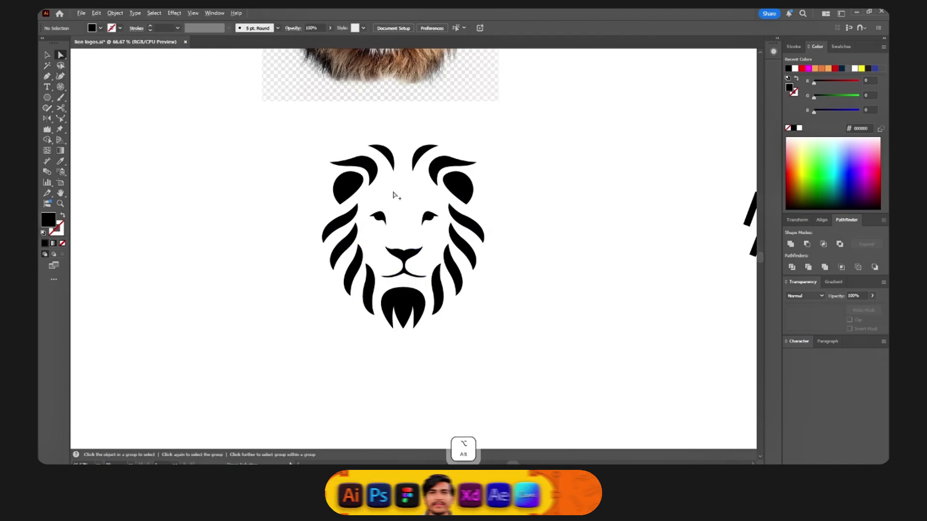
Move both ears and the upper mane strands slightly down, closer to the side strands.
drag(329, 135, 477, 195)
scroll(457, 184, up, 1)
click(507, 178)
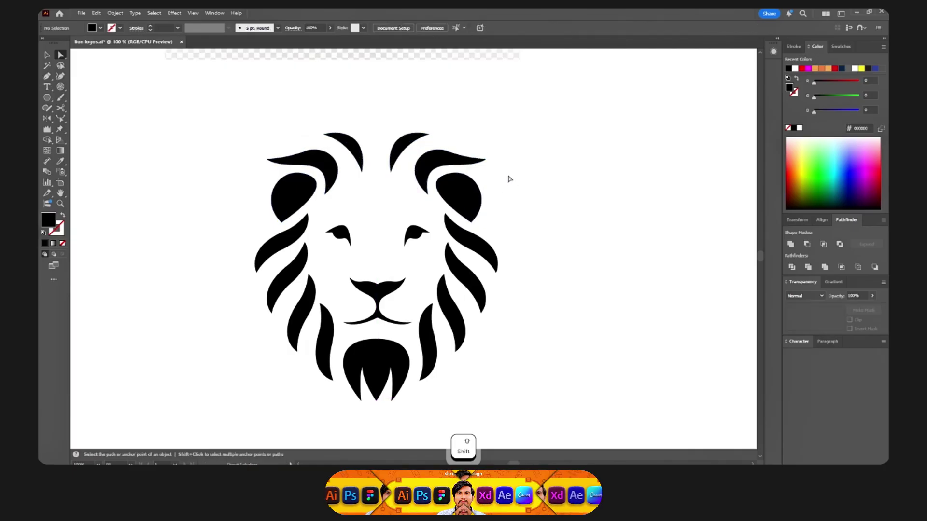
Draw the left half of a small black tuft between the top strands, closed along the centre line.
drag(356, 120, 399, 151)
click(376, 128)
scroll(376, 153, up, 1)
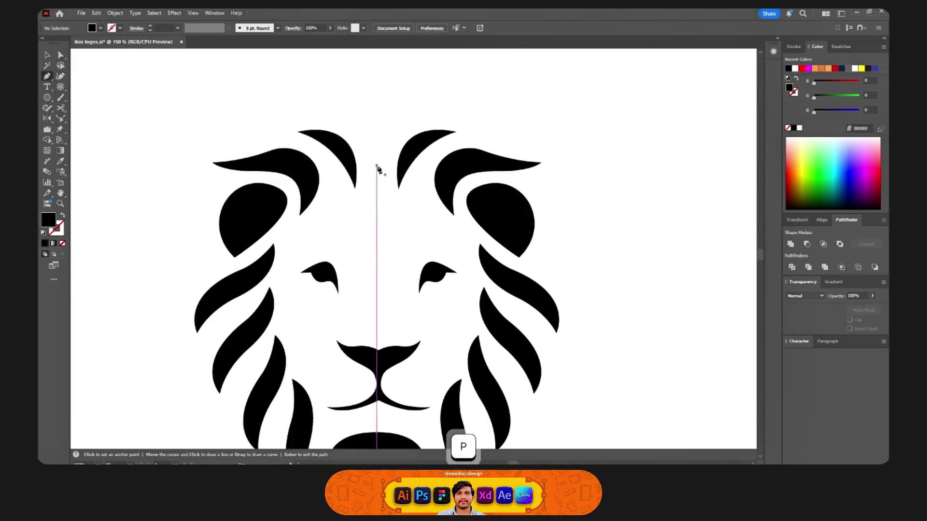
click(376, 165)
drag(330, 115, 322, 112)
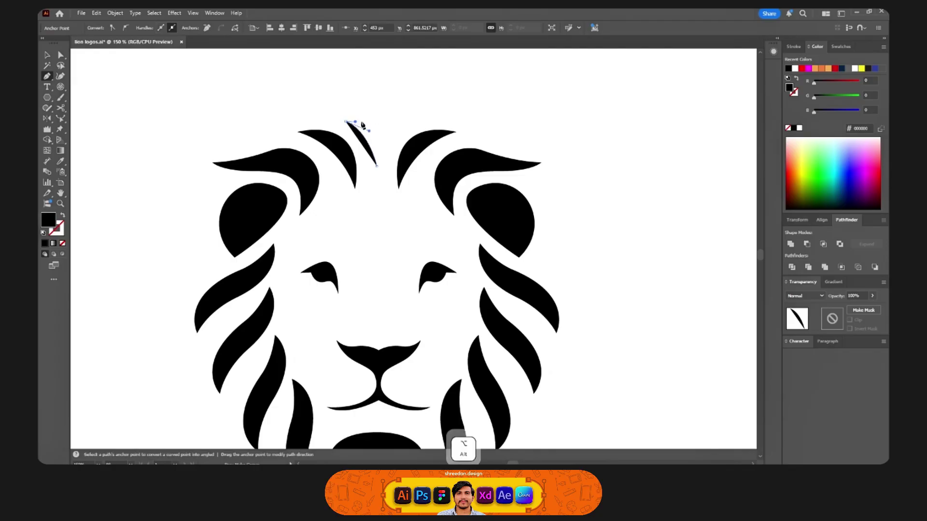
click(377, 128)
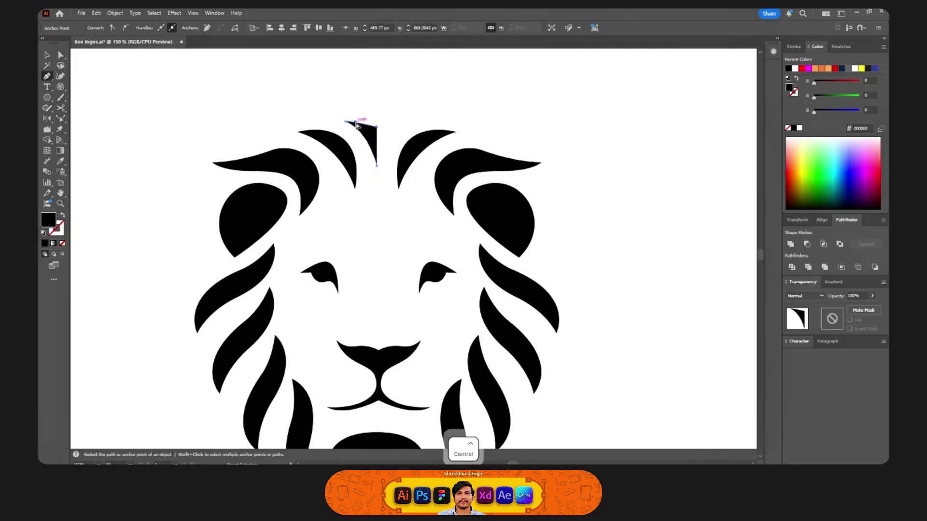
Reflect a copy of the half tuft across the centre line and merge both halves with Shape Builder.
key(o)
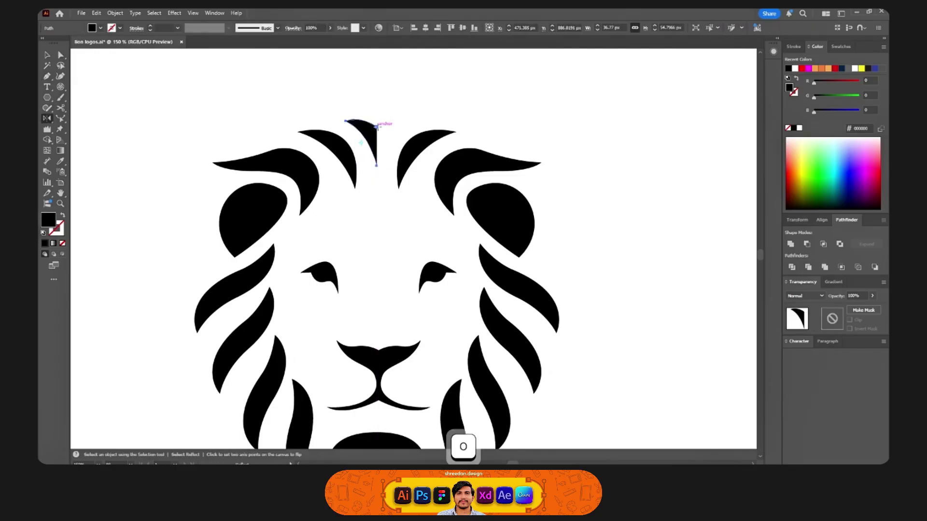
alt+shift+click(379, 159)
key(a)
drag(366, 106, 383, 149)
key(shift+m)
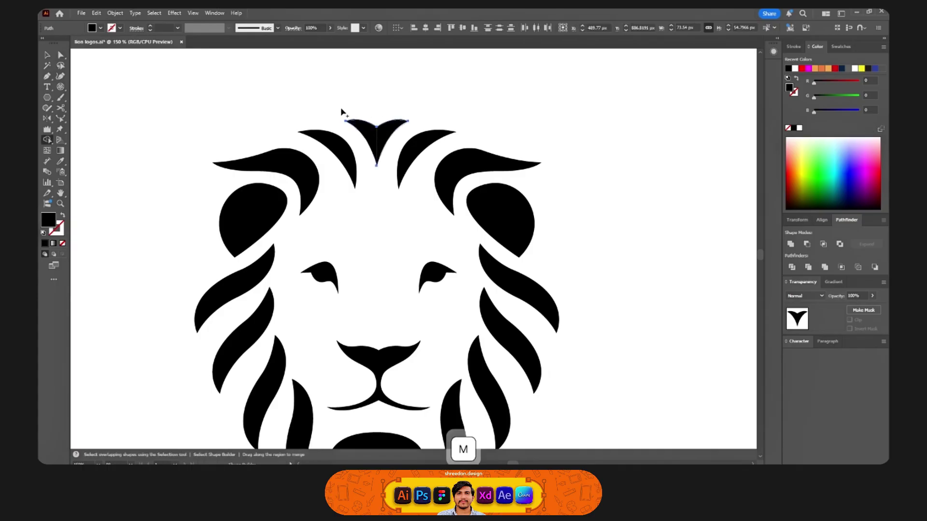
drag(341, 109, 419, 145)
ctrl+click(472, 116)
Move the finished lion logo beside the style 4 logo, centred under the style 5 logo.
scroll(473, 115, down, 3)
key(v)
drag(499, 105, 316, 254)
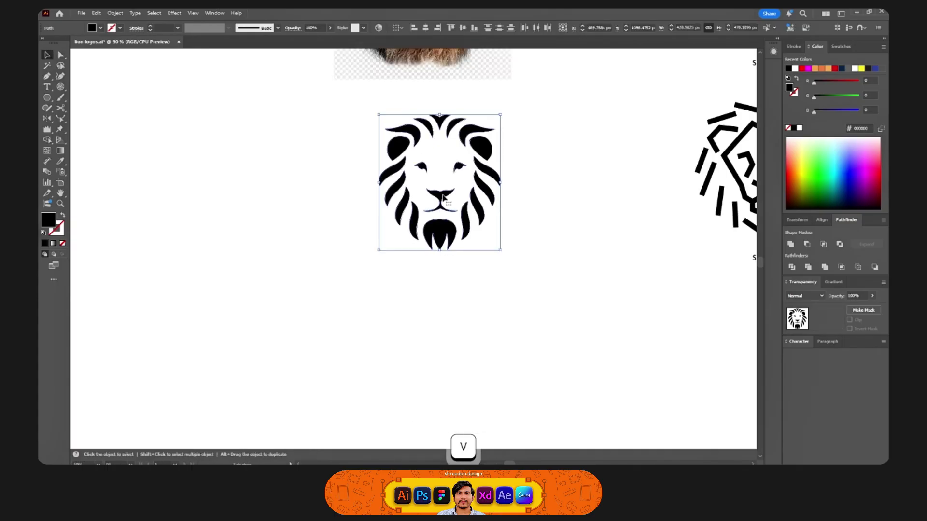
key(ctrl+minus)
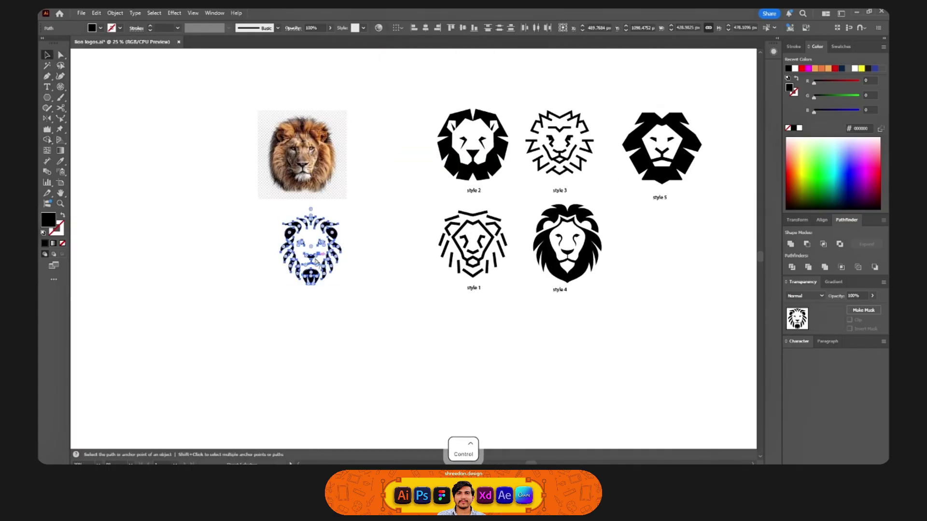
drag(317, 262, 672, 254)
key(space)
drag(612, 263, 500, 213)
key(ctrl+plus)
key(a)
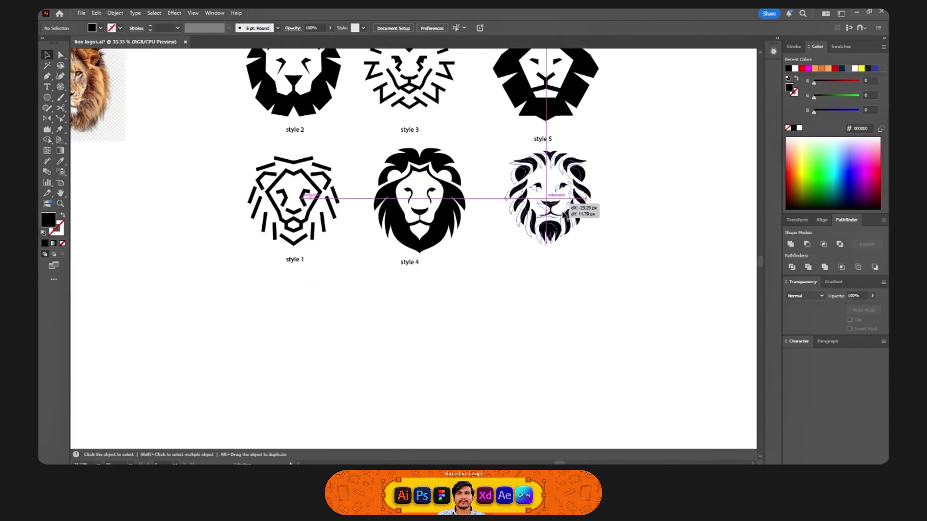
Copy the "style 4" label under the new logo and change its text to "style 6".
drag(436, 268, 552, 265)
text(tyle )
text(6)
key(ctrl+Return)
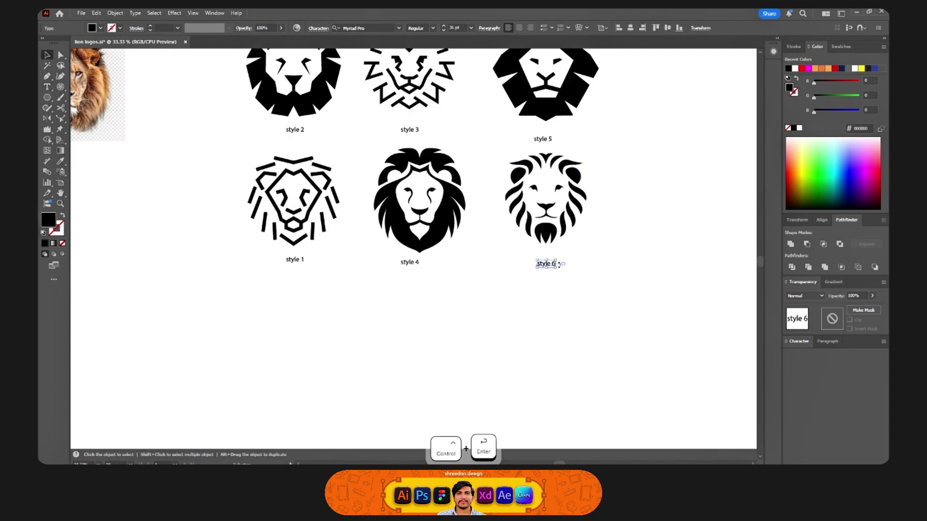
click(594, 264)
Unlock the lion photo and enlarge it beside the two rows of logos.
key(space)
drag(608, 226, 625, 266)
scroll(613, 295, down, 1)
key(space)
key(ctrl+alt+2)
drag(241, 142, 303, 204)
Deselect everything and save the lion logos document.
click(393, 325)
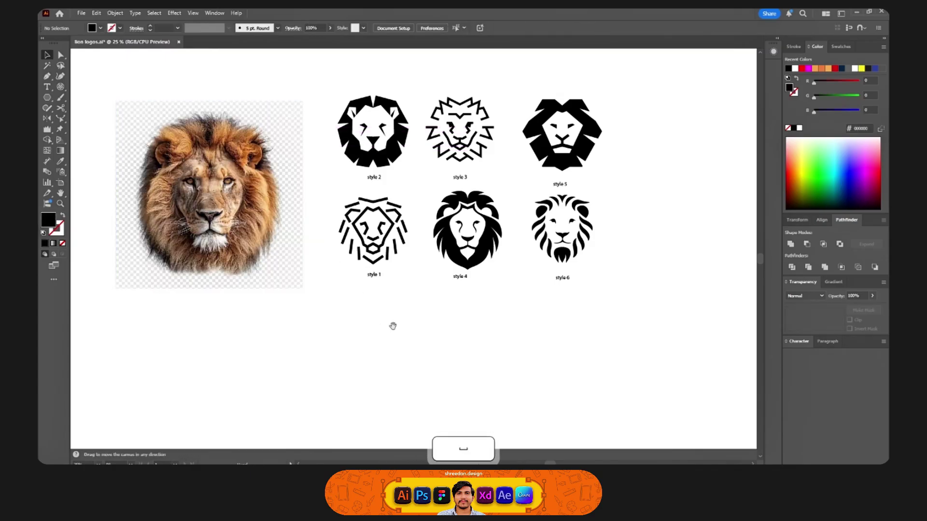
drag(393, 325, 452, 338)
key(ctrl+s)
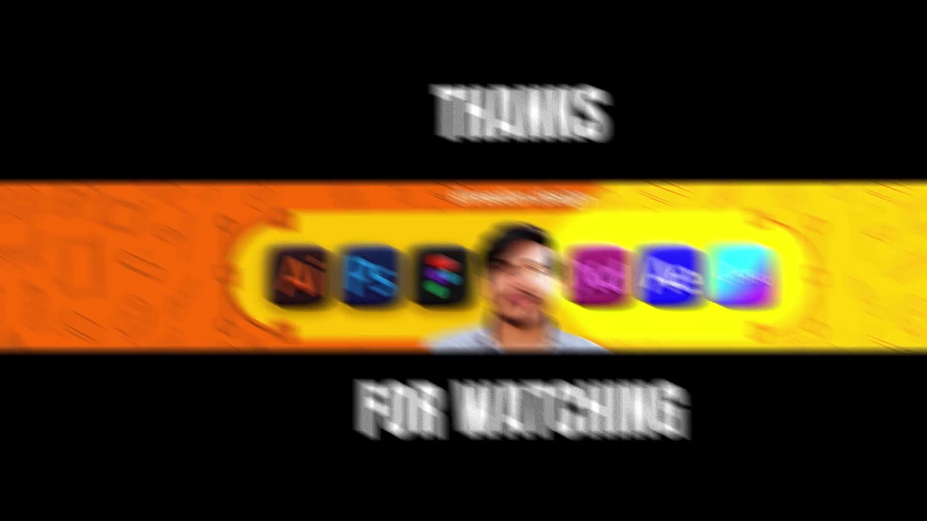